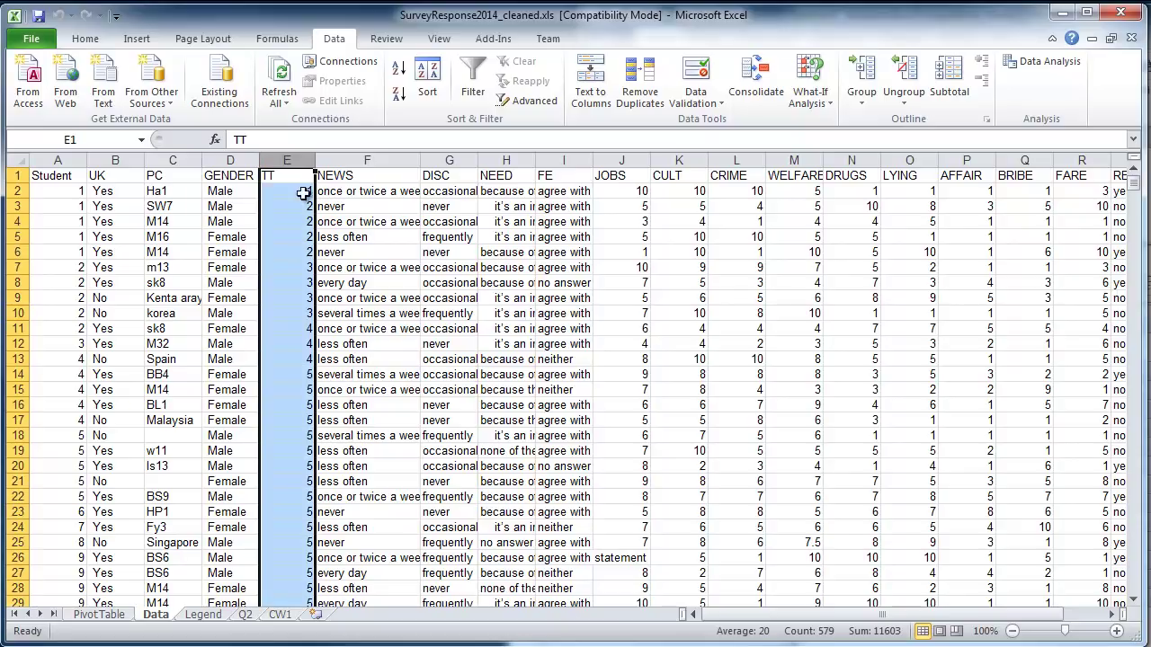
pyautogui.click(303, 421)
pyautogui.scroll(-8, 298, 460)
pyautogui.scroll(-7, 298, 460)
pyautogui.click(299, 438)
pyautogui.scroll(15, 298, 437)
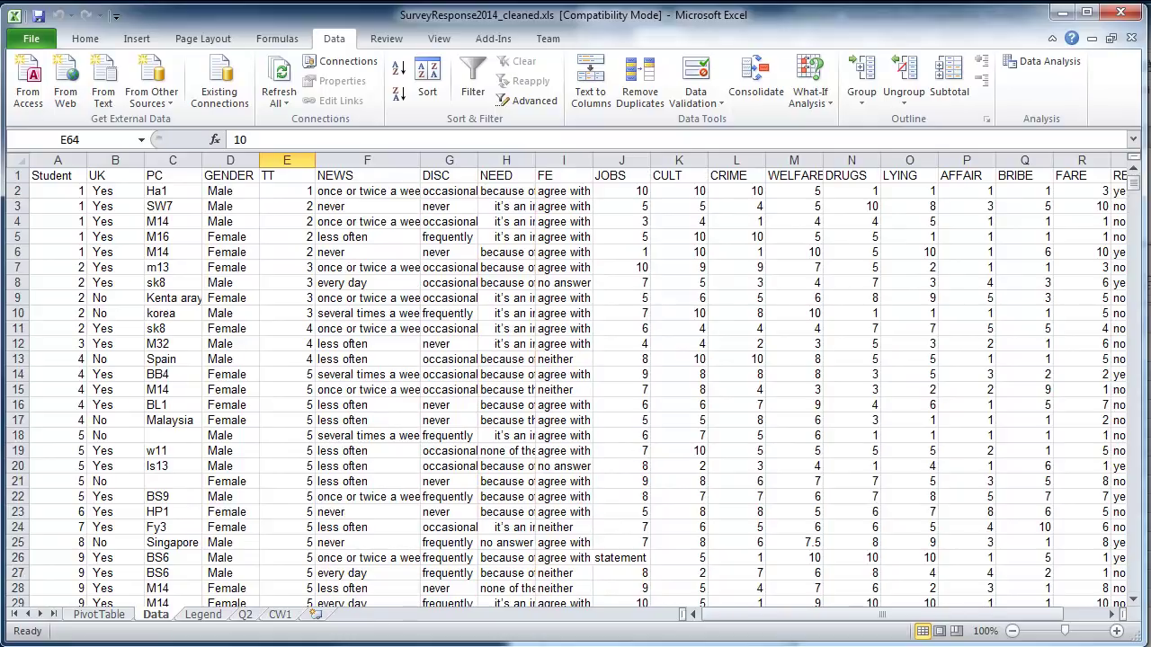
pyautogui.hotkey('alt', 'Tab')
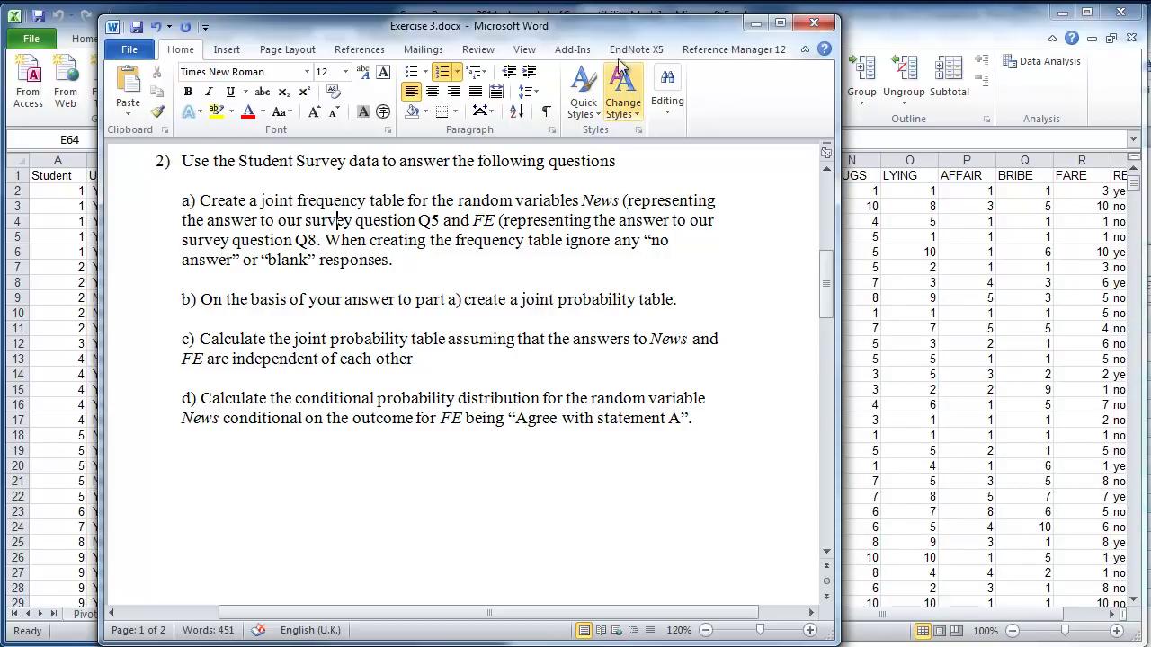
pyautogui.moveTo(360, 24); pyautogui.dragTo(1150, 23)
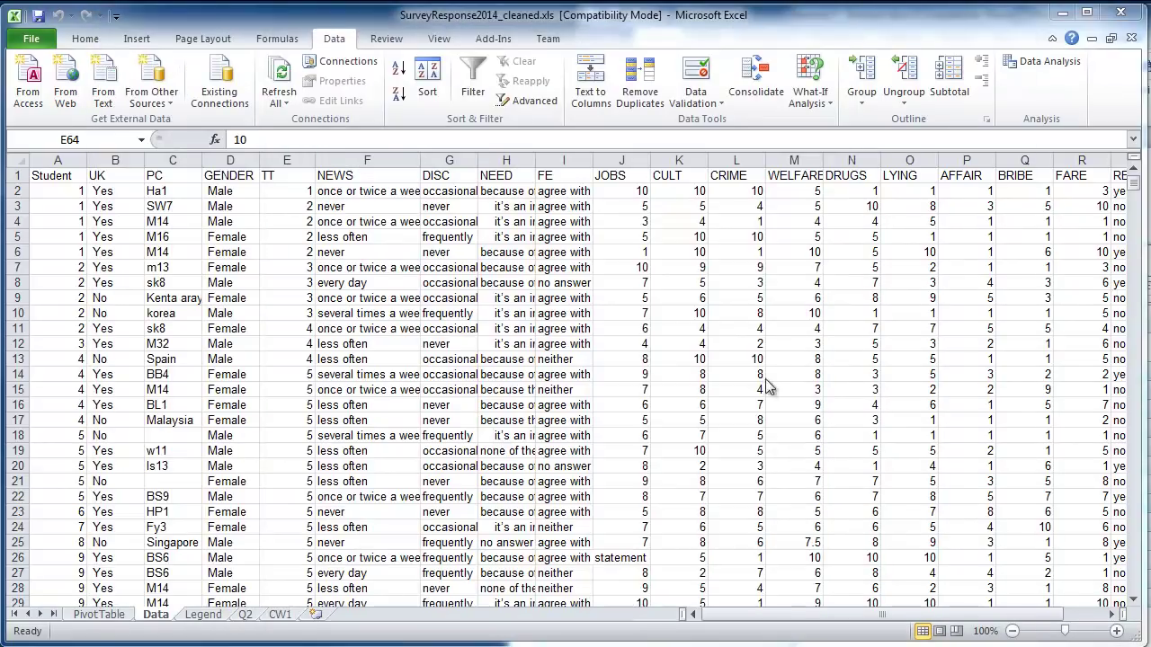
pyautogui.click(106, 620)
# Step: Delete the old PivotTable sheet
pyautogui.click(107, 618)
pyautogui.rightClick(108, 619)
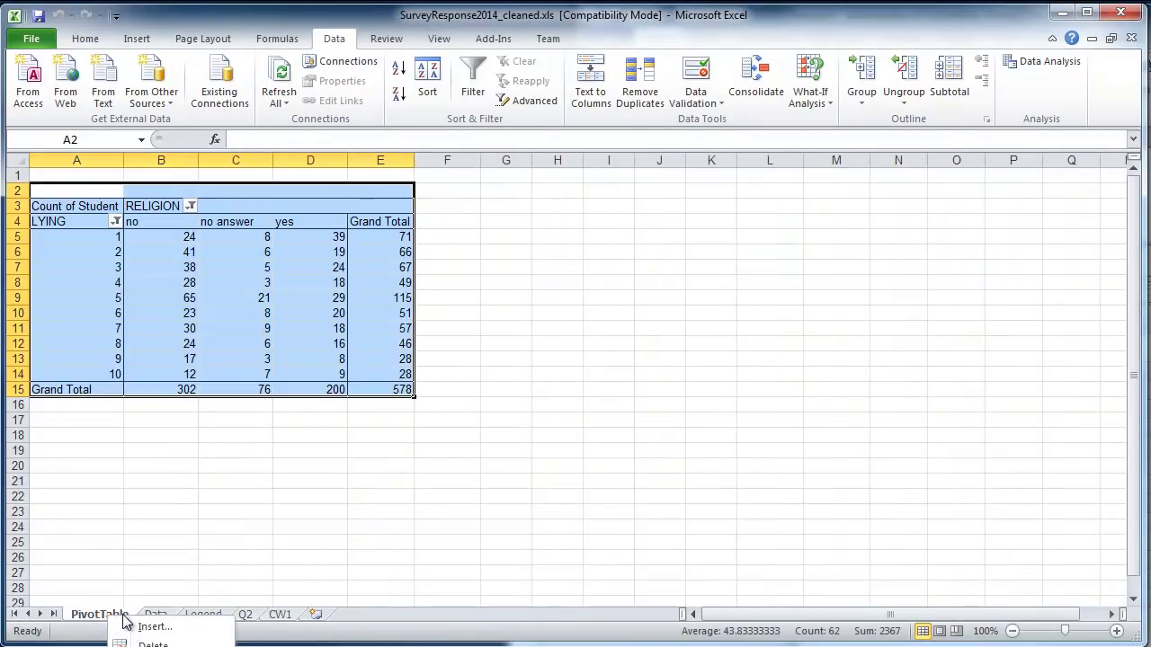
pyautogui.click(153, 644)
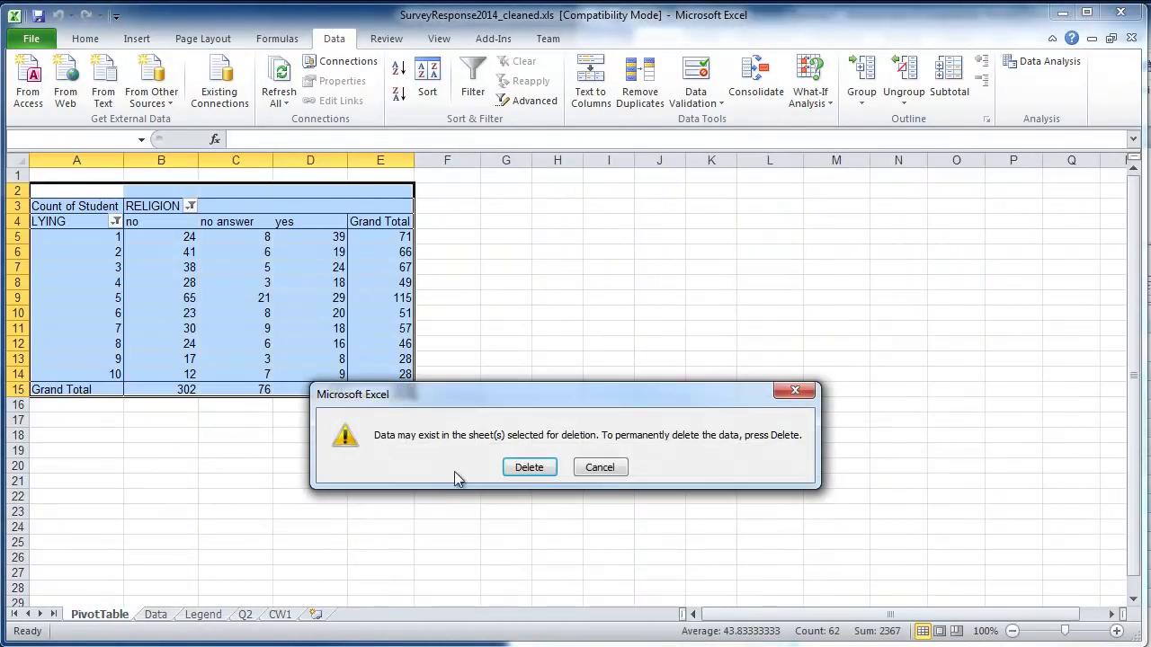
pyautogui.click(528, 467)
# Step: Create a pivot table from the Data survey range on a new worksheet
pyautogui.click(160, 479)
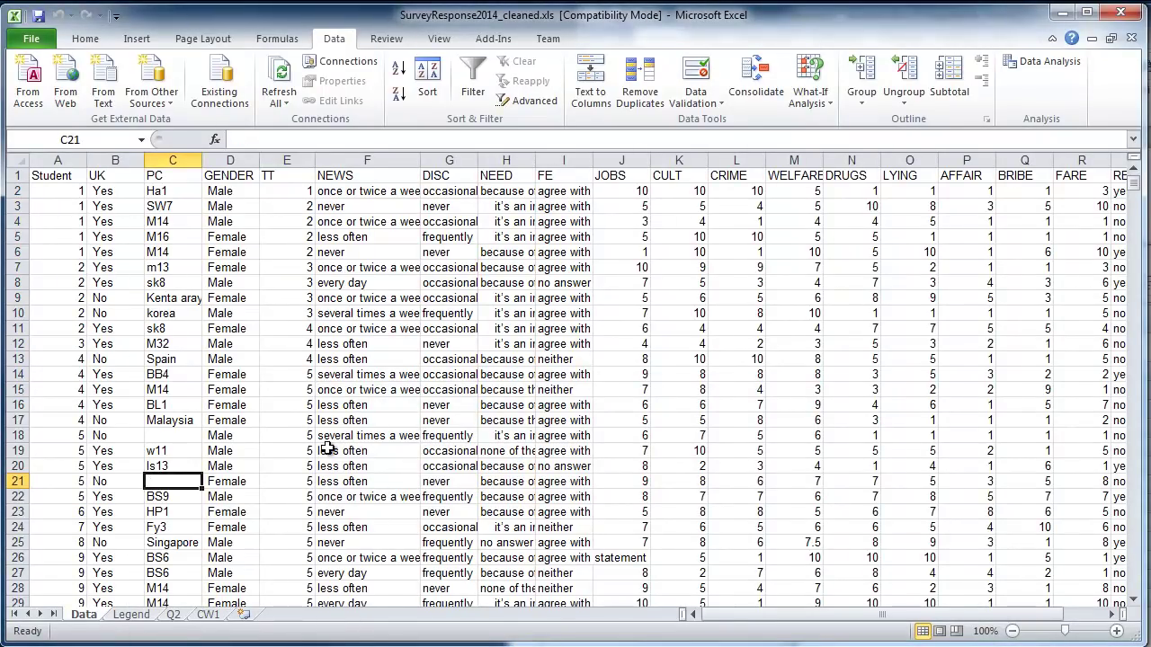
pyautogui.click(176, 311)
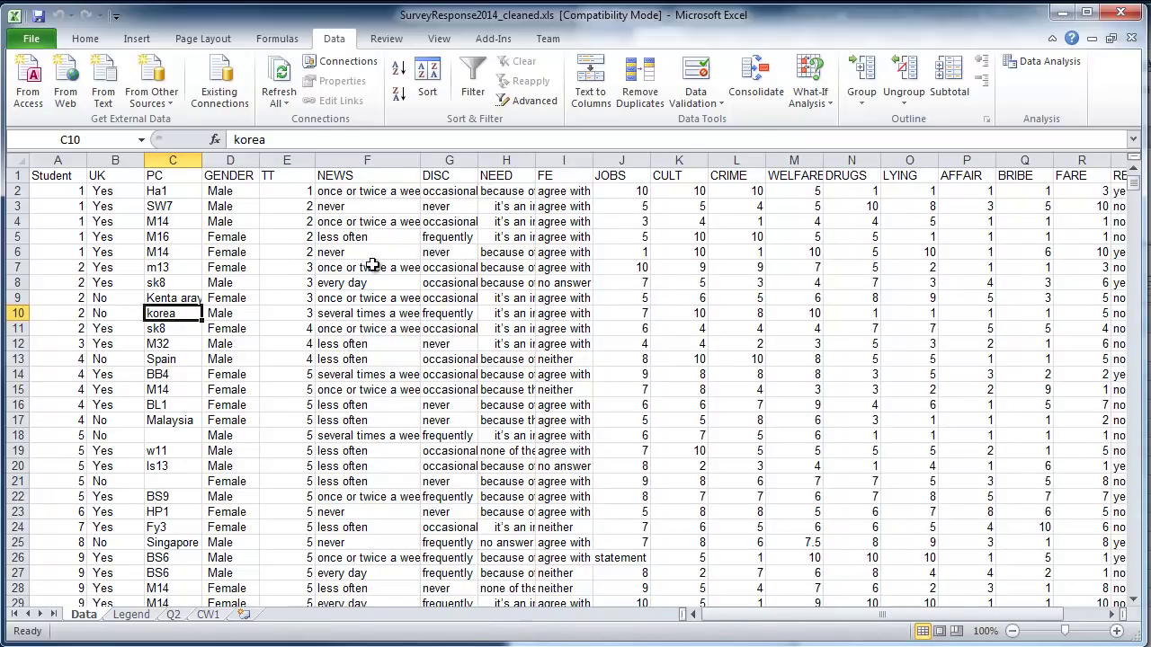
pyautogui.click(142, 40)
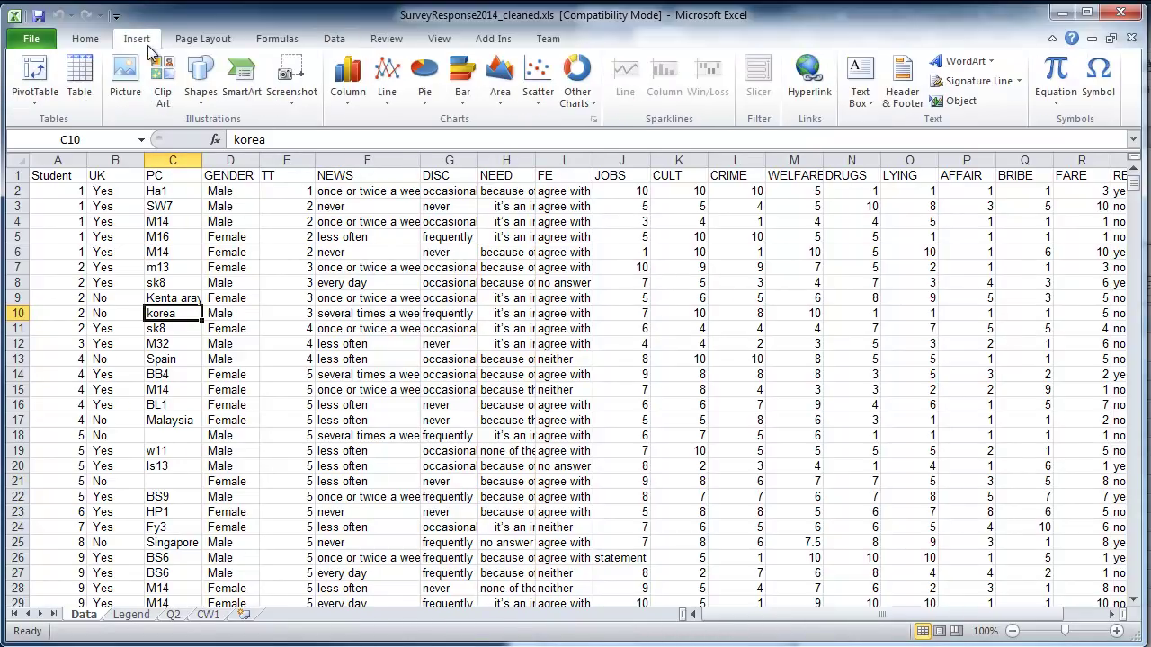
pyautogui.click(34, 99)
pyautogui.click(63, 123)
pyautogui.moveTo(858, 466); pyautogui.dragTo(734, 314)
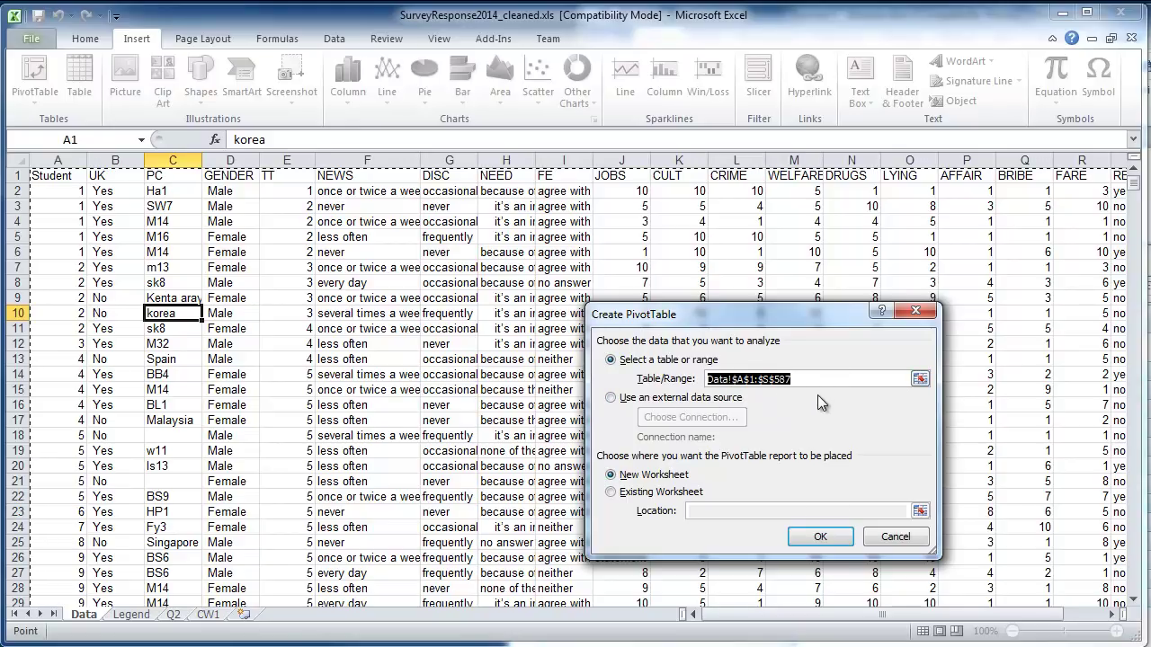
pyautogui.click(836, 536)
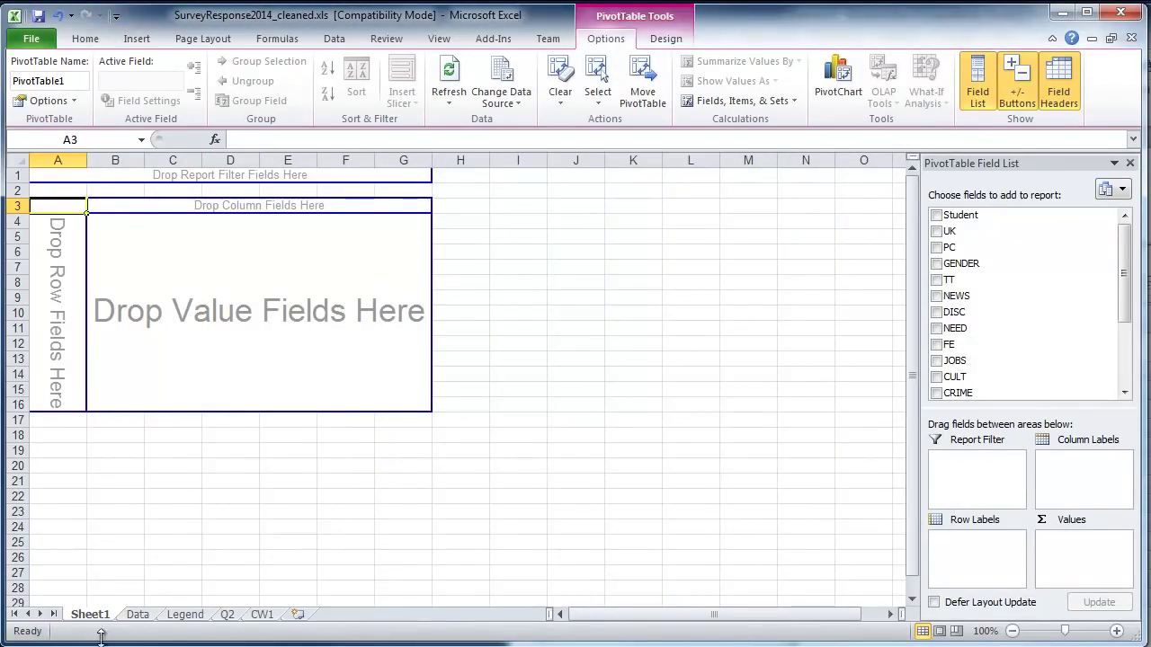
# Step: Rename Sheet1 to 'pivot table' with NEWS as rows and FE as columns
pyautogui.doubleClick(91, 615)
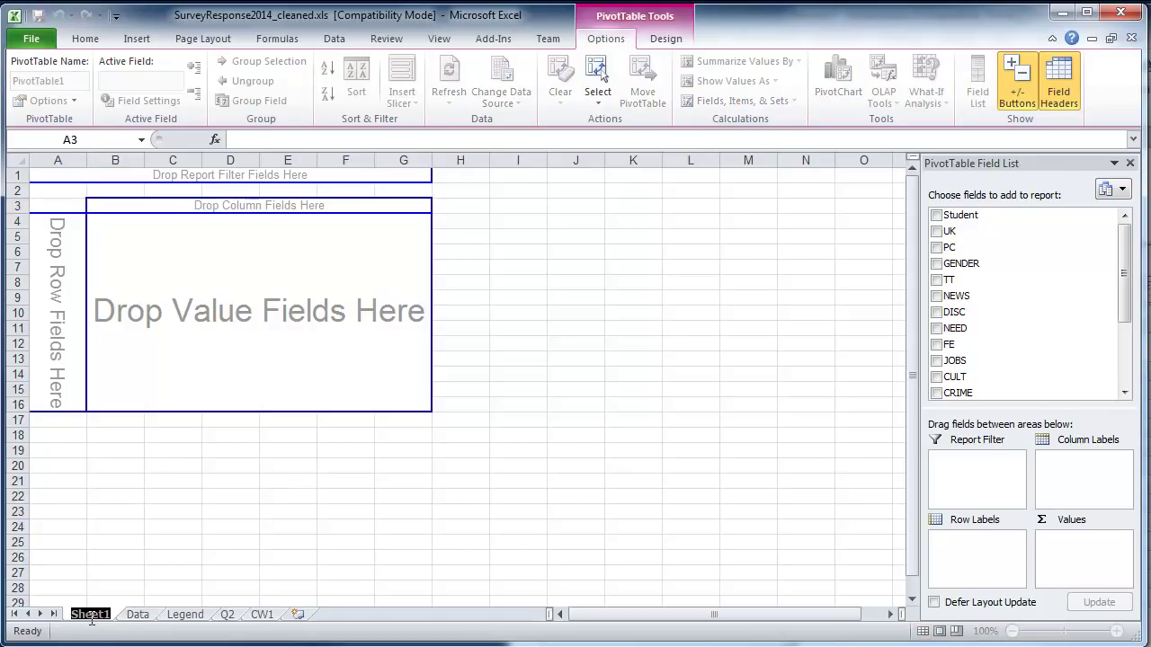
pyautogui.write('pivot table')
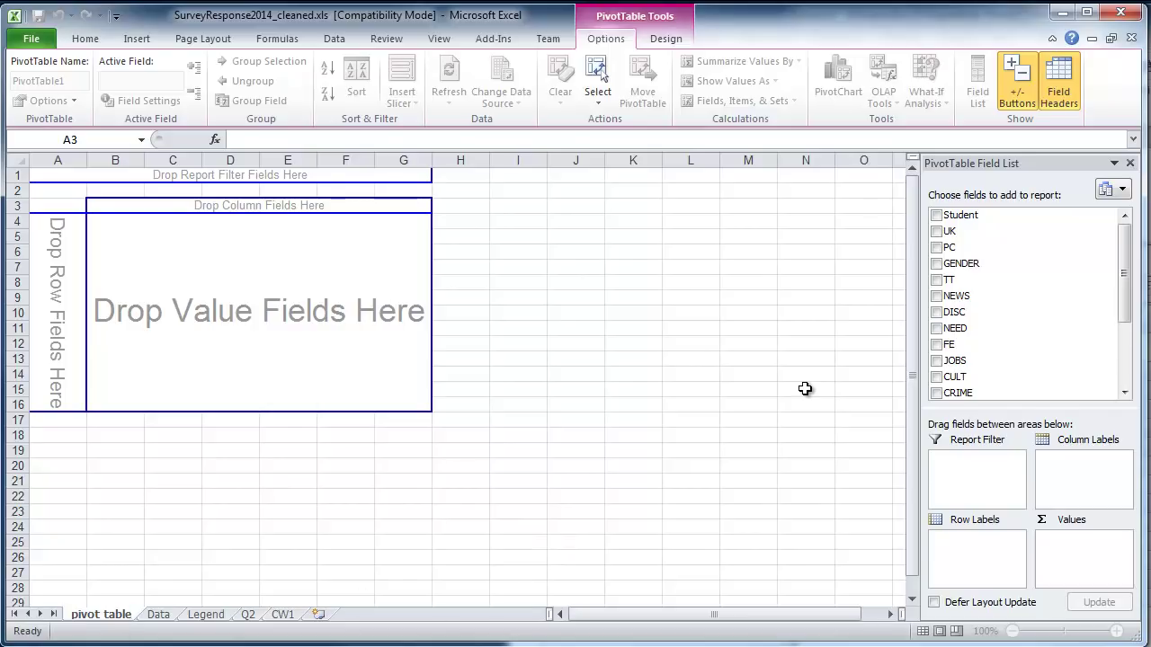
pyautogui.moveTo(135, 253); pyautogui.dragTo(180, 253)
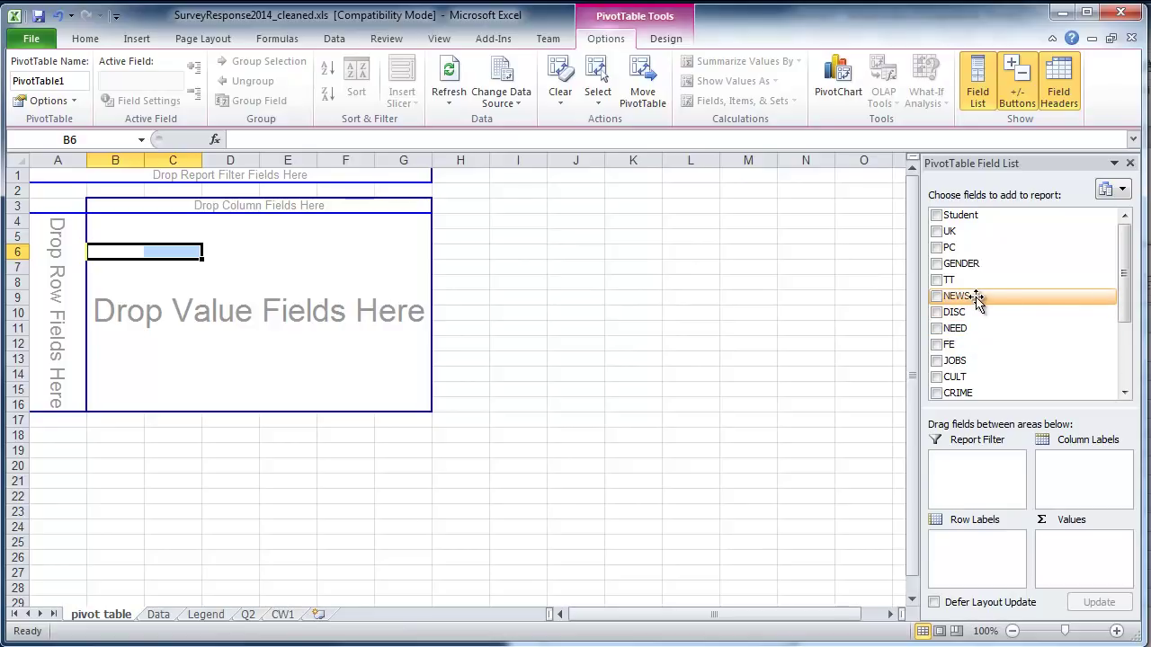
pyautogui.moveTo(958, 297); pyautogui.dragTo(56, 285)
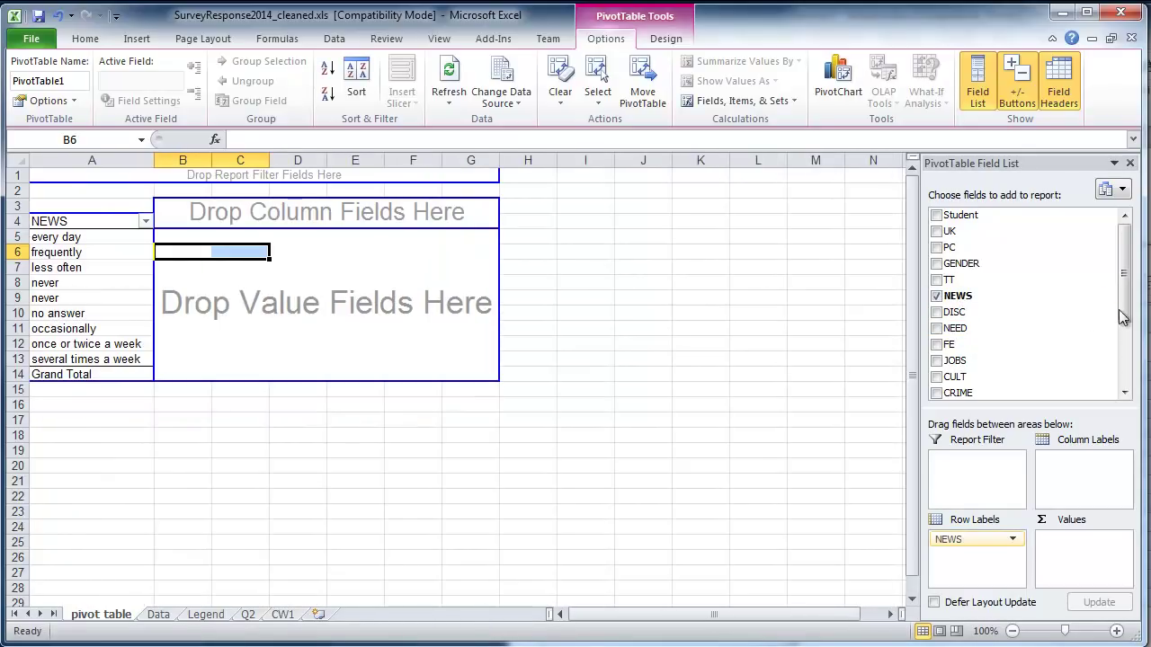
pyautogui.moveTo(951, 350); pyautogui.dragTo(337, 206)
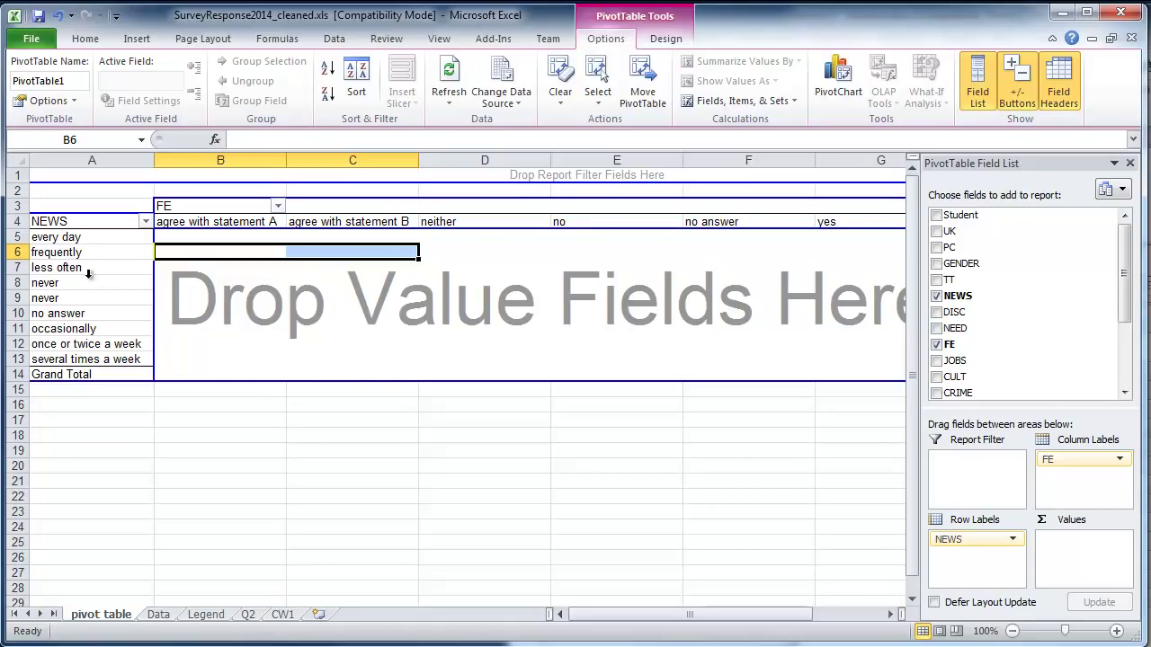
# Step: Inspect the NEWS filter's no answer item without changes, then return to the Data sheet
pyautogui.click(145, 221)
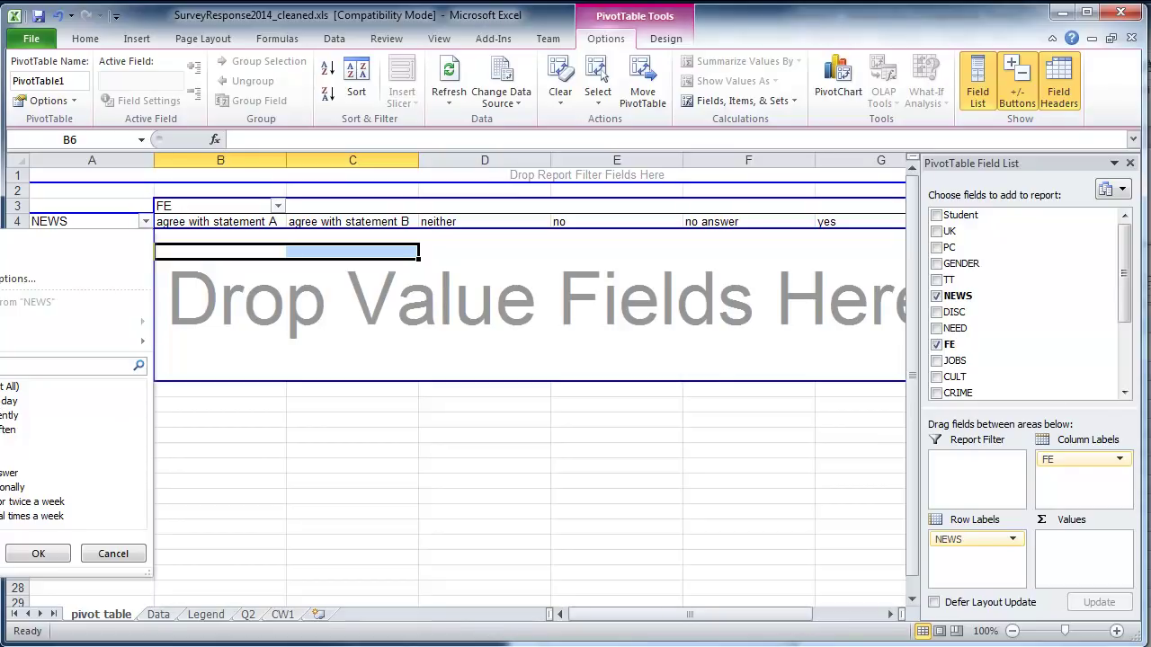
pyautogui.click(7, 472)
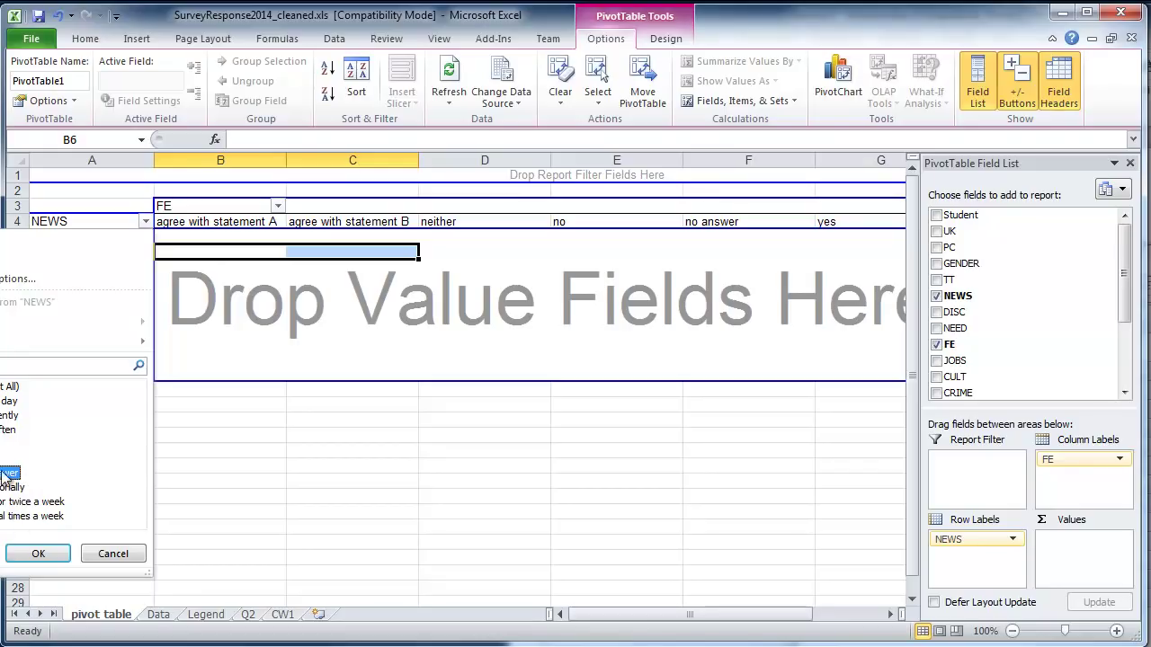
pyautogui.click(113, 554)
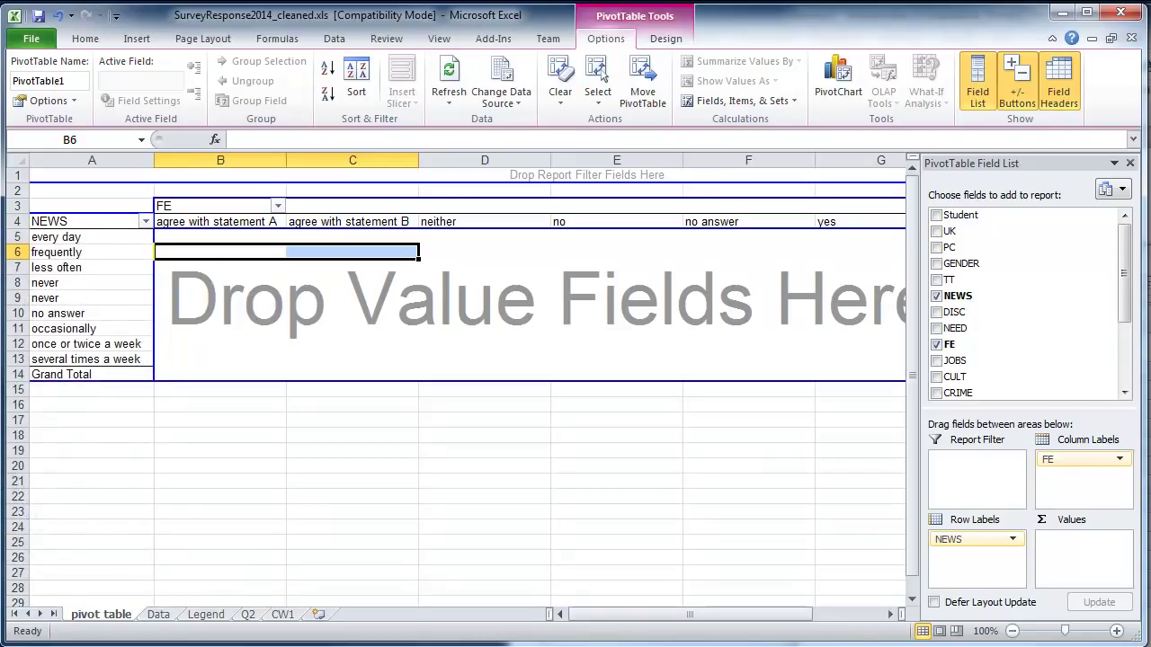
pyautogui.click(161, 617)
pyautogui.click(327, 405)
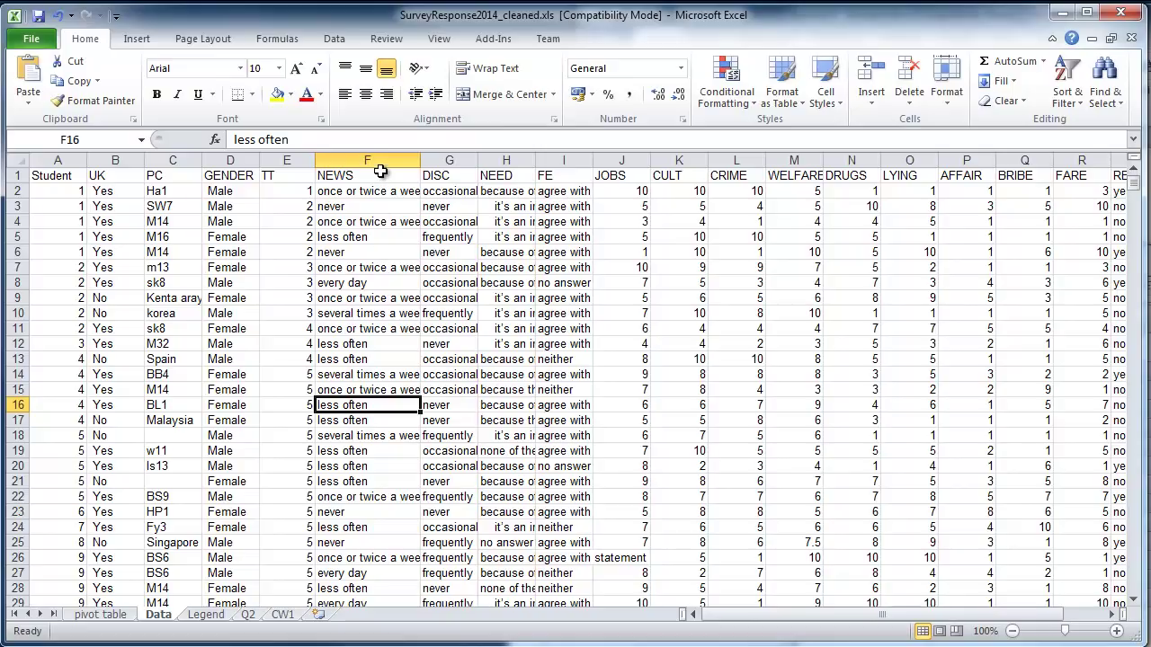
# Step: Sort the survey data by the NEWS column
pyautogui.moveTo(68, 160); pyautogui.dragTo(1052, 163)
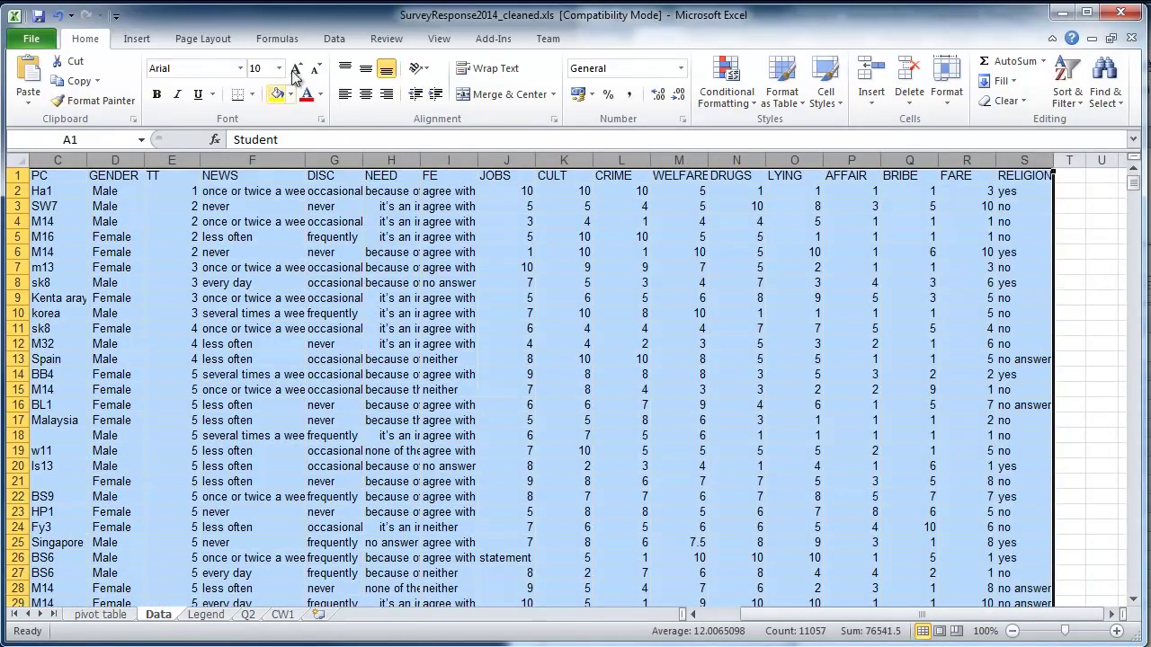
pyautogui.click(344, 42)
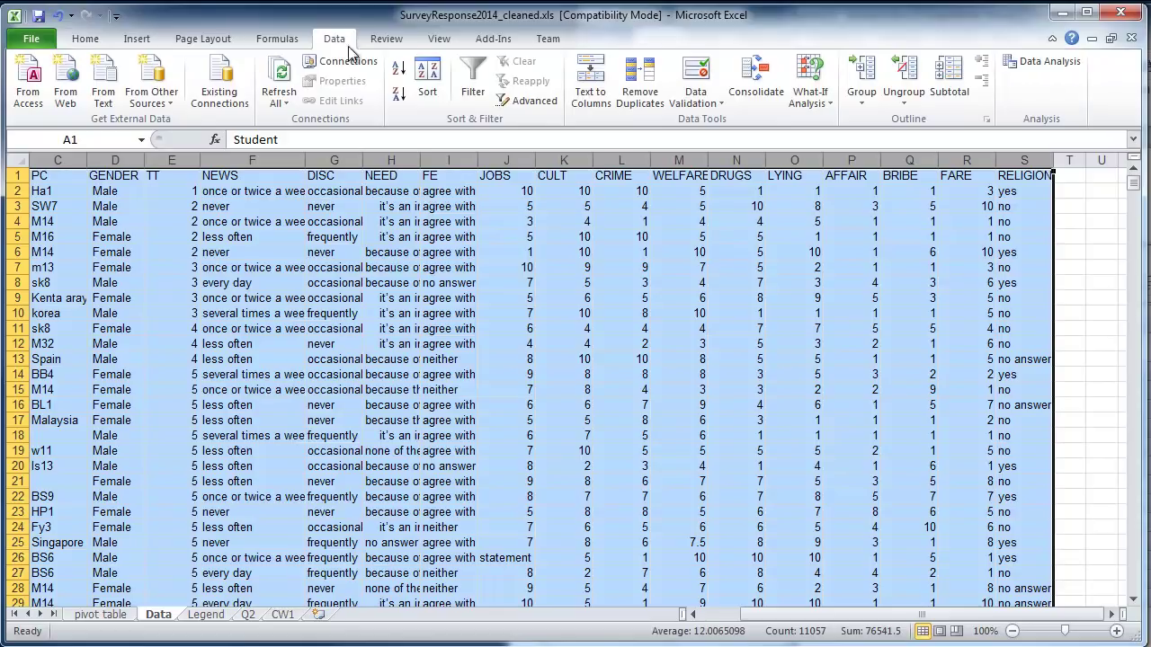
pyautogui.click(430, 90)
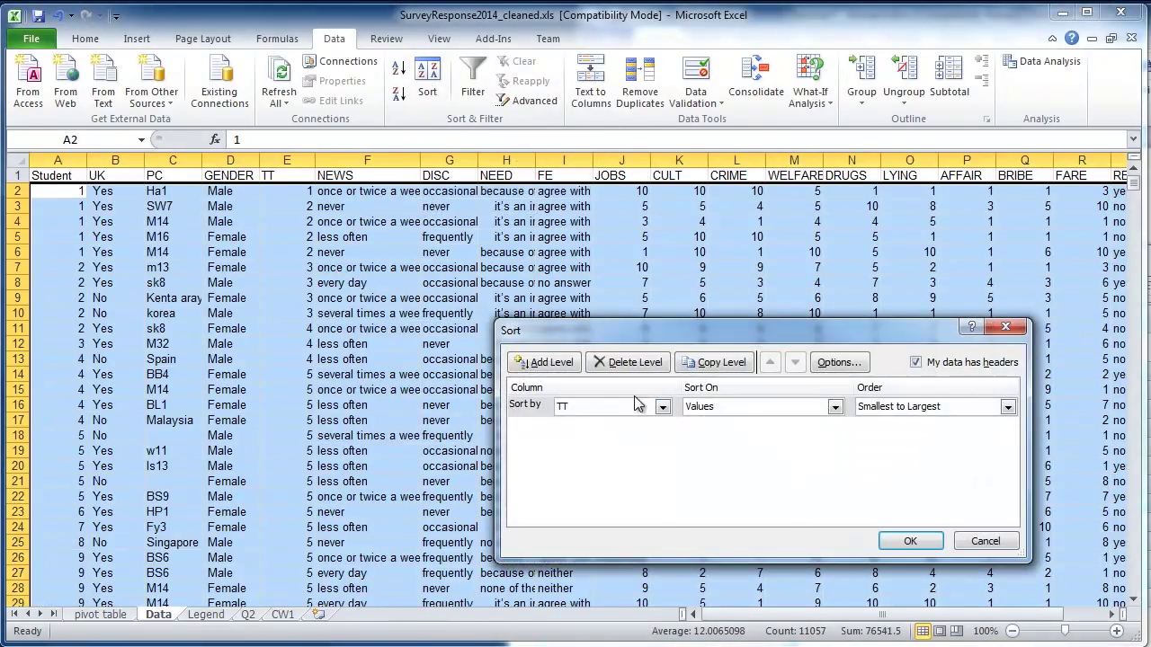
pyautogui.click(629, 406)
pyautogui.click(629, 435)
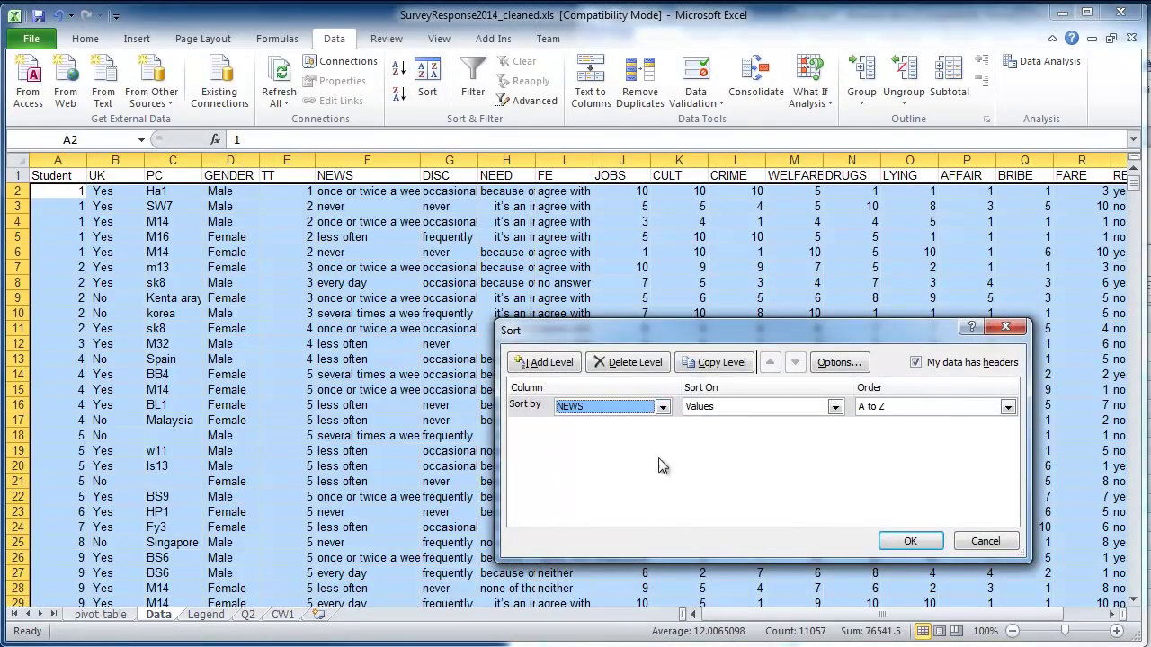
pyautogui.click(911, 541)
pyautogui.click(295, 300)
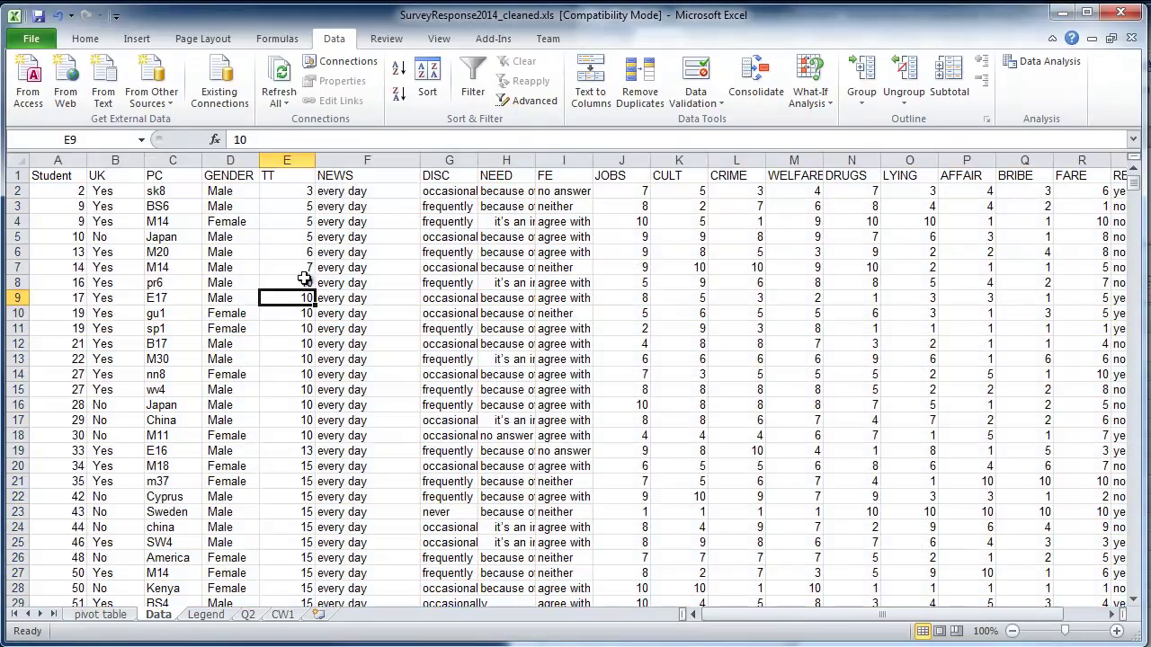
# Step: Copy 'never' from F230 and fill it down through F304
pyautogui.click(364, 215)
pyautogui.scroll(-20, 366, 269)
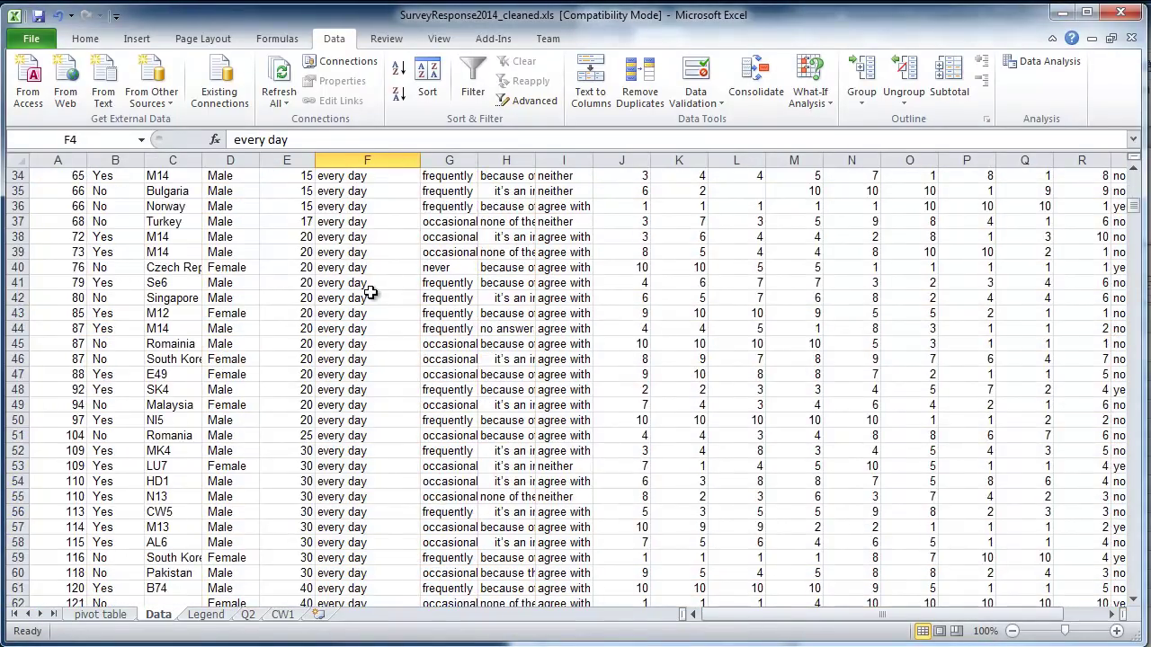
pyautogui.scroll(-20, 371, 307)
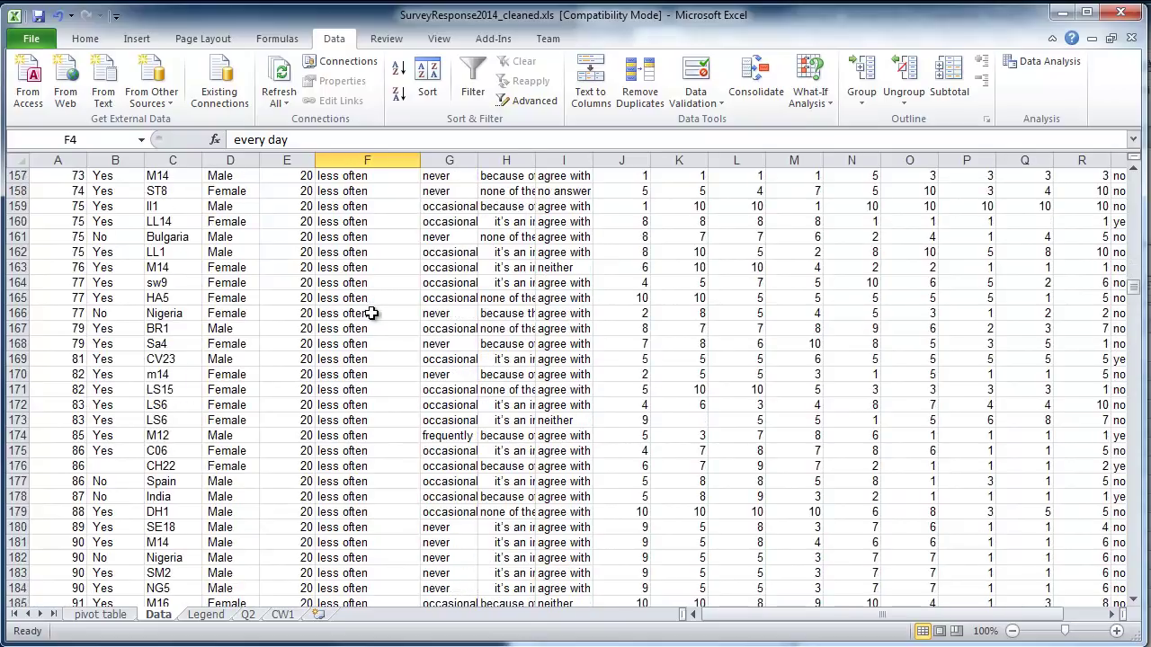
pyautogui.scroll(-16, 369, 321)
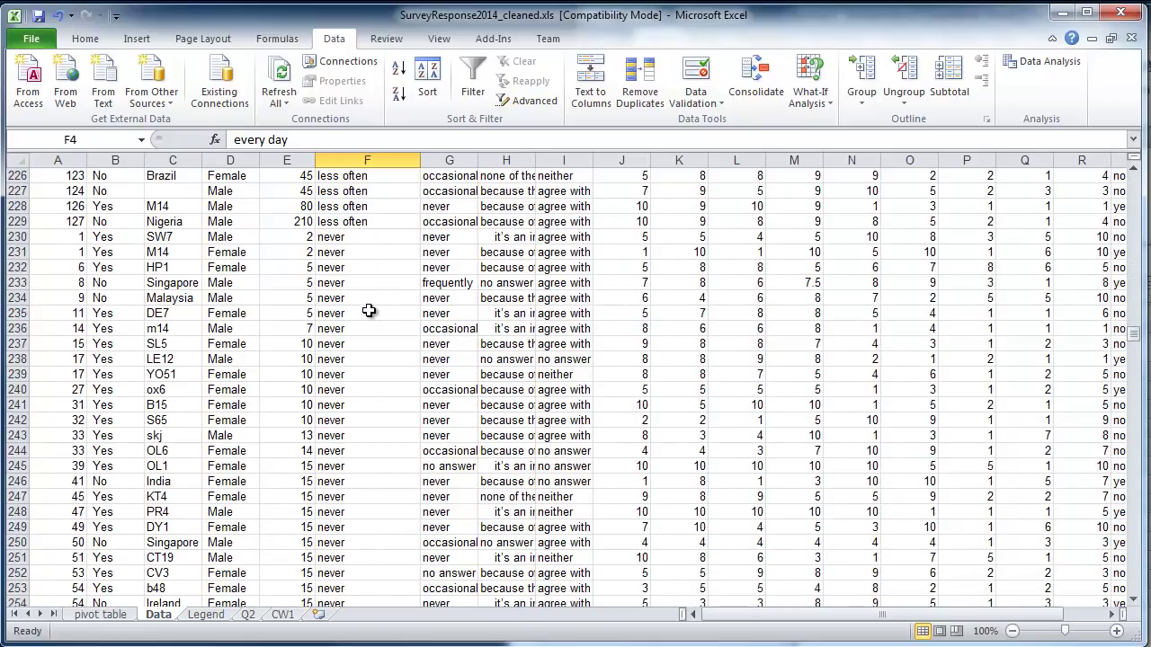
pyautogui.scroll(13, 377, 303)
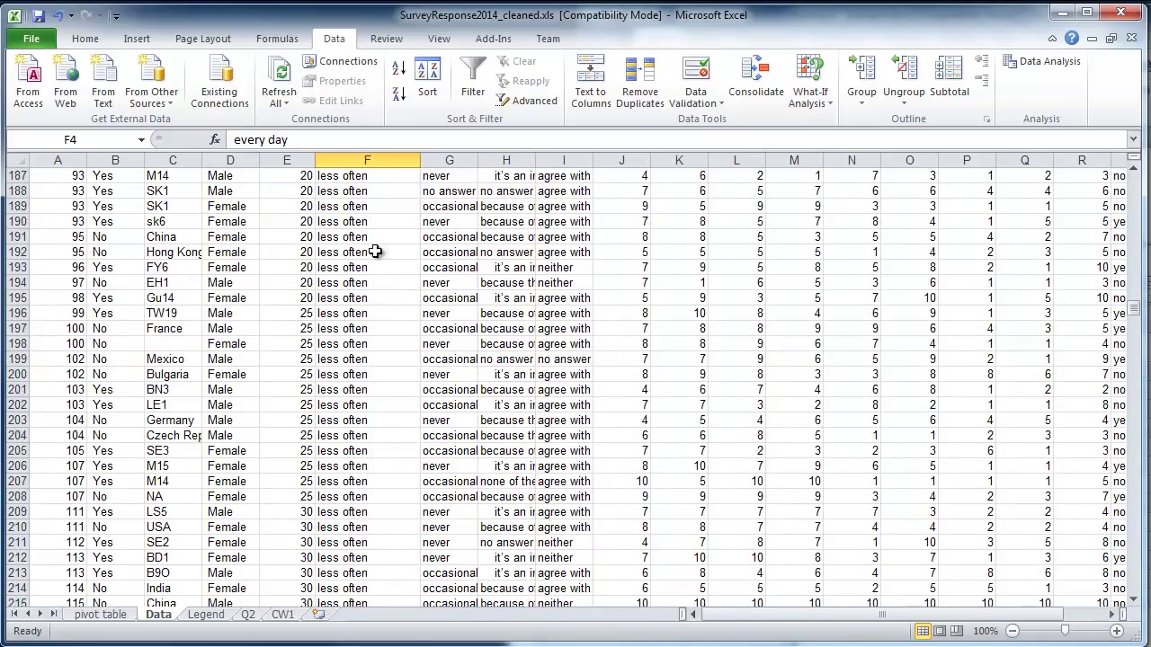
pyautogui.scroll(-13, 379, 382)
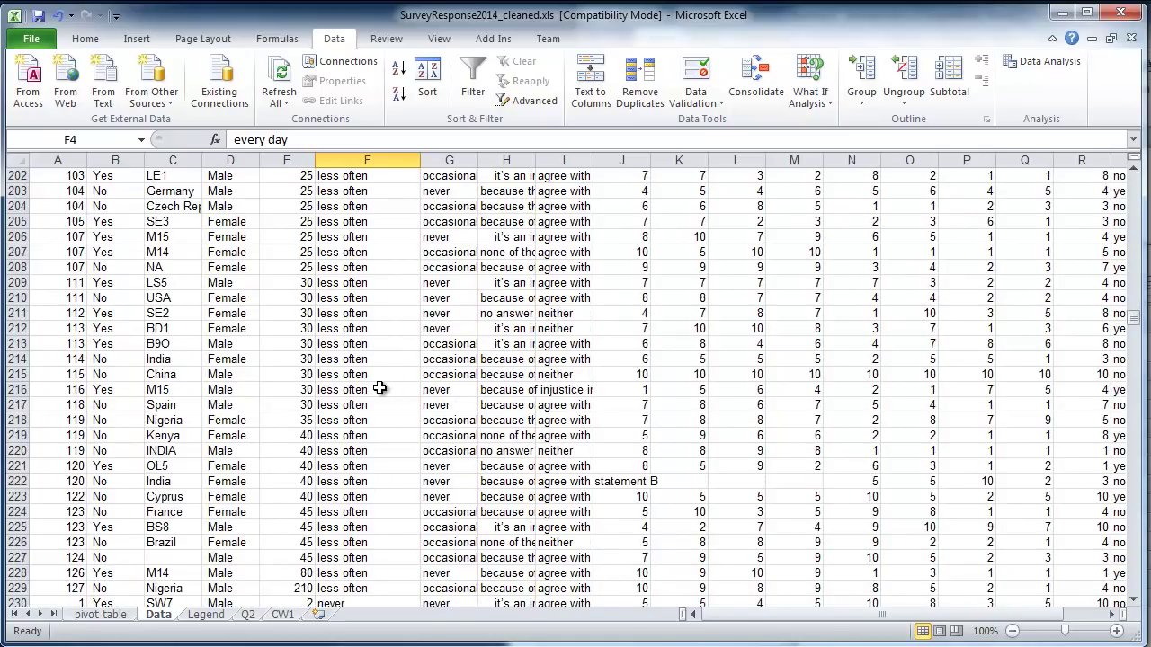
pyautogui.scroll(-20, 356, 239)
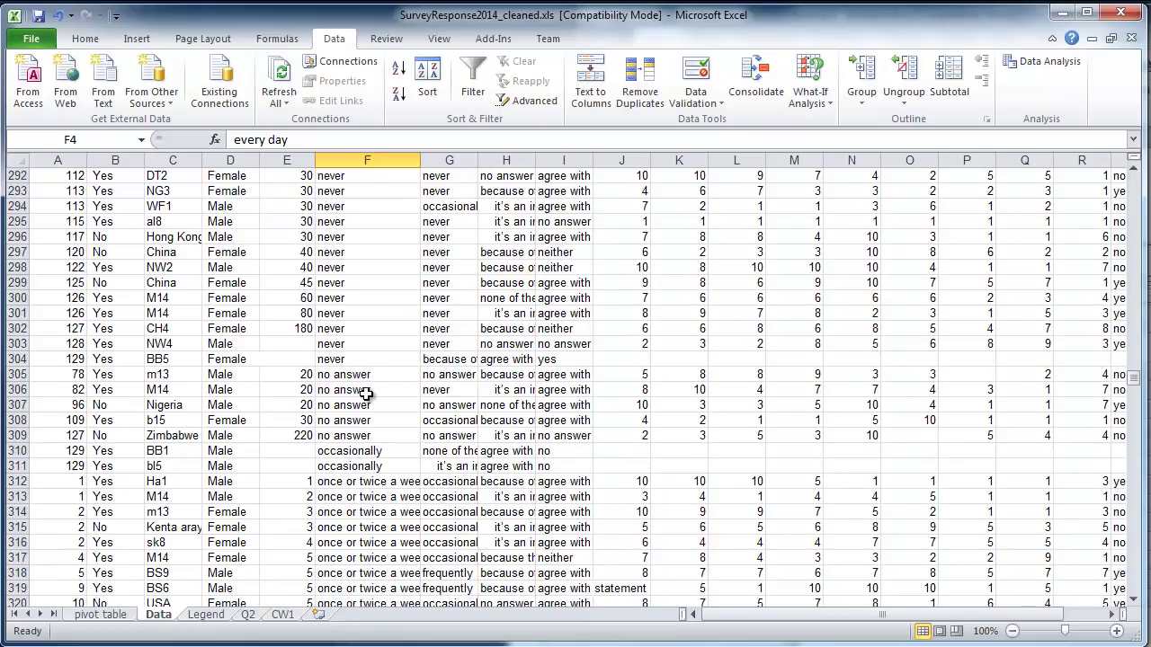
pyautogui.scroll(15, 366, 392)
pyautogui.scroll(12, 366, 393)
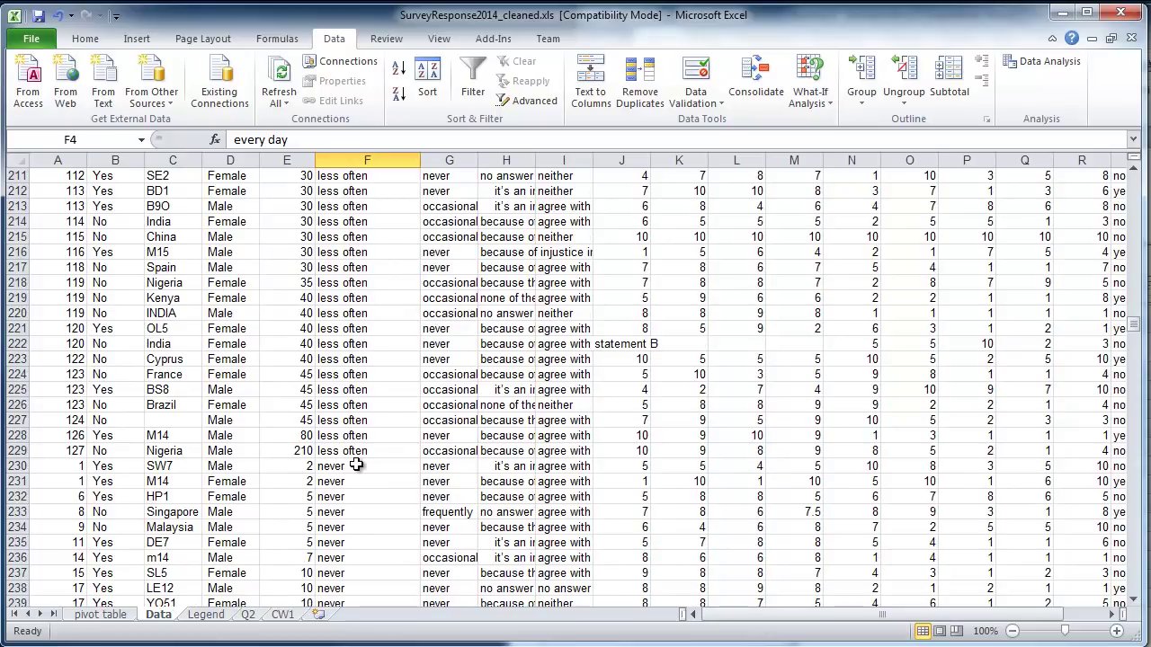
pyautogui.click(357, 465)
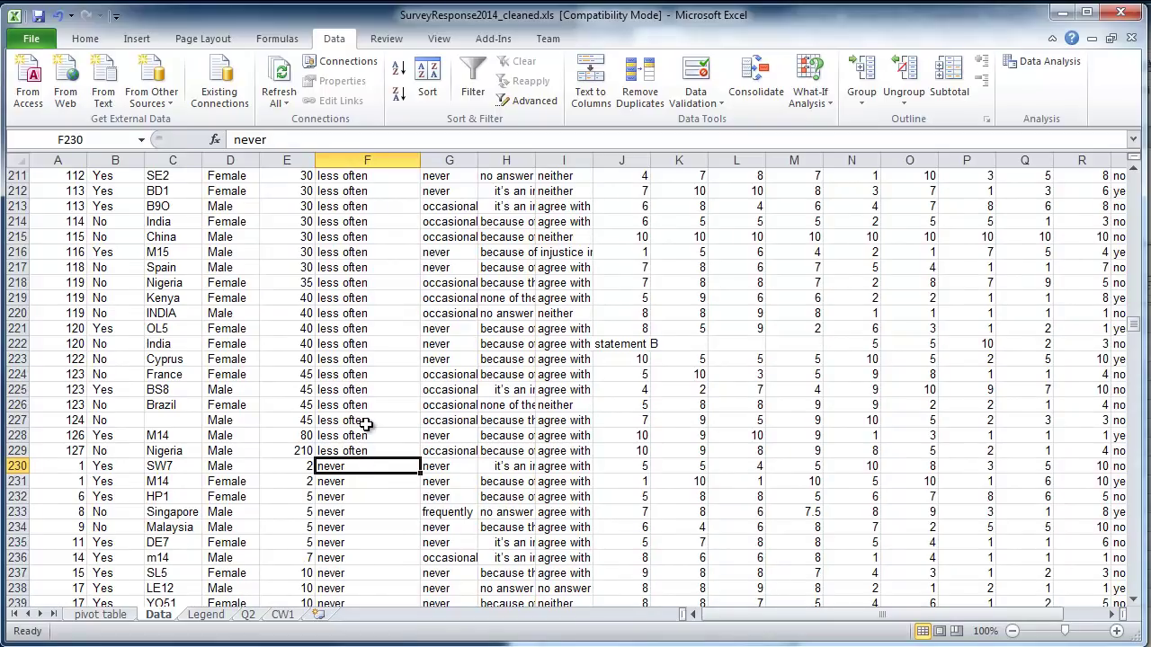
pyautogui.scroll(-2, 366, 424)
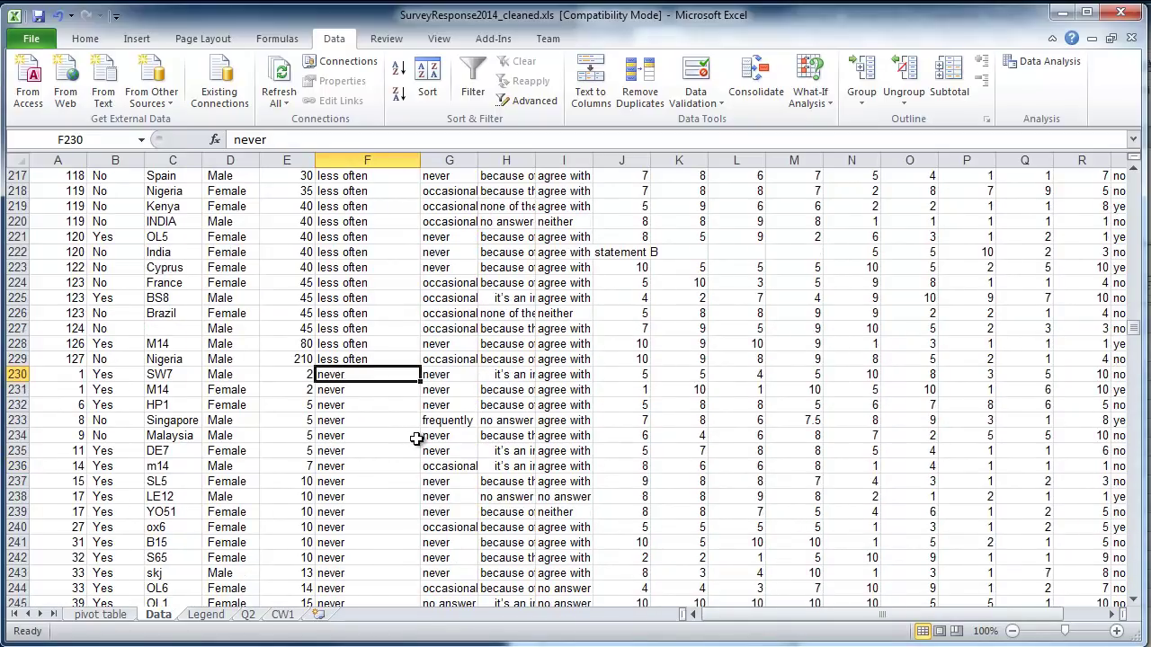
pyautogui.hotkey('ctrl', 'c')
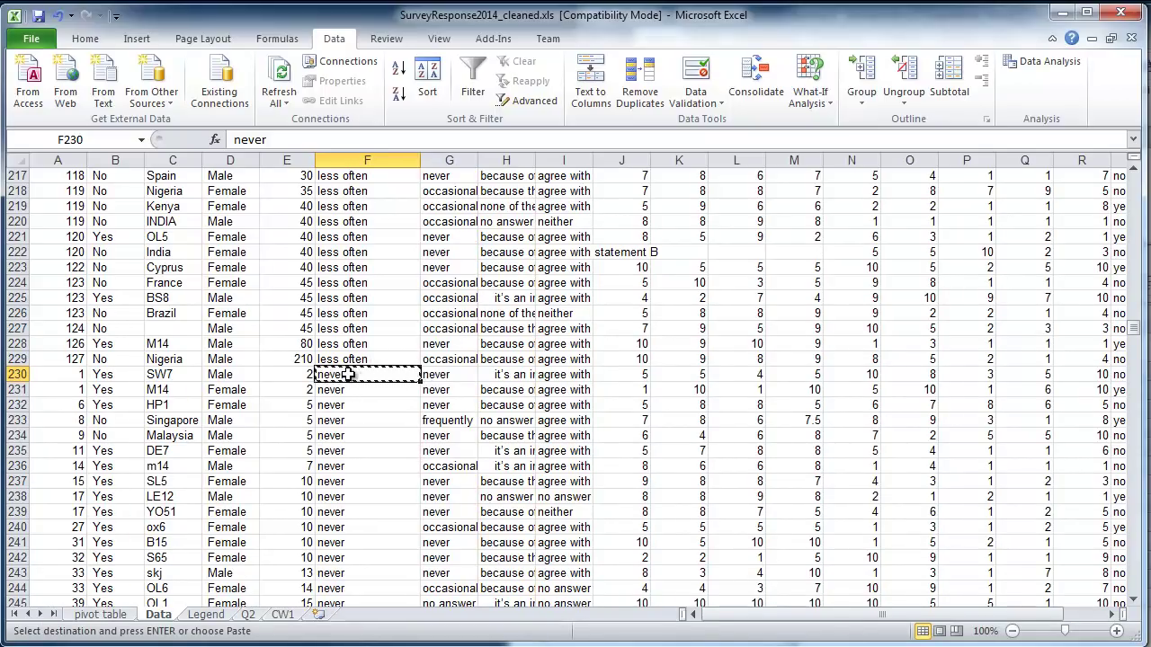
pyautogui.moveTo(416, 382); pyautogui.dragTo(385, 282)
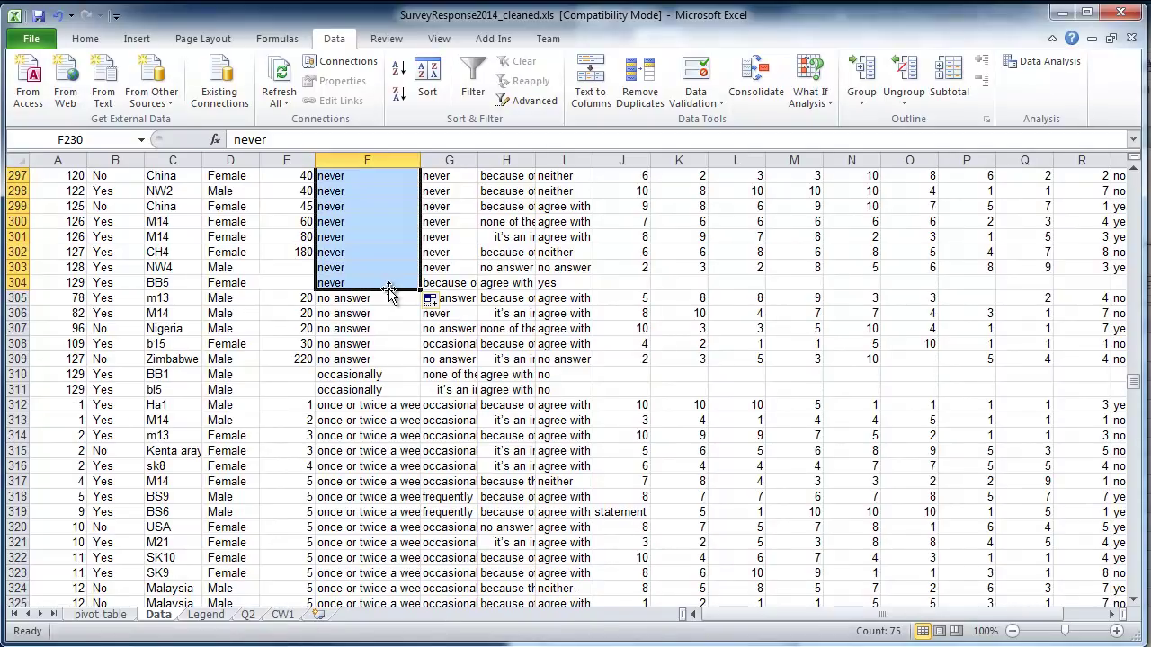
pyautogui.click(386, 282)
pyautogui.scroll(5, 389, 278)
pyautogui.scroll(20, 388, 278)
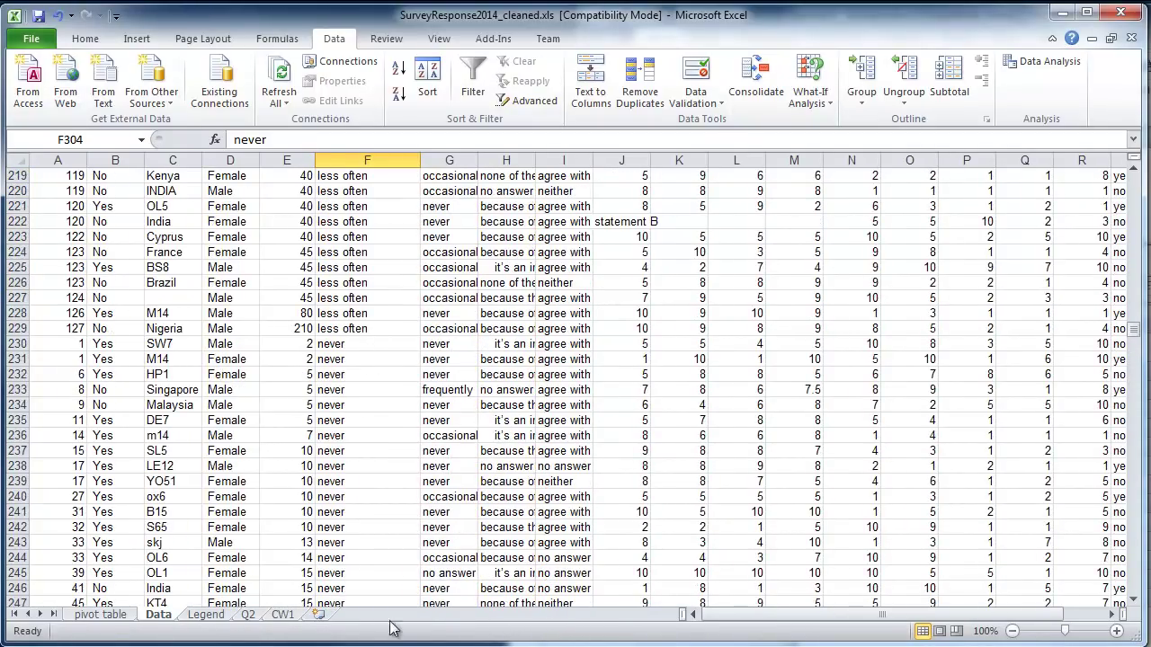
pyautogui.click(101, 614)
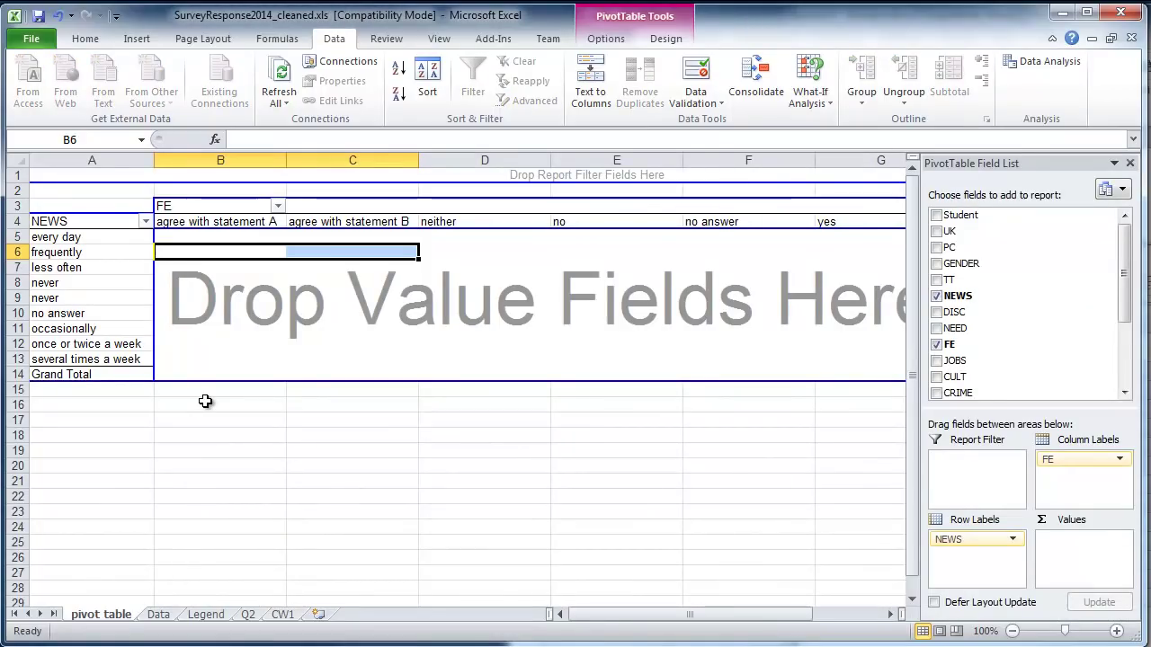
# Step: Check the NEWS filter, then delete the 'pivot table' sheet
pyautogui.moveTo(73, 221); pyautogui.dragTo(65, 340)
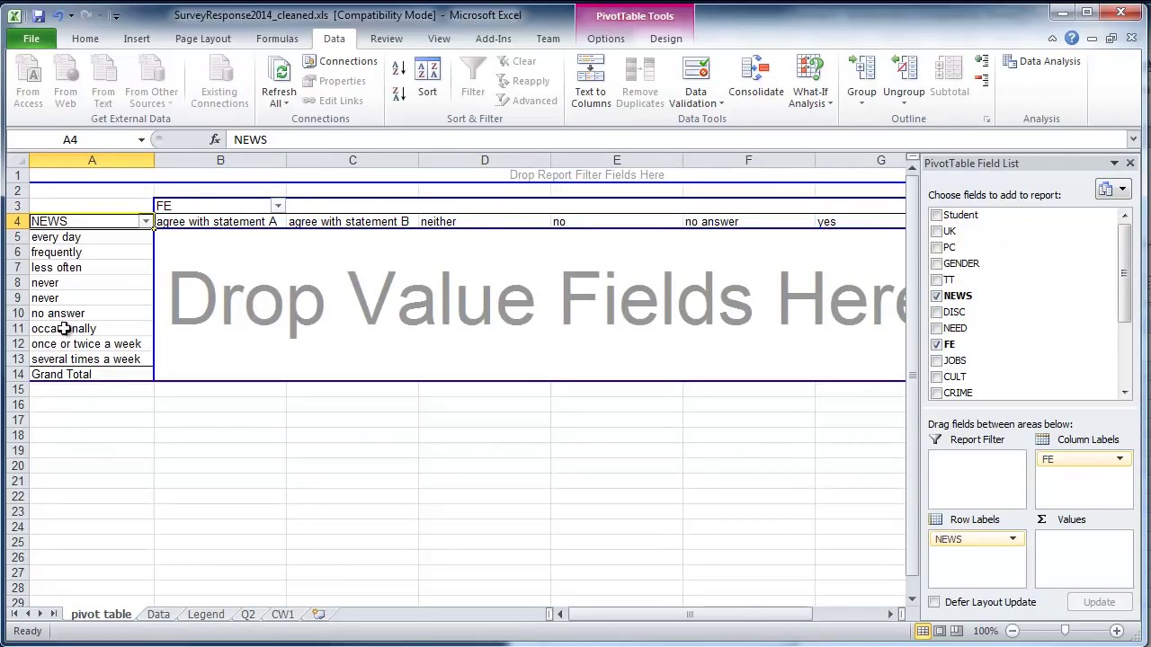
pyautogui.click(146, 222)
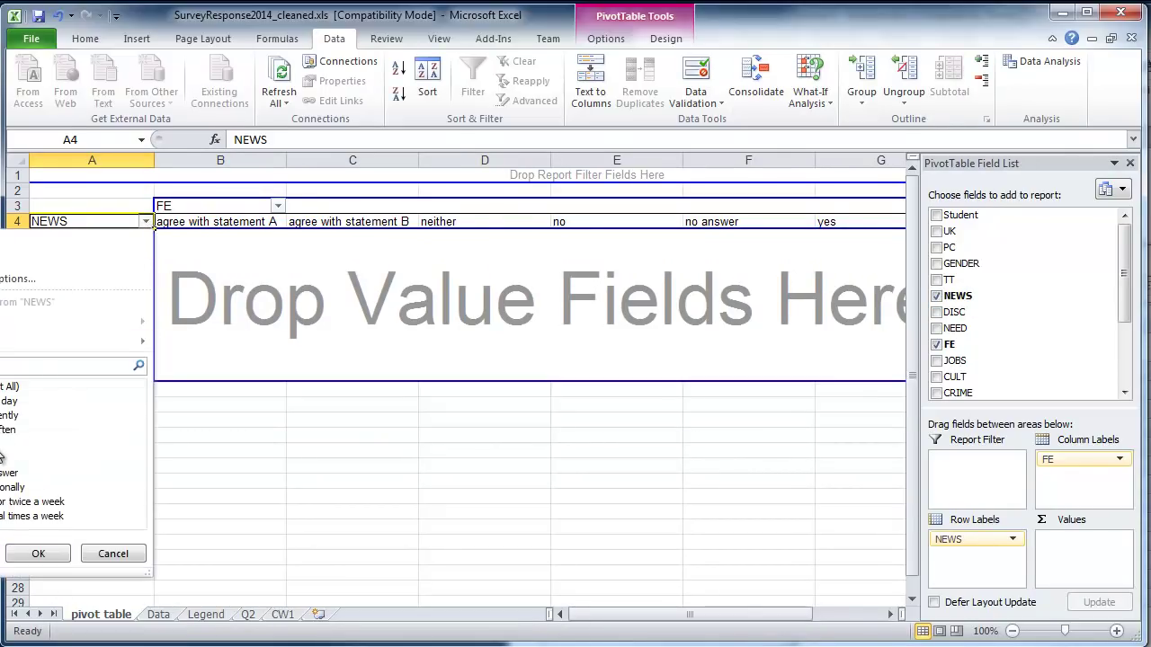
pyautogui.click(111, 554)
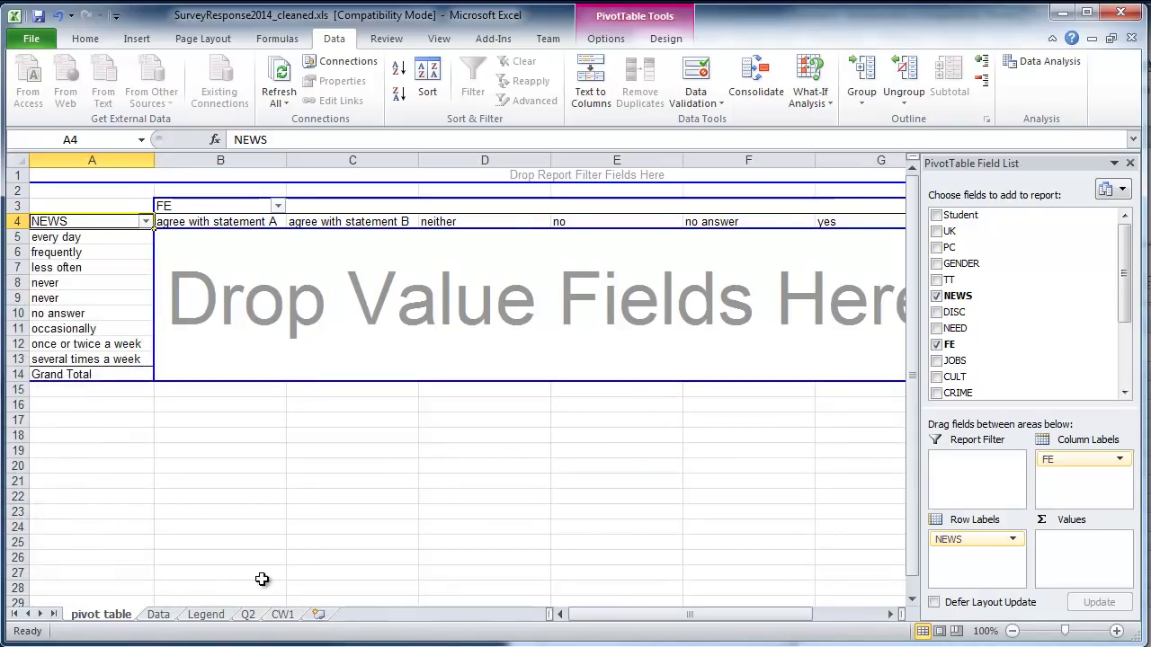
pyautogui.rightClick(126, 618)
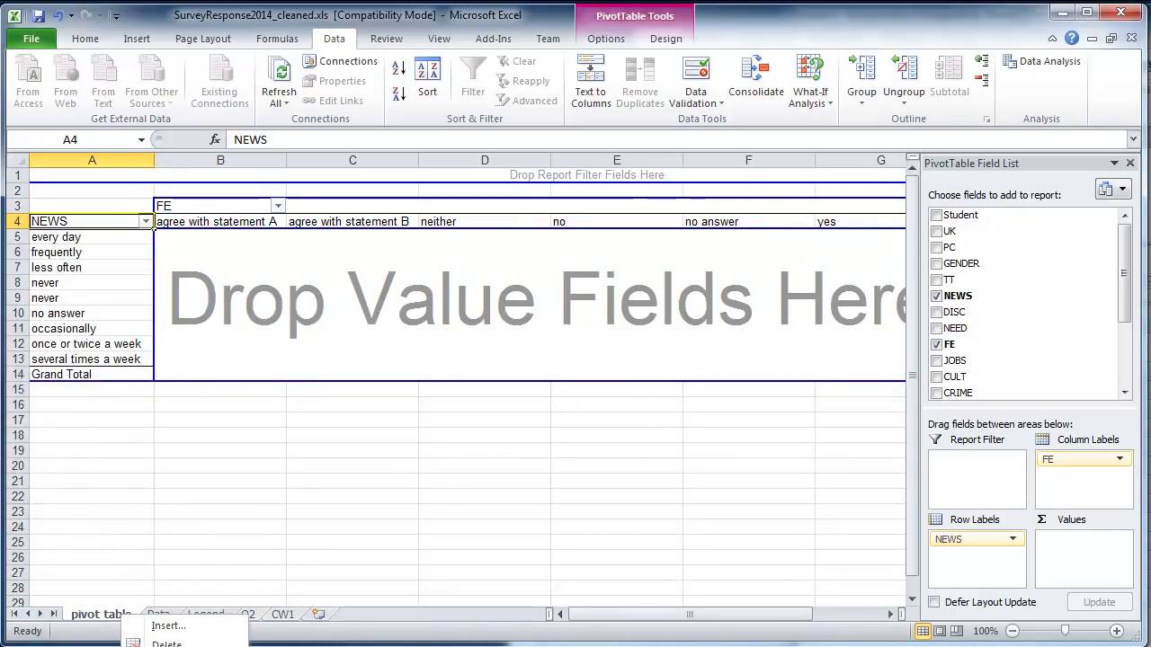
pyautogui.click(166, 644)
pyautogui.click(531, 468)
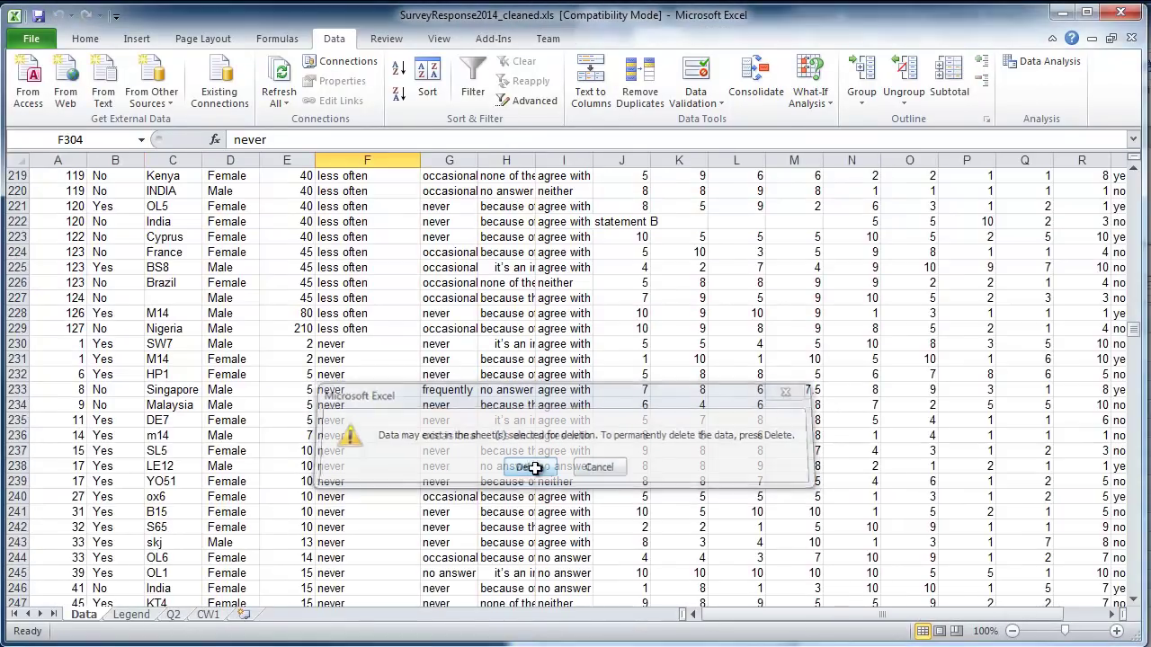
# Step: Start a new PivotTable from a cell in the survey data
pyautogui.scroll(-4, 271, 431)
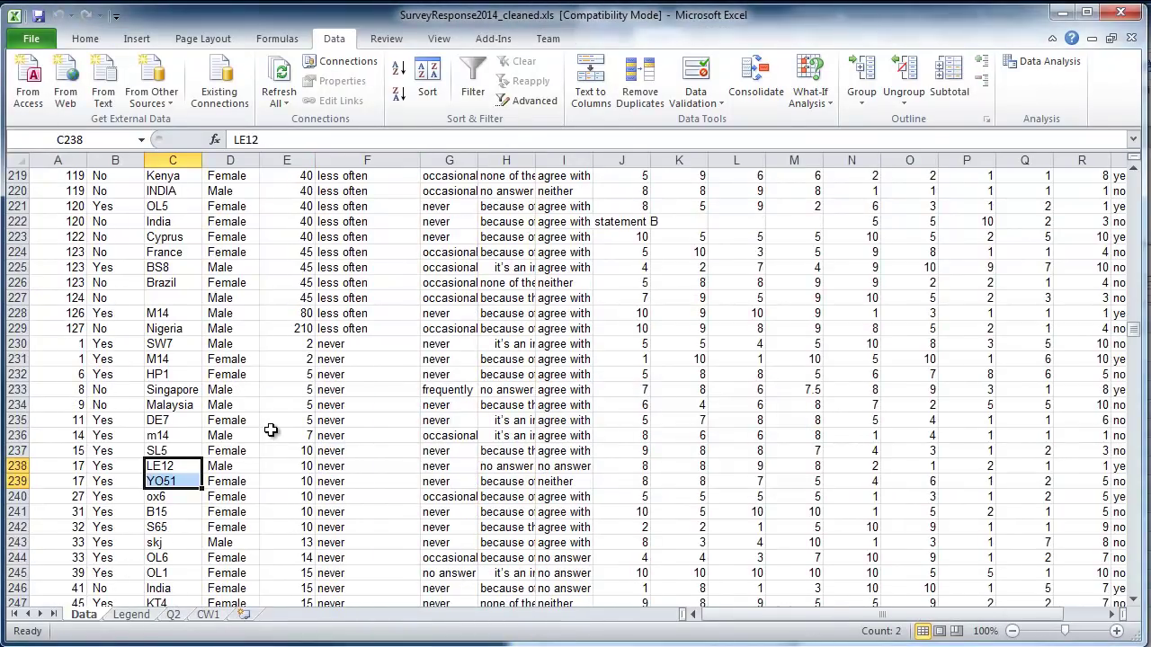
pyautogui.click(367, 404)
pyautogui.click(136, 38)
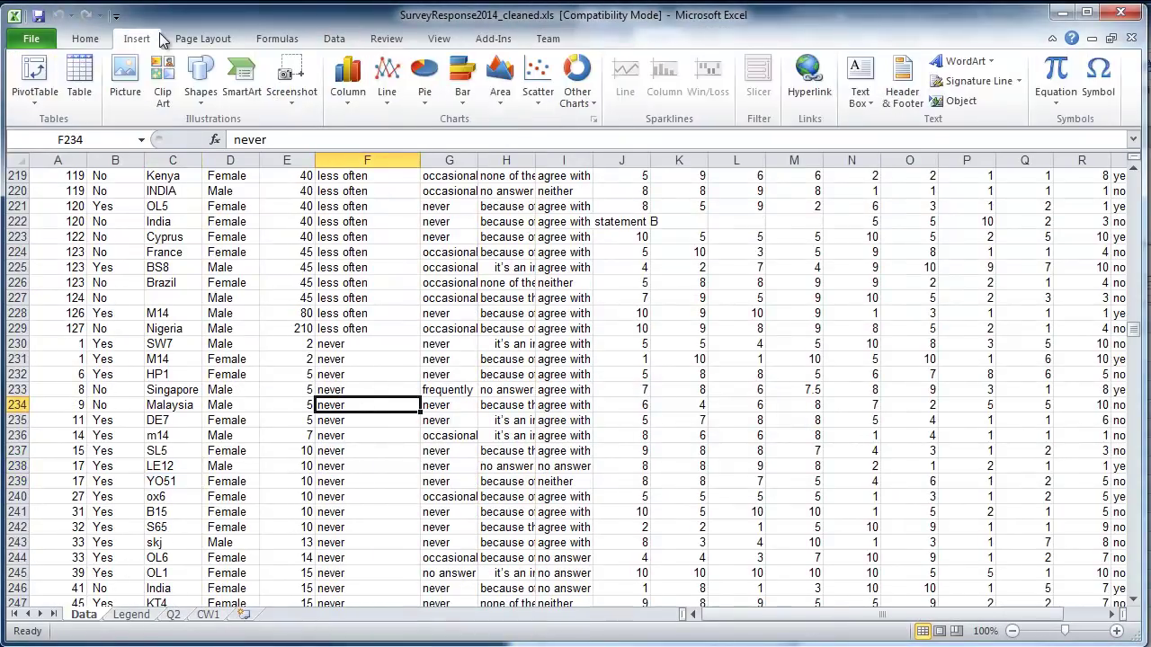
pyautogui.click(33, 77)
# Step: Place the pivot table on a new sheet with NEWS as rows and FE as columns
pyautogui.click(820, 537)
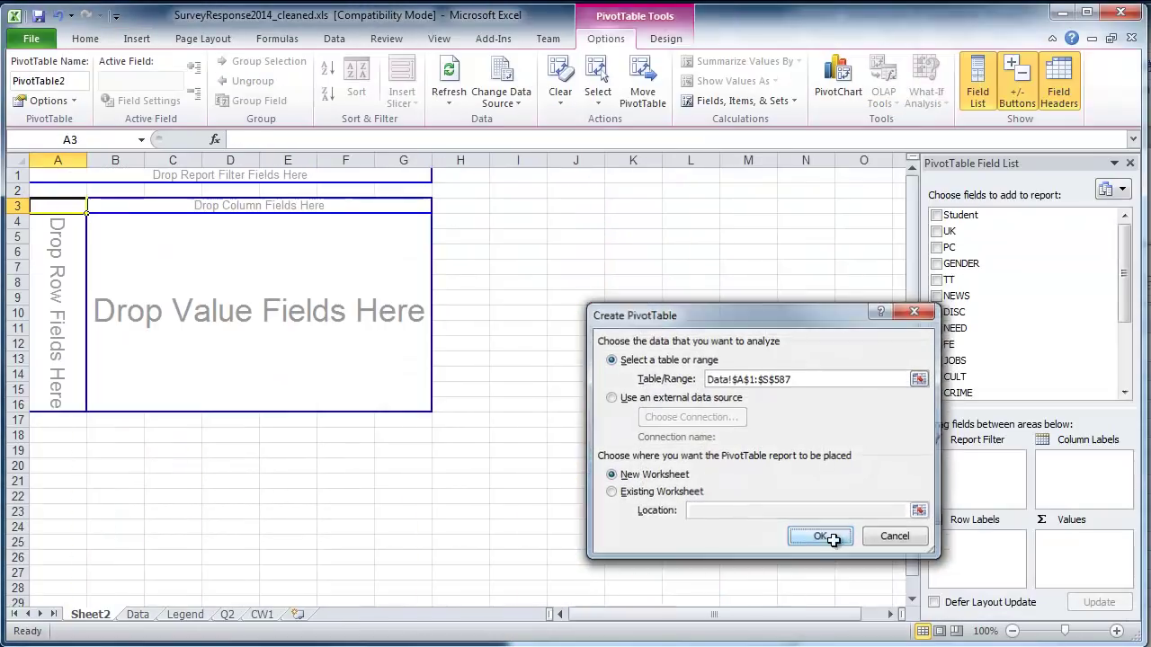
pyautogui.moveTo(956, 296); pyautogui.dragTo(76, 355)
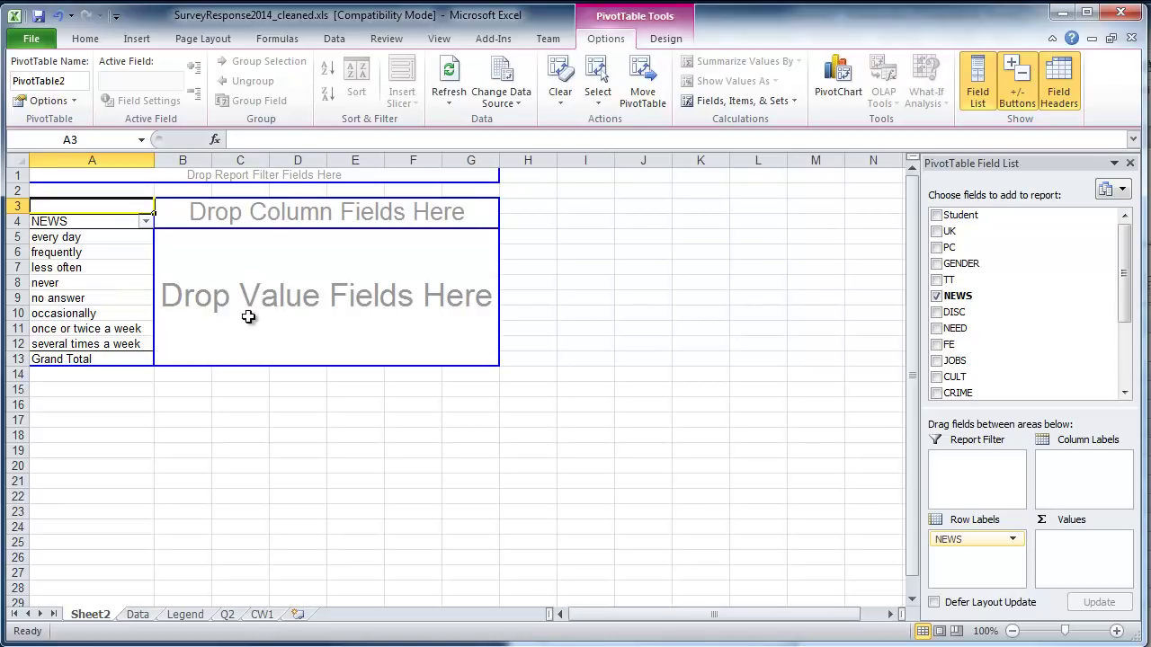
pyautogui.moveTo(951, 345); pyautogui.dragTo(347, 218)
# Step: Exclude (blank) and no answer from the FE columns, then view the Legend sheet
pyautogui.click(278, 206)
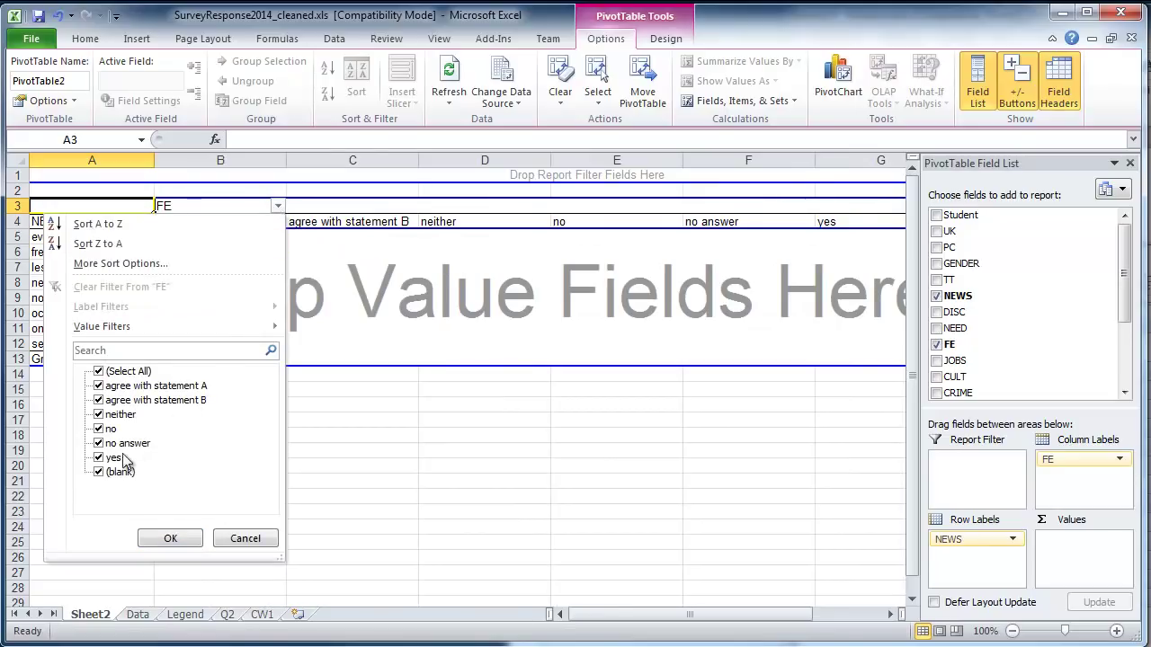
pyautogui.click(98, 472)
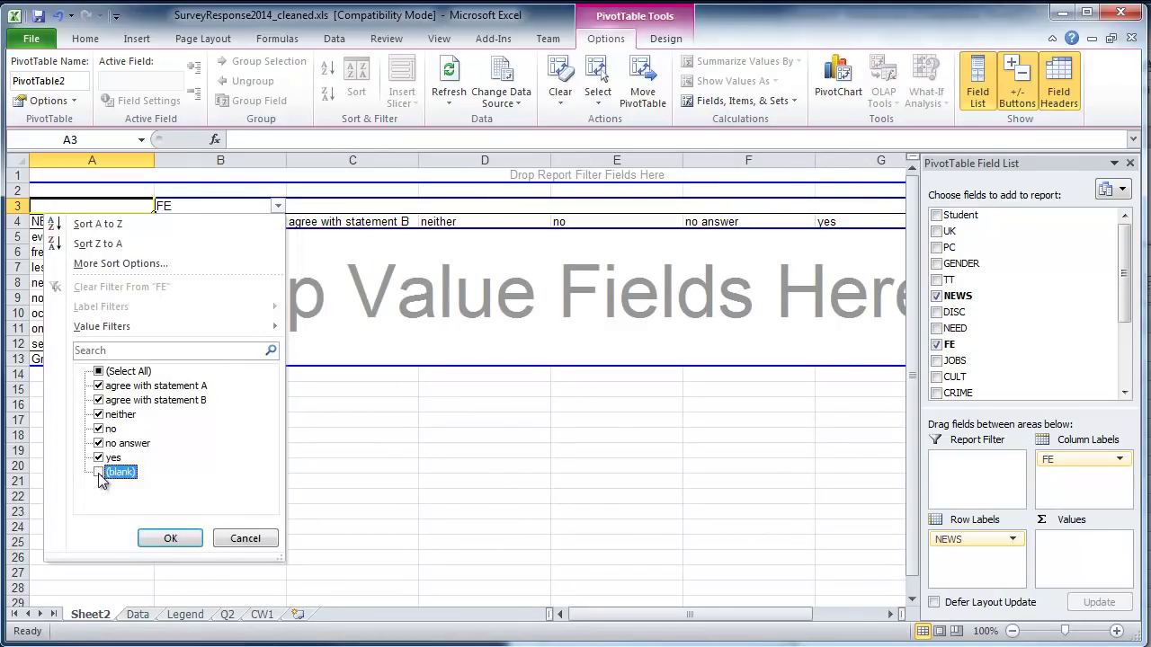
pyautogui.click(99, 444)
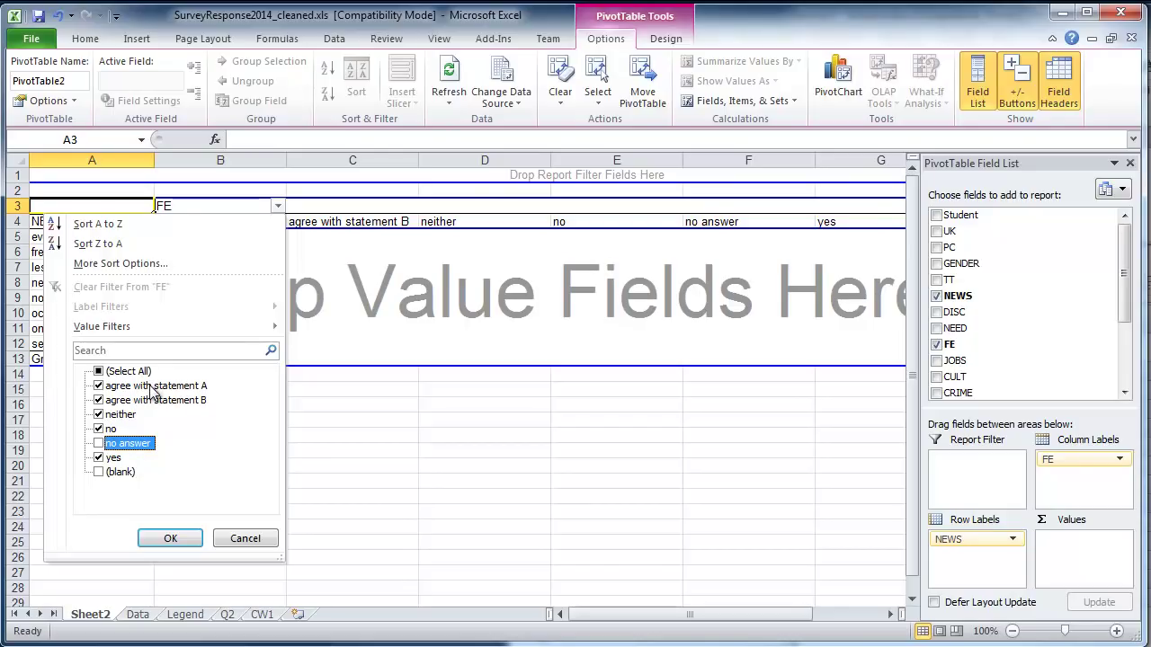
pyautogui.click(185, 614)
pyautogui.click(185, 614)
pyautogui.click(249, 469)
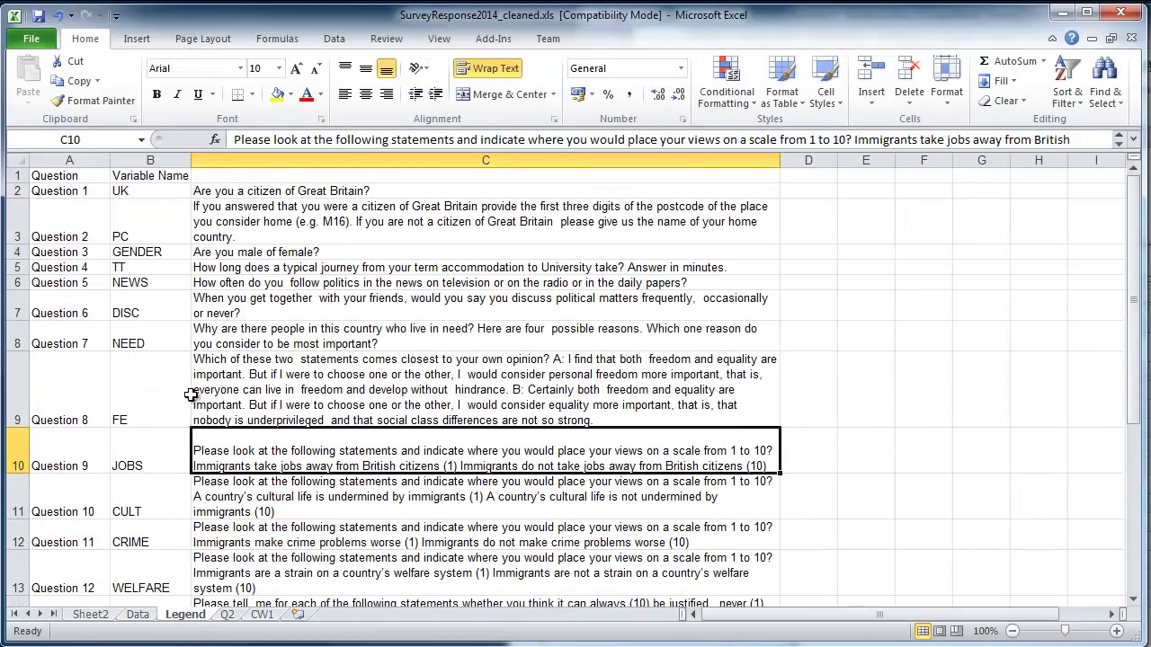
# Step: Read the FE question in Legend C9, then return to the Data sheet
pyautogui.click(423, 395)
pyautogui.scroll(-1, 371, 398)
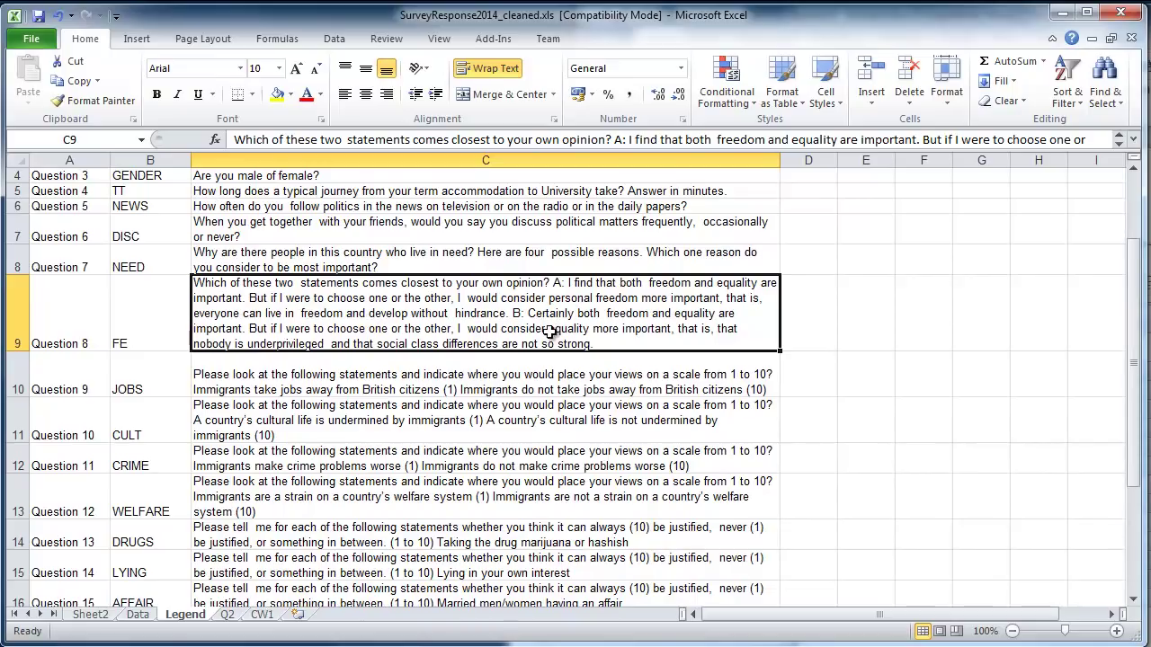
pyautogui.scroll(-2, 542, 320)
pyautogui.scroll(2, 542, 320)
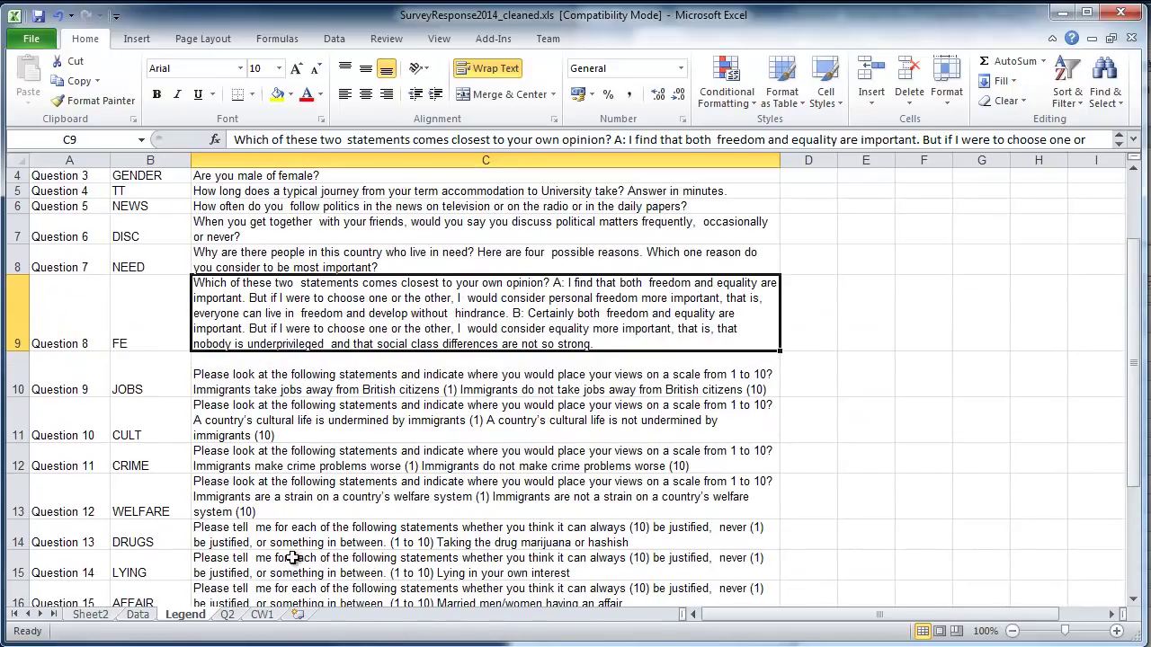
pyautogui.click(137, 615)
pyautogui.click(584, 266)
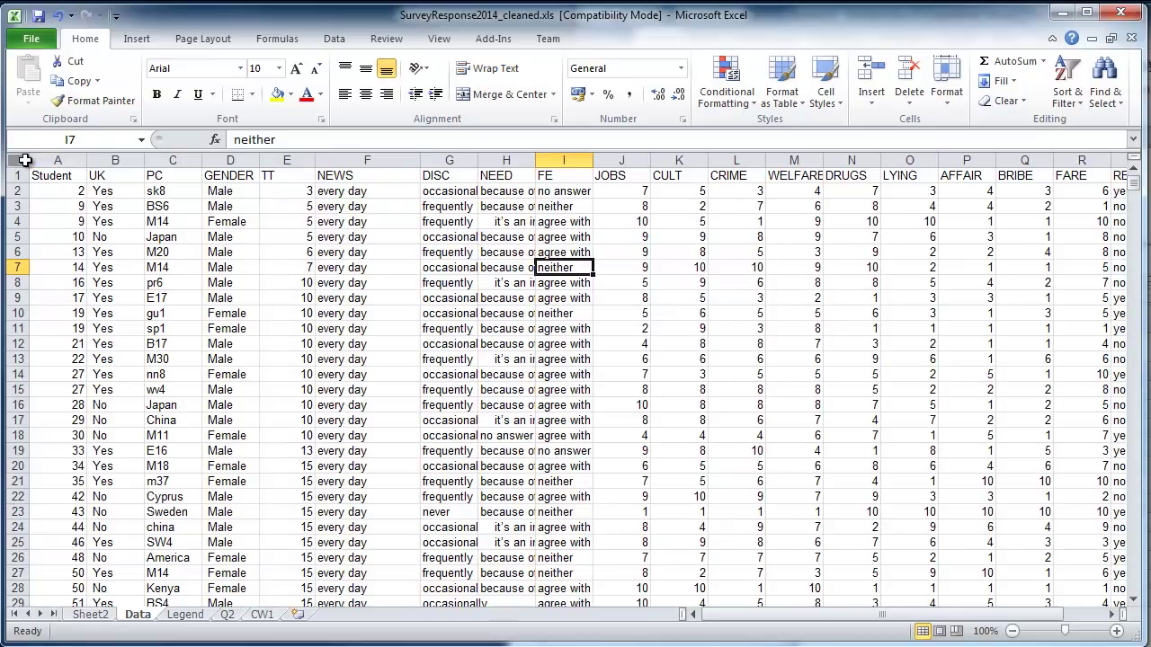
# Step: Sort columns A:S by FE values, A to Z
pyautogui.moveTo(39, 157); pyautogui.dragTo(1025, 160)
pyautogui.click(336, 39)
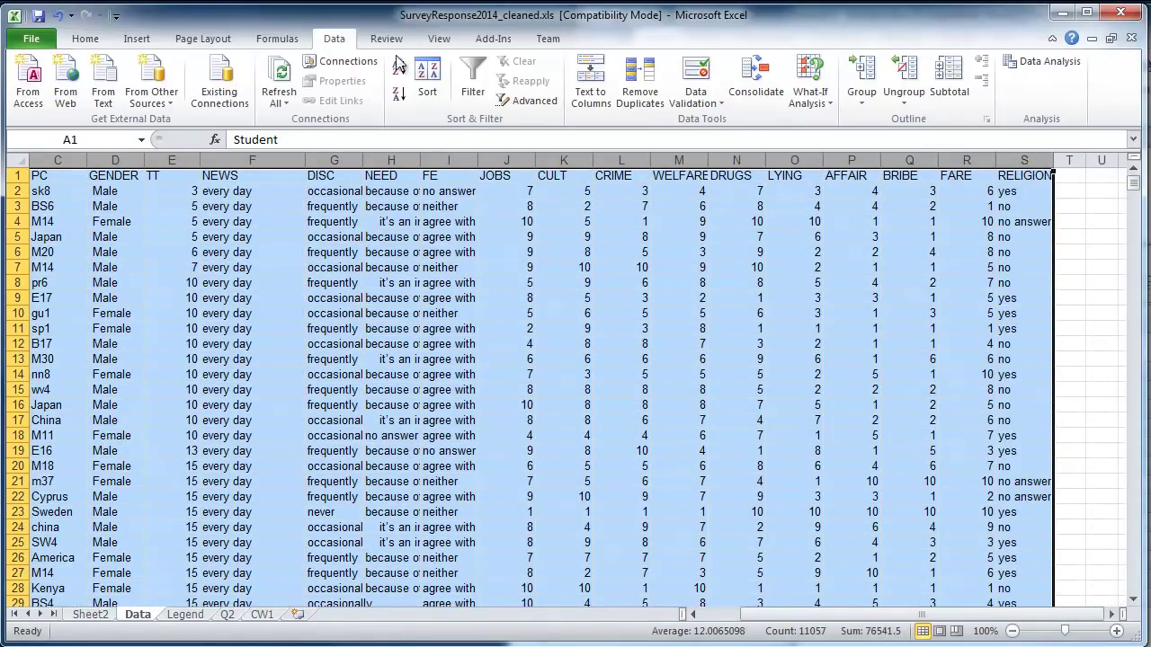
pyautogui.click(426, 88)
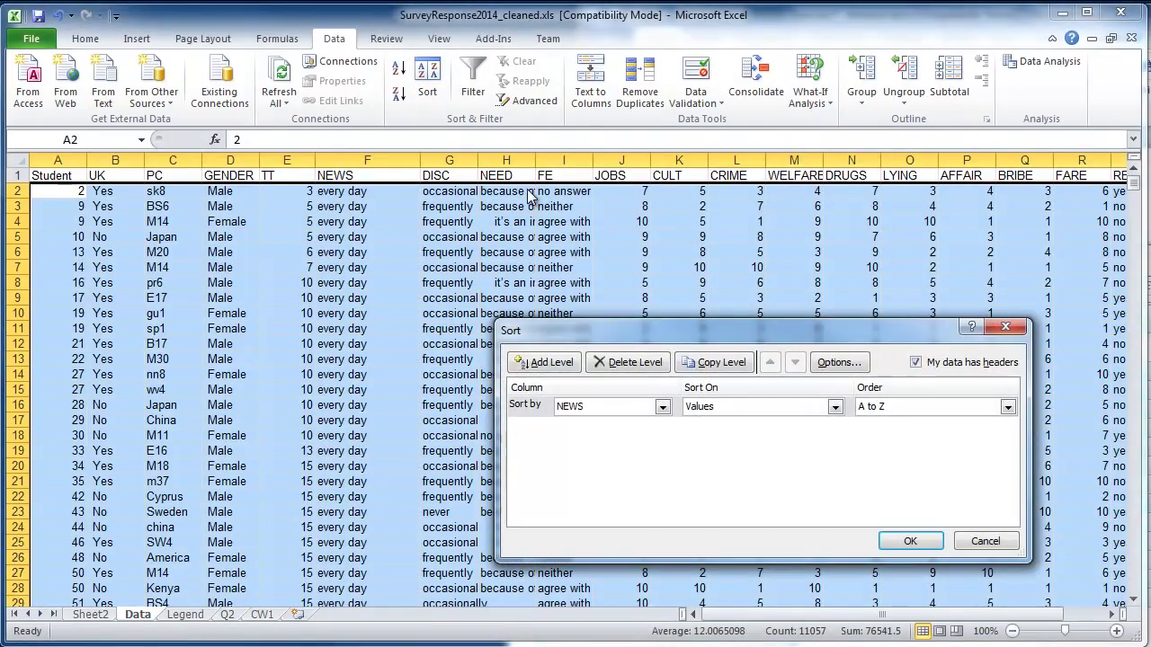
pyautogui.click(616, 406)
pyautogui.click(590, 460)
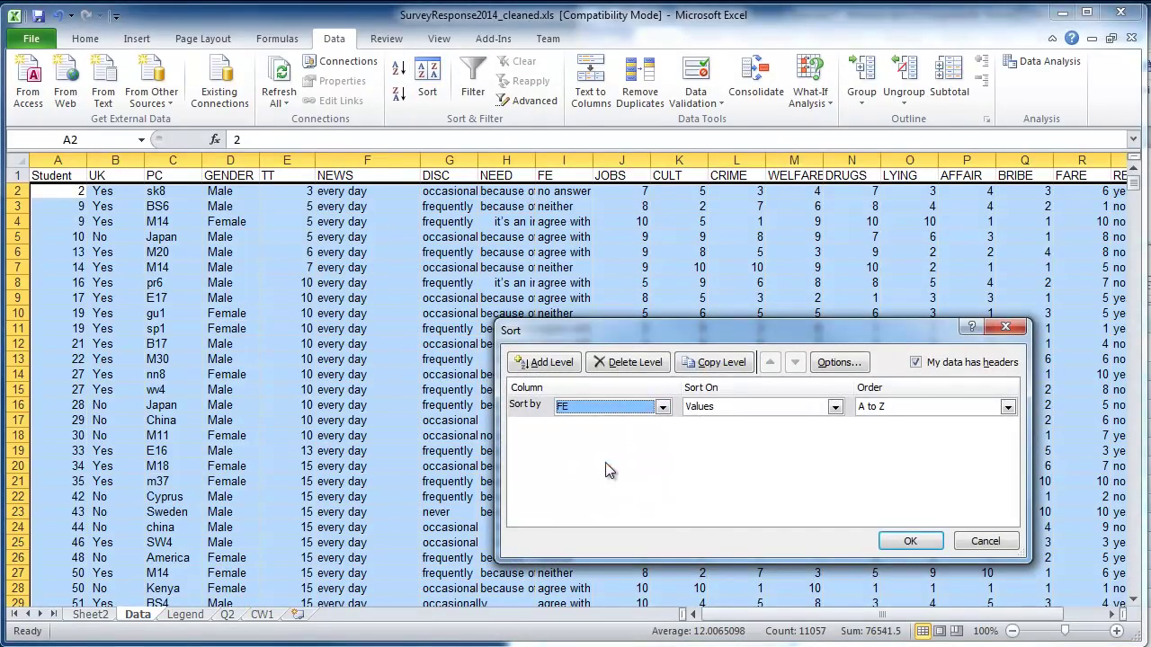
pyautogui.click(912, 542)
pyautogui.click(551, 206)
pyautogui.scroll(-20, 561, 270)
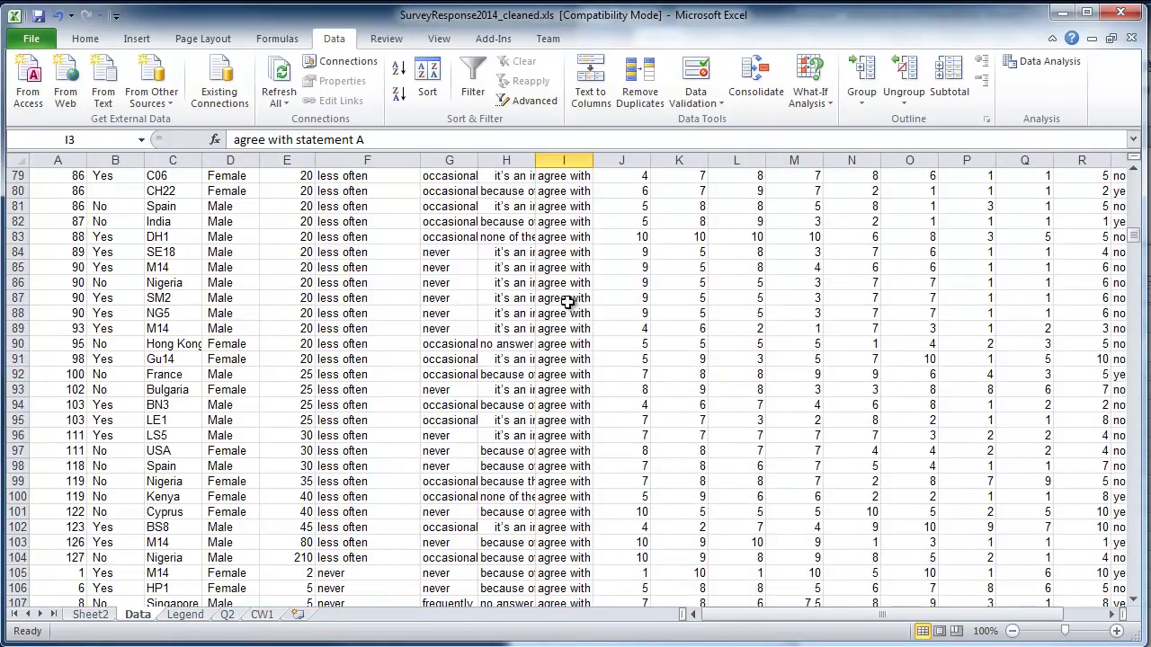
# Step: Widen column I and inspect the last FE answers in rows 583-587
pyautogui.scroll(-20, 573, 298)
pyautogui.moveTo(615, 153); pyautogui.dragTo(747, 159)
pyautogui.scroll(-7, 632, 279)
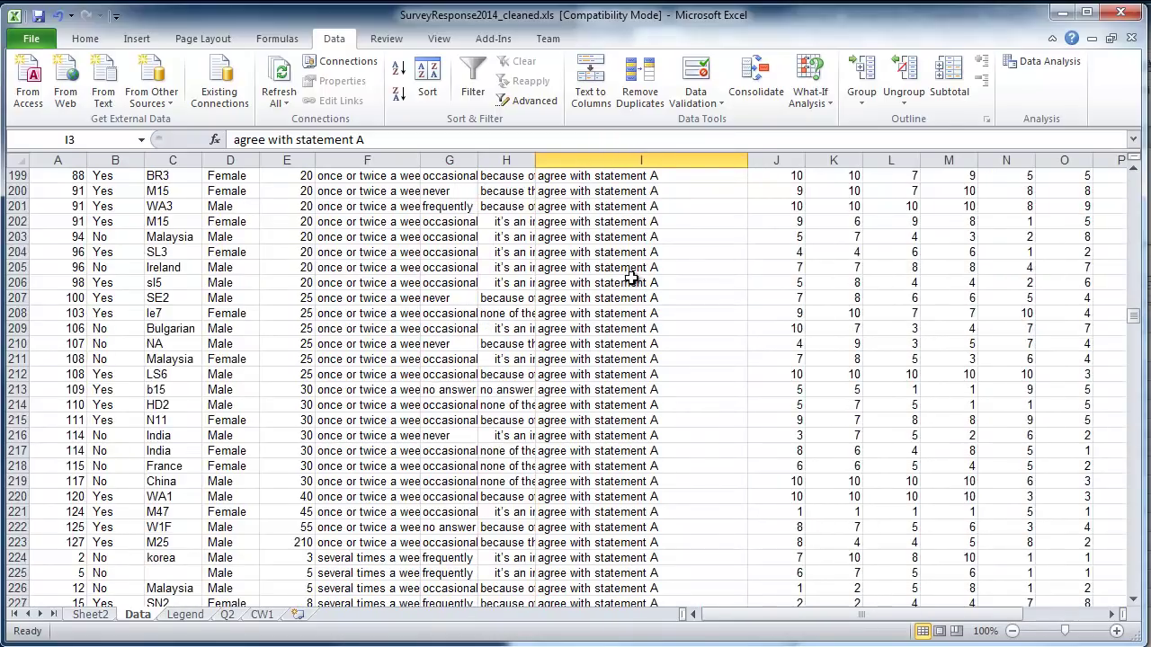
pyautogui.scroll(-20, 632, 279)
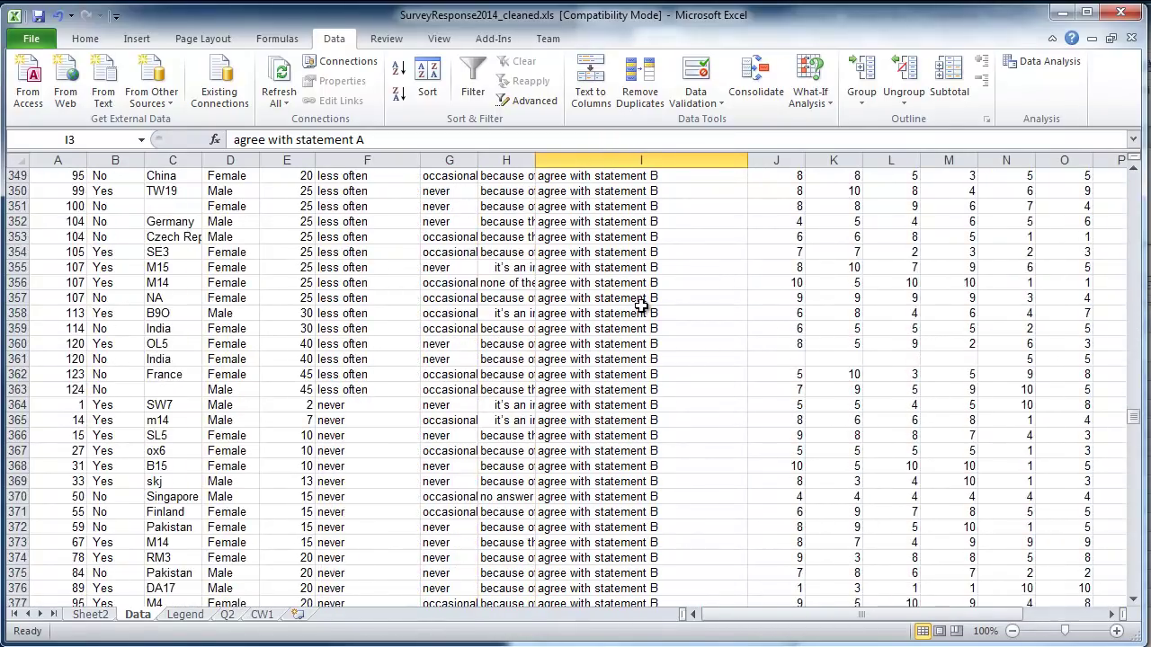
pyautogui.scroll(-20, 640, 306)
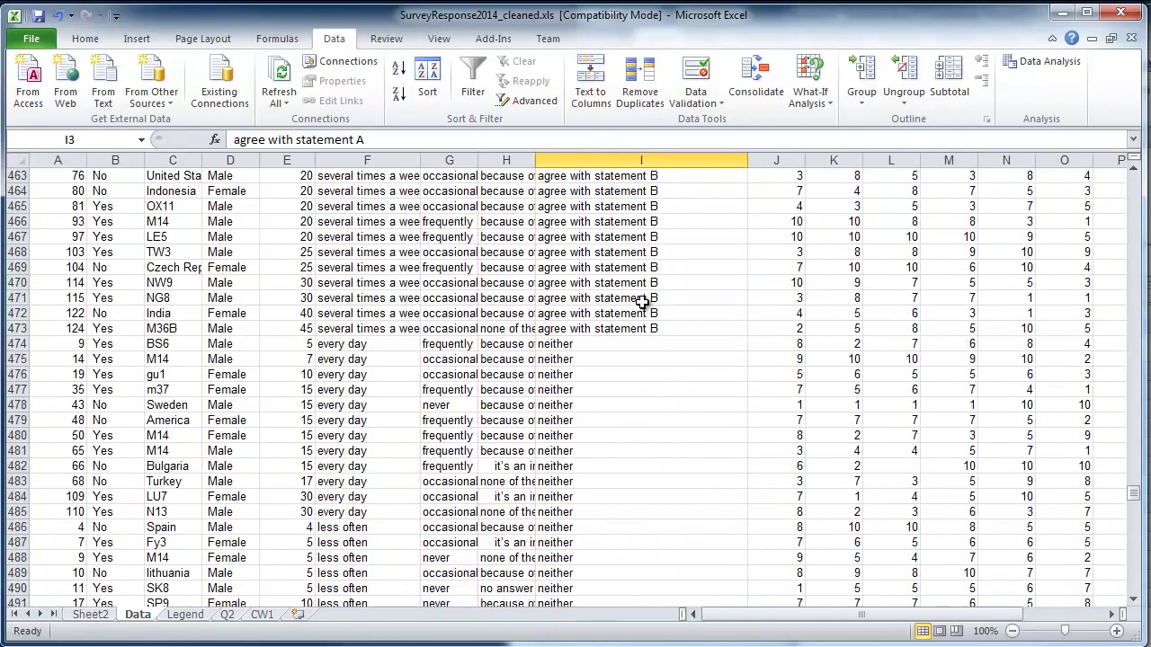
pyautogui.scroll(-20, 642, 302)
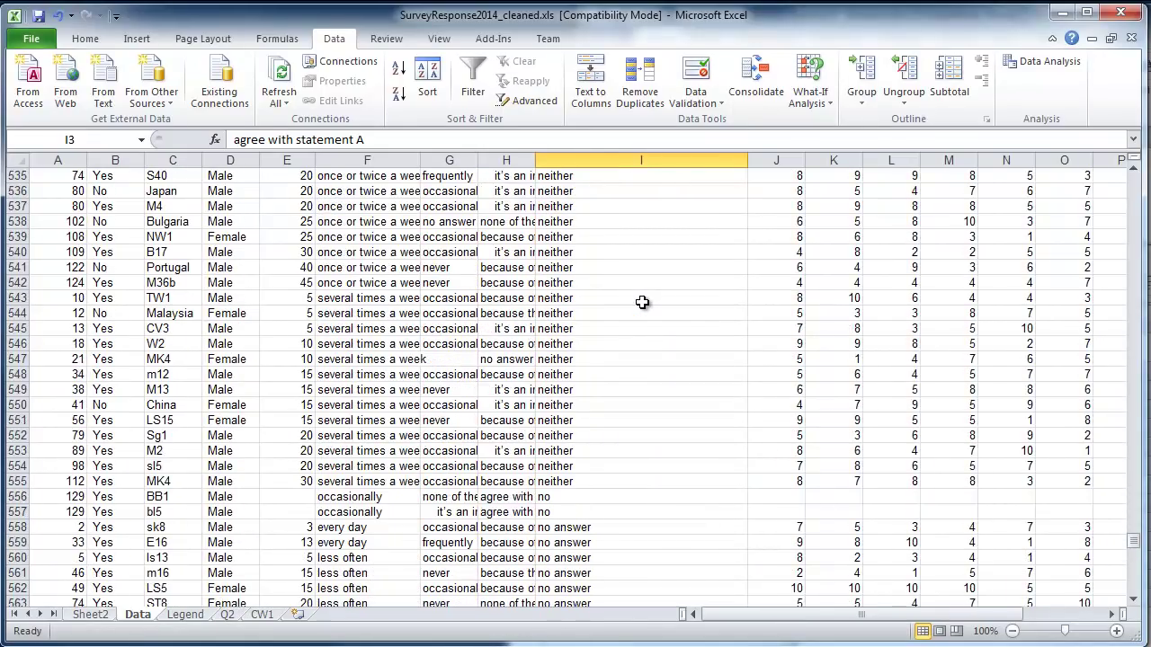
pyautogui.scroll(-2, 642, 302)
pyautogui.scroll(-5, 641, 302)
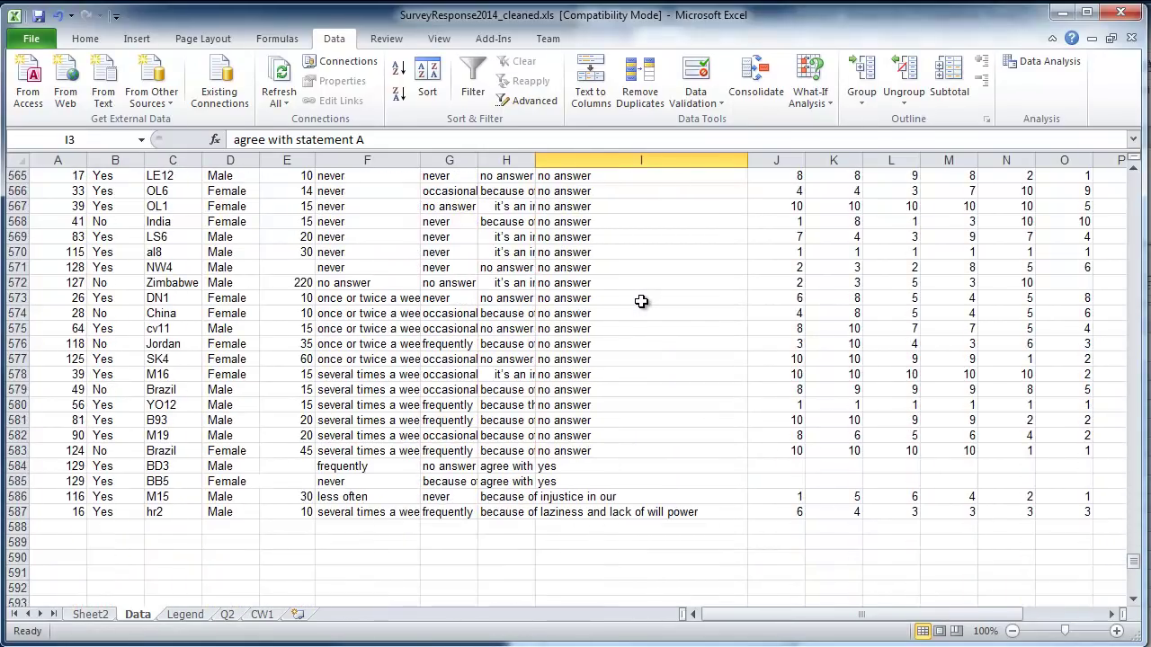
pyautogui.click(552, 511)
pyautogui.click(522, 496)
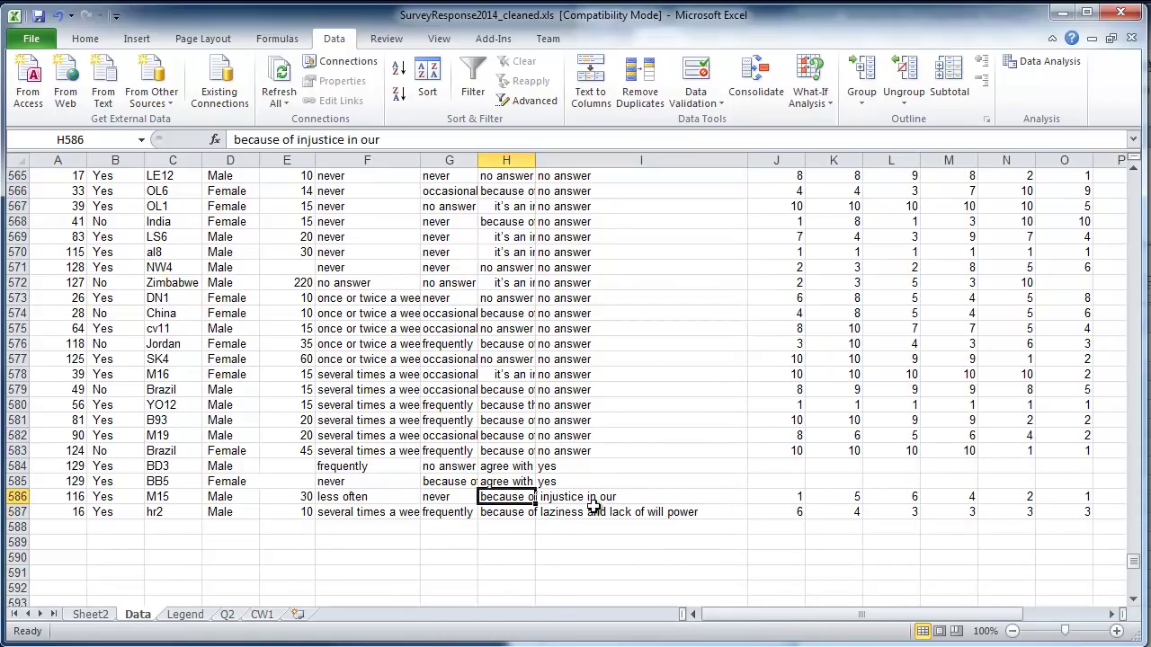
pyautogui.click(592, 512)
pyautogui.click(595, 500)
pyautogui.click(595, 513)
pyautogui.click(588, 446)
# Step: Review FE answers up to 'agree with statement A', then return to Sheet2
pyautogui.scroll(7, 602, 466)
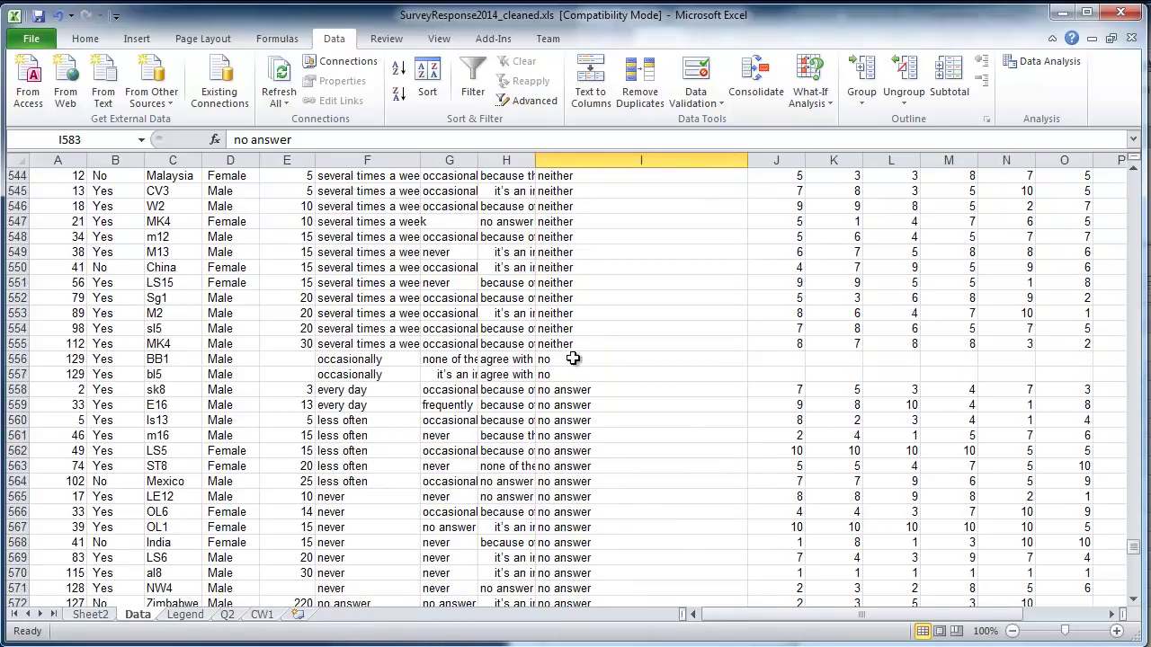
pyautogui.scroll(-8, 565, 384)
pyautogui.click(568, 435)
pyautogui.scroll(6, 583, 394)
pyautogui.scroll(5, 583, 394)
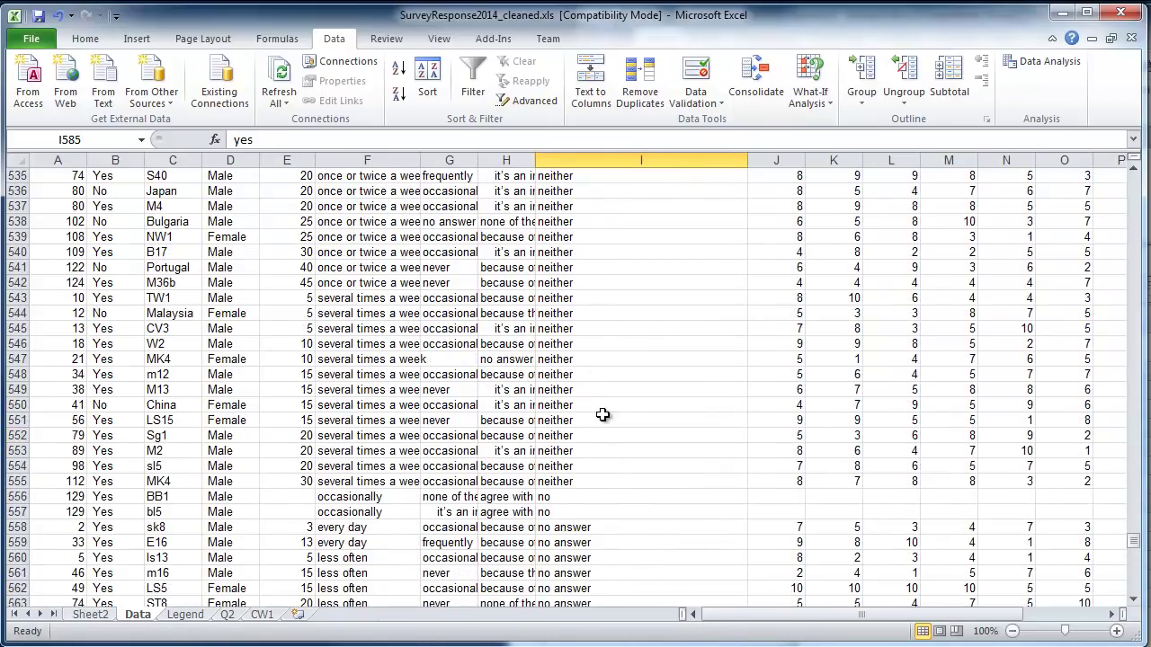
pyautogui.scroll(-2, 602, 414)
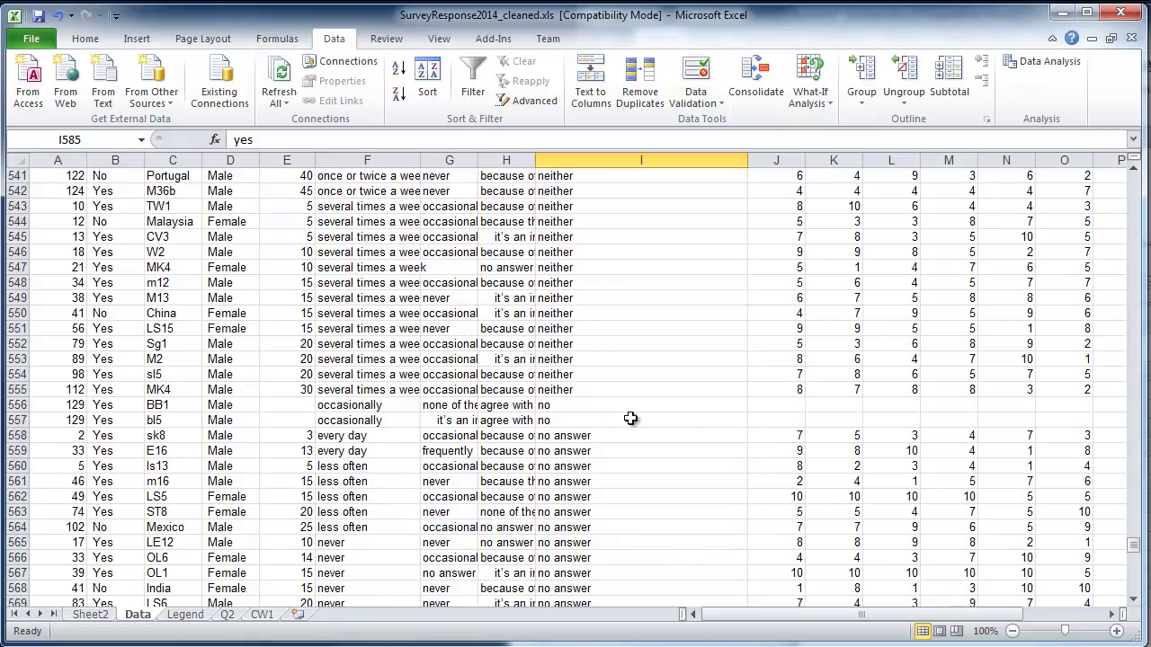
pyautogui.scroll(2, 592, 418)
pyautogui.scroll(9, 592, 420)
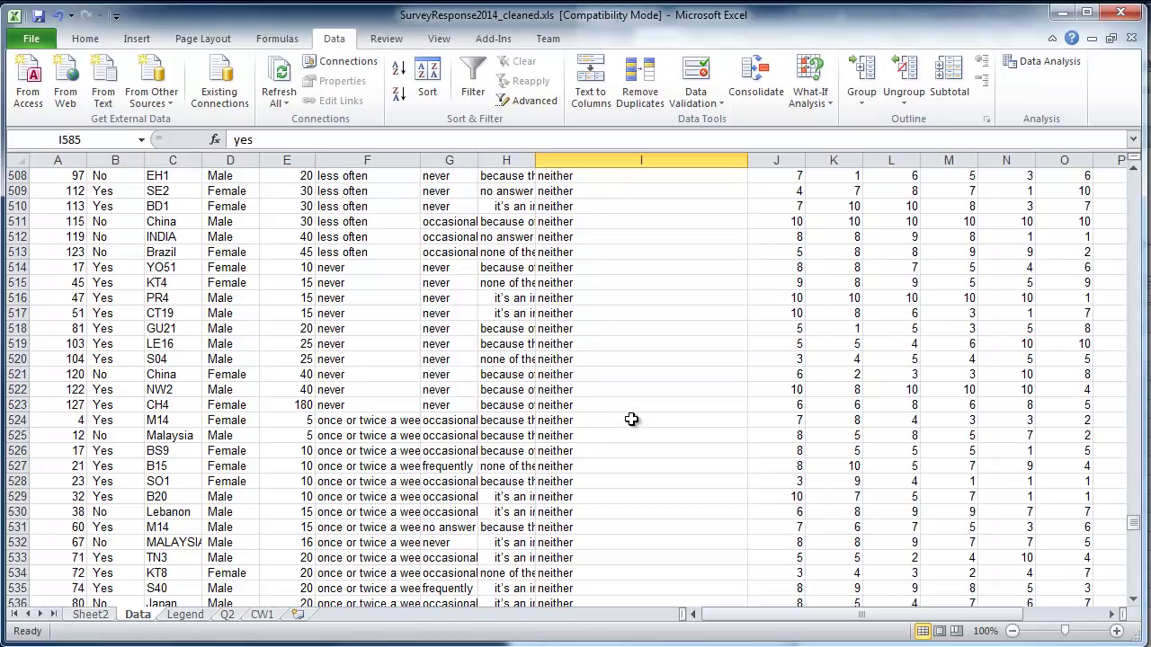
pyautogui.scroll(20, 665, 384)
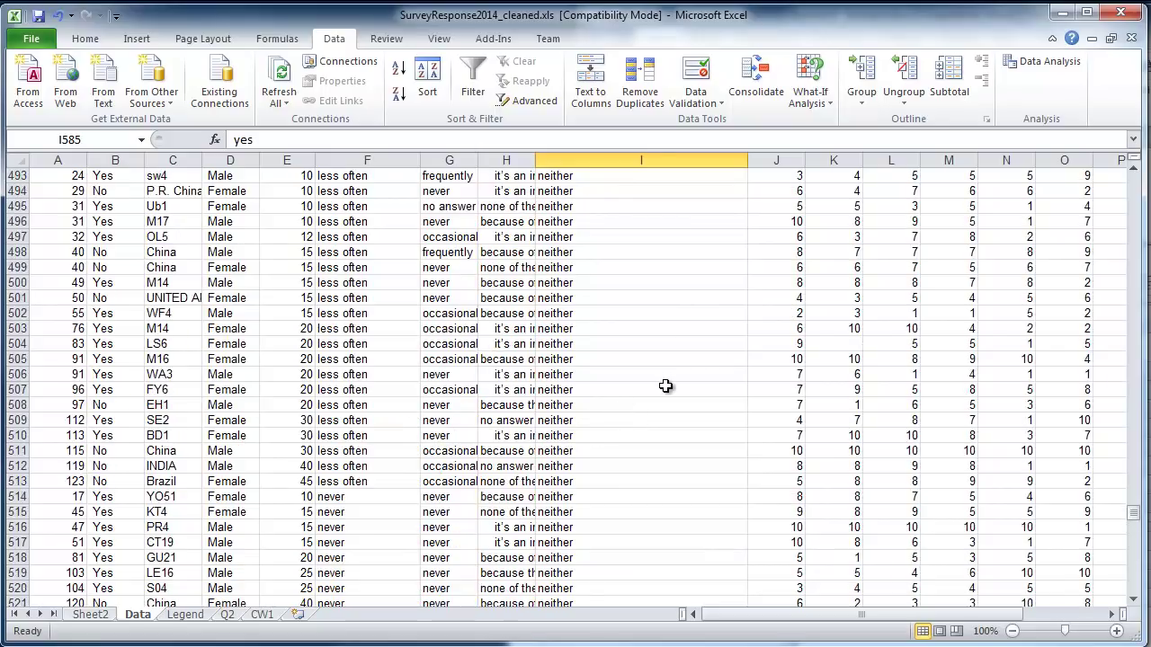
pyautogui.scroll(20, 666, 385)
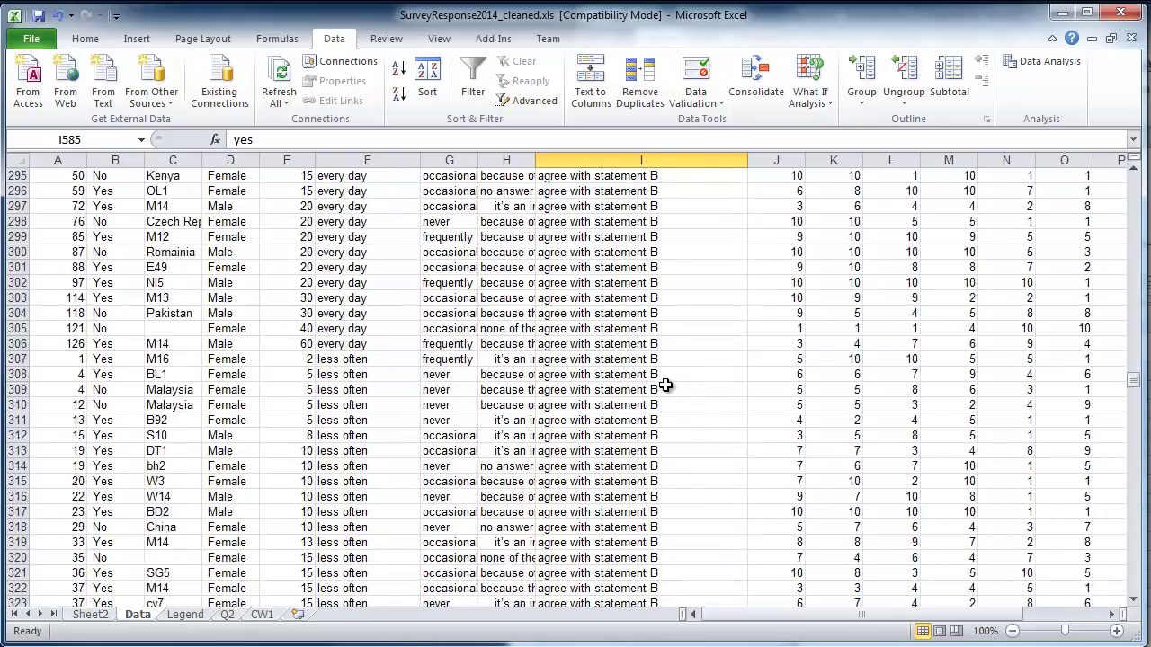
pyautogui.scroll(20, 665, 385)
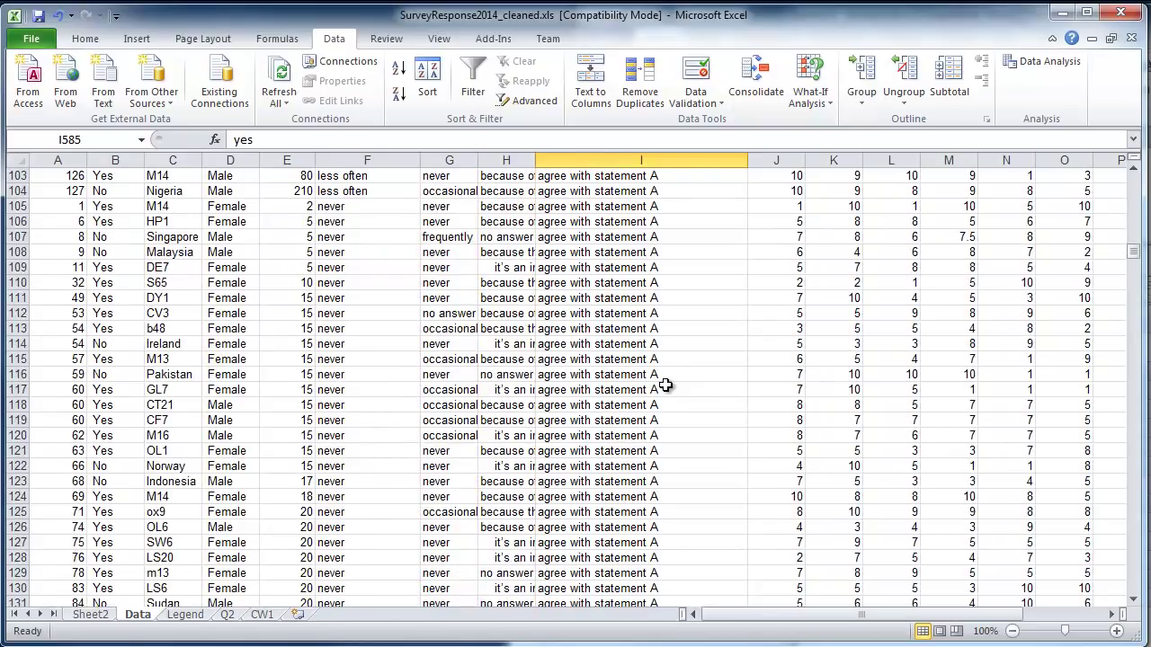
pyautogui.scroll(1, 666, 385)
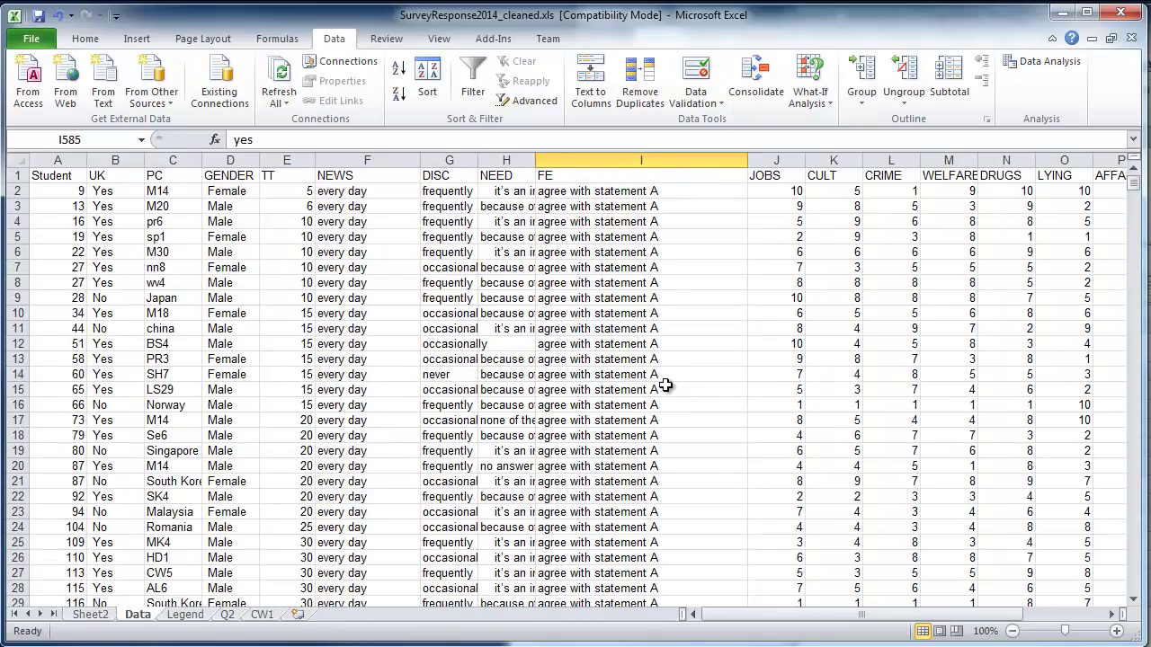
pyautogui.click(632, 357)
pyautogui.scroll(-18, 629, 359)
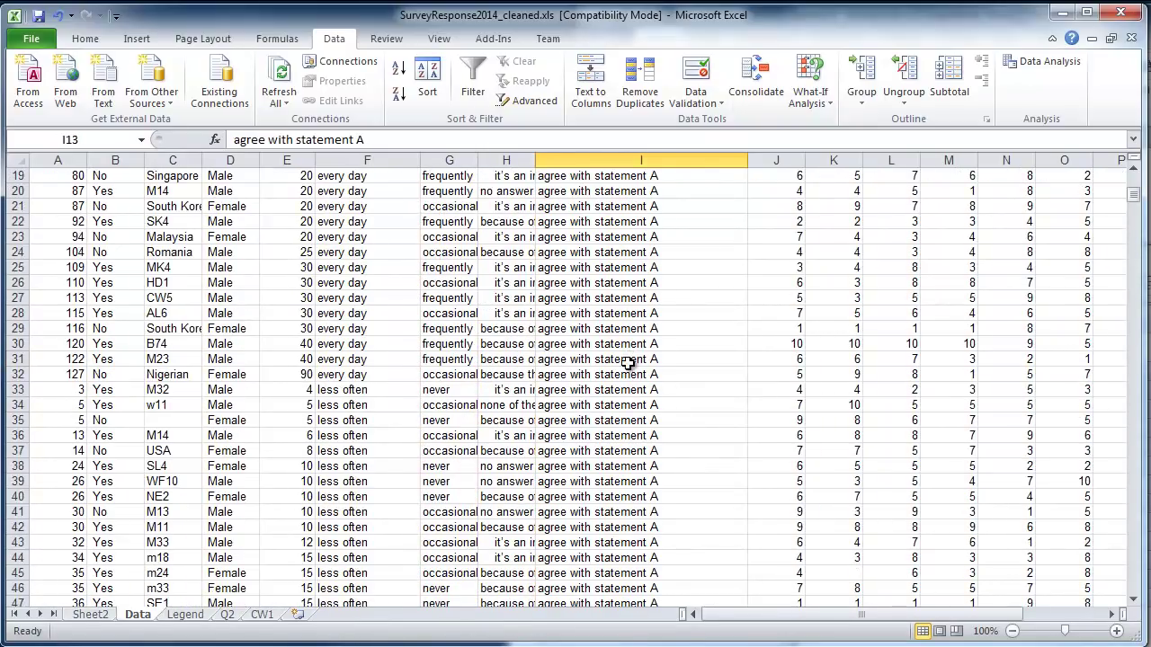
pyautogui.scroll(-18, 623, 409)
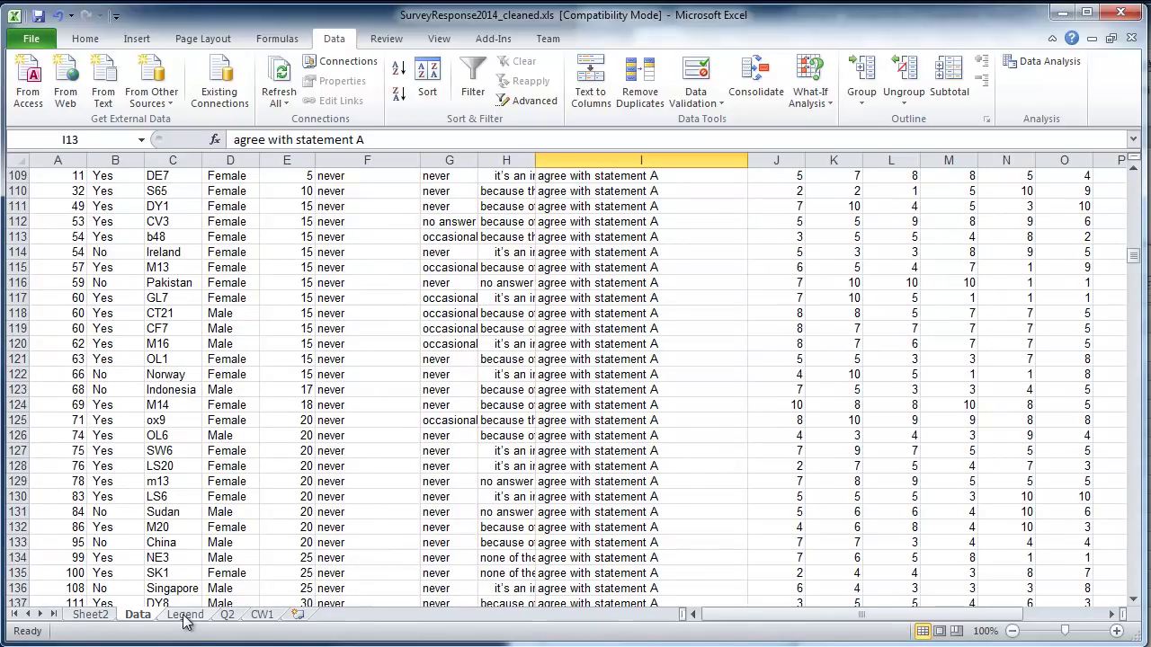
pyautogui.click(87, 615)
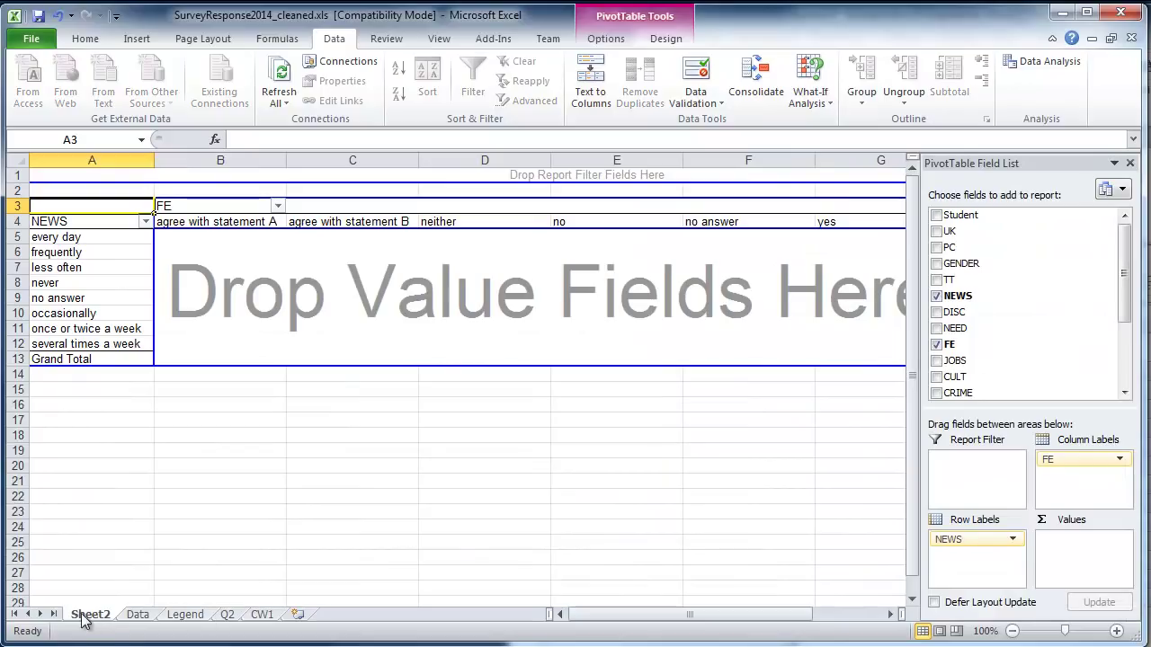
# Step: Rename Sheet2 to 'pivot table'
pyautogui.doubleClick(84, 615)
pyautogui.write('pivot')
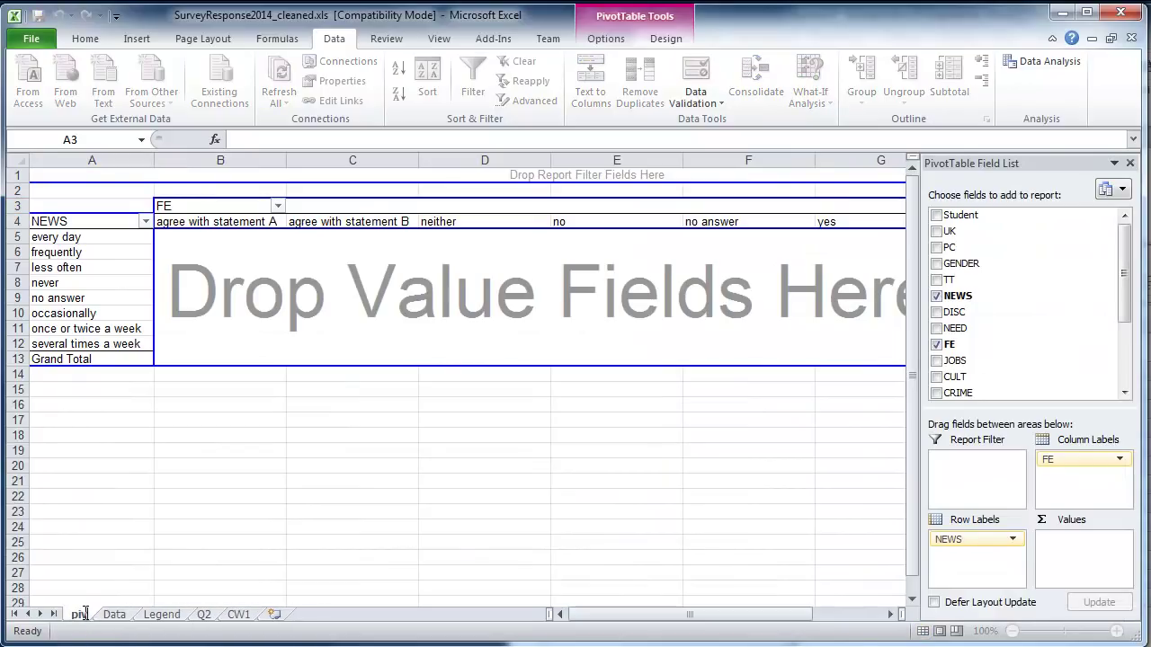
pyautogui.write(' table')
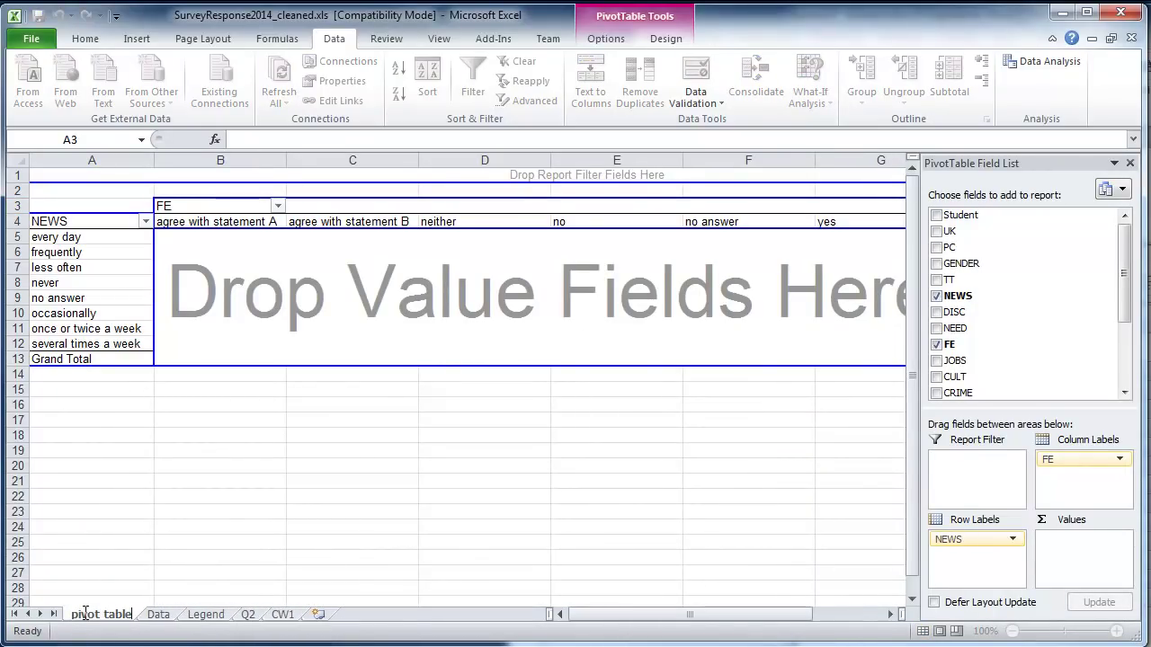
pyautogui.press('Return')
# Step: Untick yes, no and no answer in the FE filter, then switch to Exercise 3
pyautogui.click(276, 206)
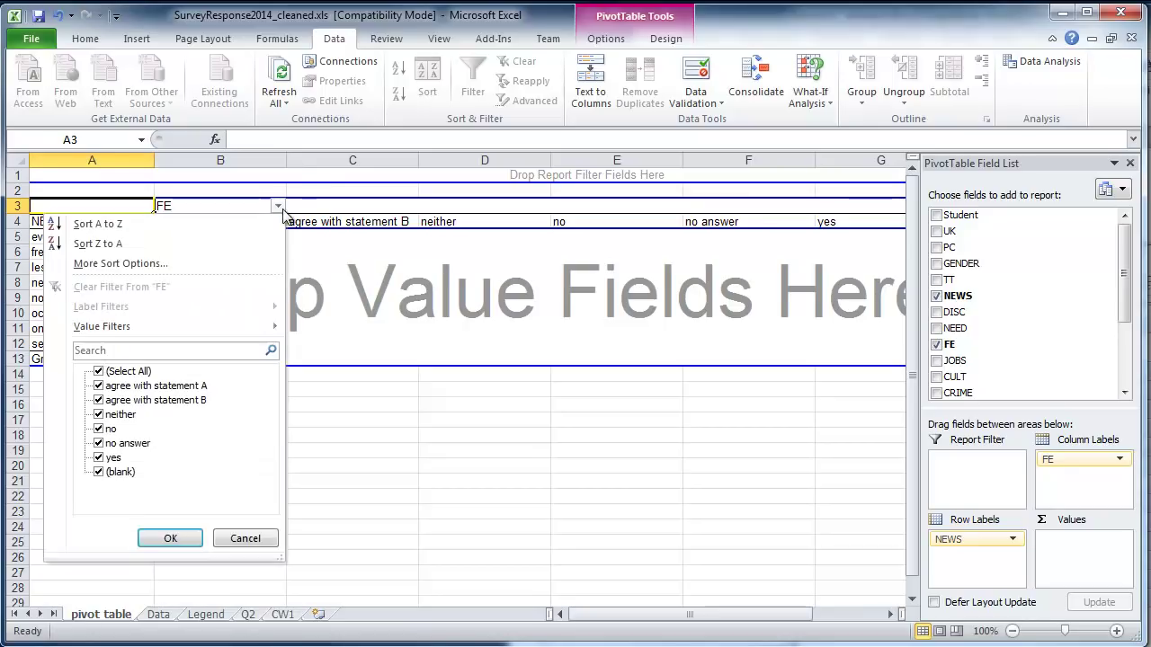
pyautogui.click(97, 458)
pyautogui.click(98, 428)
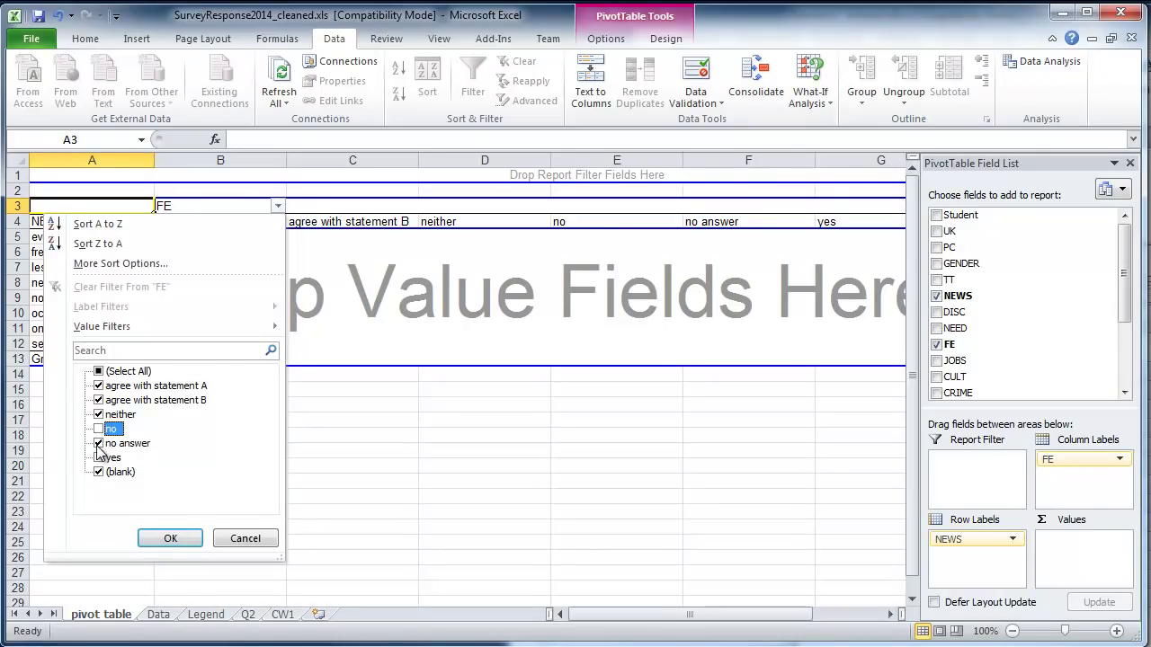
pyautogui.click(98, 443)
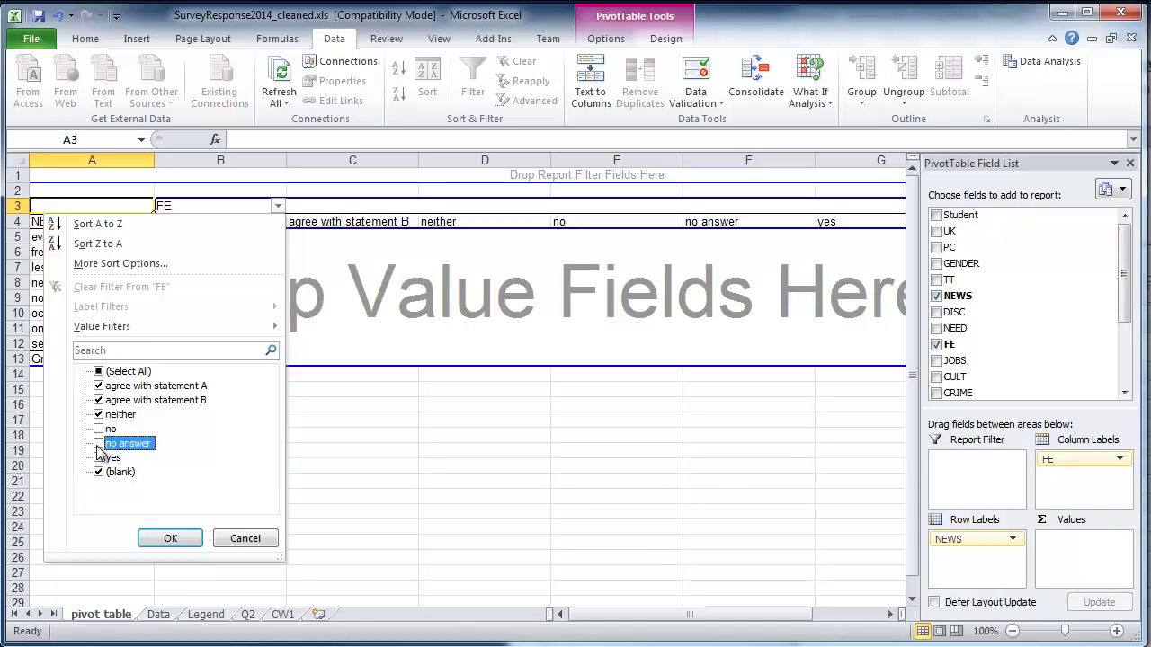
pyautogui.hotkey('alt', 'Tab')
# Step: Nudge the Exercise 3 Word document slightly left and return to the Excel pivot table
pyautogui.moveTo(264, 144); pyautogui.dragTo(217, 144)
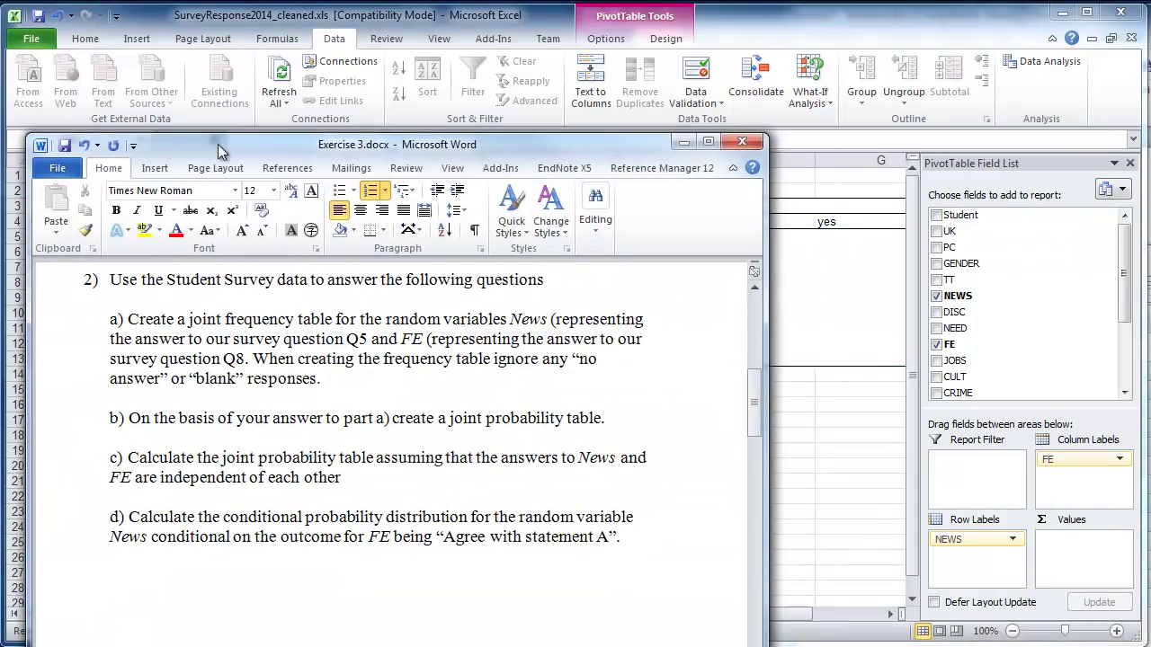
pyautogui.hotkey('alt', 'Tab')
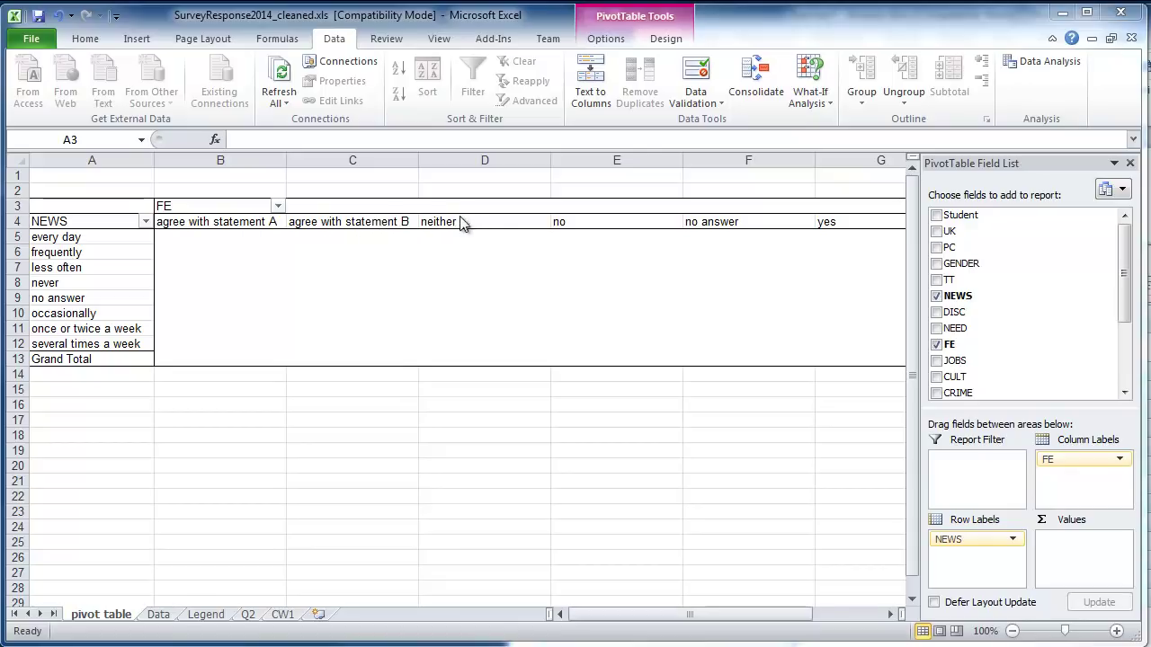
# Step: Filter the FE column labels to exclude no, yes, (blank) and no answer
pyautogui.click(278, 206)
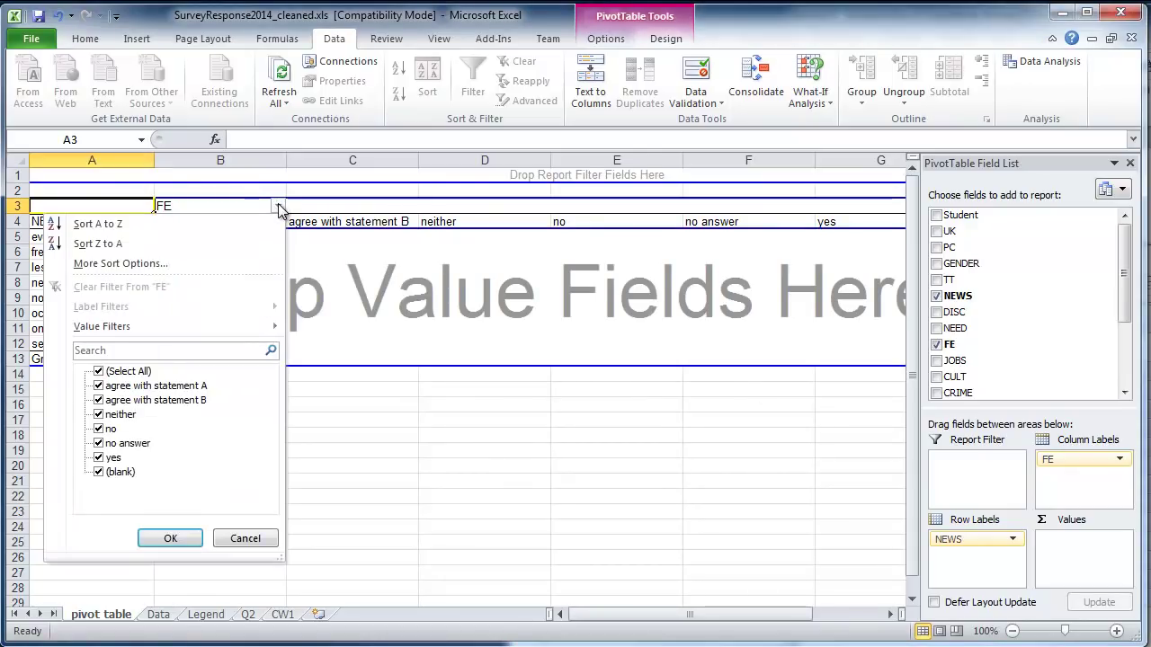
pyautogui.click(99, 429)
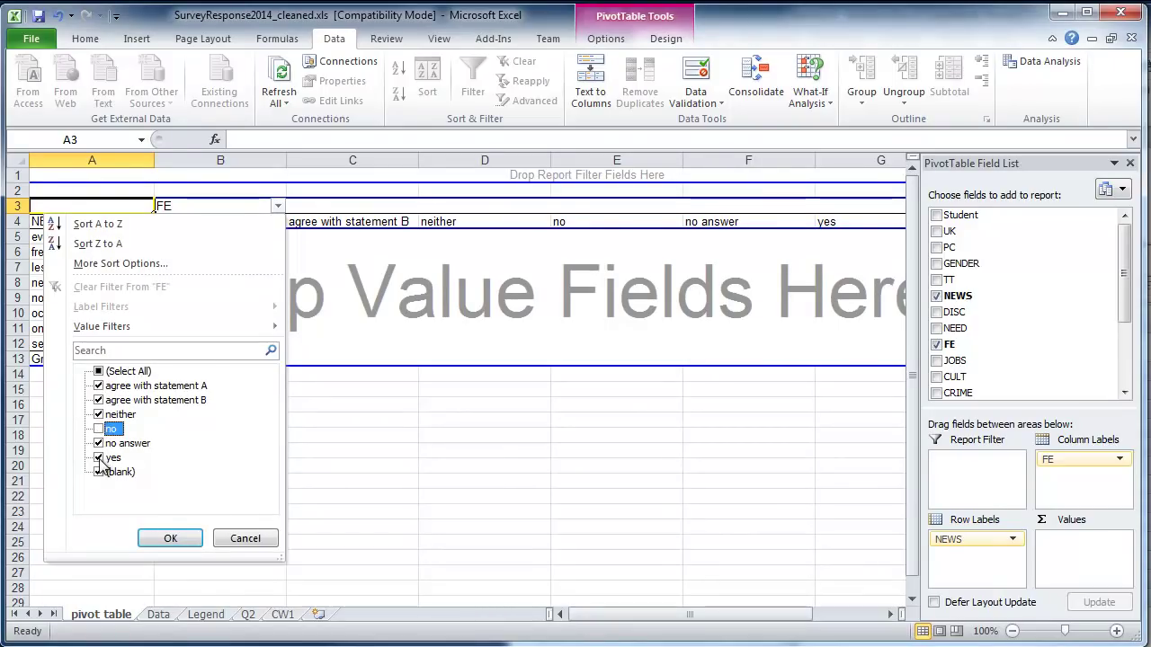
pyautogui.click(99, 458)
pyautogui.click(99, 472)
pyautogui.click(98, 443)
pyautogui.click(170, 538)
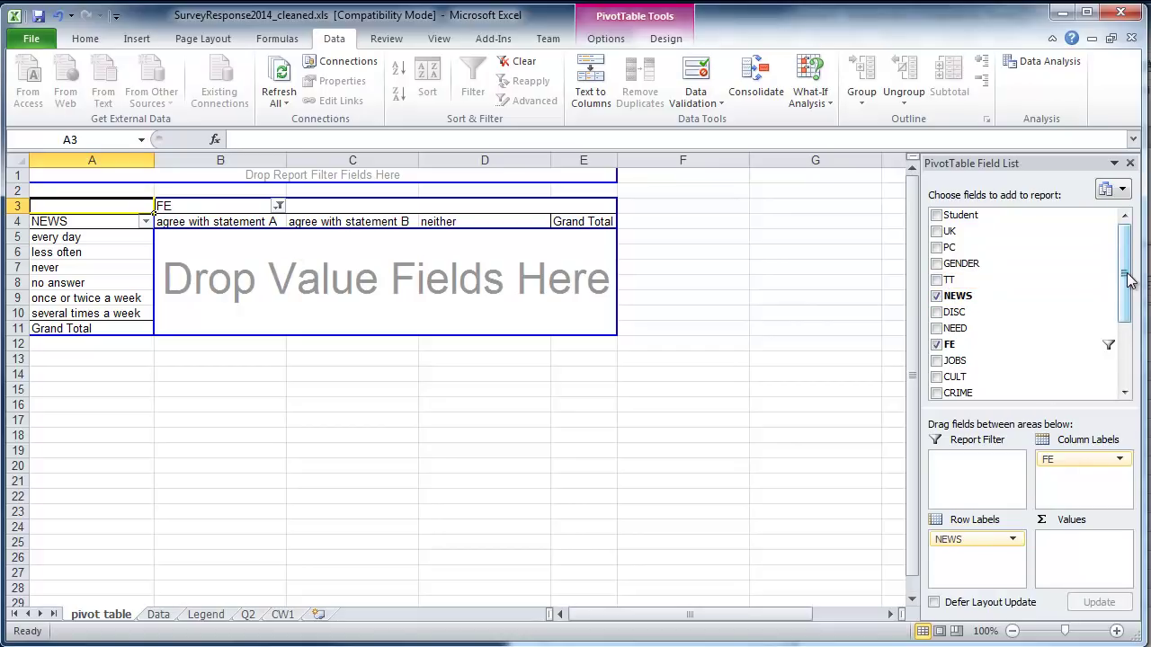
pyautogui.click(159, 615)
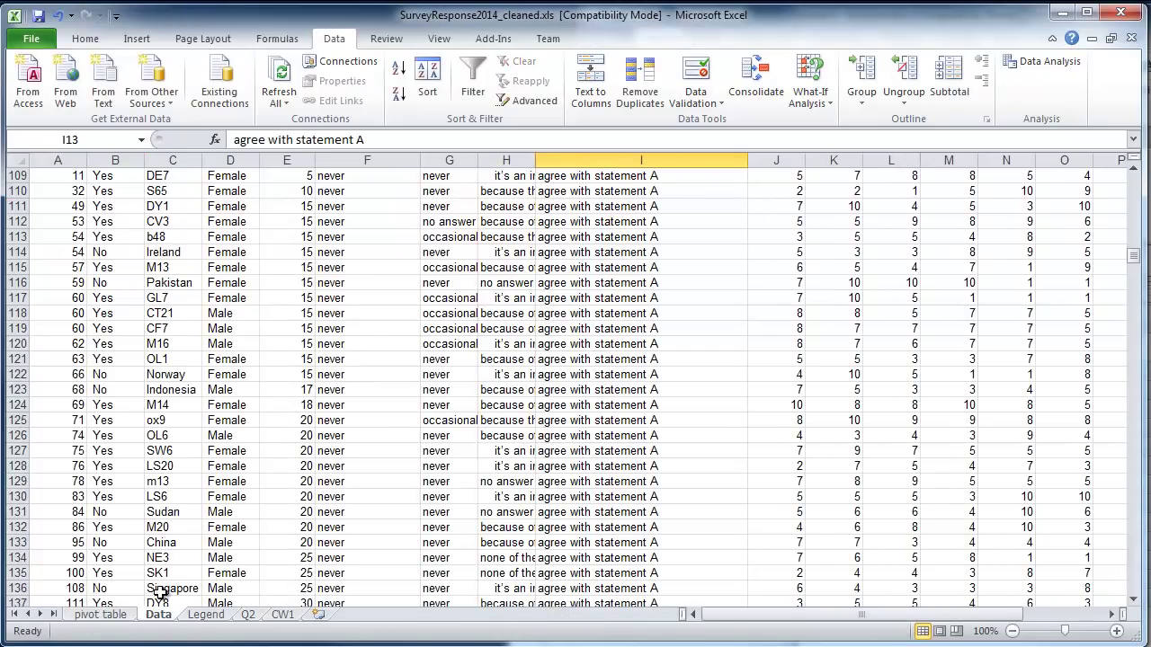
pyautogui.scroll(20, 112, 382)
pyautogui.scroll(6, 112, 382)
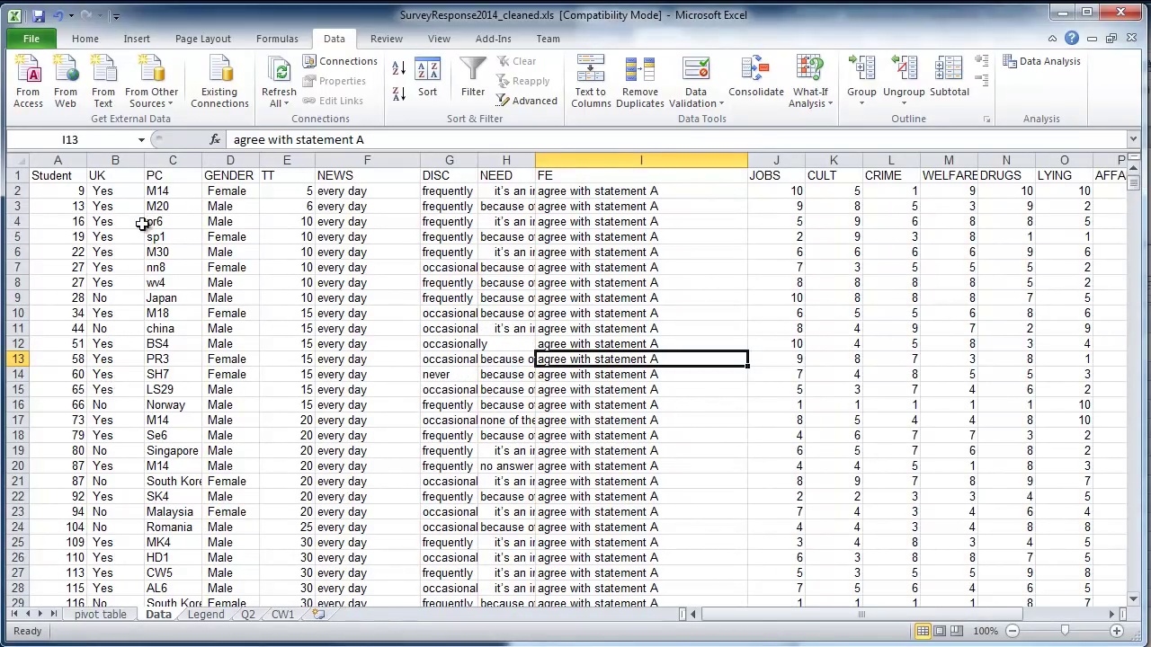
pyautogui.click(57, 160)
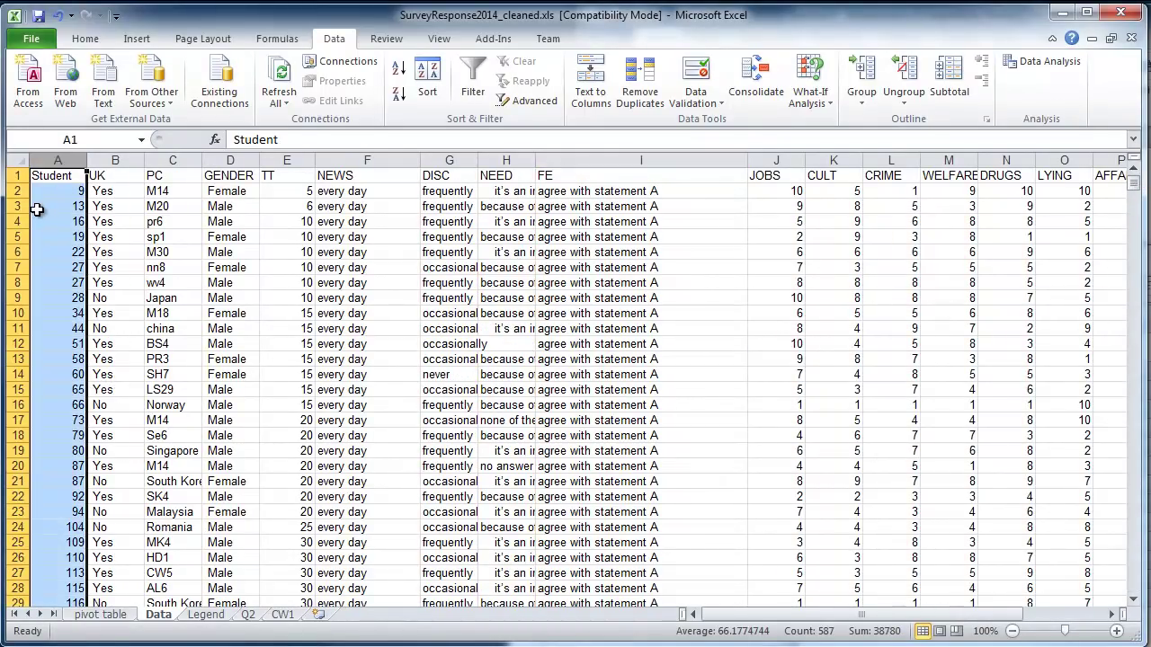
pyautogui.click(37, 209)
pyautogui.hotkey('ctrl', 'Down')
pyautogui.press('Down')
pyautogui.press('Down')
pyautogui.press('Up')
pyautogui.press('Up')
pyautogui.press('Up')
pyautogui.press('pageup')
pyautogui.press('pageup')
pyautogui.press('pageup')
pyautogui.press('pageup')
pyautogui.press('pageup')
pyautogui.press('pageup')
pyautogui.press('pageup')
pyautogui.press('pageup')
pyautogui.press('pageup')
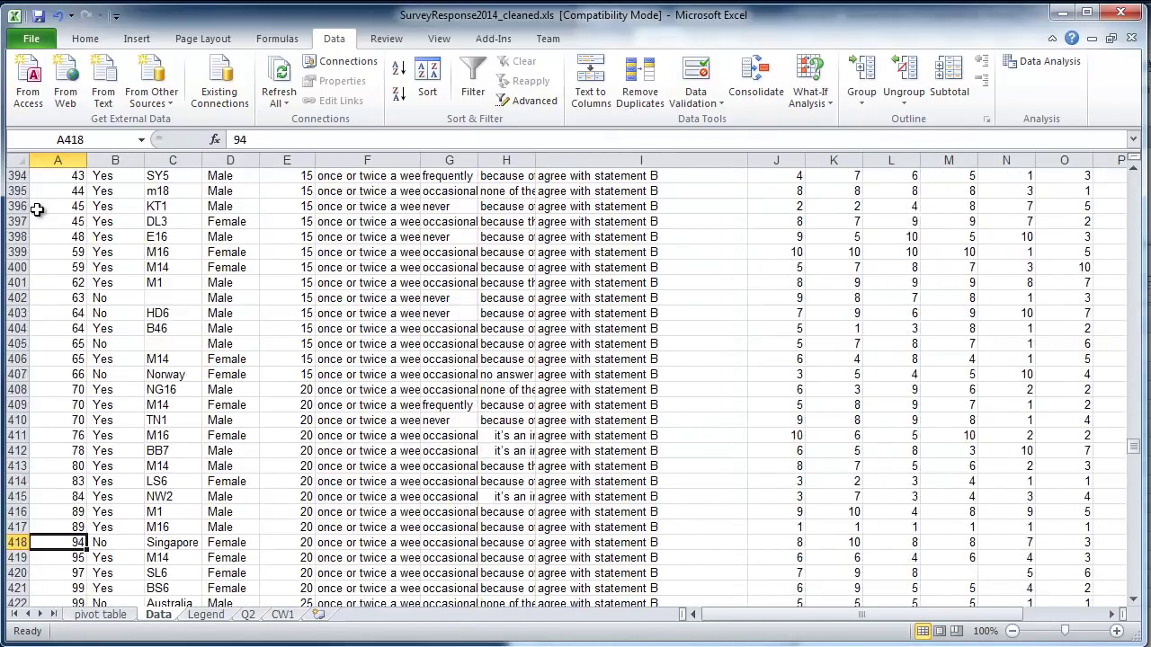
pyautogui.click(100, 614)
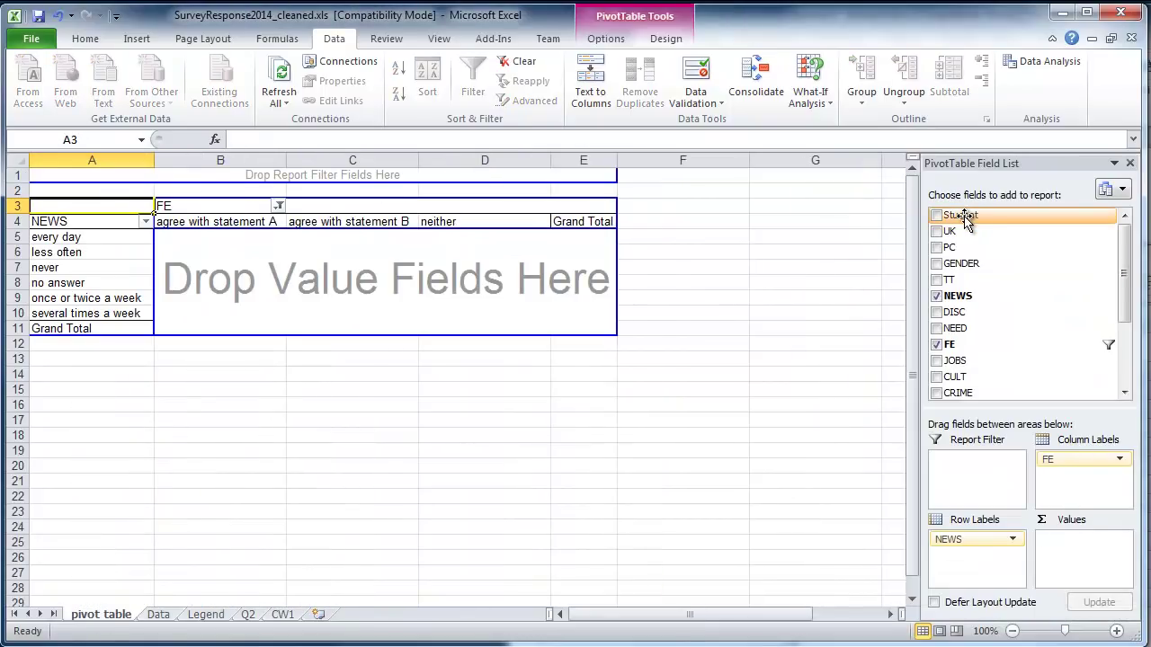
# Step: Add Student to the pivot values, filling the table with Sum of Student by NEWS and FE
pyautogui.moveTo(963, 217); pyautogui.dragTo(245, 284)
pyautogui.moveTo(328, 262); pyautogui.dragTo(329, 262)
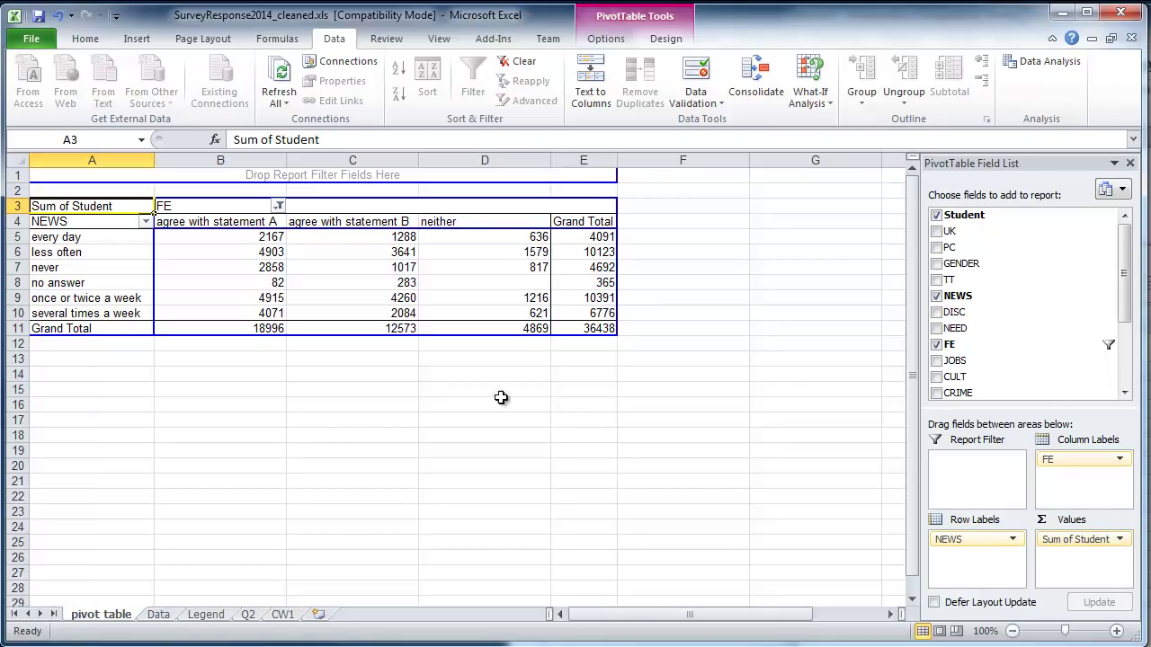
pyautogui.click(476, 378)
pyautogui.click(269, 236)
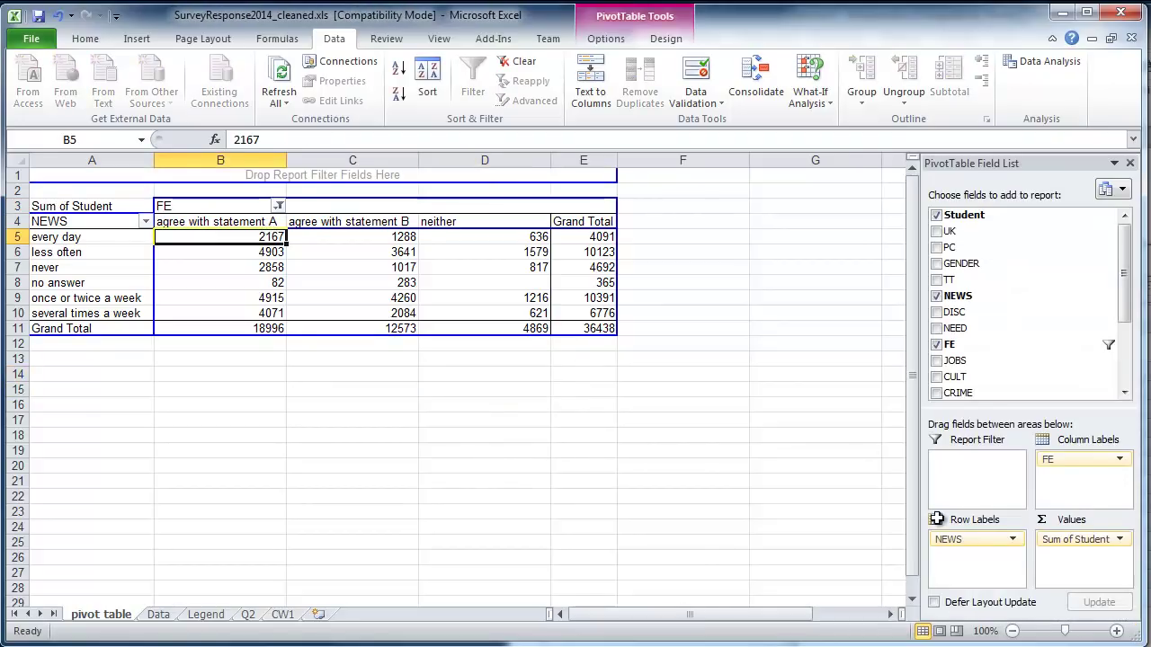
pyautogui.click(102, 237)
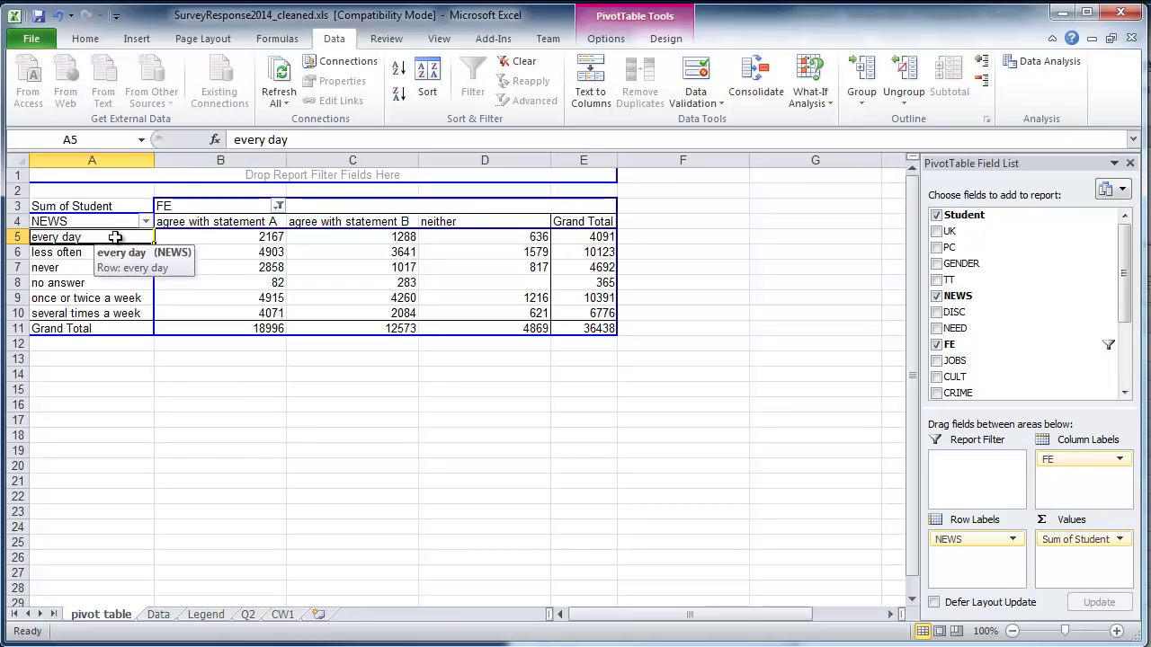
pyautogui.click(172, 222)
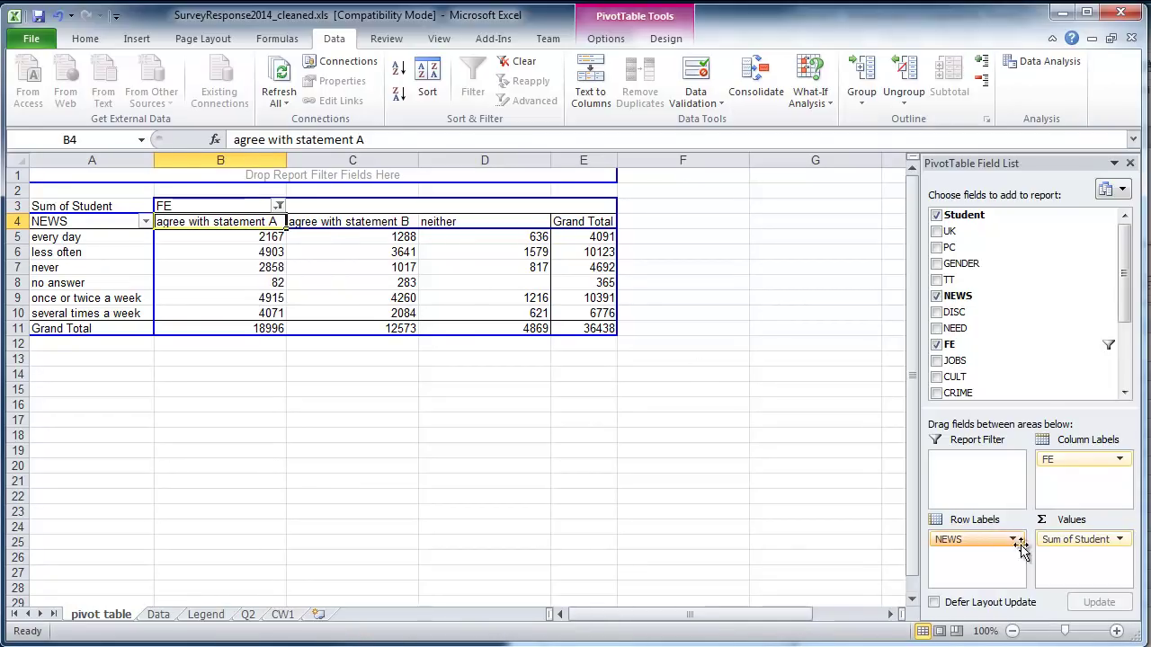
# Step: Check the Sum of Student value options, then shrink the Excel window to reveal windows behind
pyautogui.click(1120, 540)
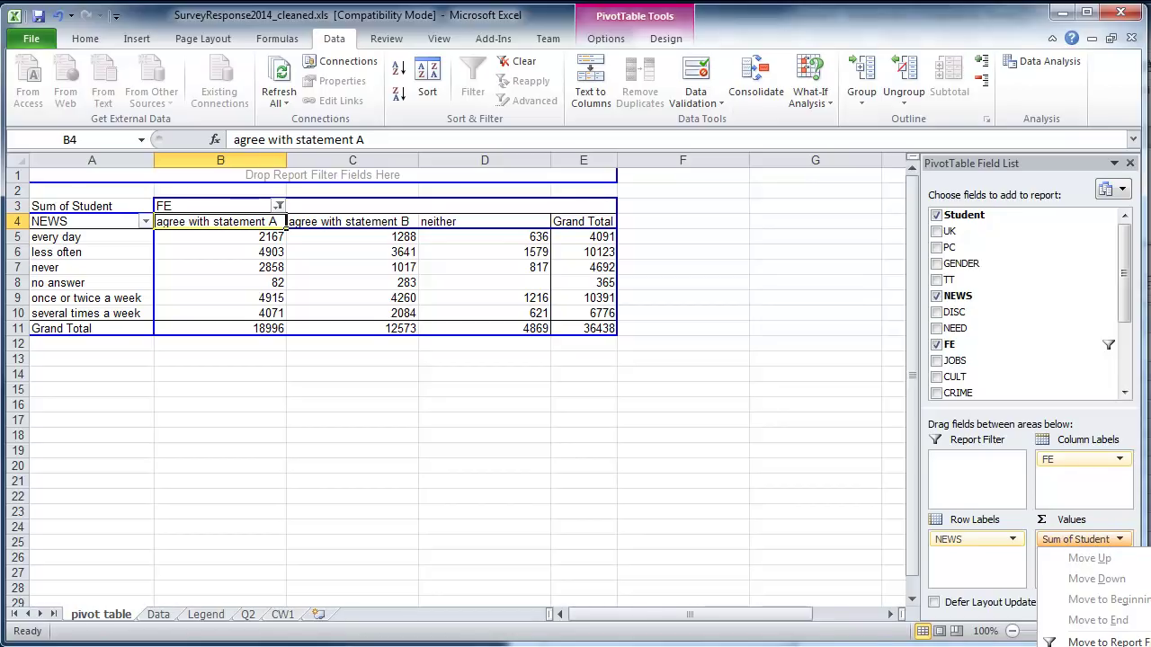
pyautogui.click(744, 436)
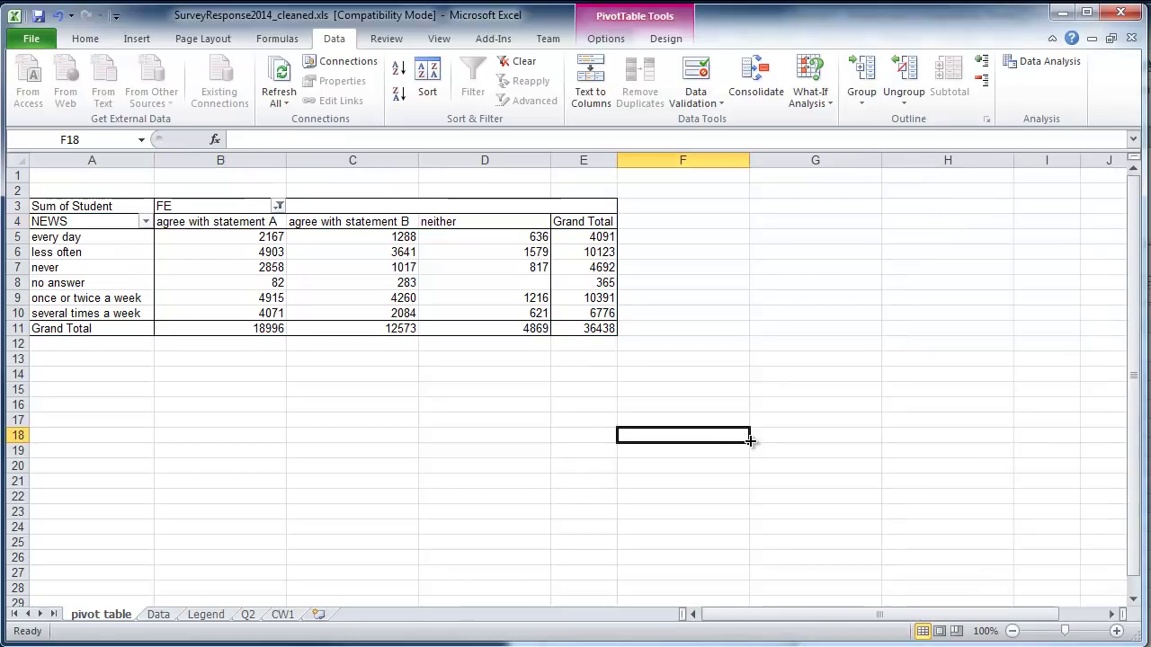
pyautogui.moveTo(1142, 635); pyautogui.dragTo(980, 452)
# Step: Summarise Student by Count instead of Sum (grand total 554) and maximise the Excel window
pyautogui.click(204, 245)
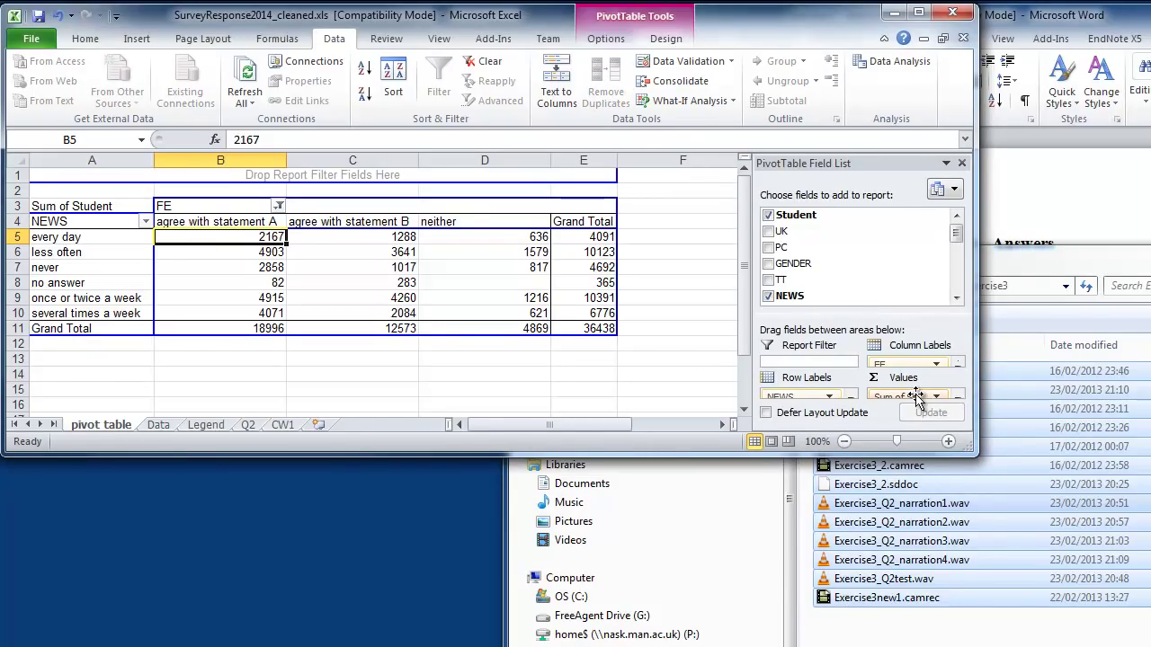
pyautogui.moveTo(932, 452); pyautogui.dragTo(933, 490)
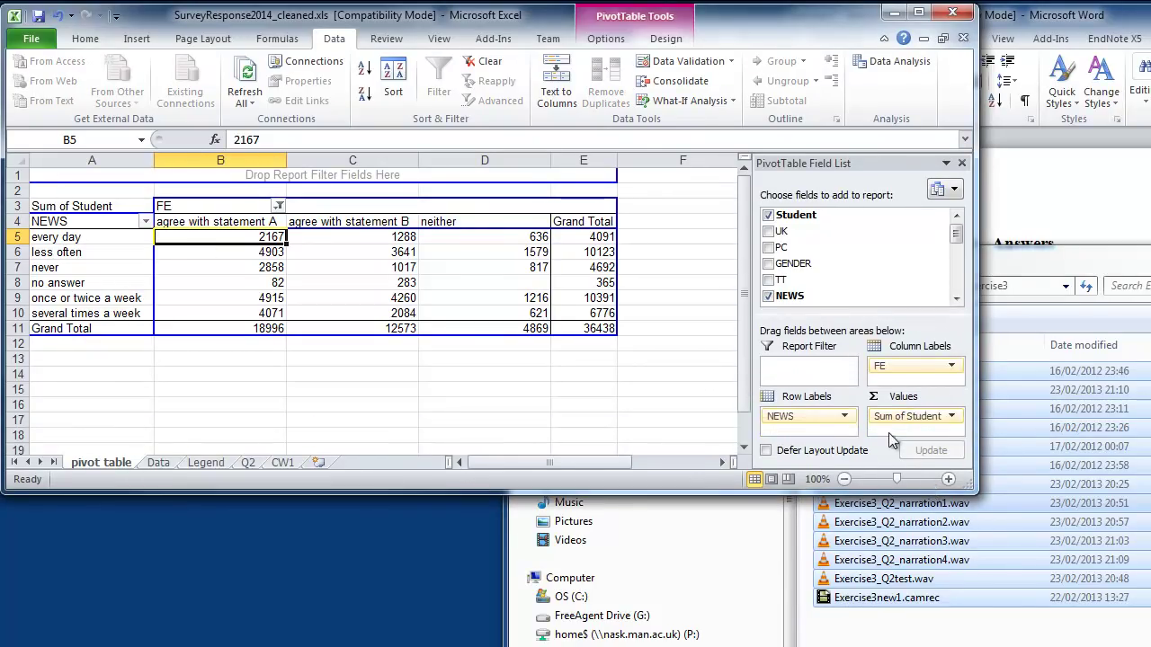
pyautogui.click(949, 416)
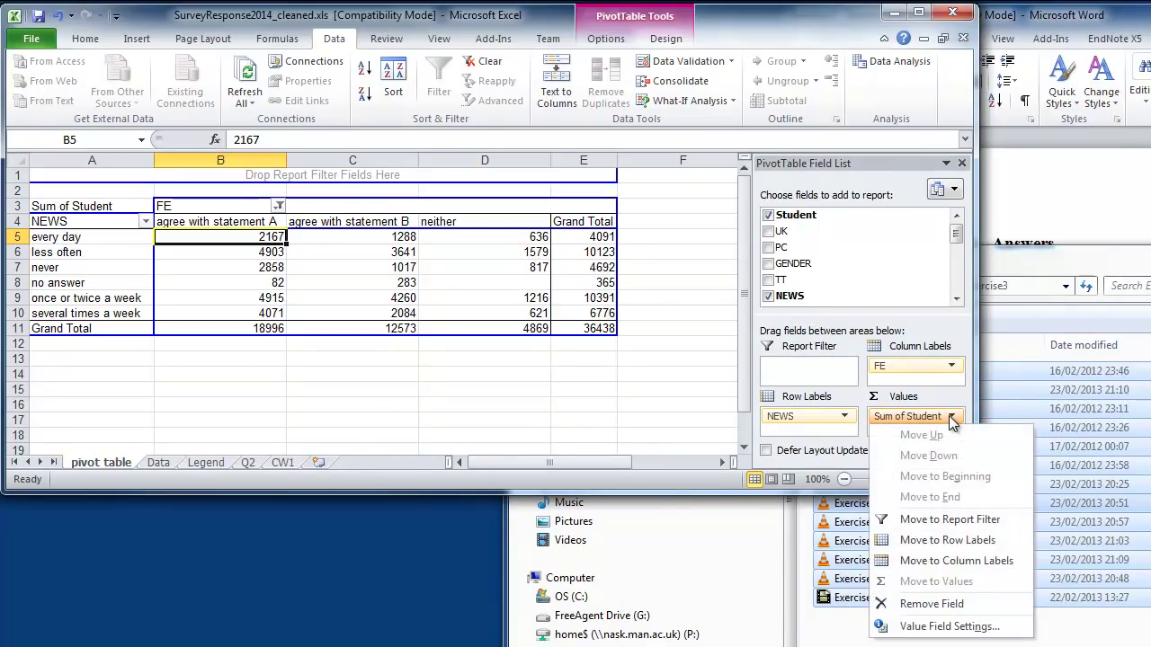
pyautogui.click(957, 629)
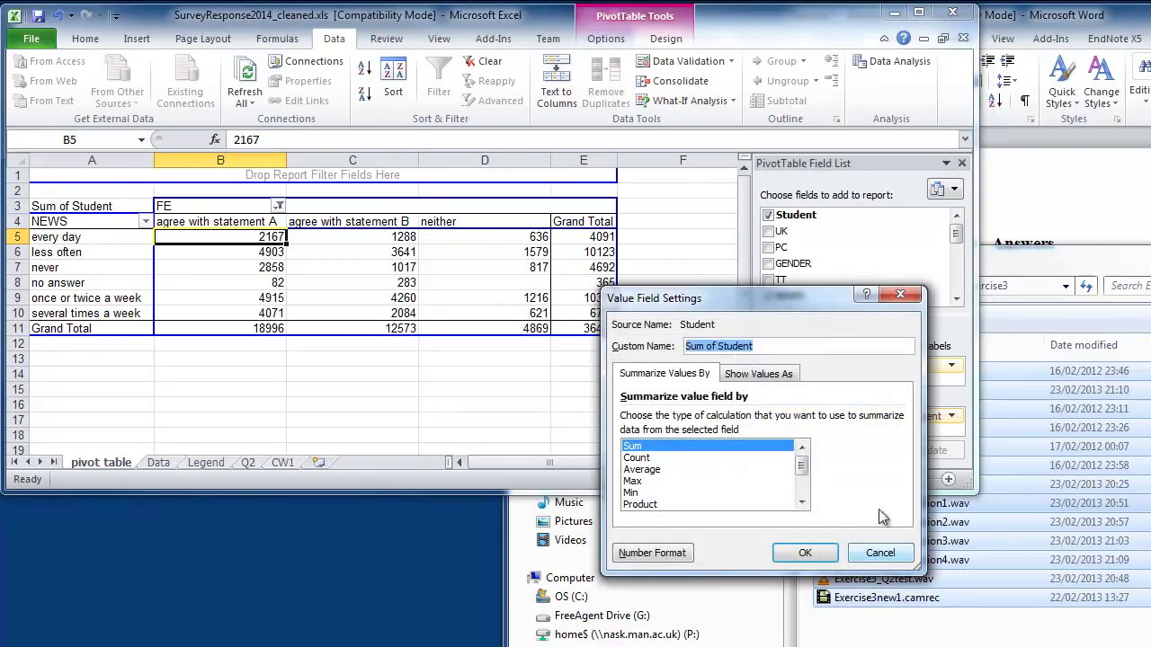
pyautogui.click(643, 460)
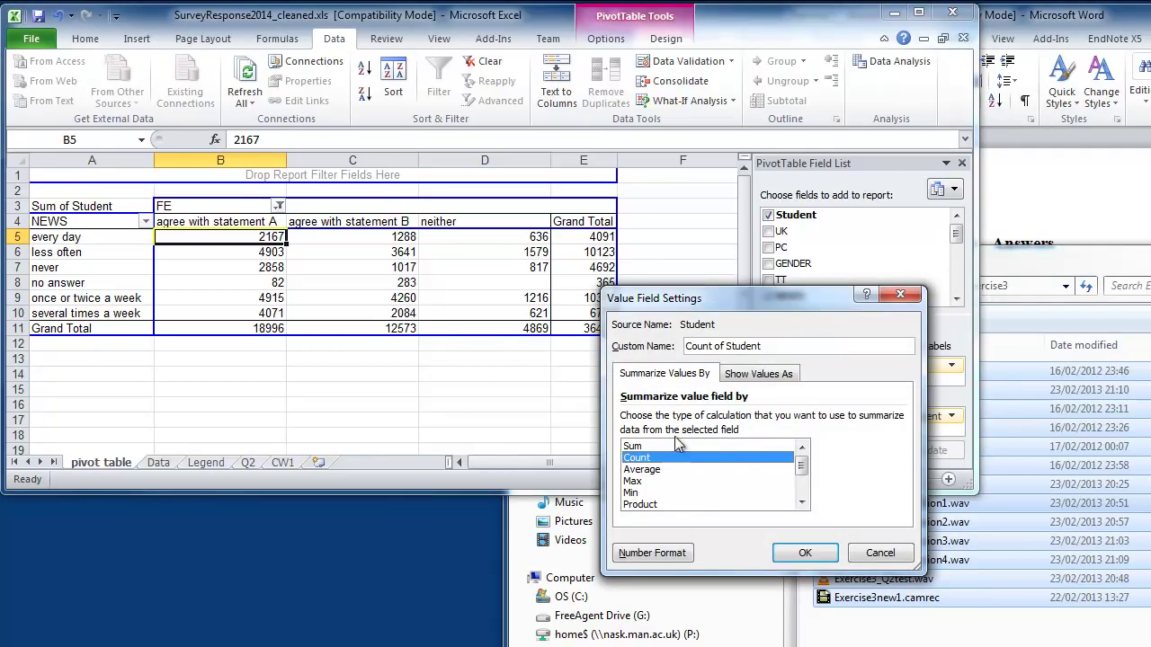
pyautogui.click(806, 554)
pyautogui.moveTo(967, 486); pyautogui.dragTo(1139, 635)
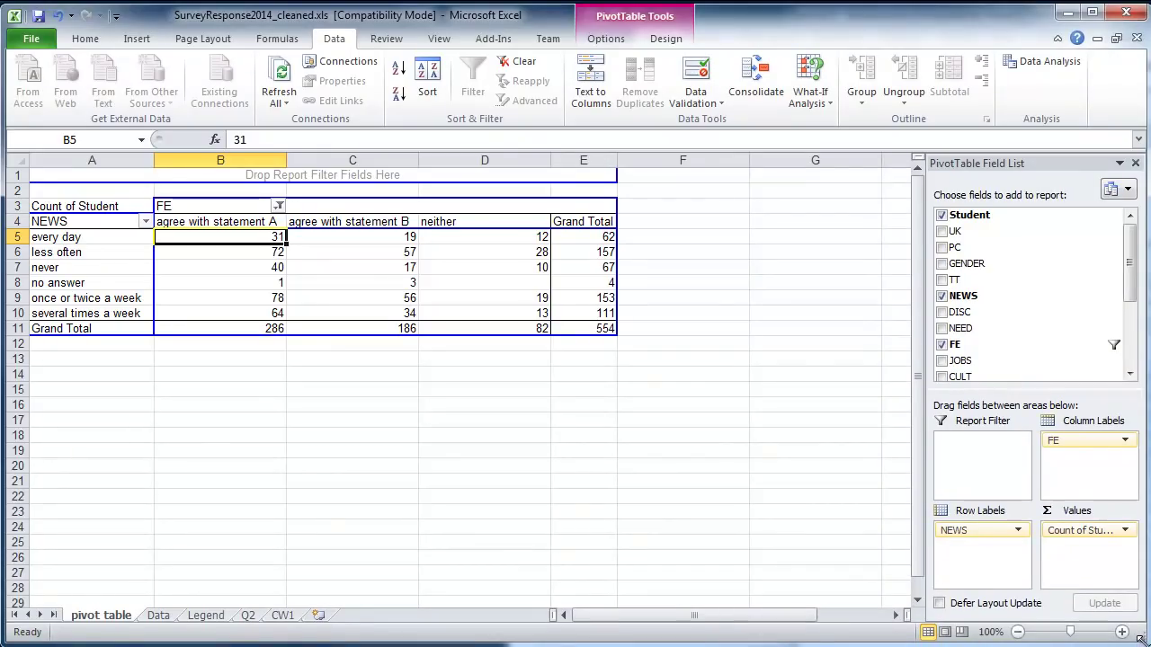
# Step: Add a new blank worksheet named Ex3, then return to the pivot table sheet
pyautogui.click(411, 266)
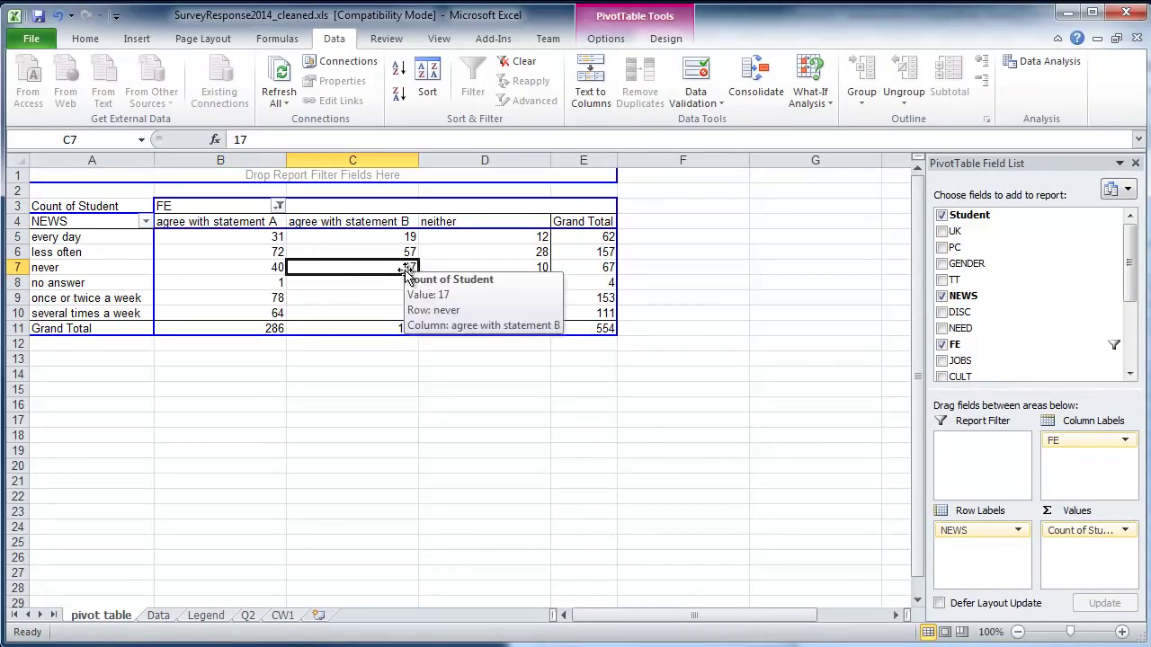
pyautogui.click(588, 329)
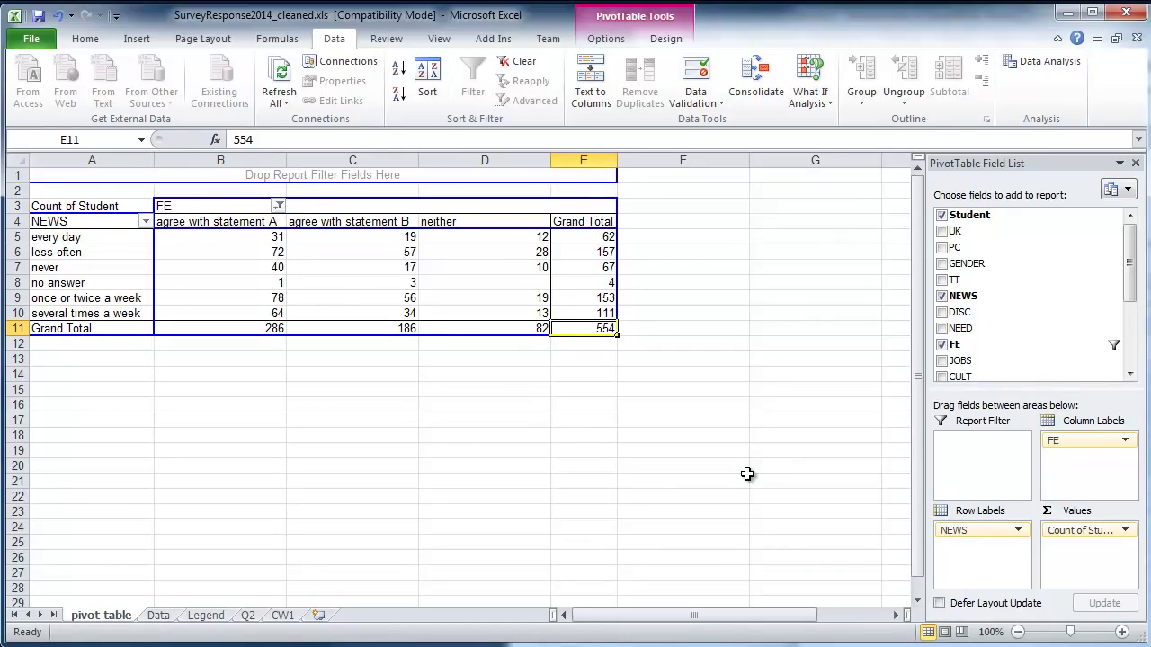
pyautogui.click(319, 615)
pyautogui.doubleClick(327, 617)
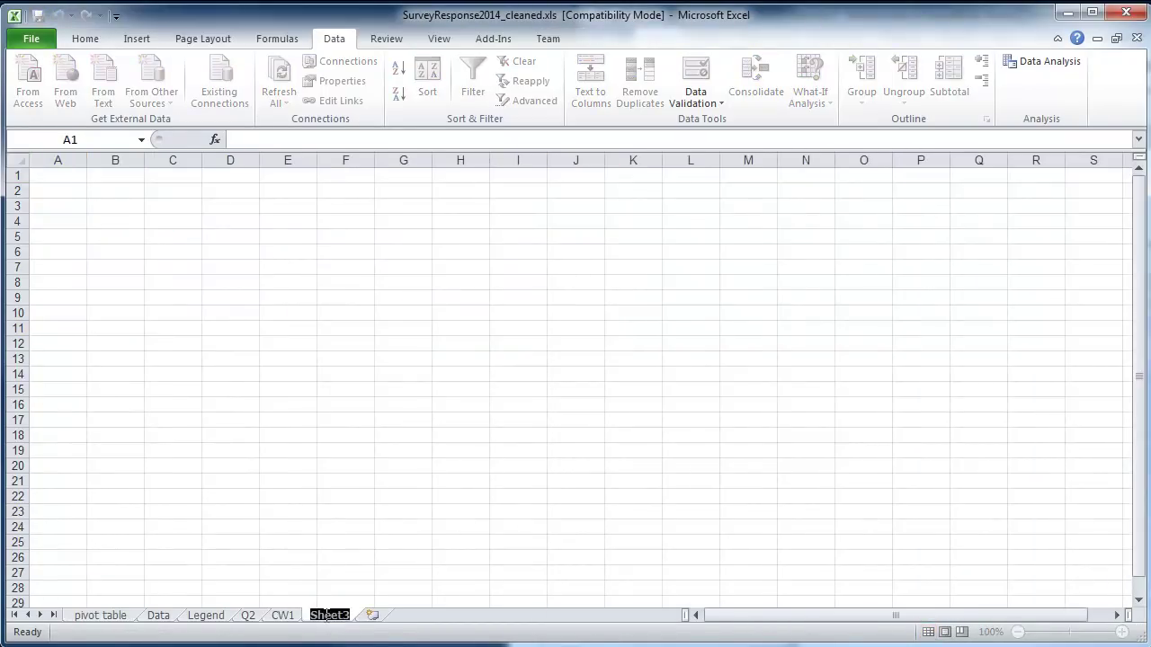
pyautogui.write('Exe')
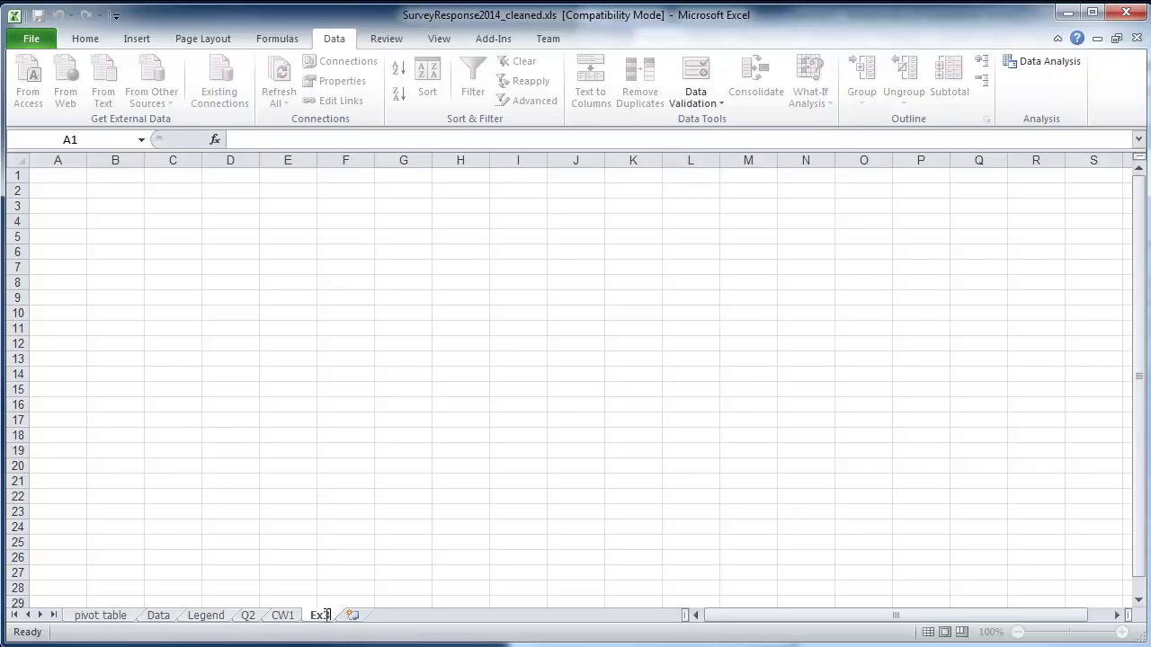
pyautogui.click(124, 617)
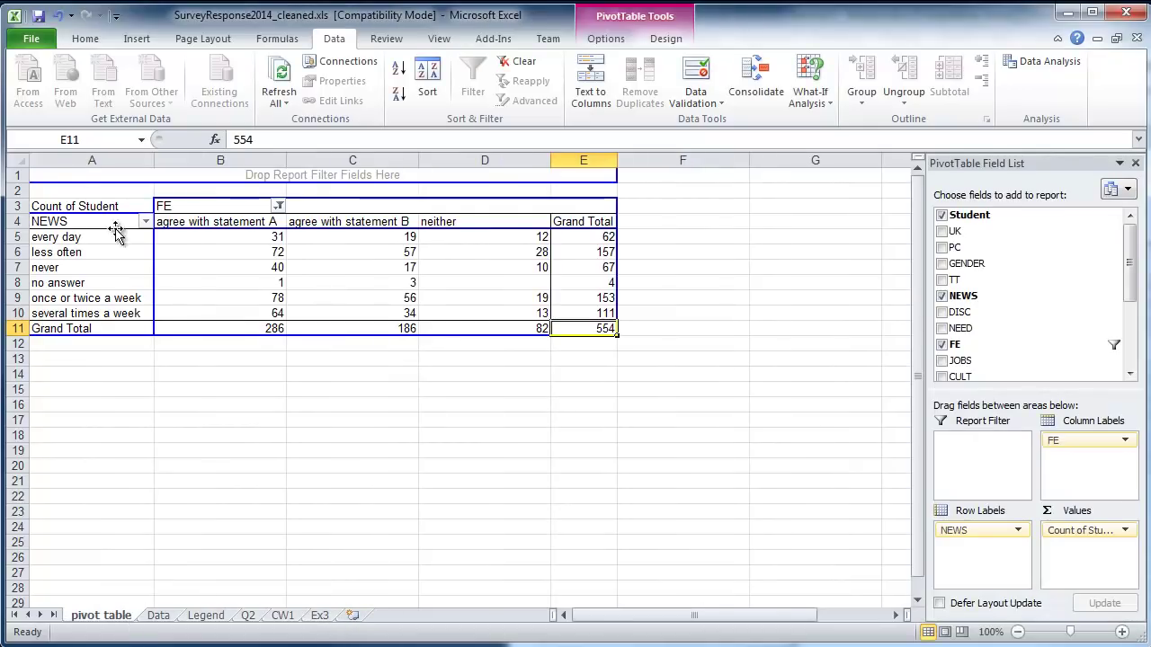
# Step: Copy the pivot table range A1:E11 and paste it into the Ex3 sheet
pyautogui.moveTo(81, 179); pyautogui.dragTo(618, 334)
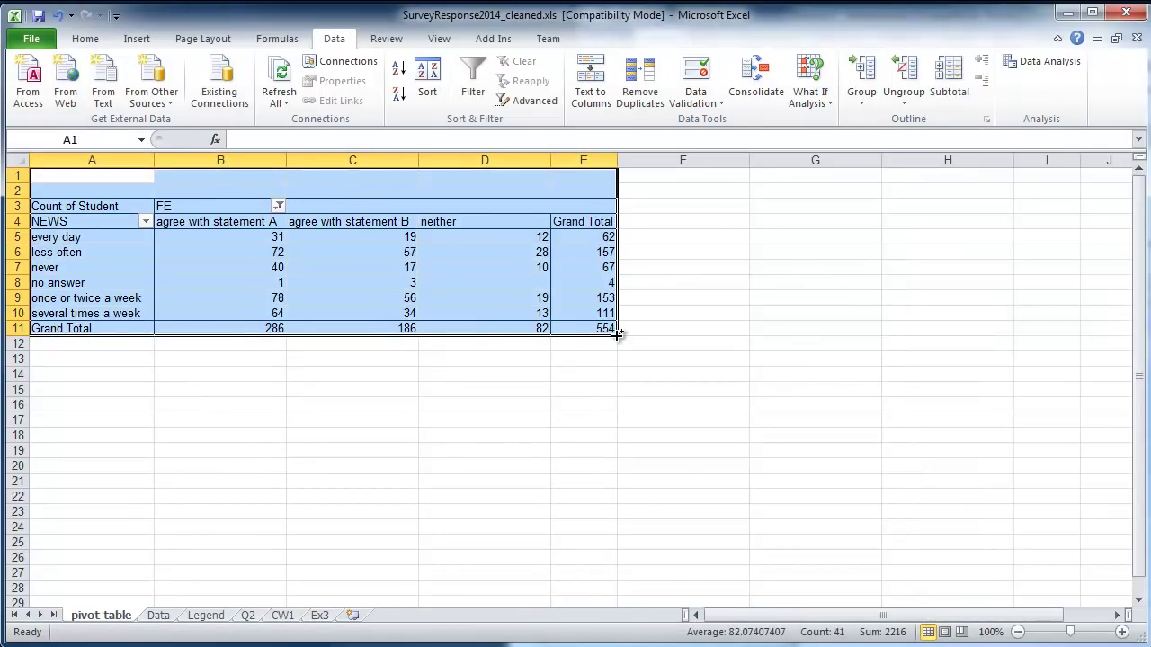
pyautogui.hotkey('ctrl', 'c')
pyautogui.click(321, 615)
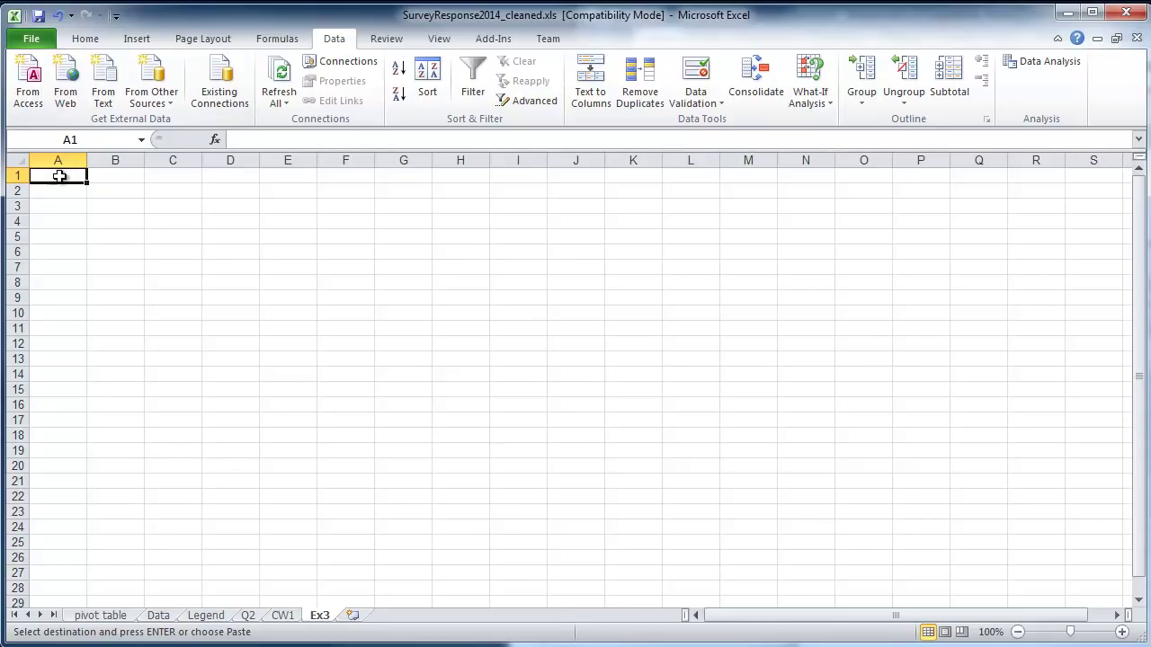
pyautogui.hotkey('ctrl', 'v')
# Step: Inspect the pasted pivot cells, then undo the paste so Ex3 is blank again
pyautogui.click(423, 373)
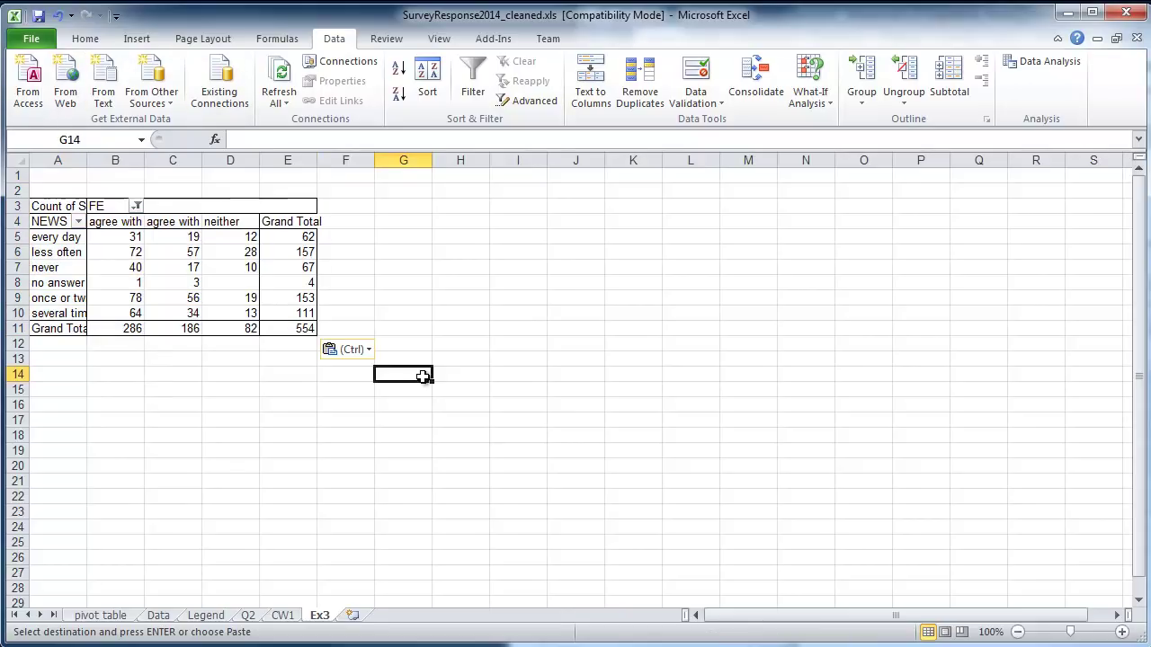
pyautogui.click(235, 283)
pyautogui.click(162, 265)
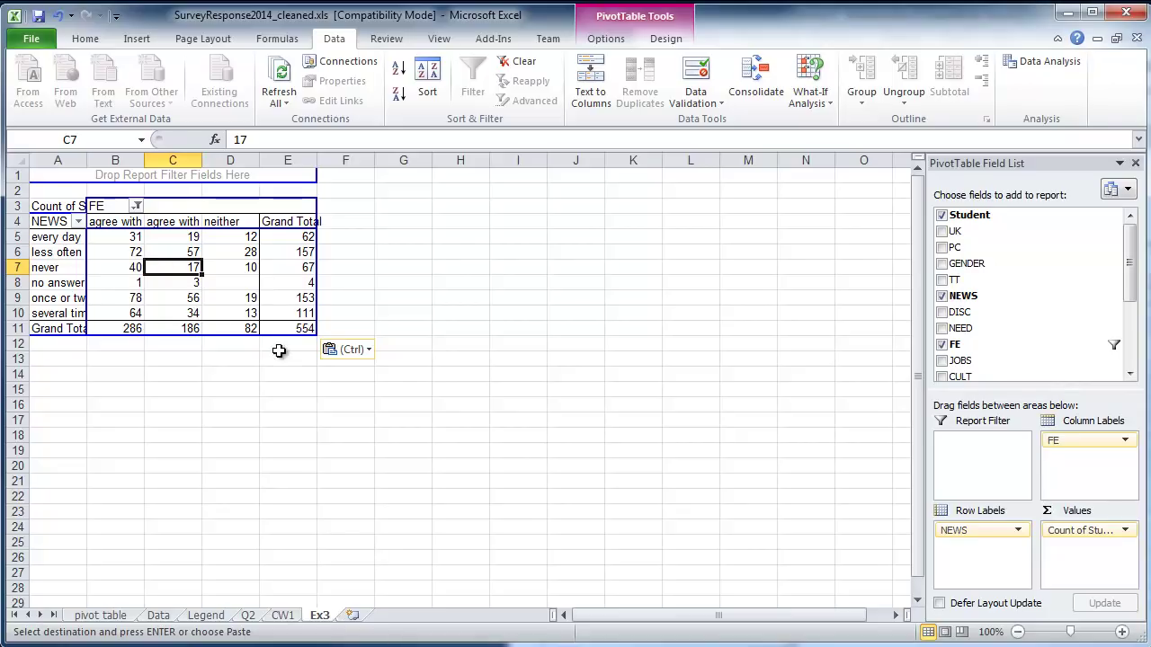
pyautogui.click(281, 300)
pyautogui.click(294, 329)
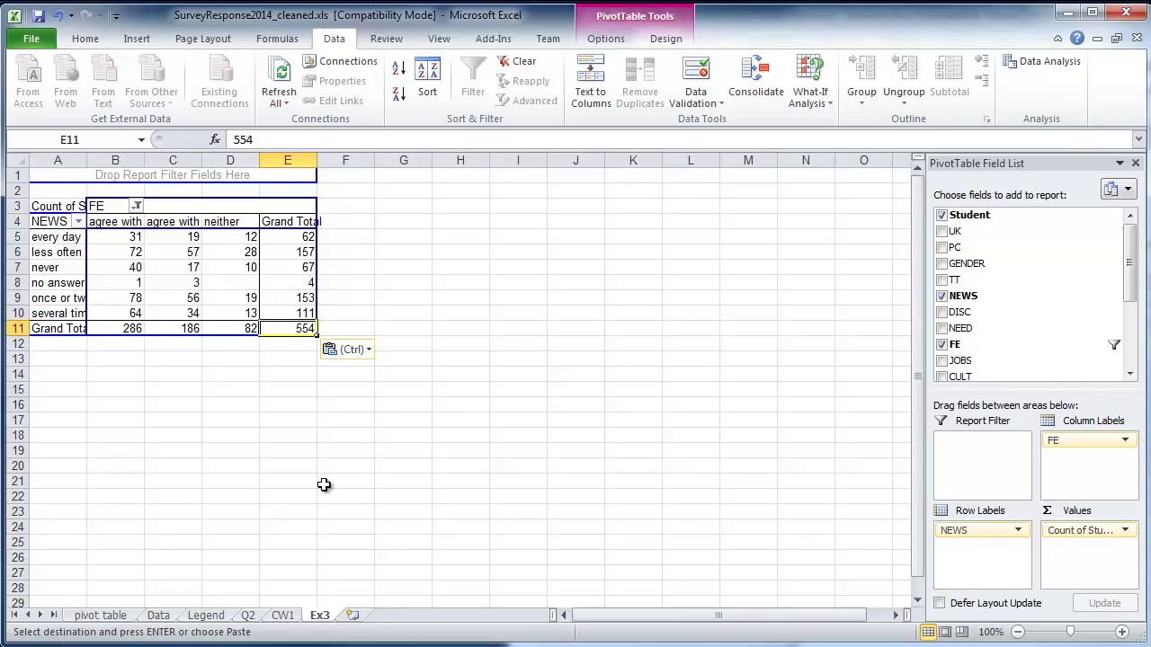
pyautogui.click(59, 16)
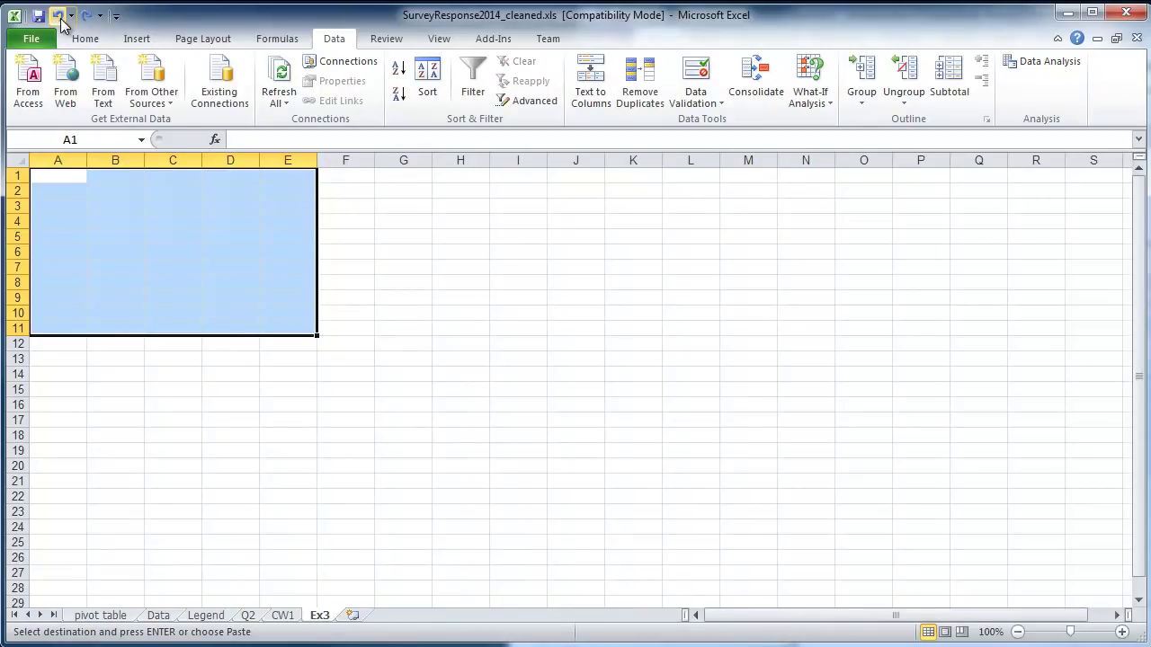
# Step: Paste the copied pivot table into Ex3 at A1 as plain values
pyautogui.click(57, 175)
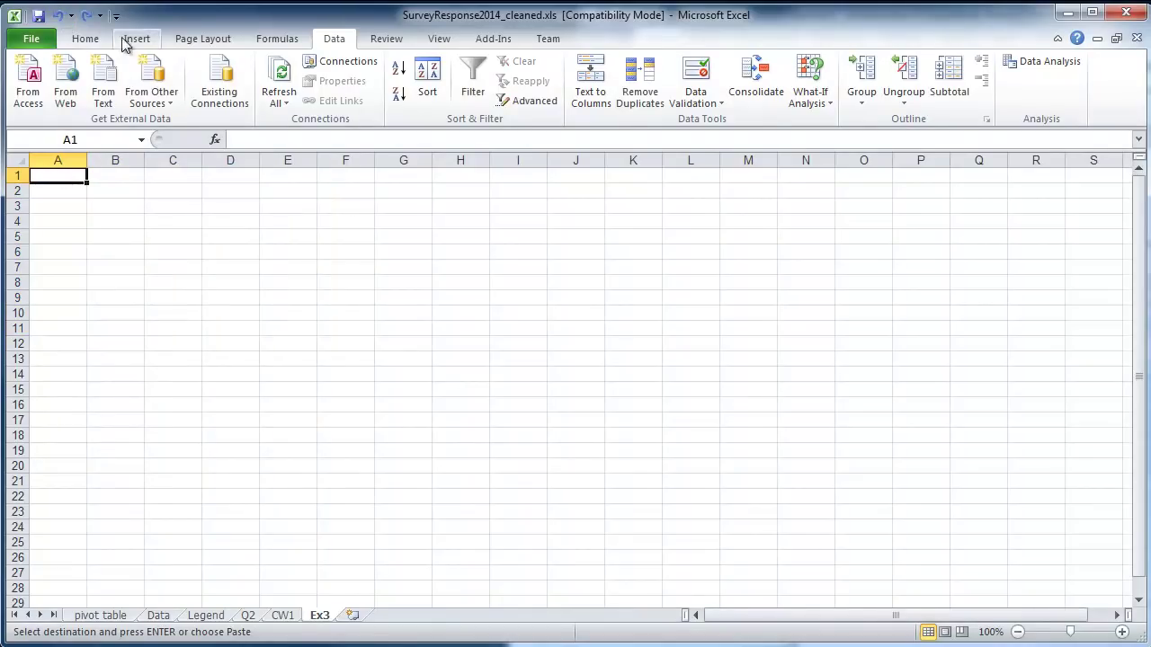
pyautogui.click(85, 39)
pyautogui.click(28, 102)
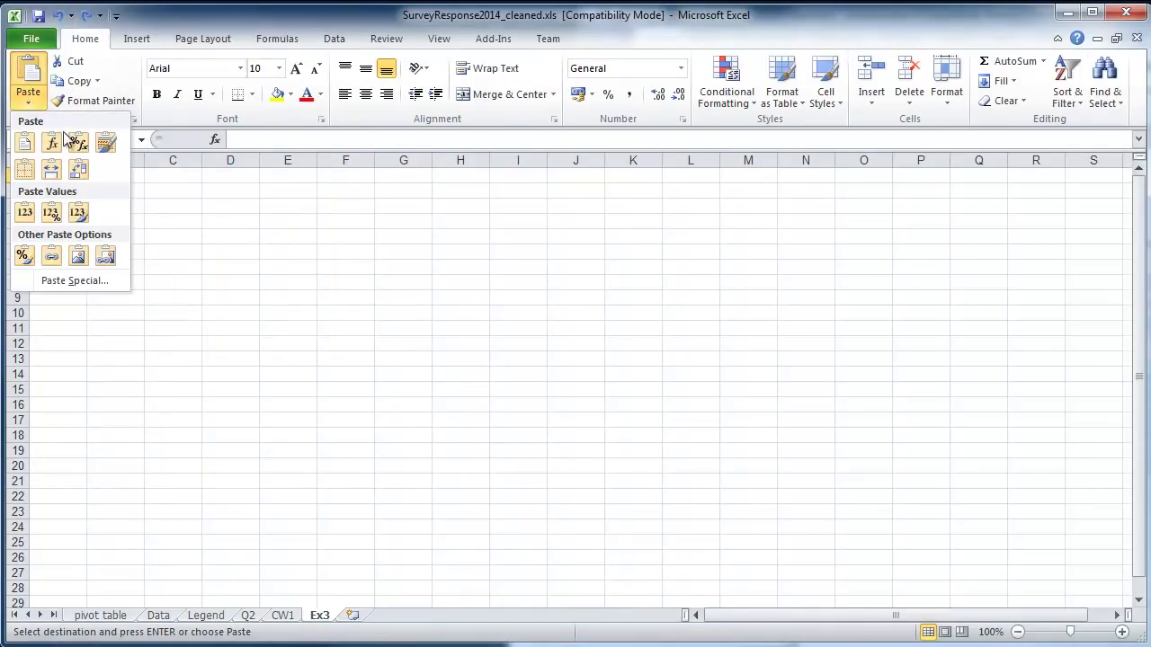
pyautogui.click(25, 213)
pyautogui.click(287, 435)
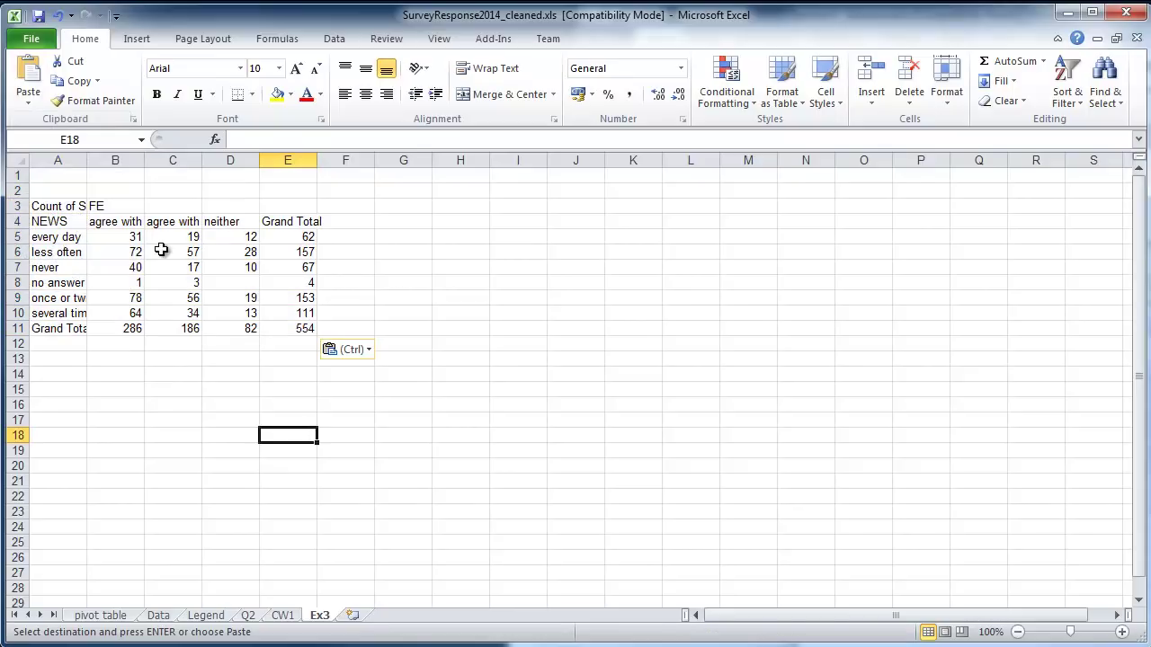
# Step: Add a right border to the neither column D4:D11
pyautogui.moveTo(92, 237); pyautogui.dragTo(264, 260)
pyautogui.moveTo(55, 220); pyautogui.dragTo(293, 219)
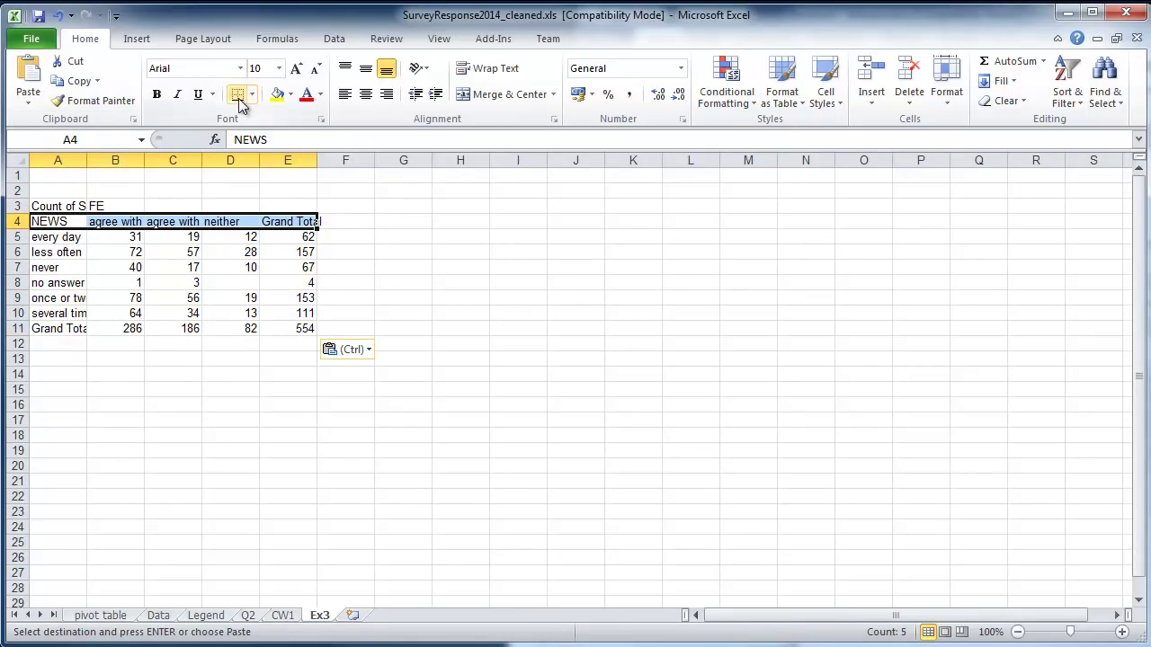
pyautogui.press('Escape')
pyautogui.moveTo(70, 311); pyautogui.dragTo(303, 313)
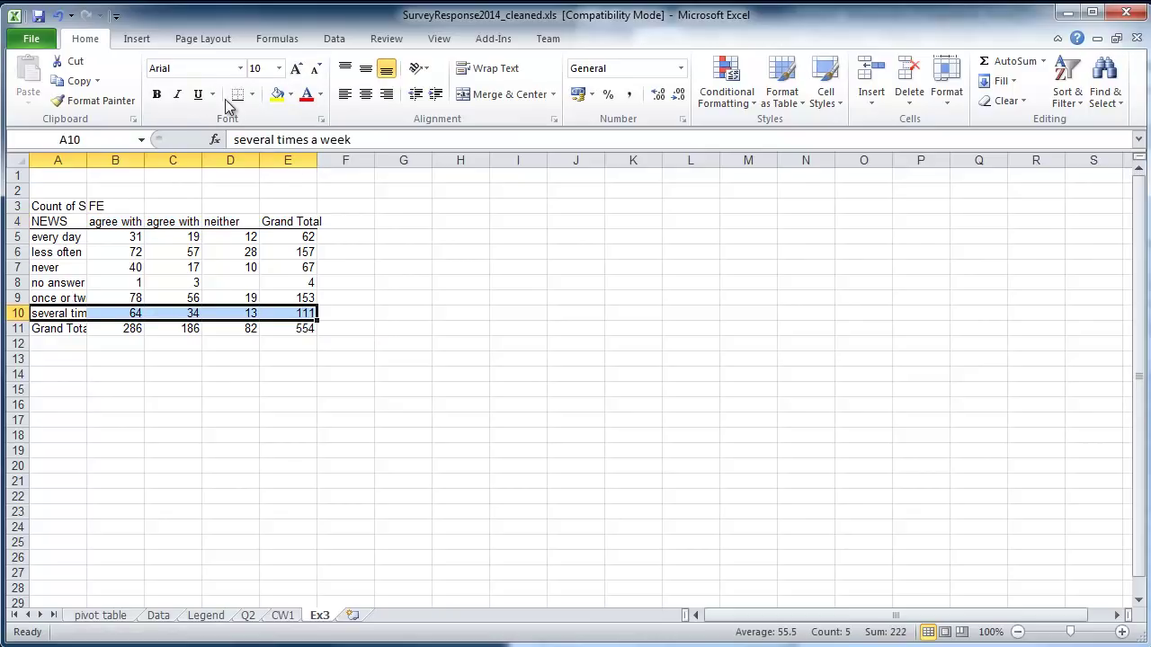
pyautogui.moveTo(240, 222); pyautogui.dragTo(236, 328)
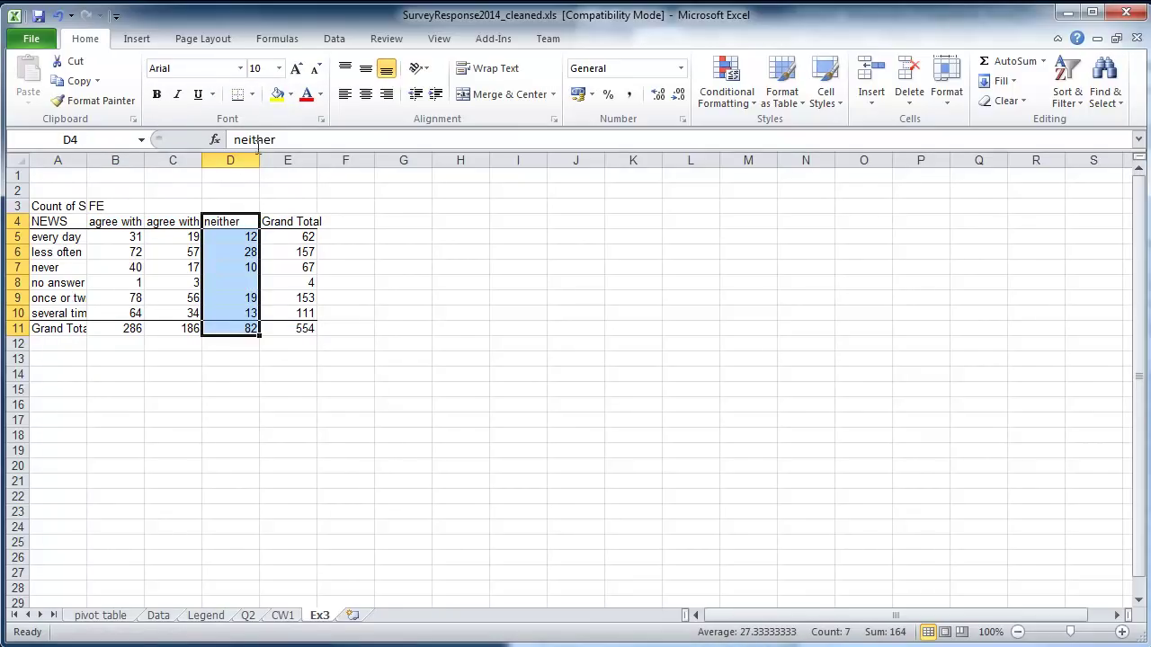
pyautogui.click(251, 95)
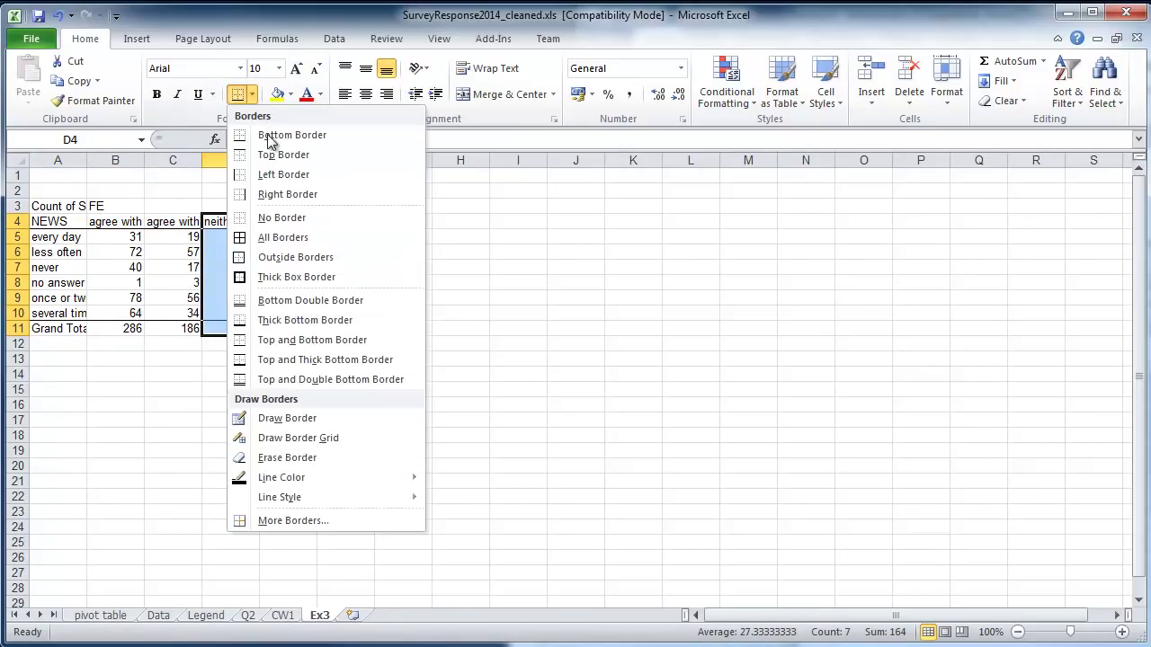
pyautogui.click(267, 194)
# Step: Move the Word document to the right half of the screen and bring Excel back in front
pyautogui.moveTo(76, 222); pyautogui.dragTo(84, 329)
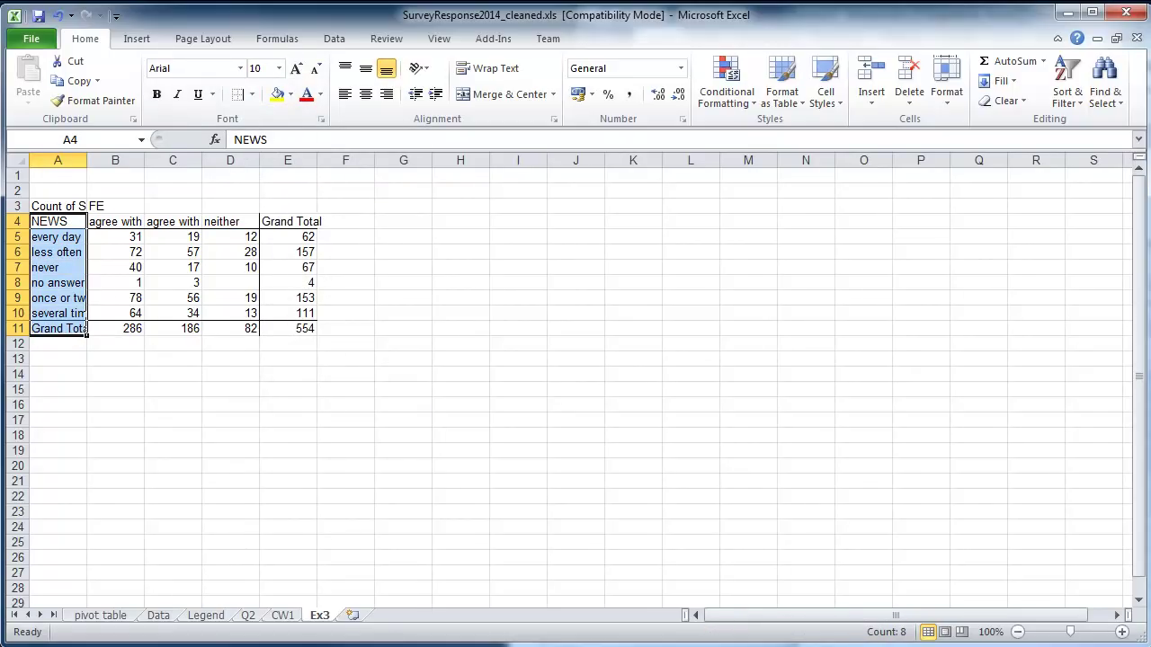
pyautogui.hotkey('alt', 'Tab')
pyautogui.moveTo(523, 45); pyautogui.dragTo(610, 31)
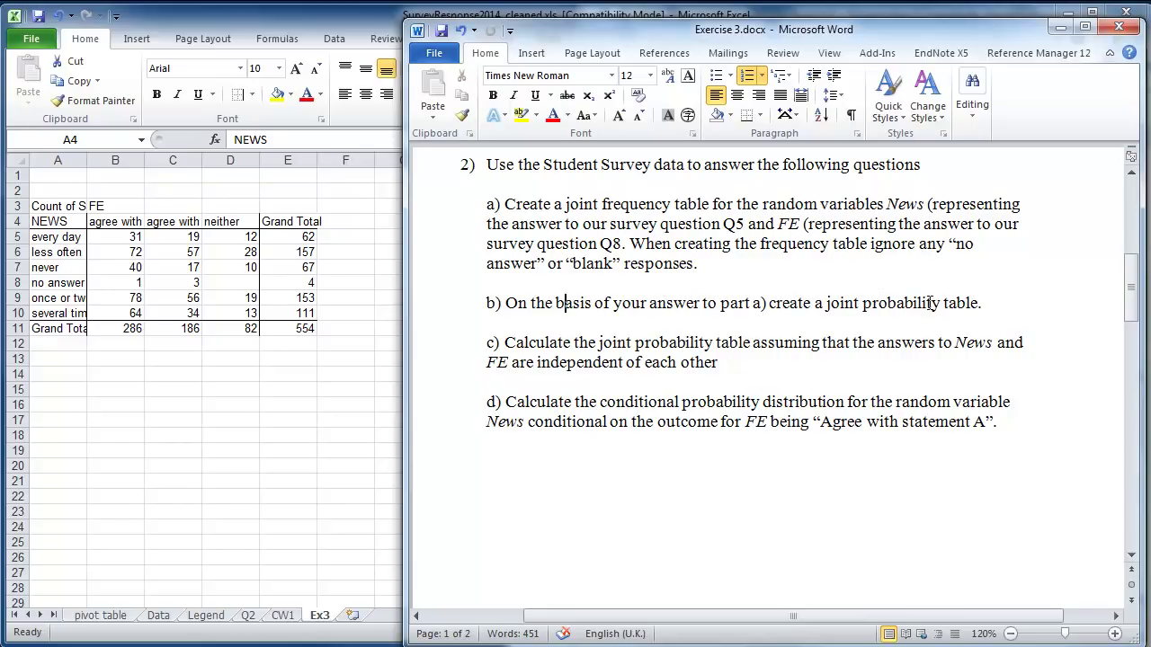
pyautogui.click(382, 373)
# Step: Copy the whole frequency table A3:E11
pyautogui.click(205, 283)
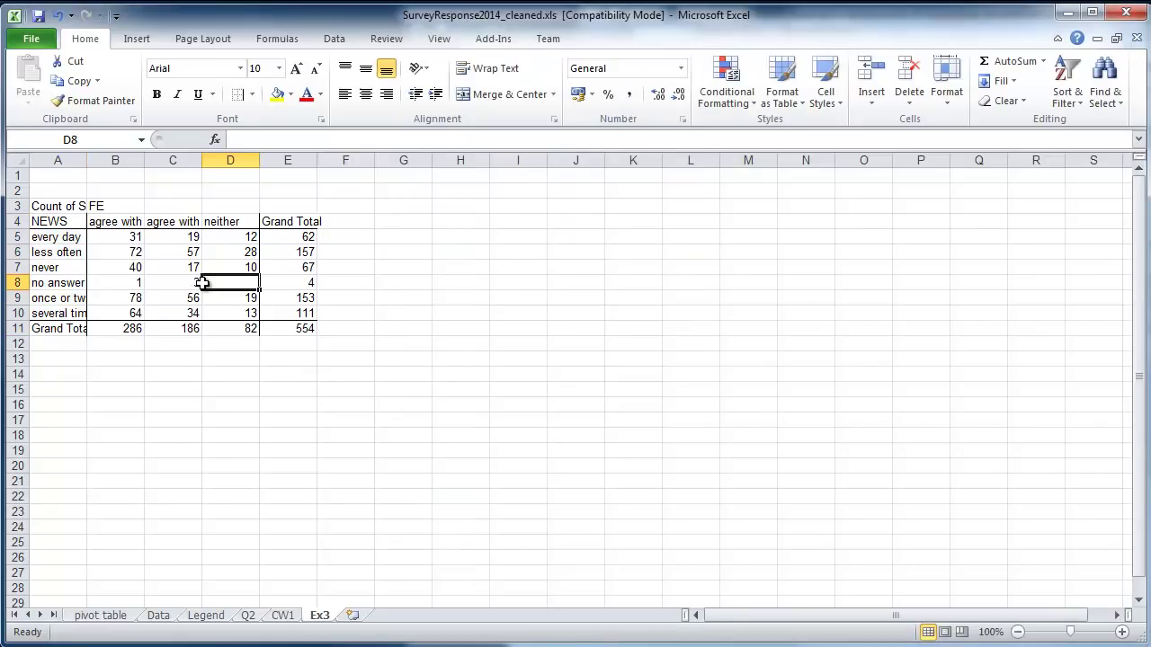
pyautogui.click(191, 361)
pyautogui.click(227, 238)
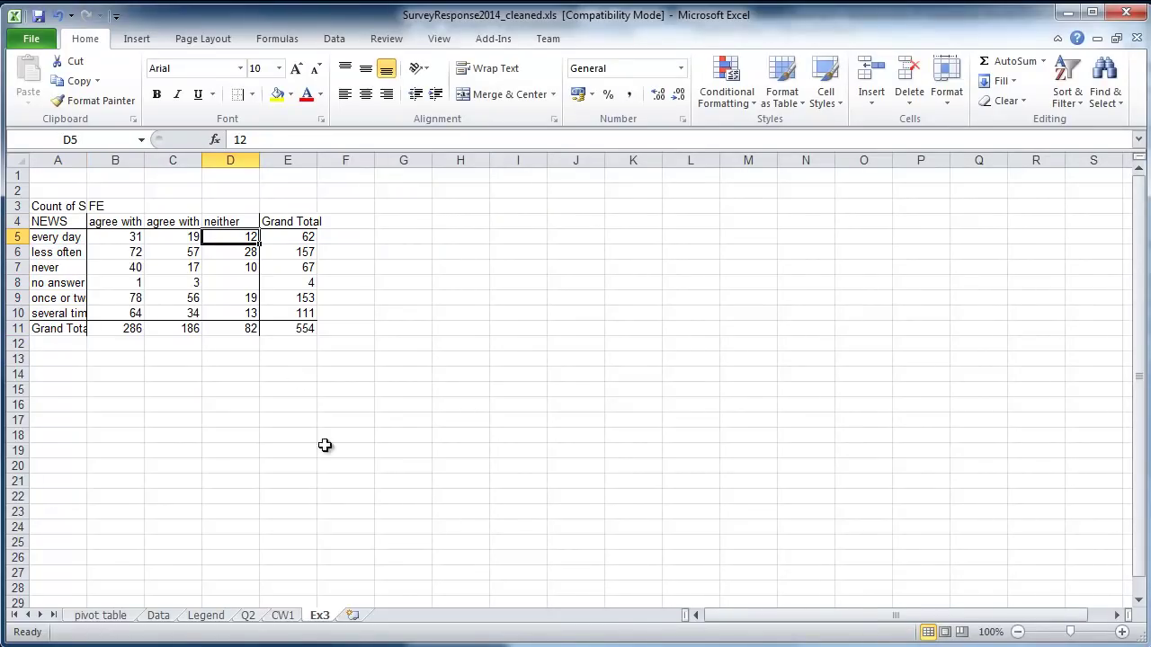
pyautogui.click(296, 436)
pyautogui.moveTo(54, 209); pyautogui.dragTo(301, 332)
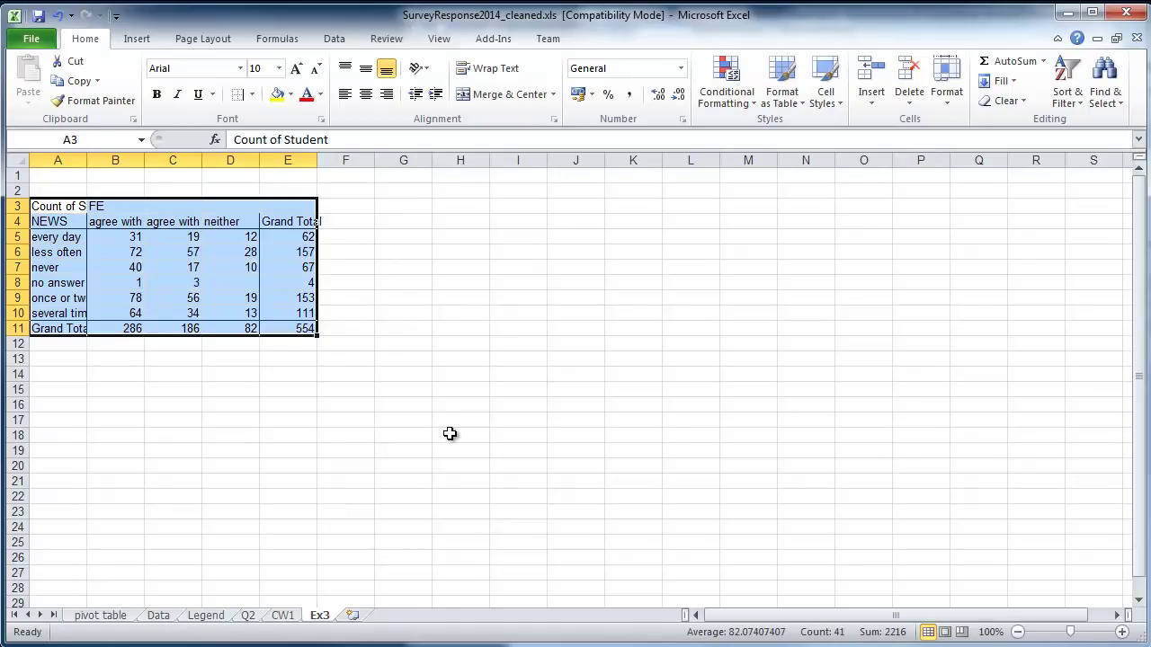
pyautogui.hotkey('ctrl', 'c')
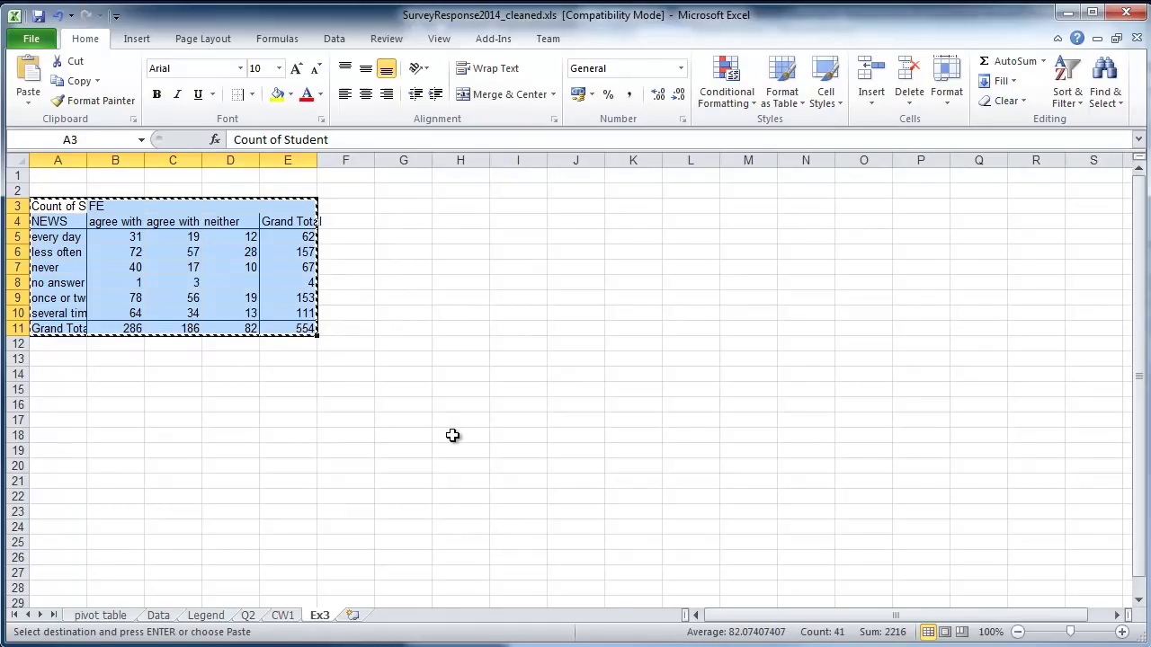
# Step: Zoom the sheet to 120% and paste the table copy starting at A14
pyautogui.click(1122, 632)
pyautogui.click(1122, 632)
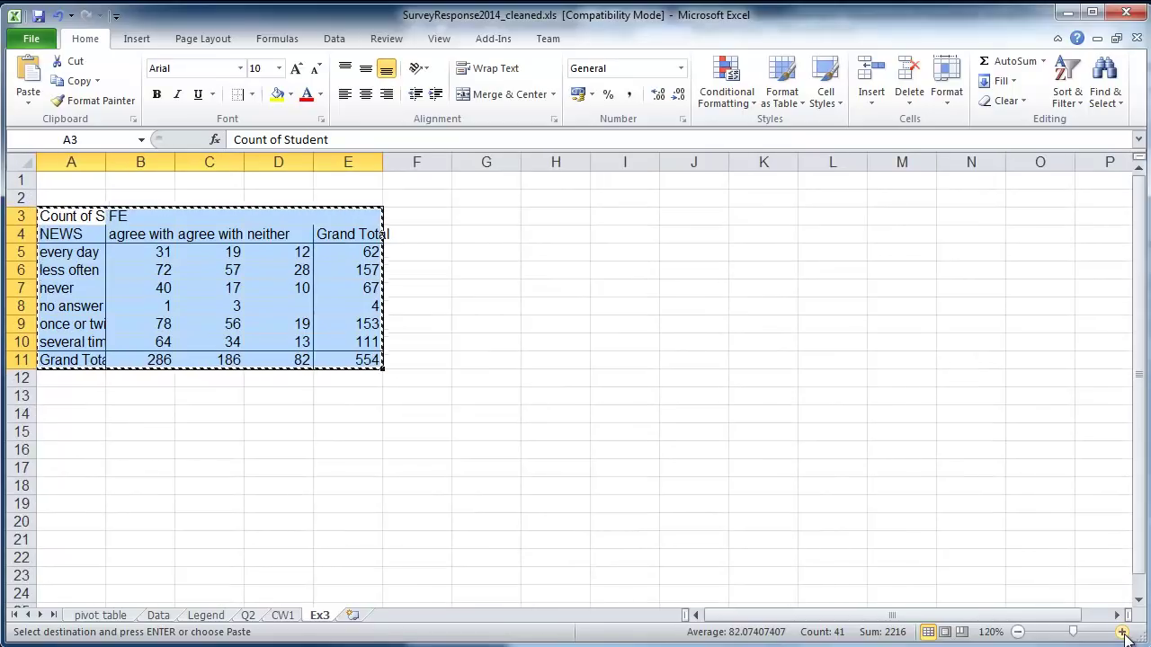
pyautogui.scroll(-1, 841, 530)
pyautogui.scroll(1, 840, 529)
pyautogui.click(79, 413)
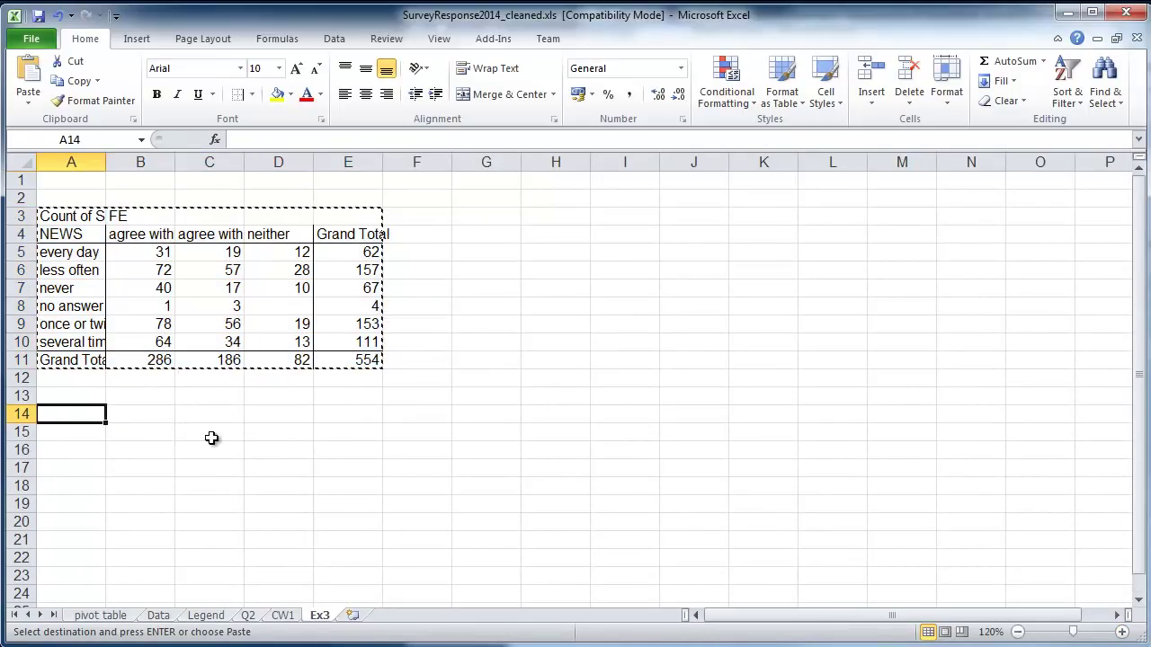
pyautogui.hotkey('ctrl', 'v')
pyautogui.click(486, 450)
pyautogui.click(171, 454)
# Step: Clear the copied counts from B16:E22, keeping only the labels
pyautogui.moveTo(173, 454); pyautogui.dragTo(369, 557)
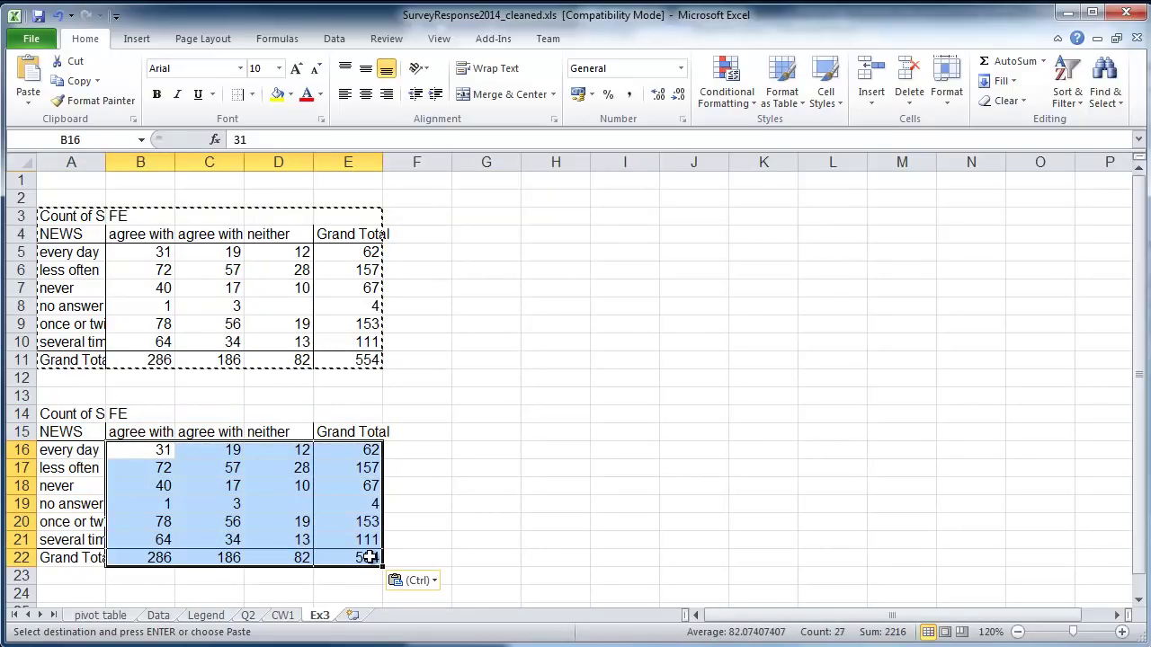
pyautogui.press('Delete')
pyautogui.click(185, 469)
pyautogui.click(146, 454)
pyautogui.click(233, 254)
pyautogui.click(220, 306)
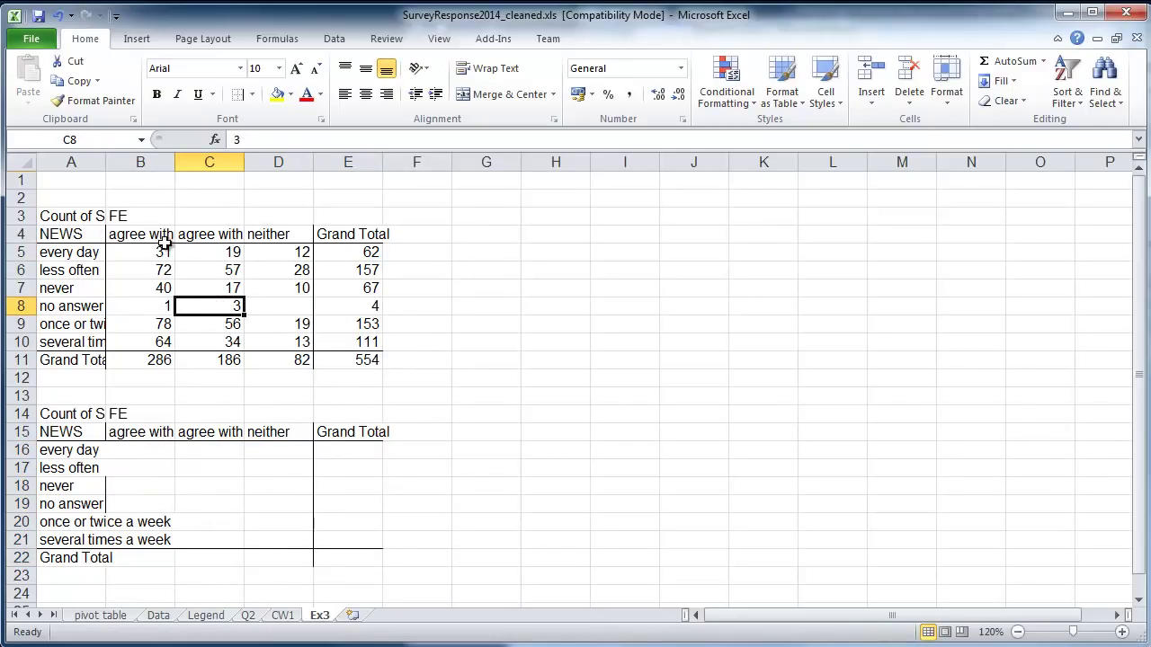
# Step: Retitle A3 'Frequencies' and A14 'Probabilities'
pyautogui.click(57, 216)
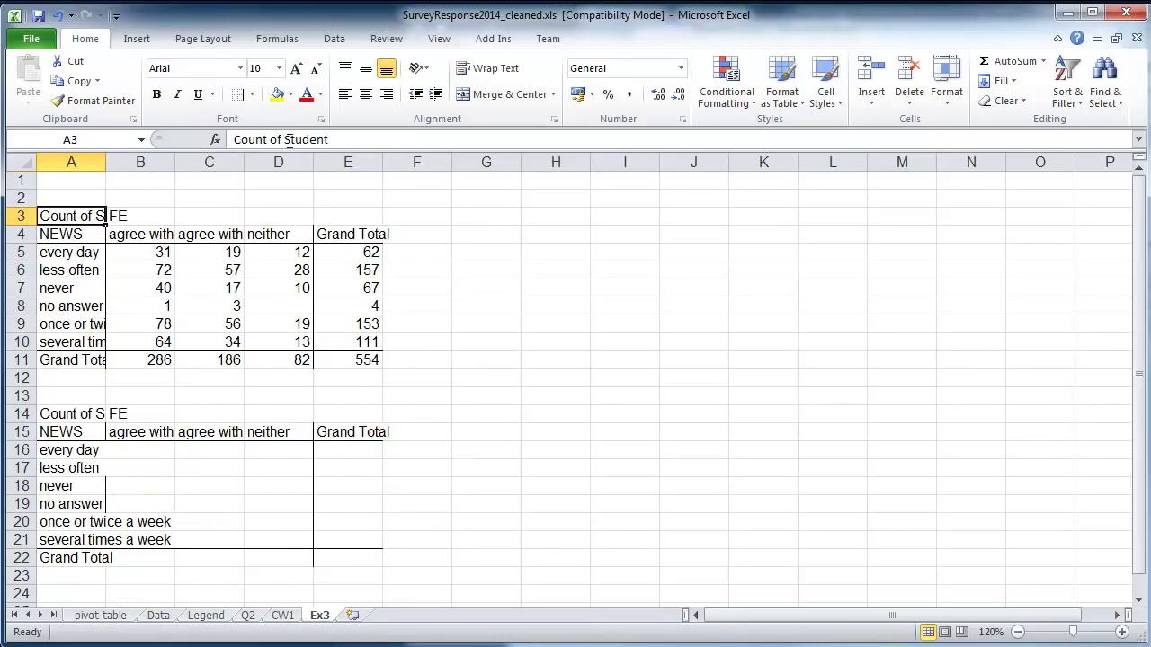
pyautogui.moveTo(338, 140); pyautogui.dragTo(116, 137)
pyautogui.write('Fre')
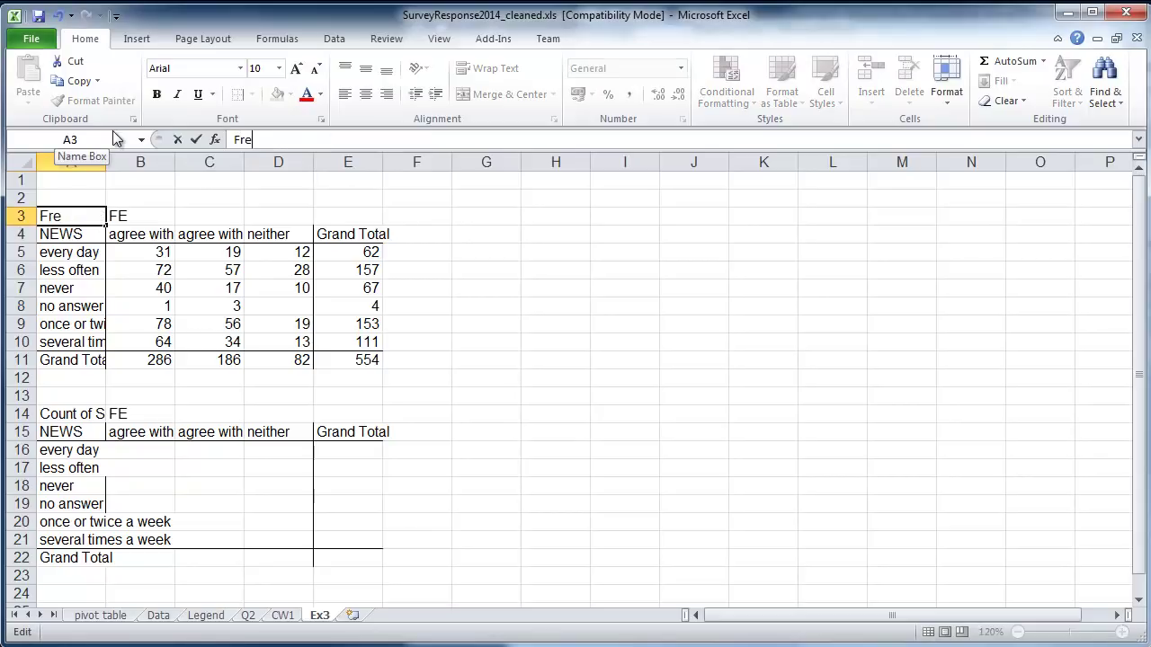
pyautogui.write('quencies')
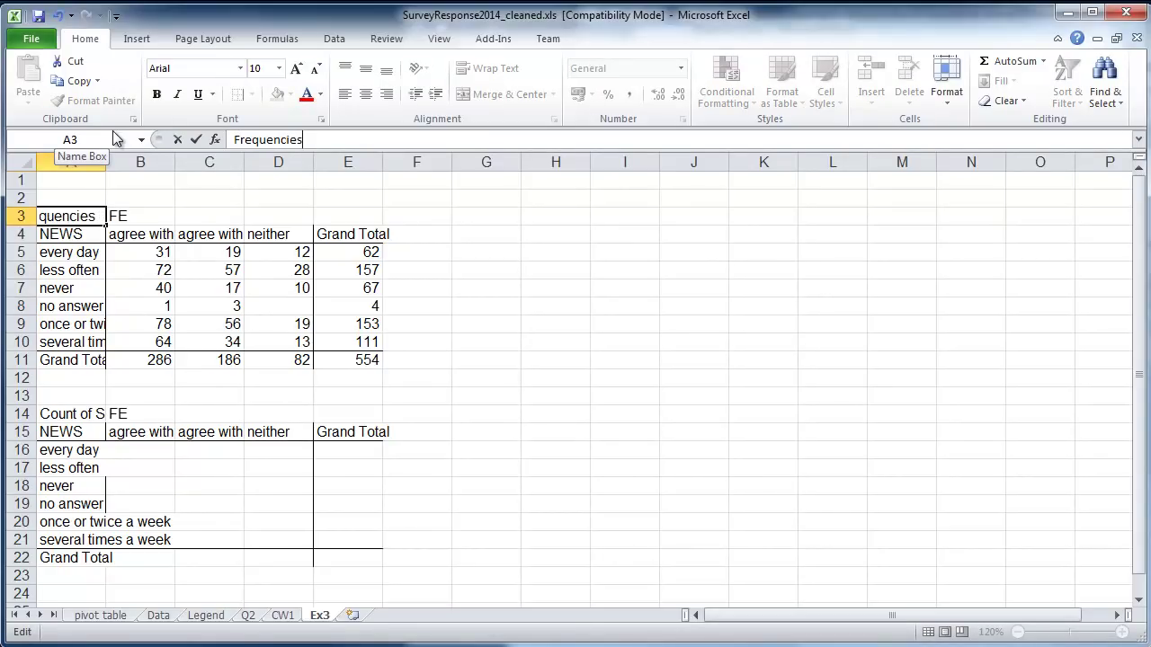
pyautogui.press('Return')
pyautogui.click(58, 415)
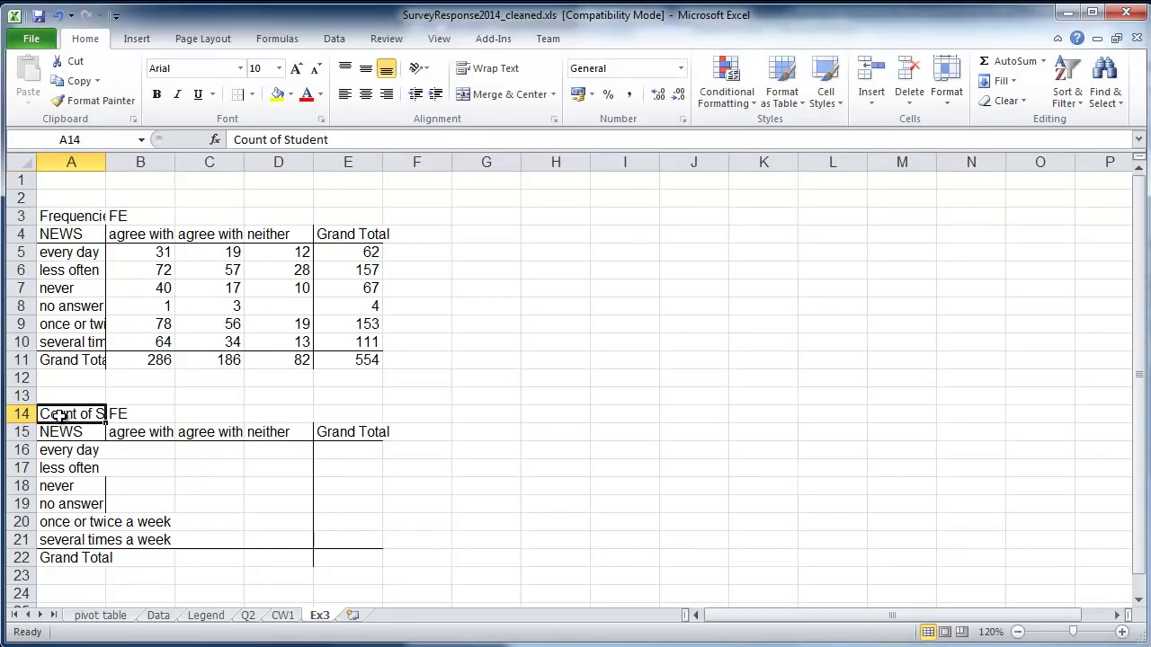
pyautogui.write('Probabili')
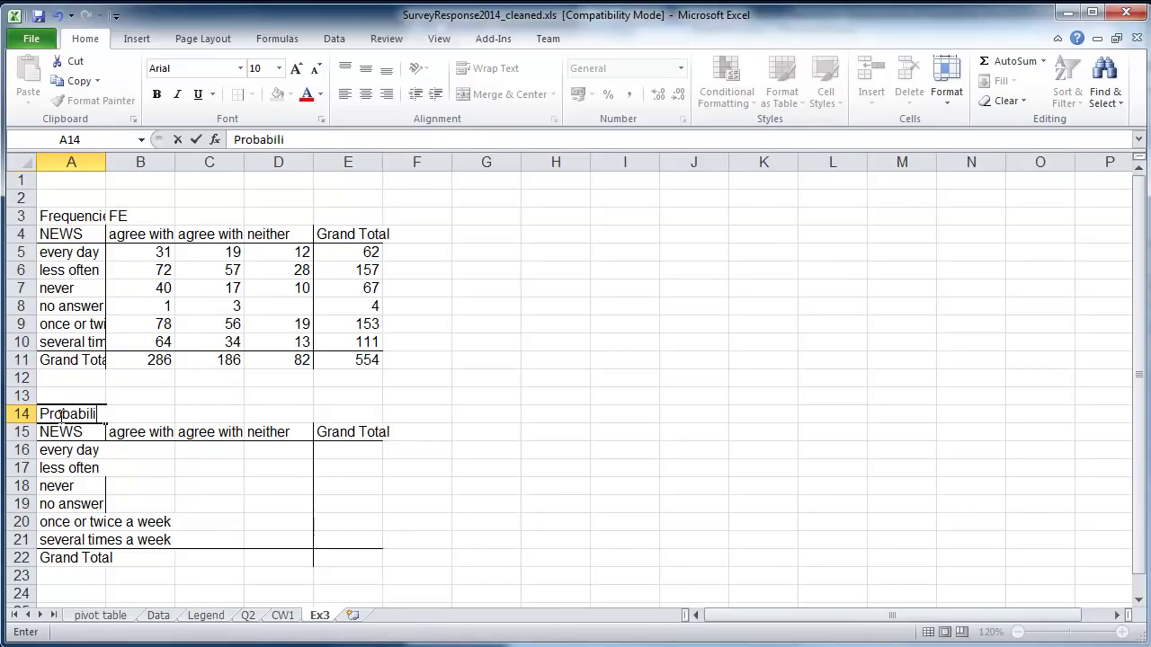
pyautogui.write('ties')
pyautogui.press('Return')
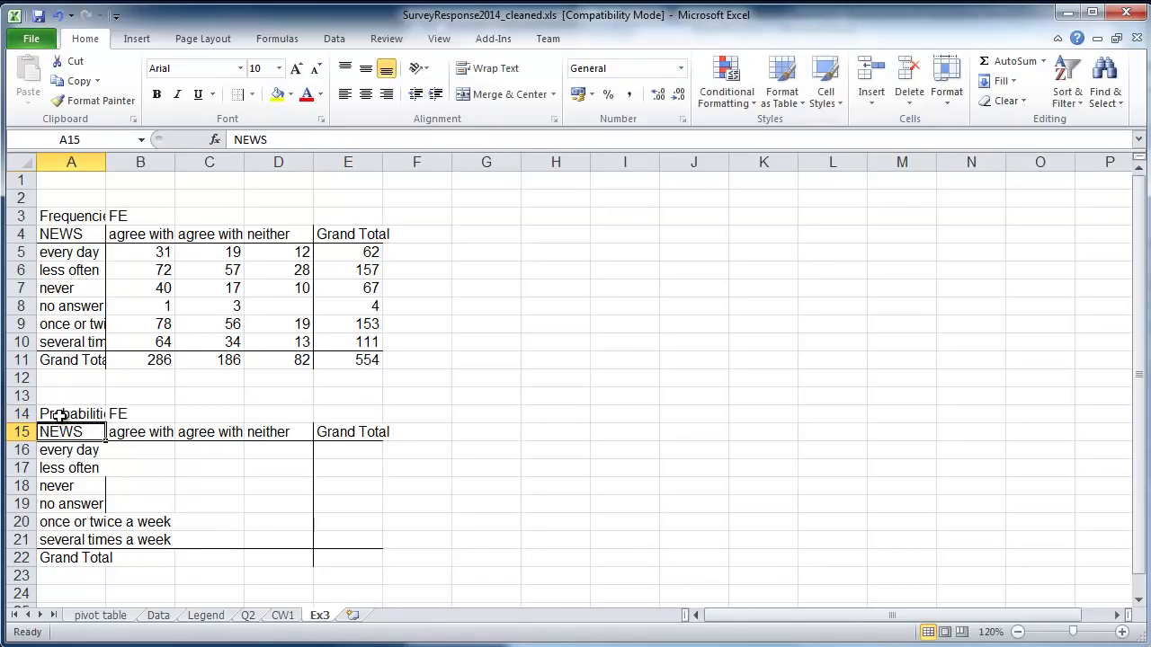
# Step: Give the probability table's row labels A16:A21 a right border
pyautogui.moveTo(84, 452); pyautogui.dragTo(85, 465)
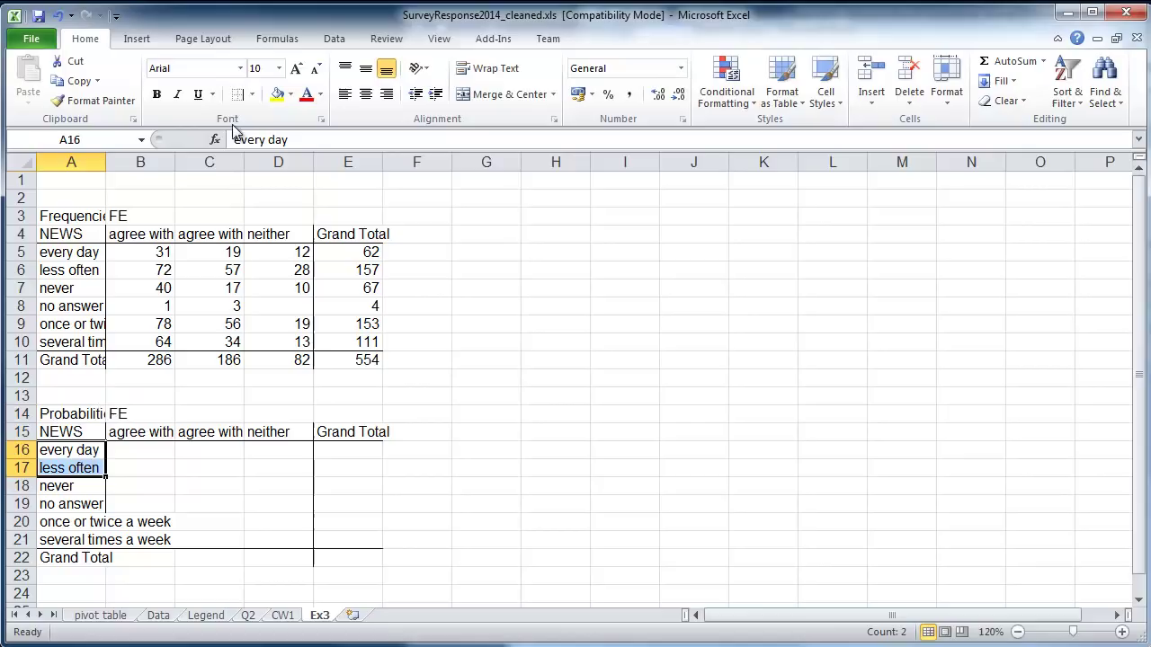
pyautogui.click(236, 95)
pyautogui.moveTo(95, 522); pyautogui.dragTo(94, 542)
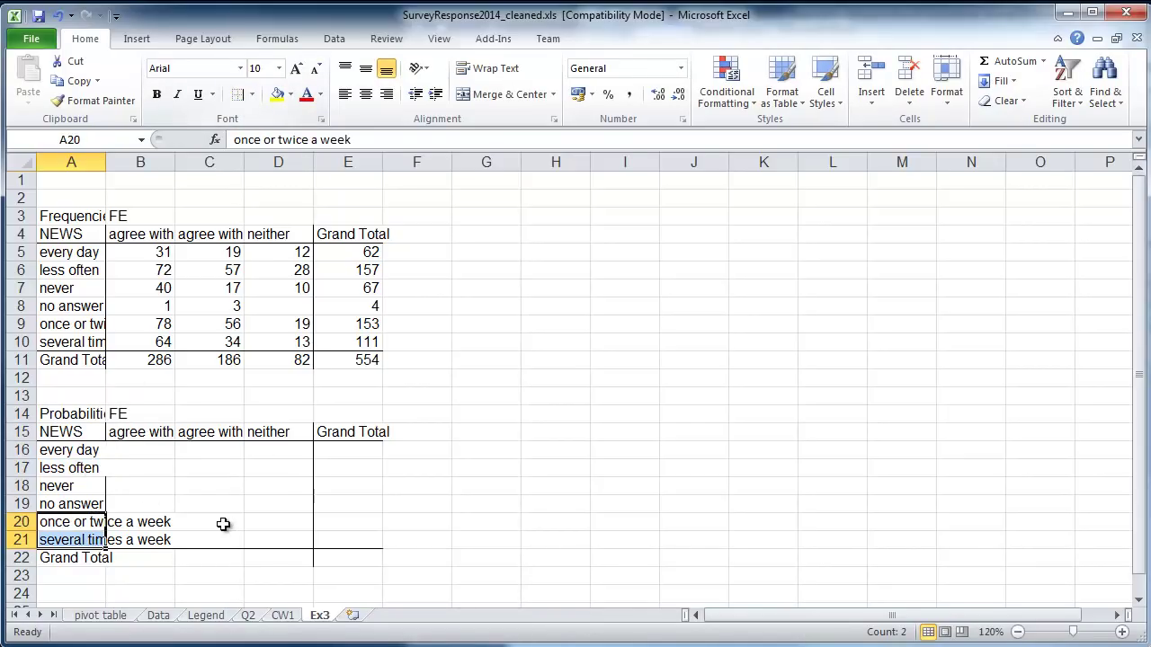
pyautogui.click(208, 495)
pyautogui.moveTo(86, 453); pyautogui.dragTo(92, 542)
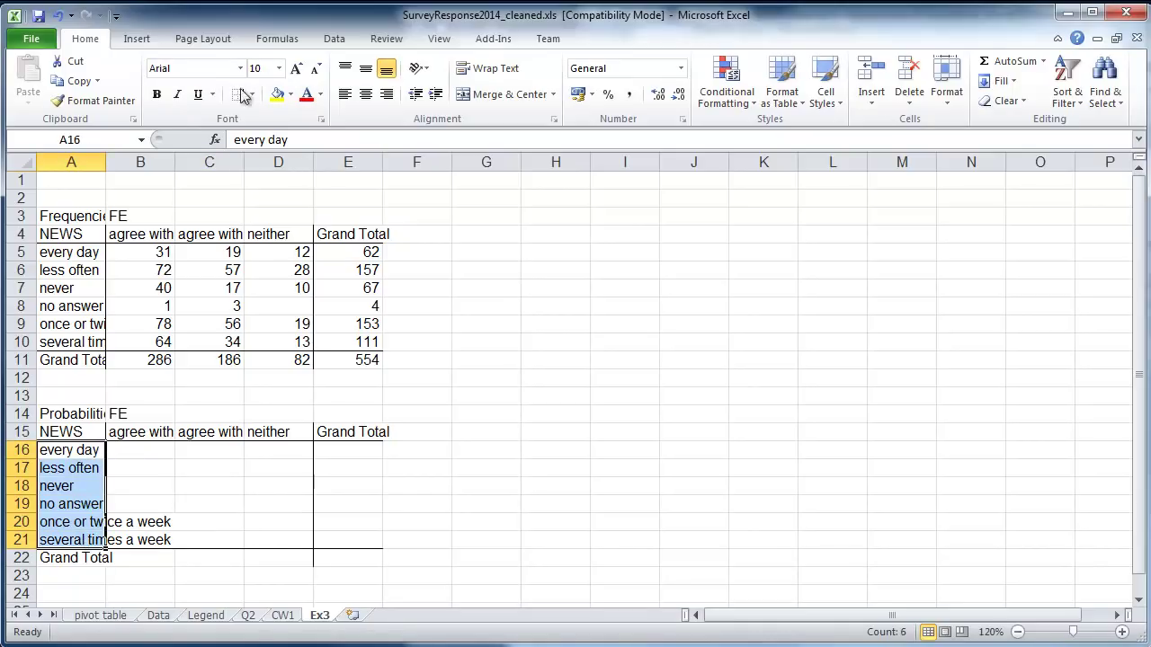
pyautogui.click(224, 454)
pyautogui.click(155, 454)
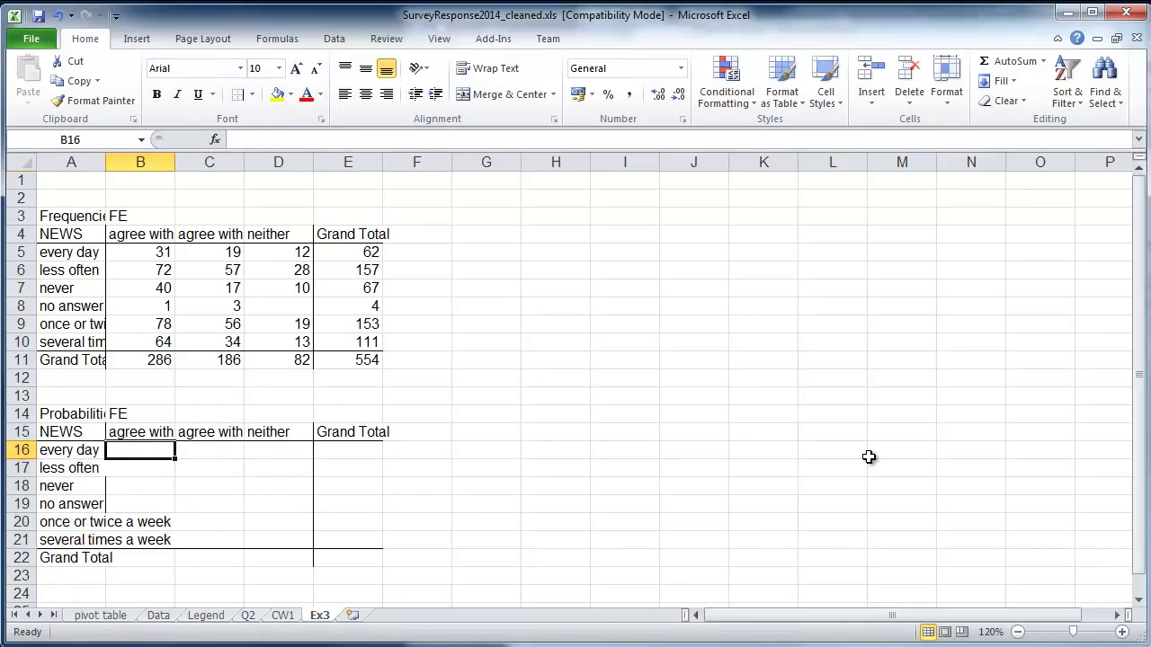
# Step: Enter =B5/E11 in B16, giving the every day probability 0.05596
pyautogui.write('=')
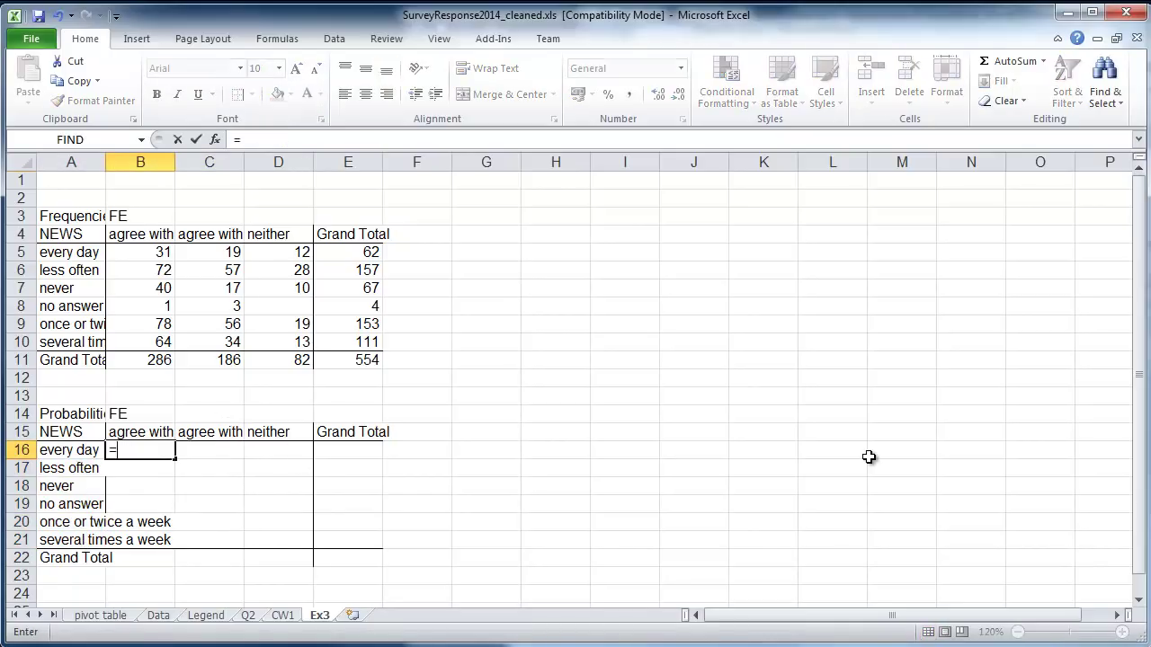
pyautogui.click(141, 252)
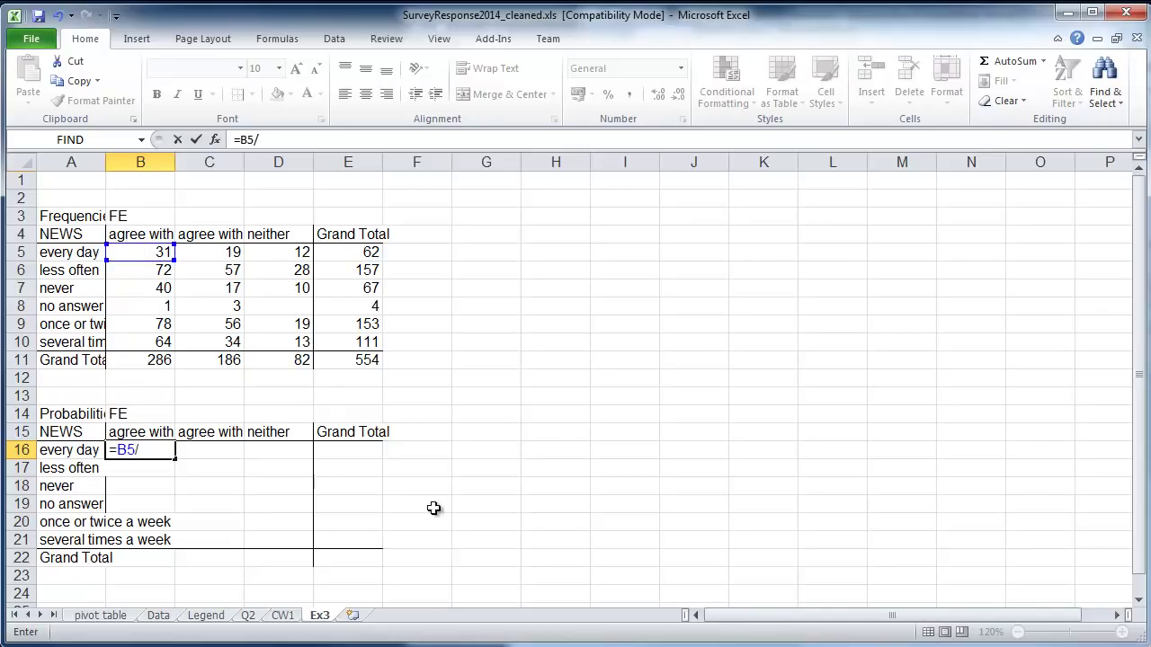
pyautogui.click(361, 360)
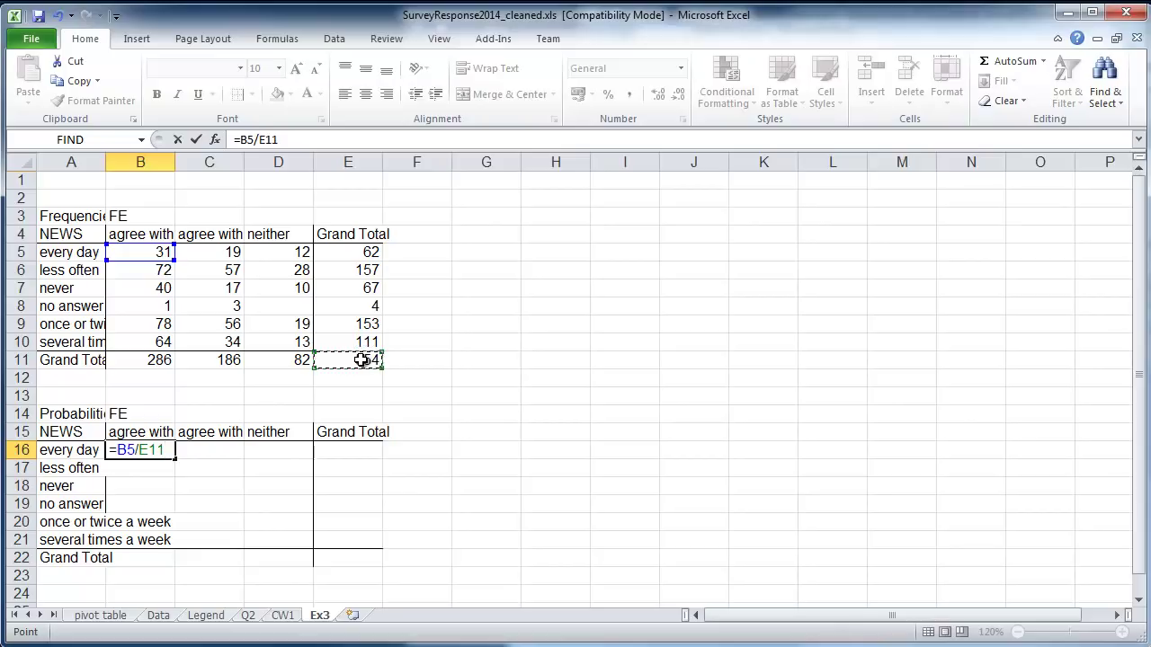
pyautogui.press('Return')
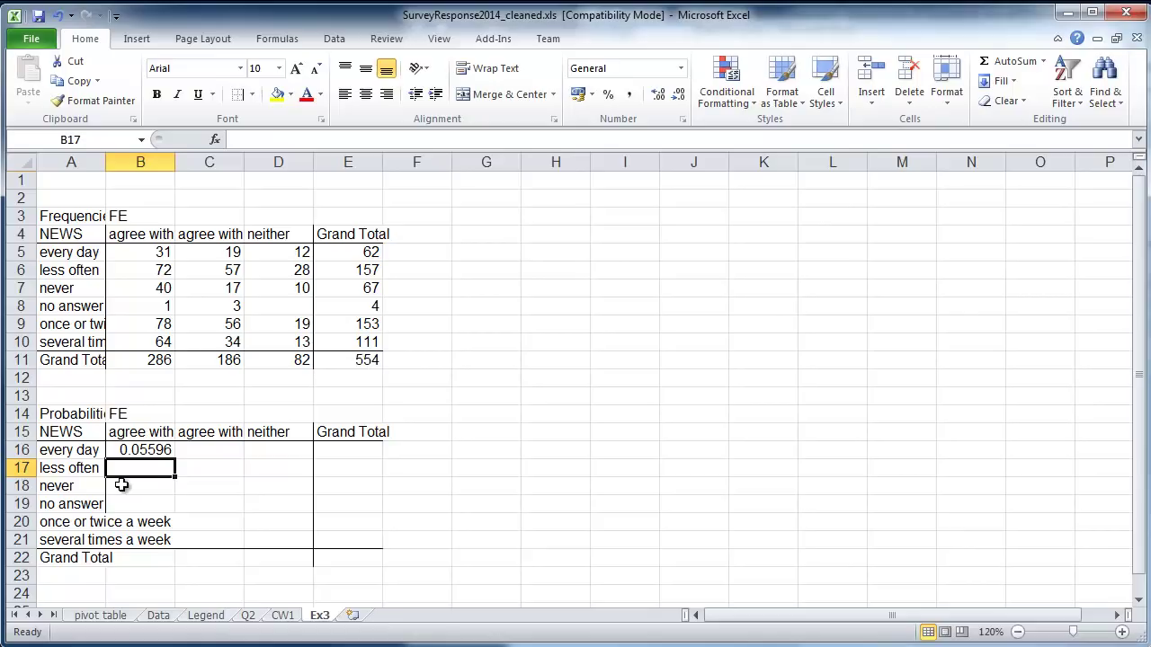
pyautogui.click(180, 450)
pyautogui.click(252, 450)
pyautogui.click(151, 450)
pyautogui.click(218, 450)
pyautogui.click(298, 446)
# Step: Enter =C5/E11 in C16, giving 0.0343
pyautogui.click(220, 451)
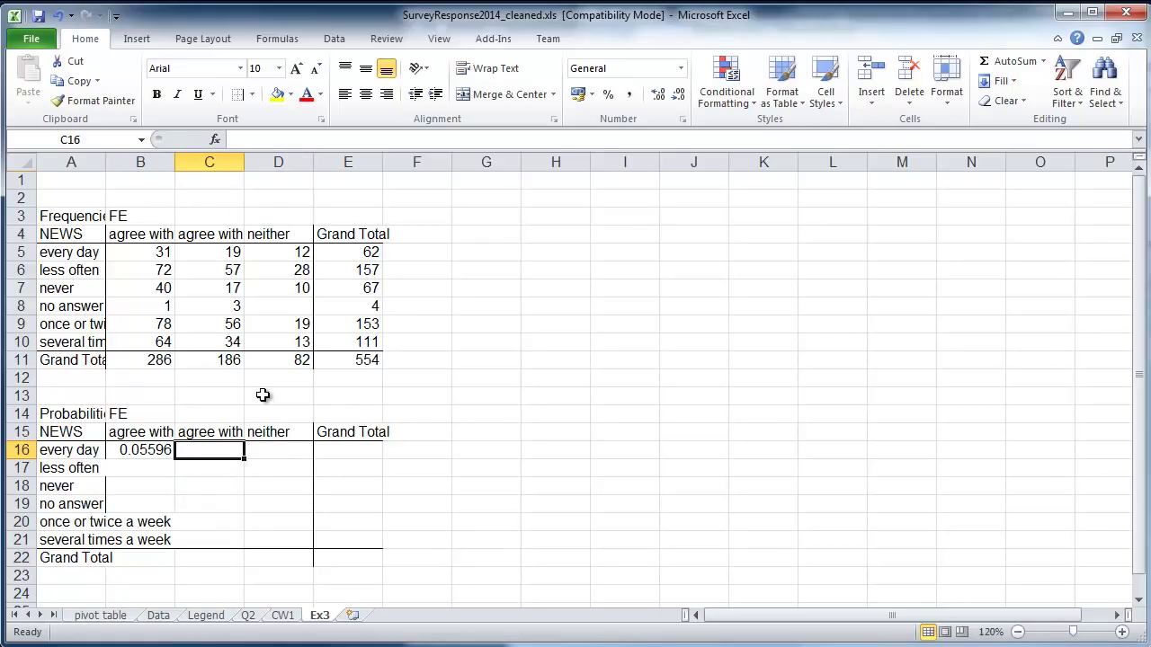
pyautogui.write('=')
pyautogui.click(226, 250)
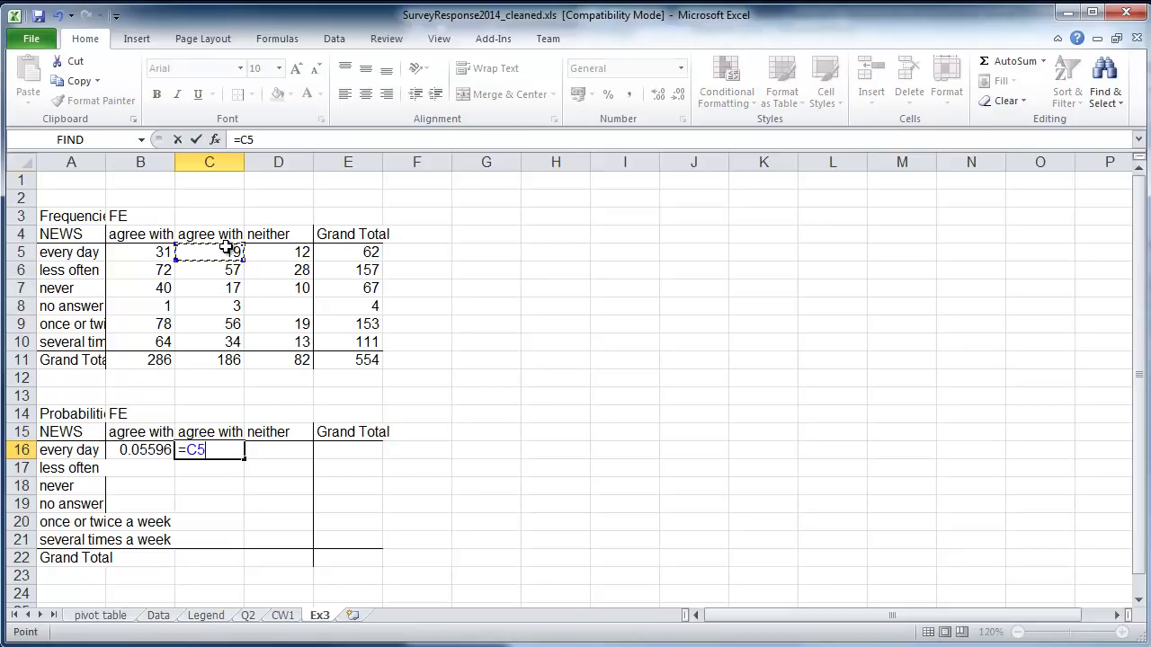
pyautogui.click(359, 360)
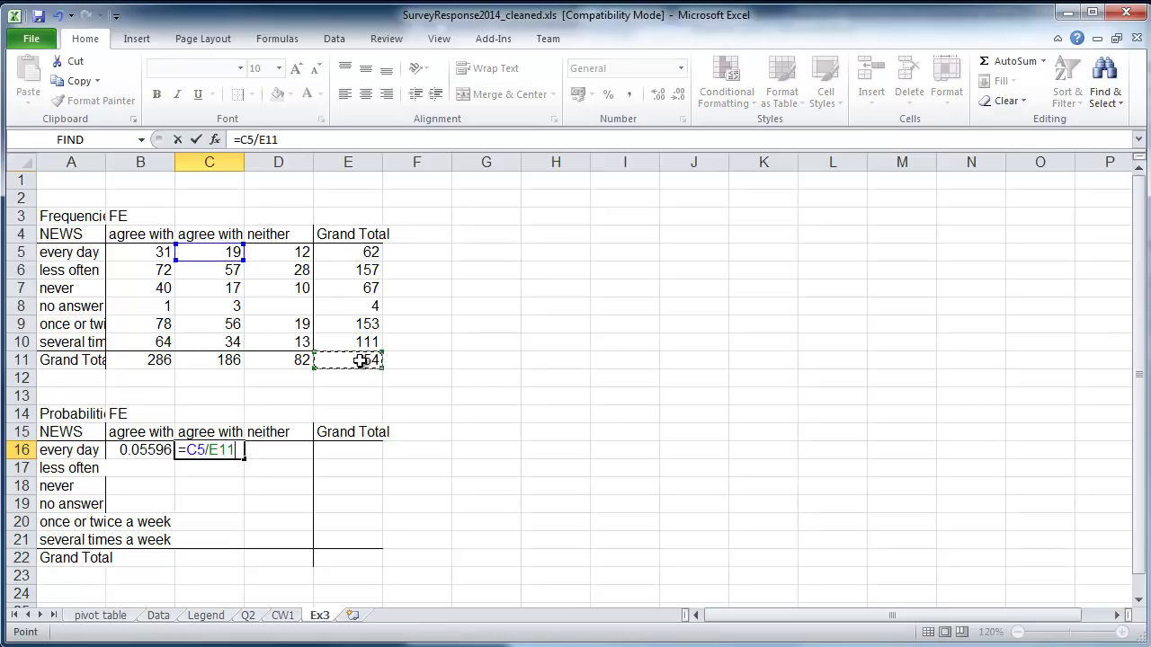
pyautogui.press('Return')
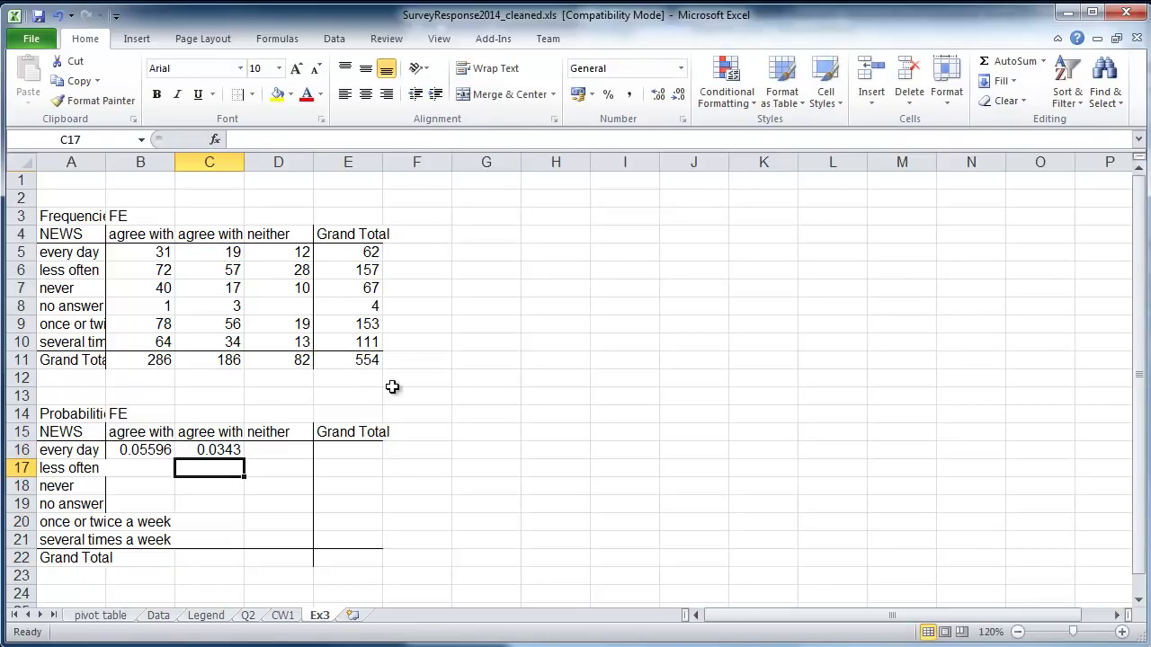
pyautogui.click(156, 447)
# Step: Fill B16's formula across the probability table and inspect the #DIV/0! error in C19
pyautogui.moveTo(176, 459); pyautogui.dragTo(393, 580)
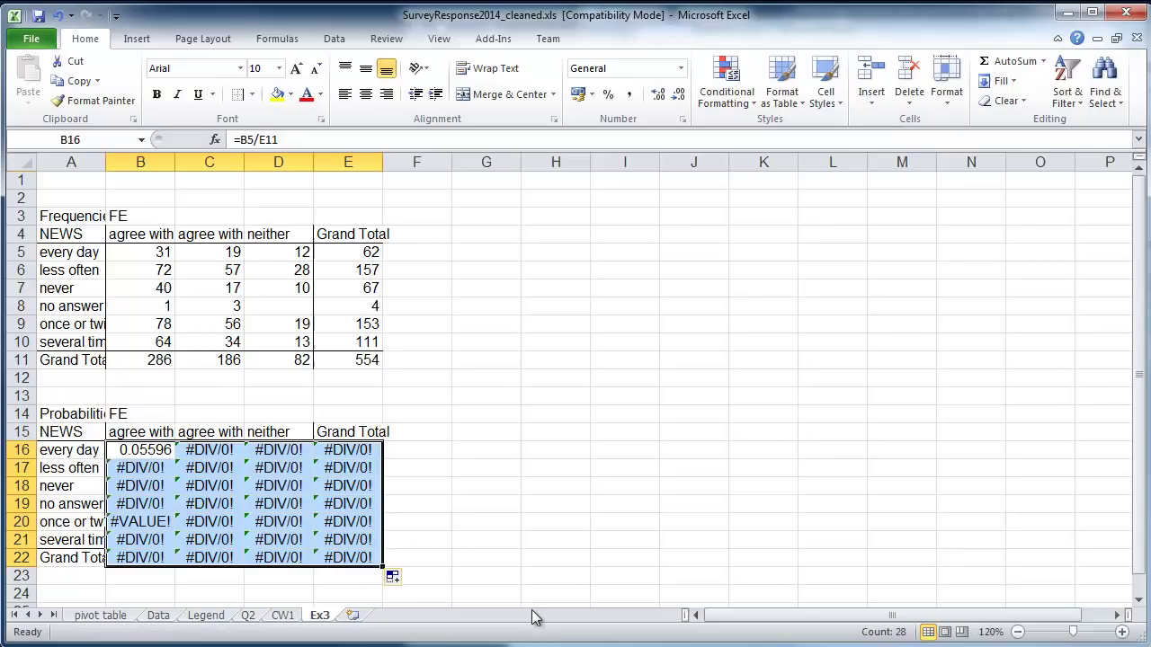
pyautogui.click(217, 501)
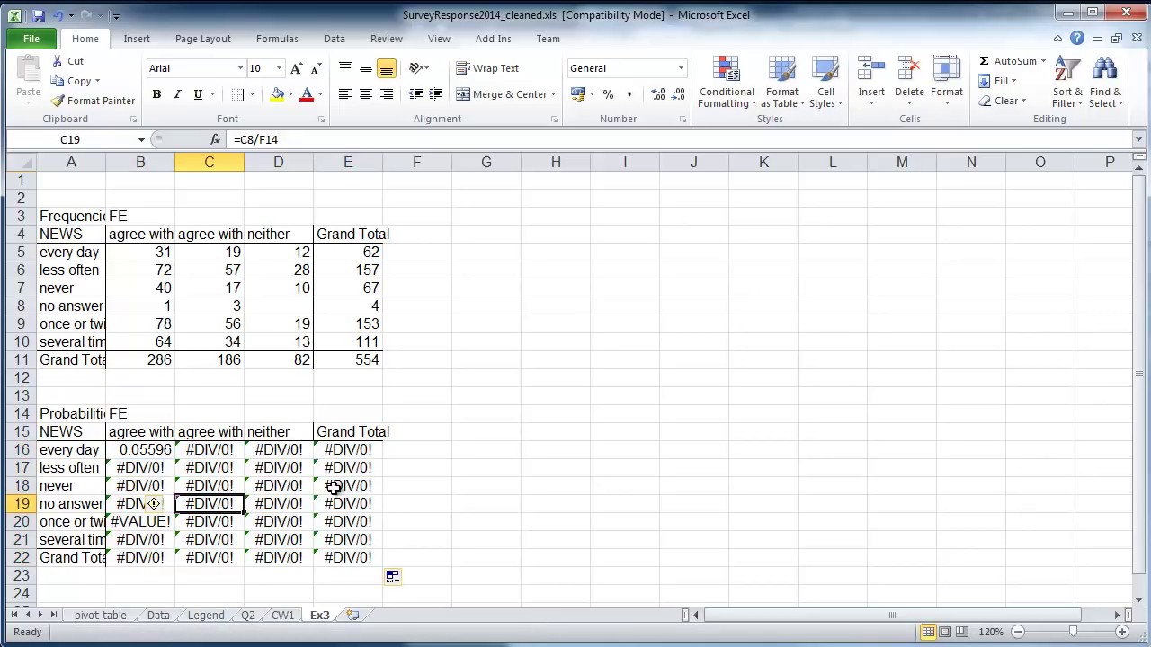
pyautogui.click(150, 449)
pyautogui.doubleClick(150, 449)
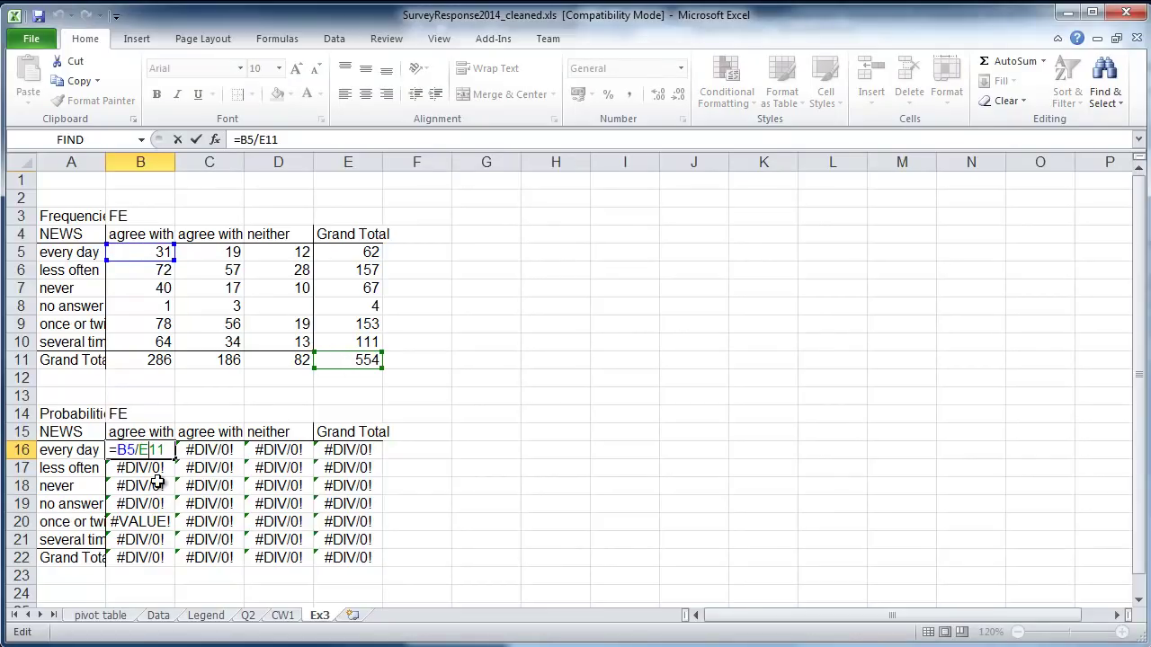
pyautogui.hotkey('ctrl', 'Return')
# Step: Check C16's references, then make B16's grand total absolute: =B5/$E$11
pyautogui.doubleClick(209, 449)
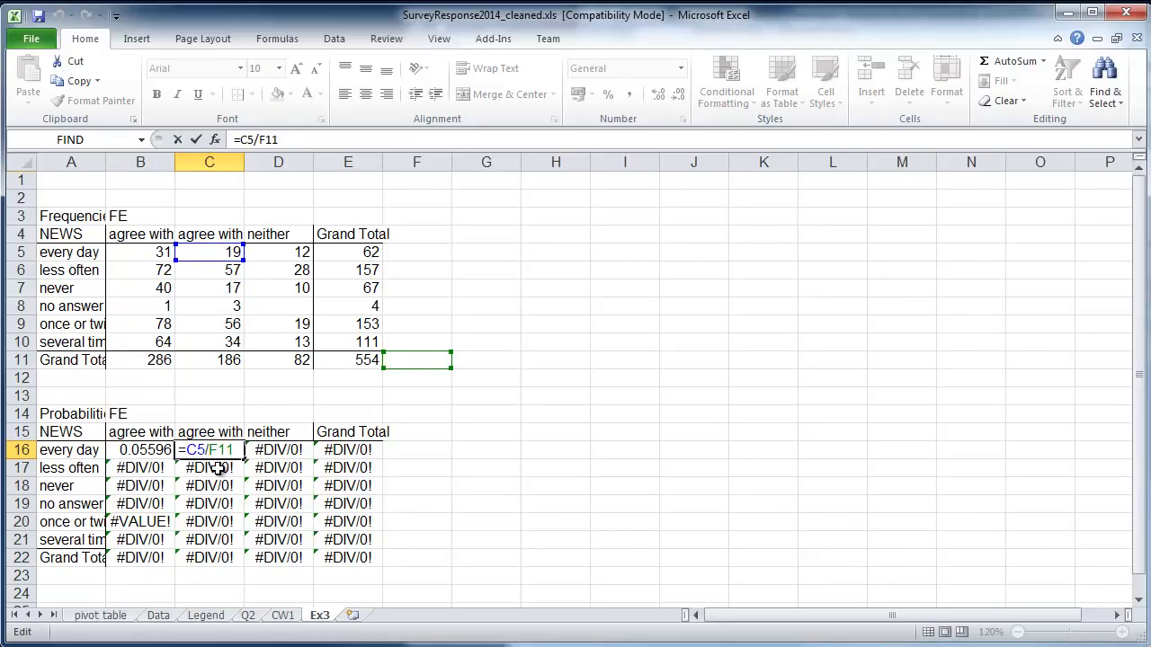
pyautogui.press('Escape')
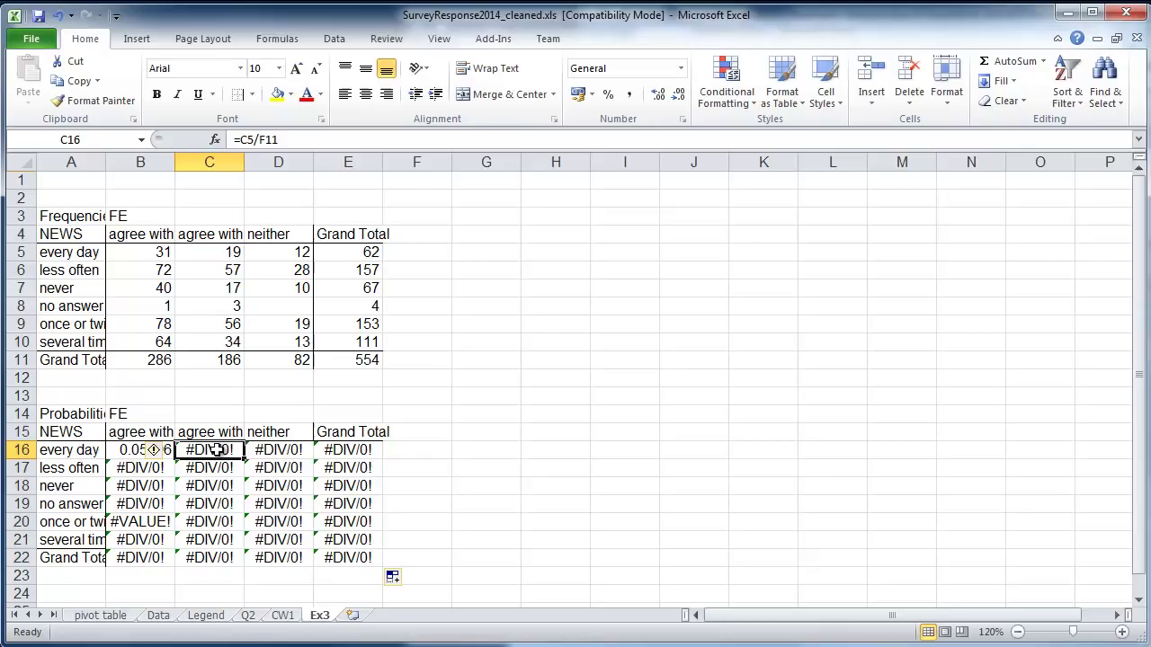
pyautogui.click(139, 445)
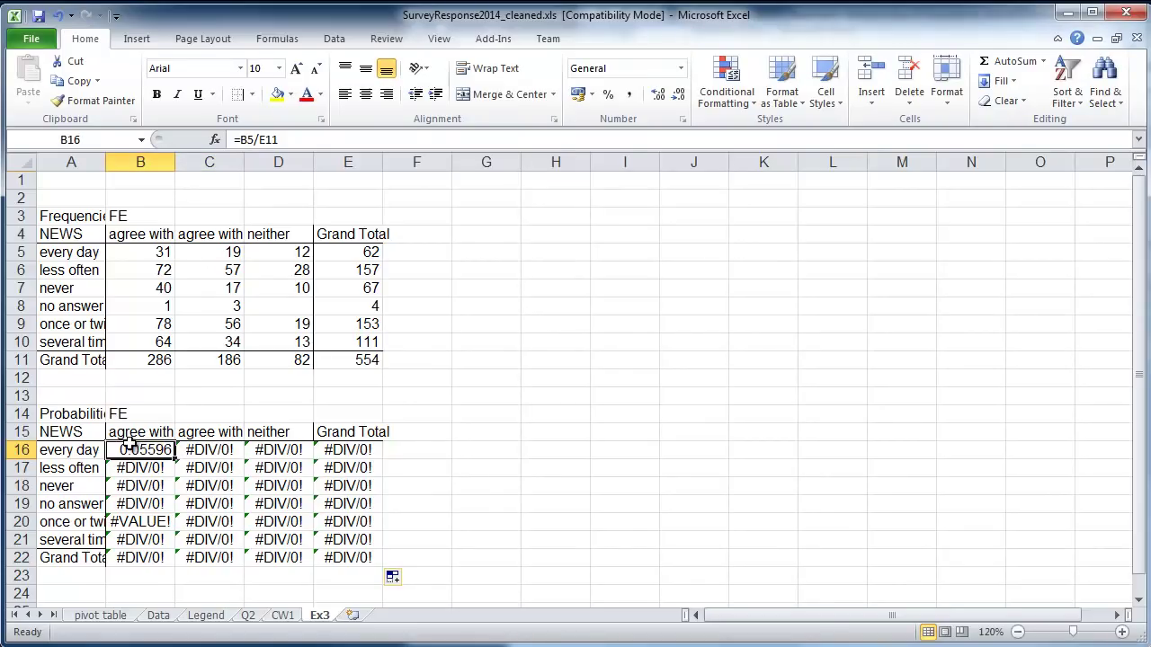
pyautogui.doubleClick(126, 448)
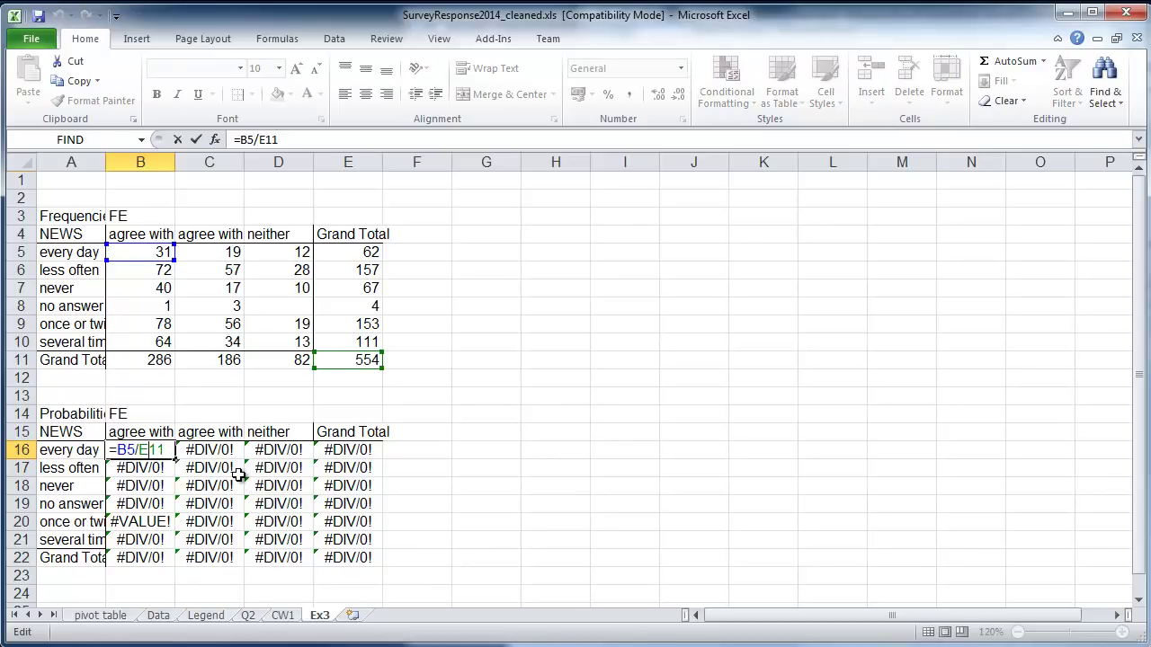
pyautogui.press('F4')
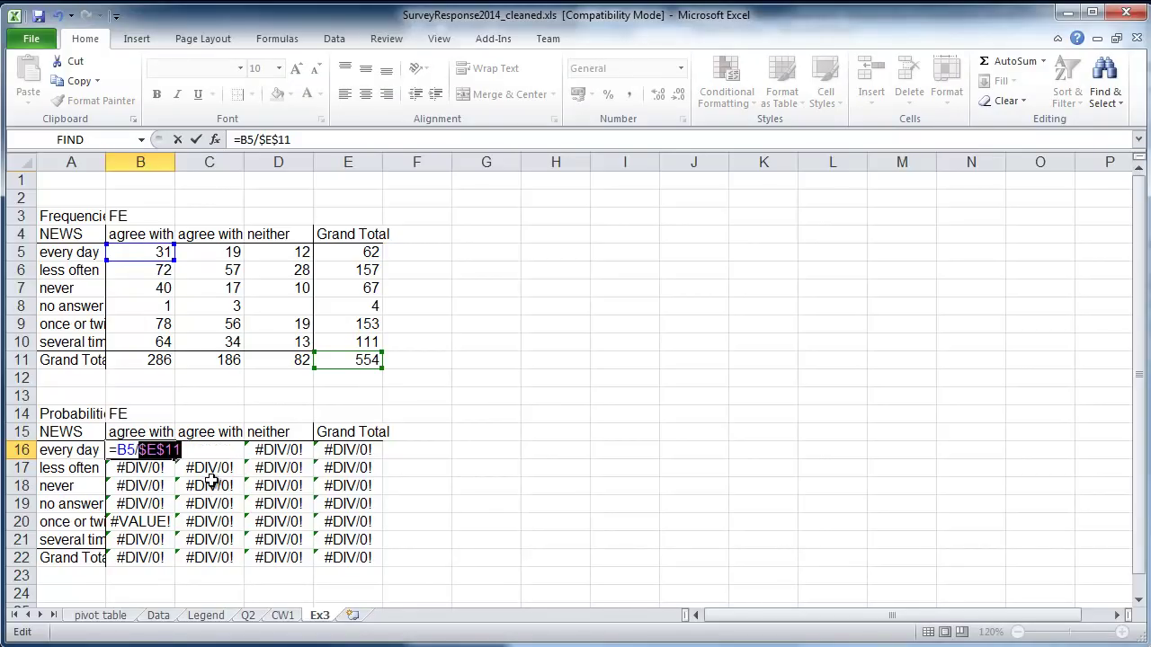
pyautogui.press('Return')
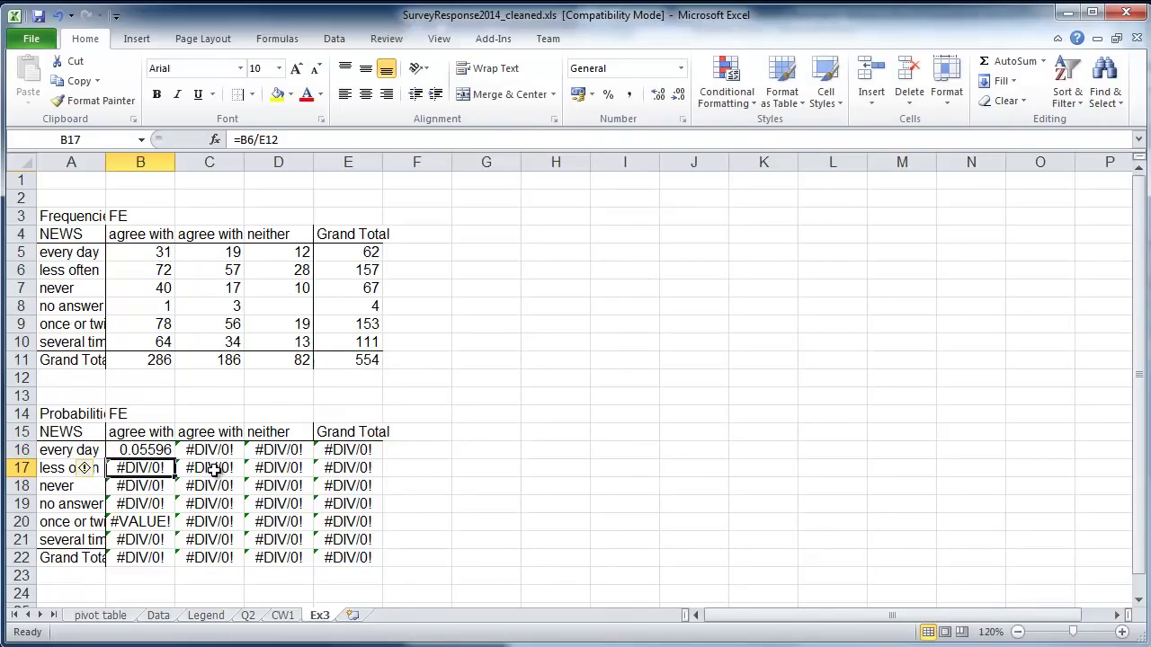
# Step: Fill B16's =B5/$E$11 formula across to E16 and down through row 22
pyautogui.click(171, 454)
pyautogui.moveTo(175, 455); pyautogui.dragTo(384, 564)
pyautogui.moveTo(147, 541); pyautogui.dragTo(360, 537)
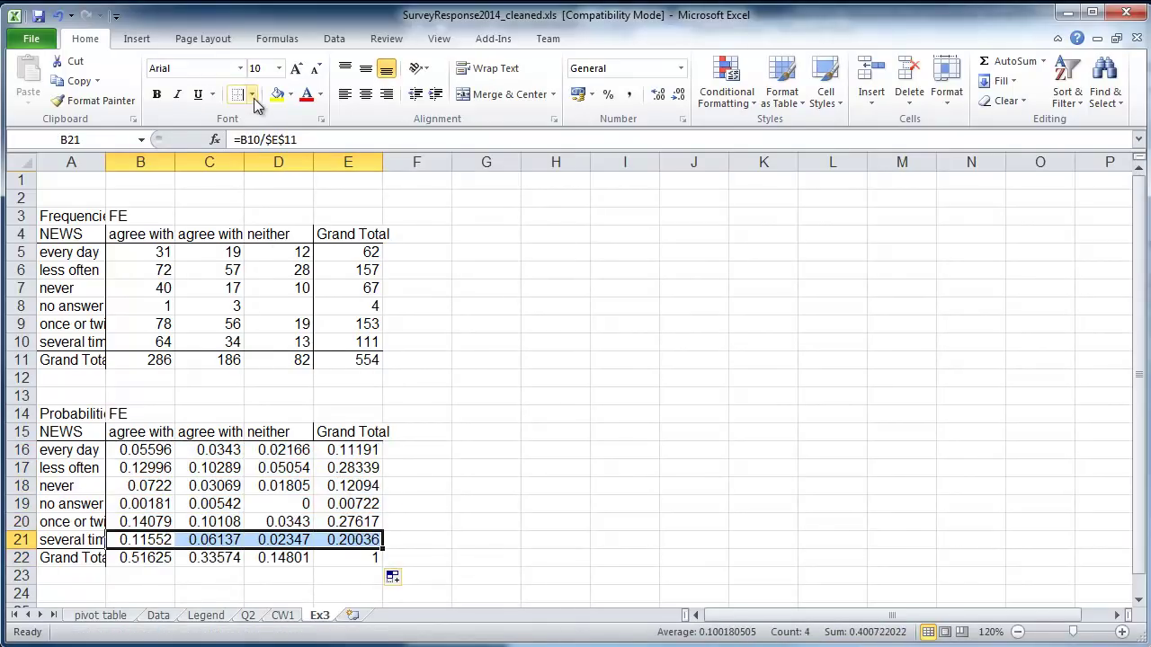
# Step: Add a bottom border under row 21 and a right border on the neither column D15:D22
pyautogui.click(252, 94)
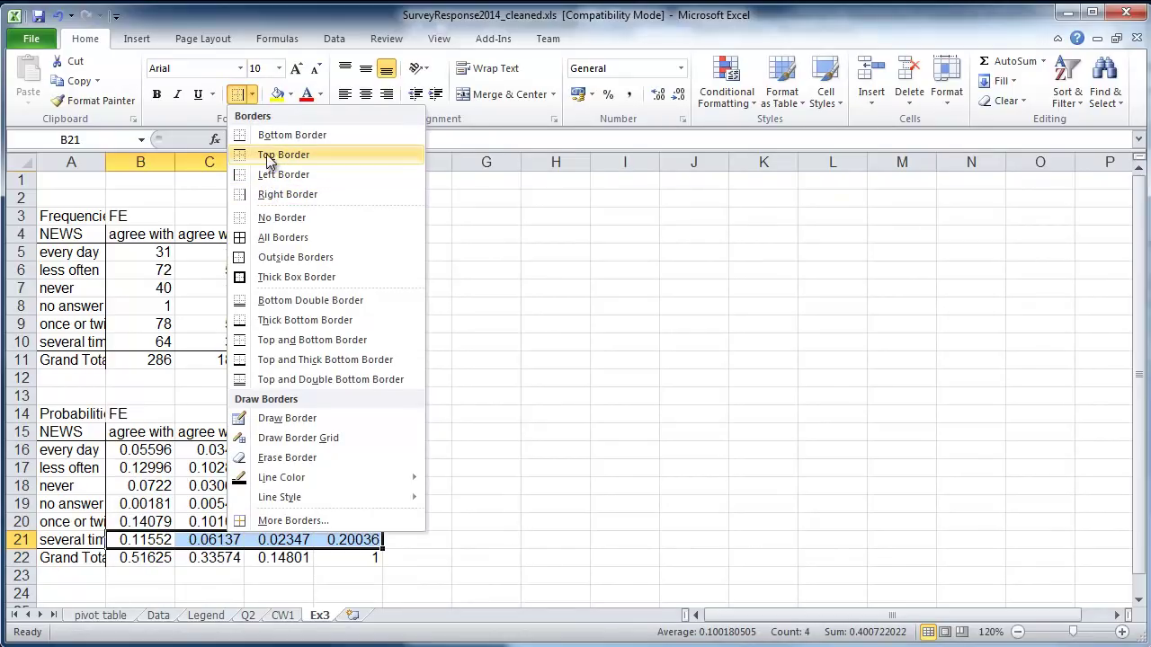
pyautogui.click(274, 135)
pyautogui.moveTo(297, 432); pyautogui.dragTo(286, 557)
pyautogui.click(253, 94)
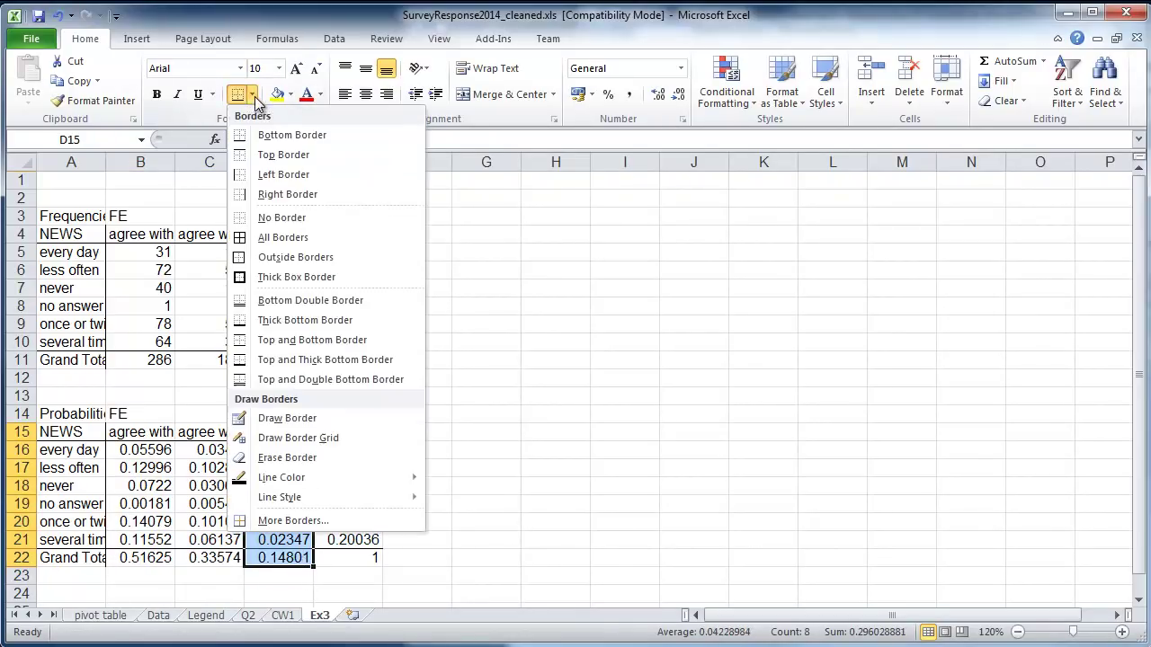
pyautogui.click(267, 195)
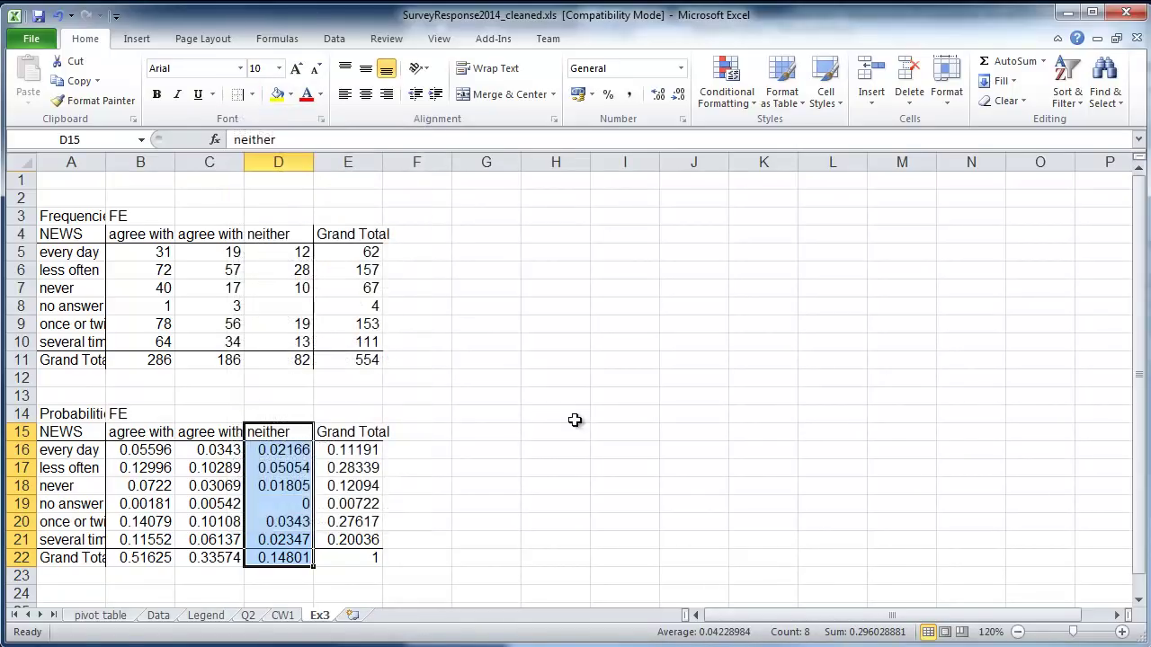
pyautogui.click(580, 444)
# Step: Select the joint probabilities, row totals and column totals to verify they total 1
pyautogui.click(490, 542)
pyautogui.moveTo(126, 449); pyautogui.dragTo(264, 542)
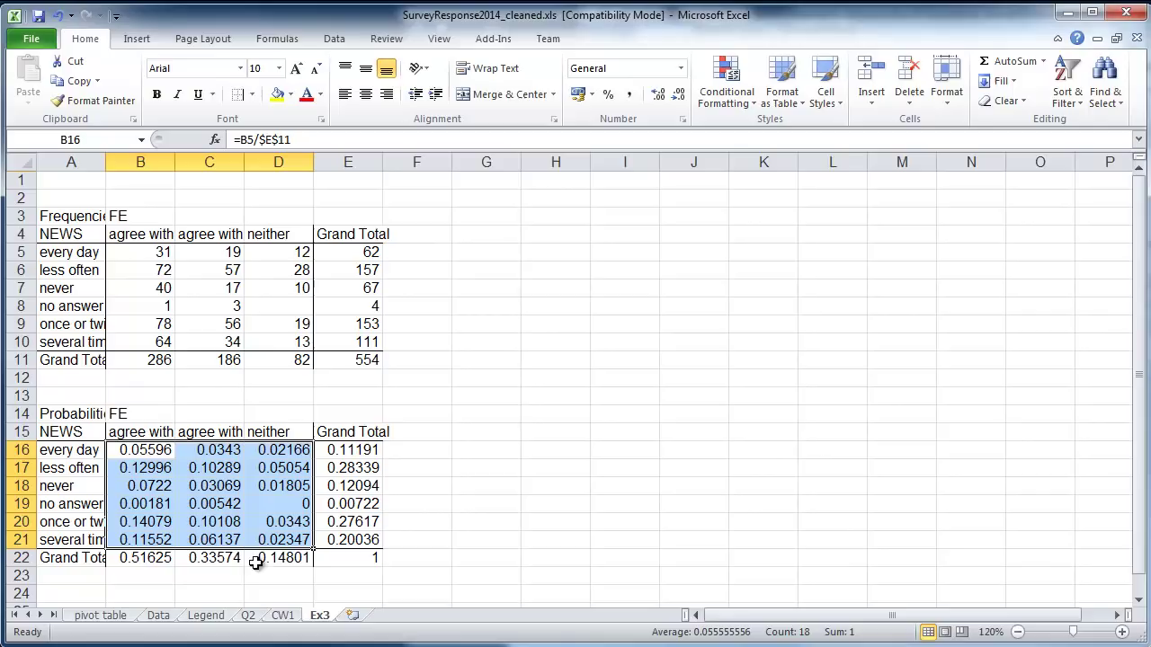
pyautogui.moveTo(363, 451); pyautogui.dragTo(367, 536)
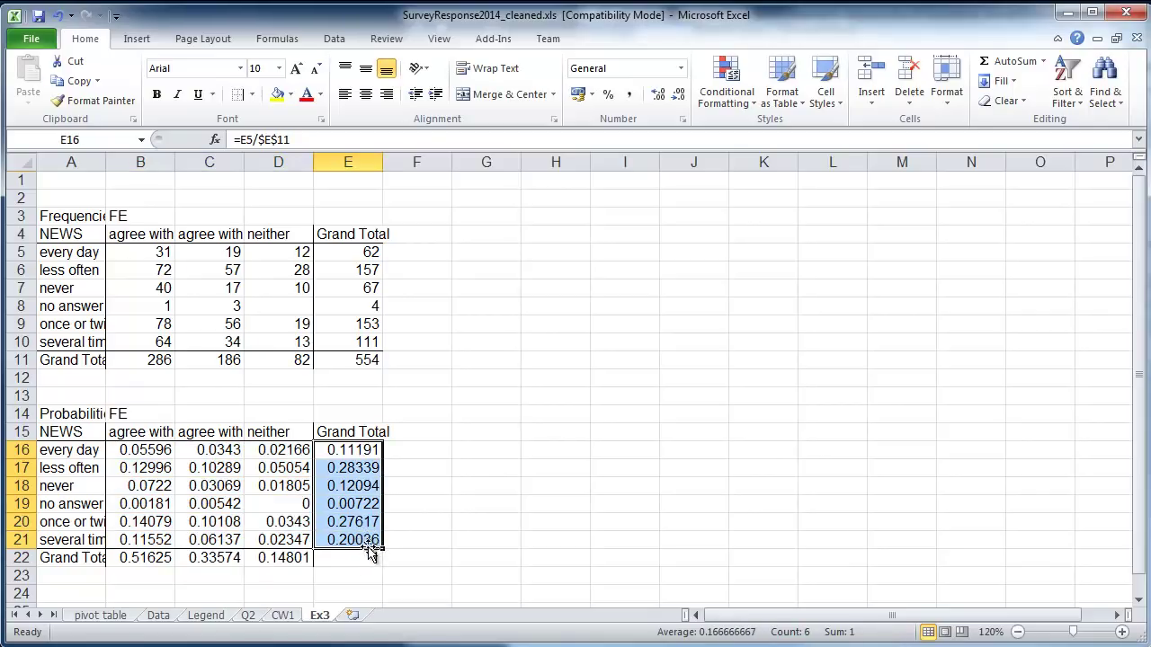
pyautogui.moveTo(153, 559); pyautogui.dragTo(284, 559)
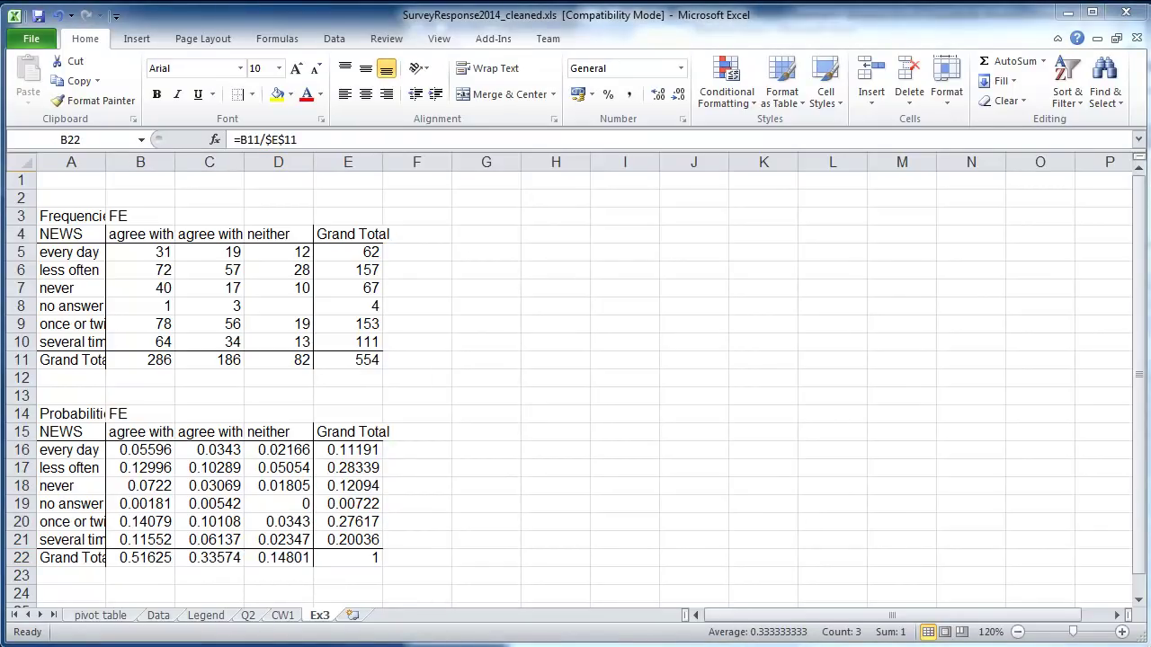
pyautogui.hotkey('alt', 'Tab')
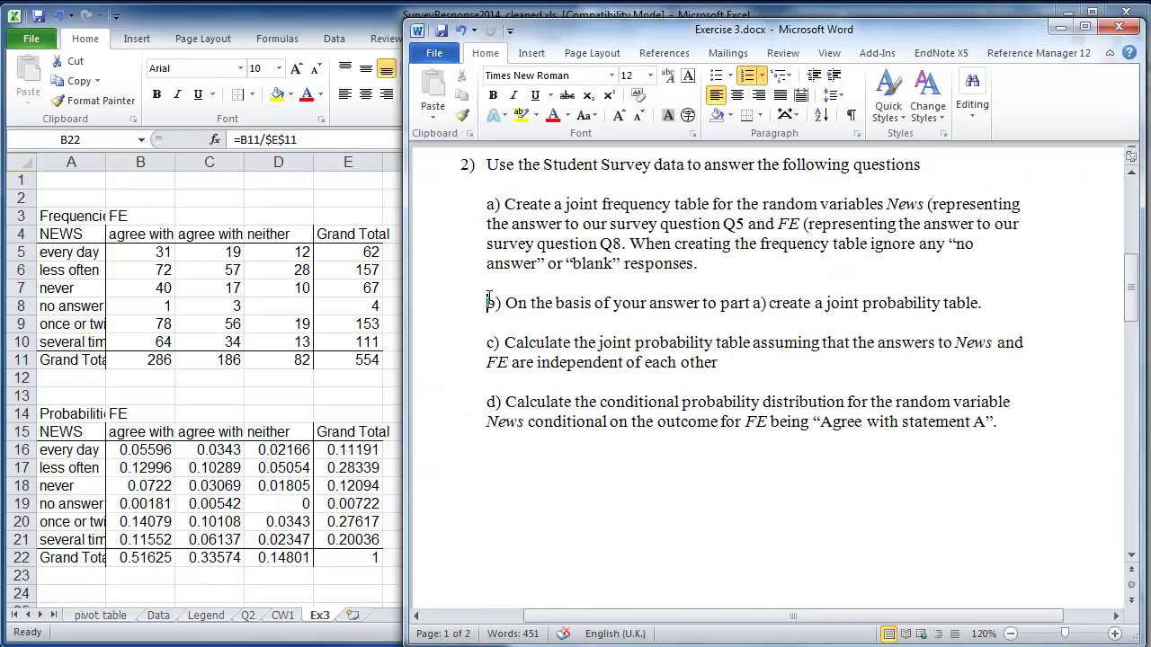
pyautogui.click(546, 342)
pyautogui.click(1061, 30)
# Step: Copy the frequency table A3:E11 and paste it at G15 beside the probability table
pyautogui.moveTo(527, 438); pyautogui.dragTo(530, 449)
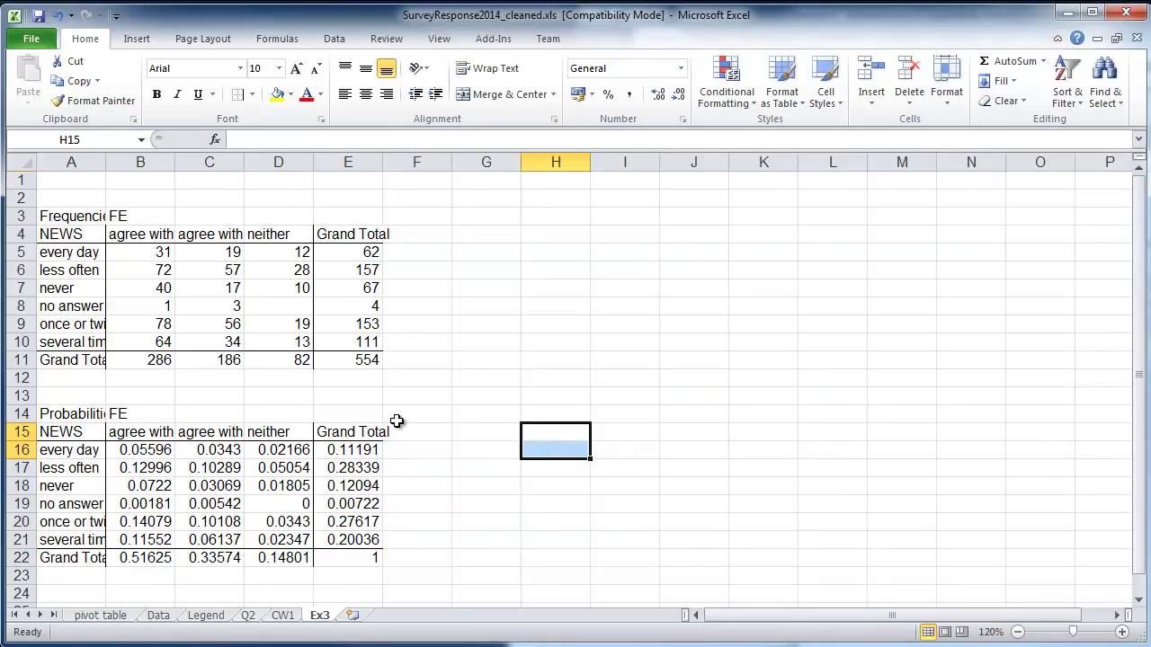
pyautogui.moveTo(39, 435); pyautogui.dragTo(141, 415)
pyautogui.click(208, 467)
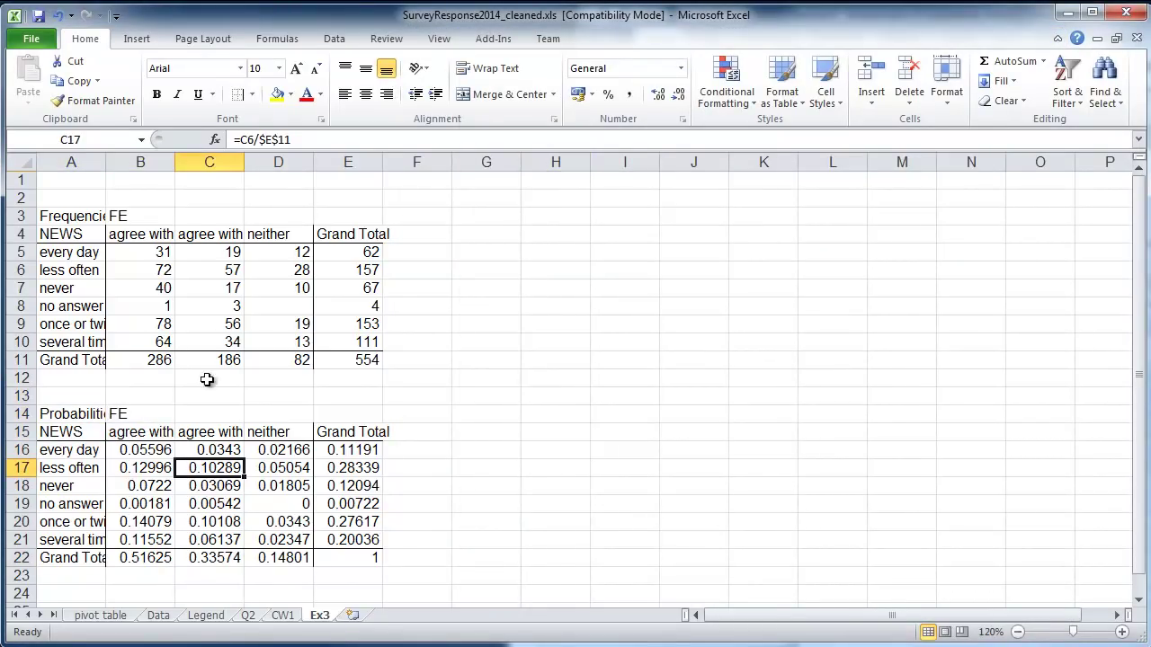
pyautogui.moveTo(65, 218); pyautogui.dragTo(357, 359)
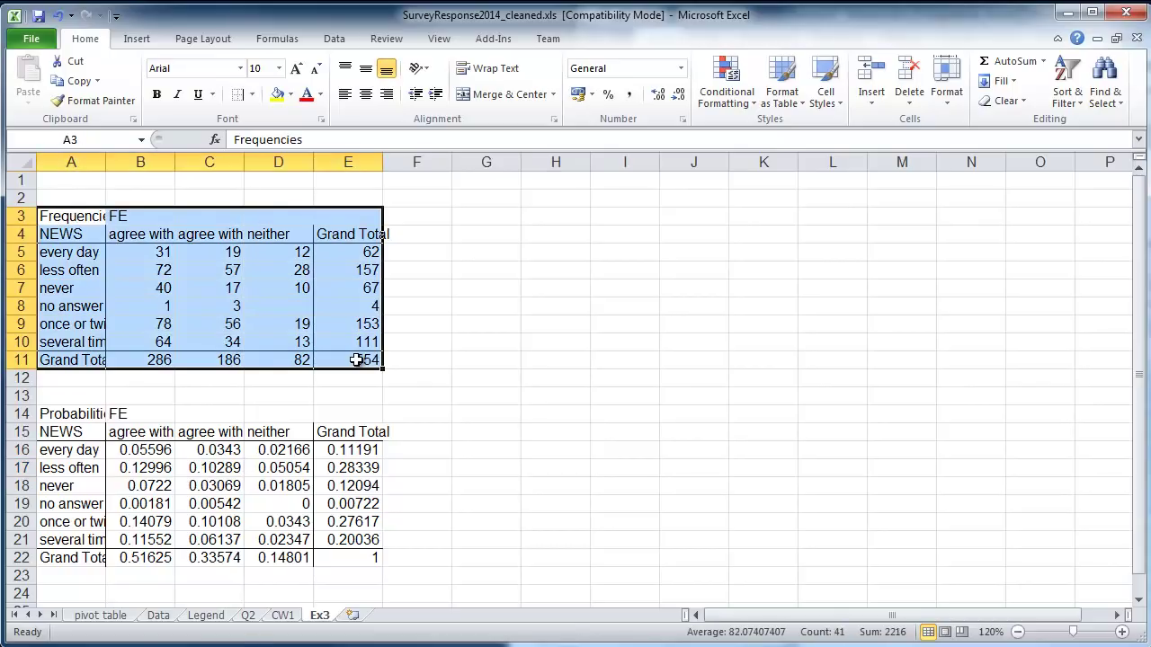
pyautogui.hotkey('ctrl', 'c')
pyautogui.click(490, 429)
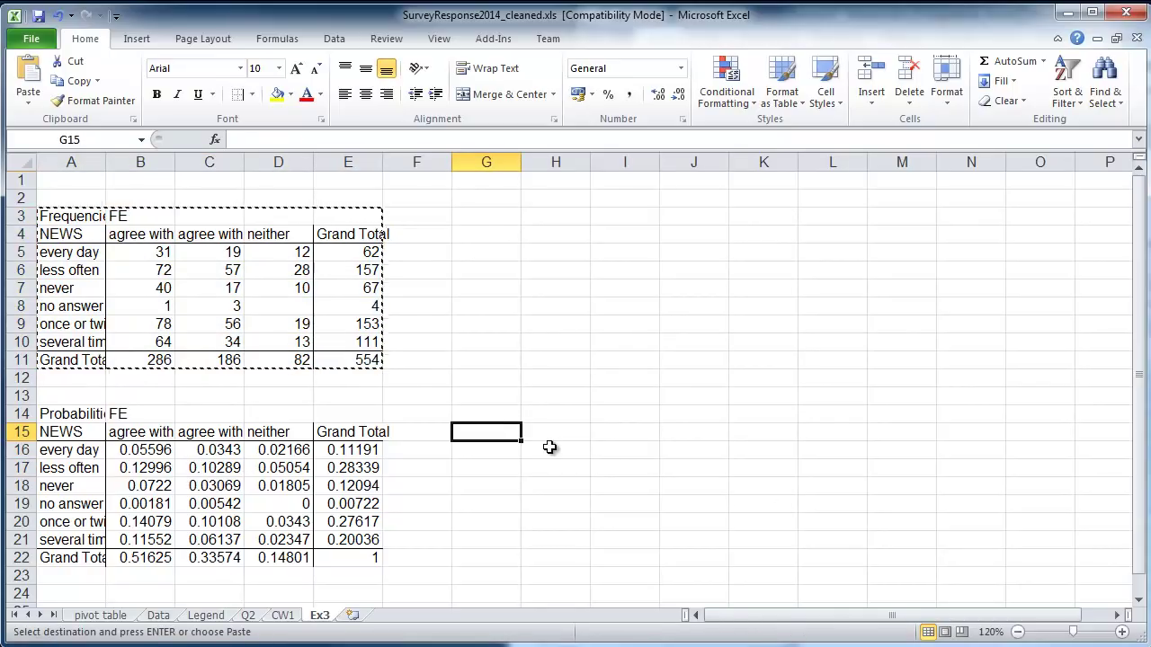
pyautogui.hotkey('ctrl', 'v')
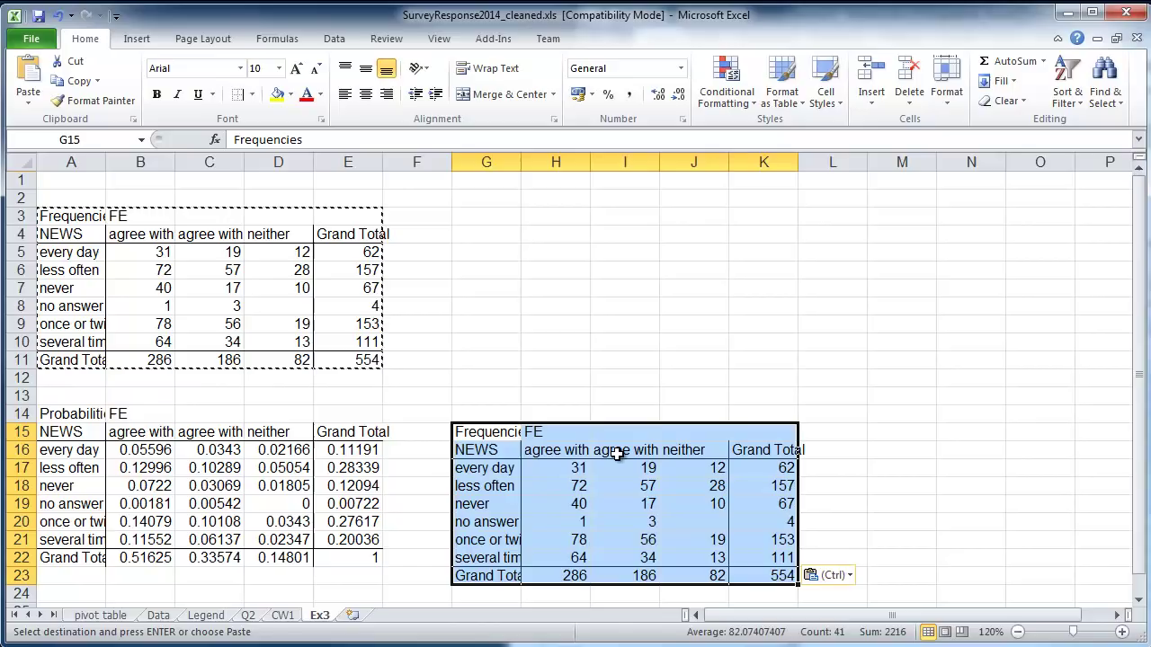
# Step: Redo the paste at G14 instead, then clear its numbers in H16:K22
pyautogui.hotkey('ctrl', 'z')
pyautogui.click(498, 419)
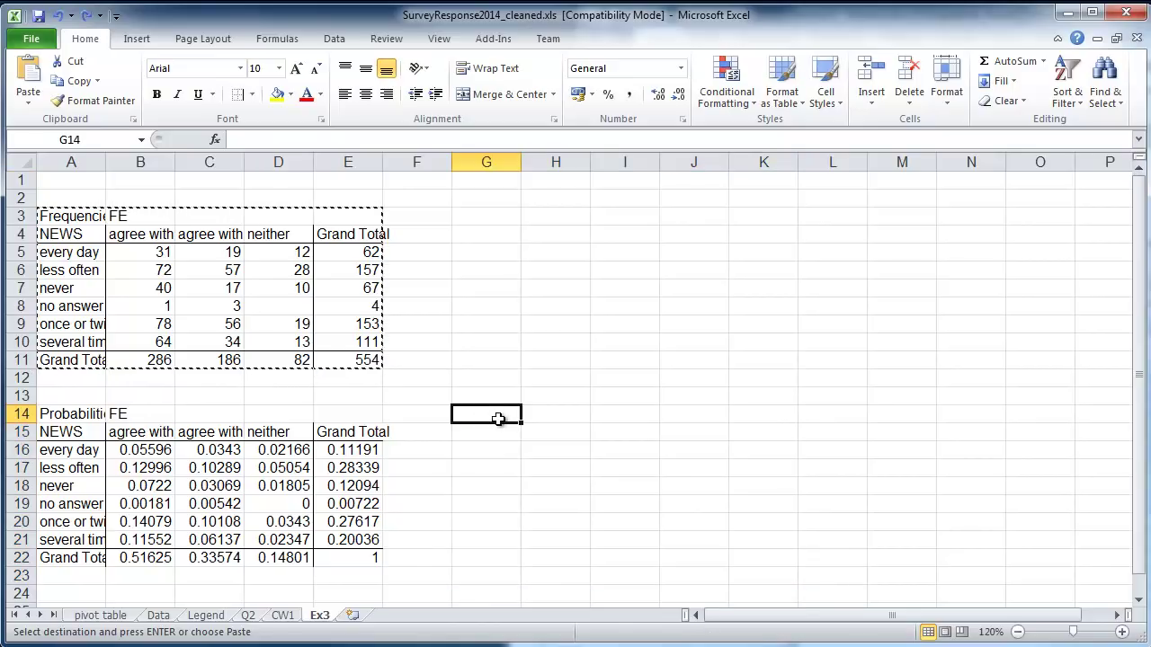
pyautogui.hotkey('ctrl', 'v')
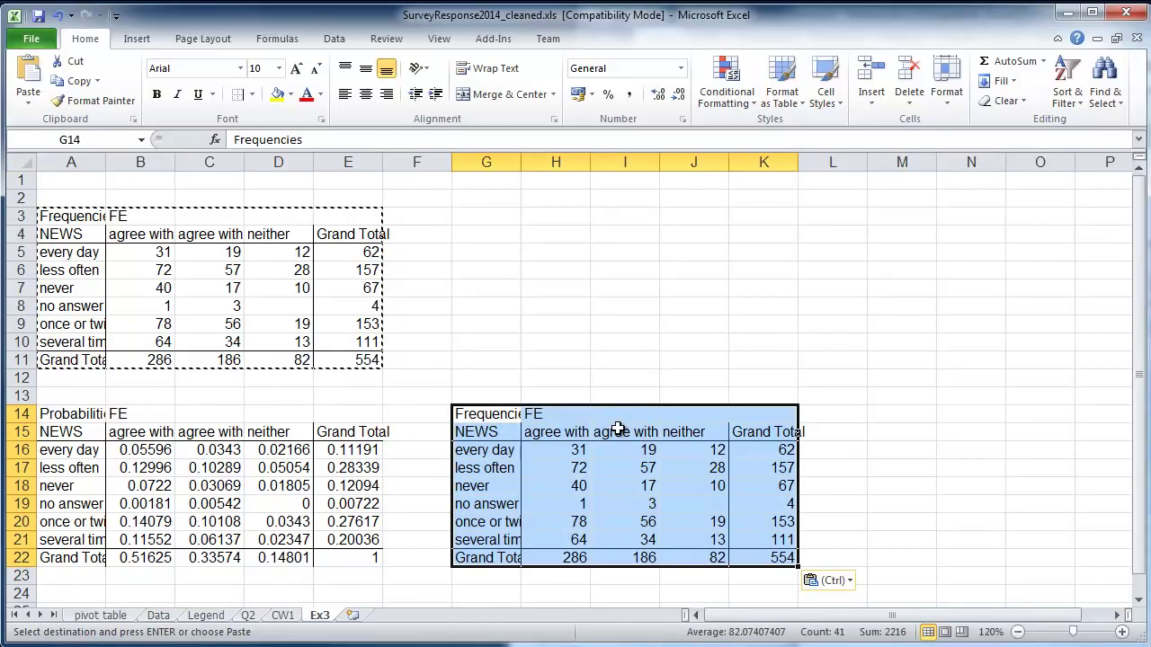
pyautogui.moveTo(561, 451); pyautogui.dragTo(749, 554)
pyautogui.press('Delete')
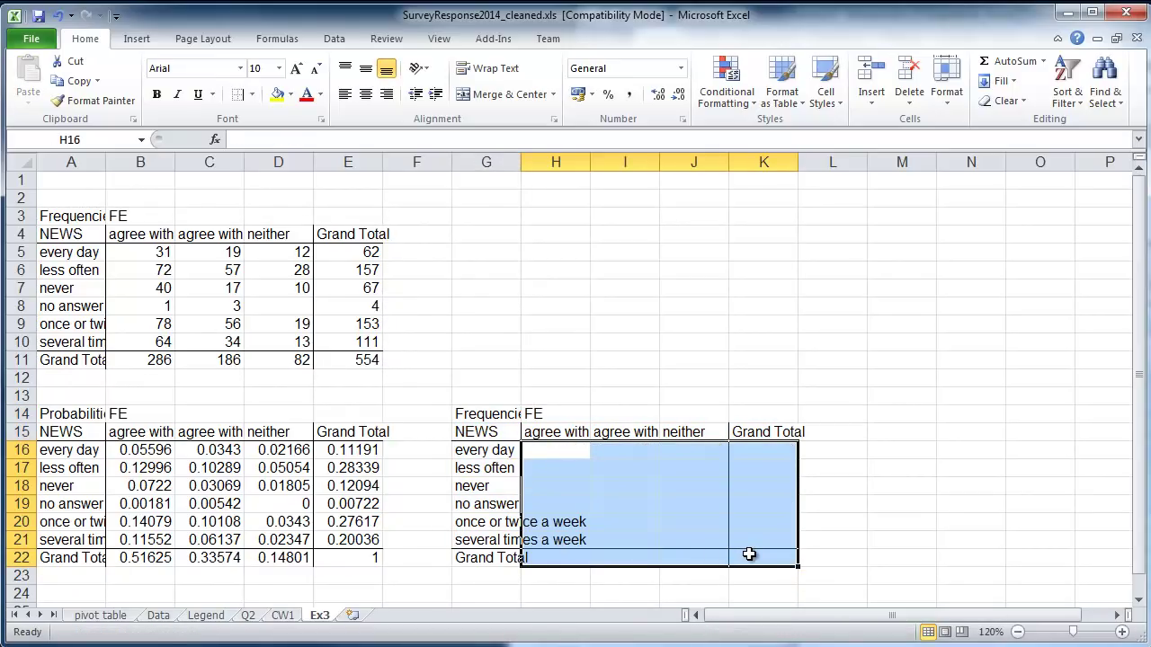
# Step: Paste the row total probabilities E16:E21 into K16 as values only
pyautogui.click(625, 472)
pyautogui.moveTo(569, 448); pyautogui.dragTo(707, 542)
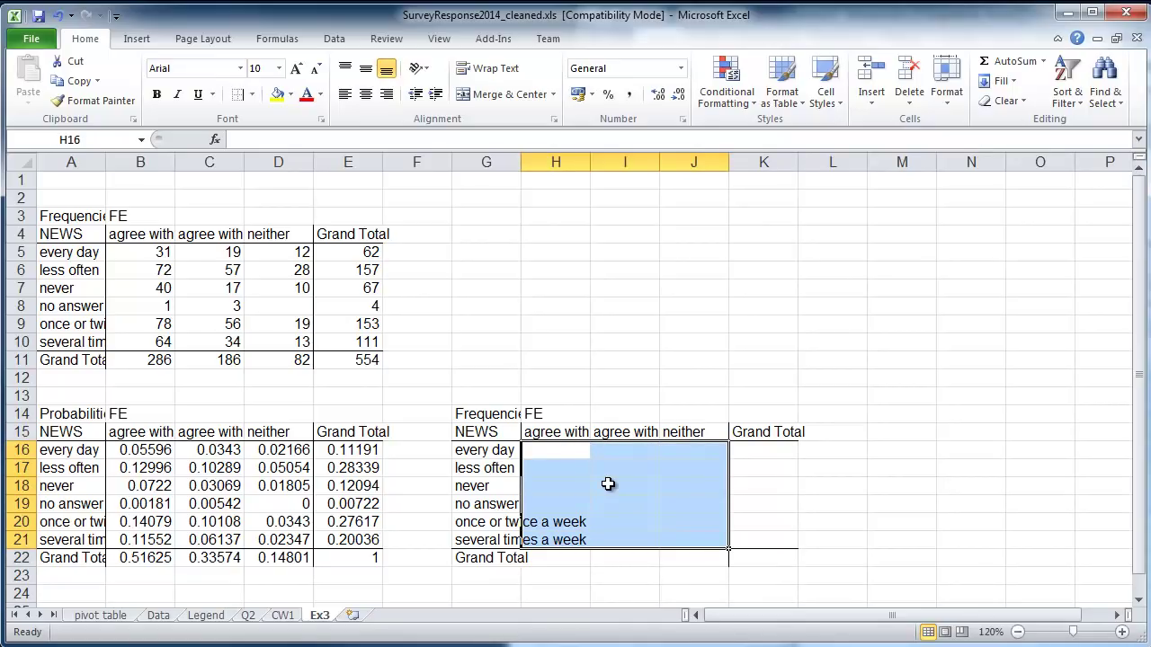
pyautogui.click(351, 453)
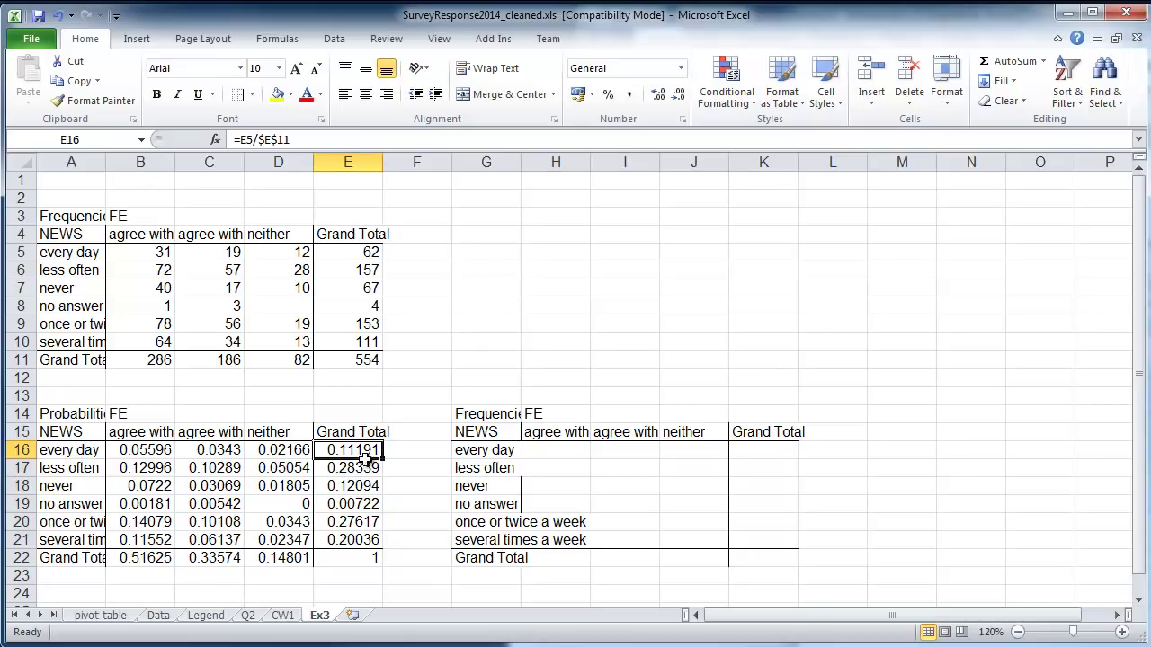
pyautogui.moveTo(136, 557); pyautogui.dragTo(300, 558)
pyautogui.moveTo(343, 449); pyautogui.dragTo(349, 545)
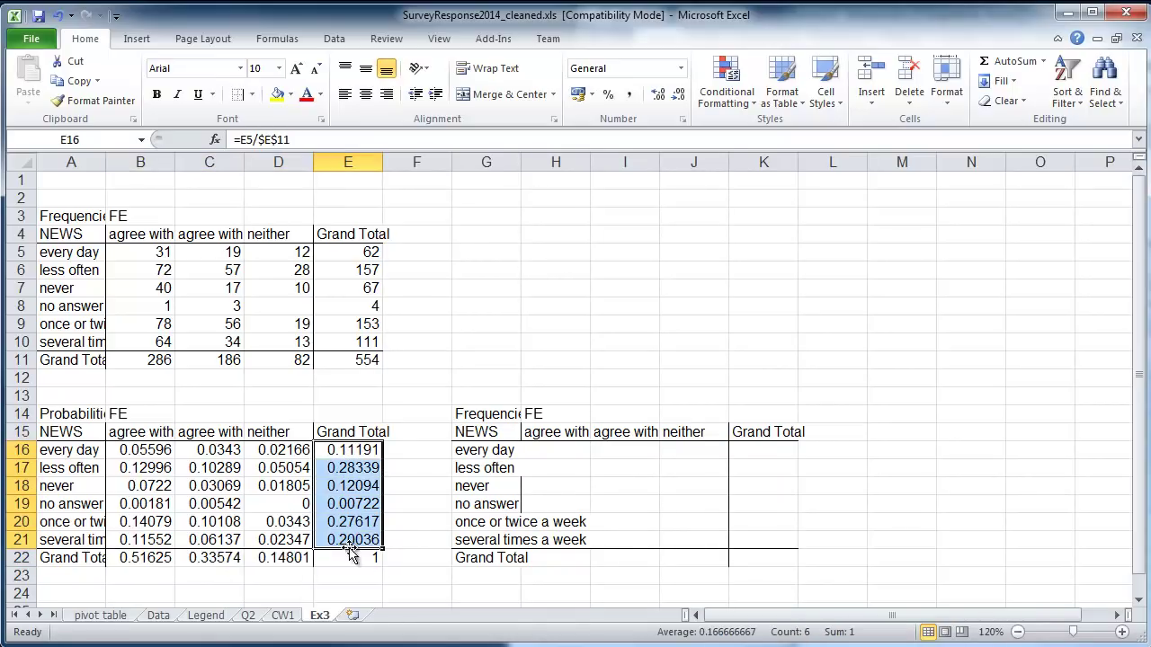
pyautogui.hotkey('ctrl', 'c')
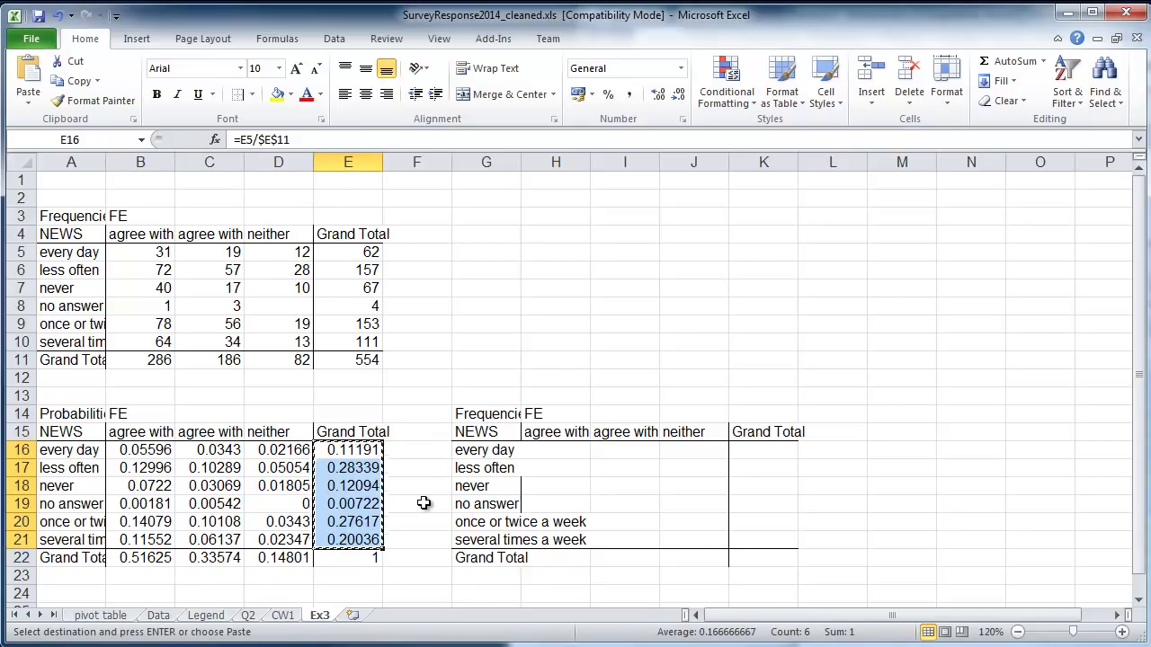
pyautogui.click(763, 450)
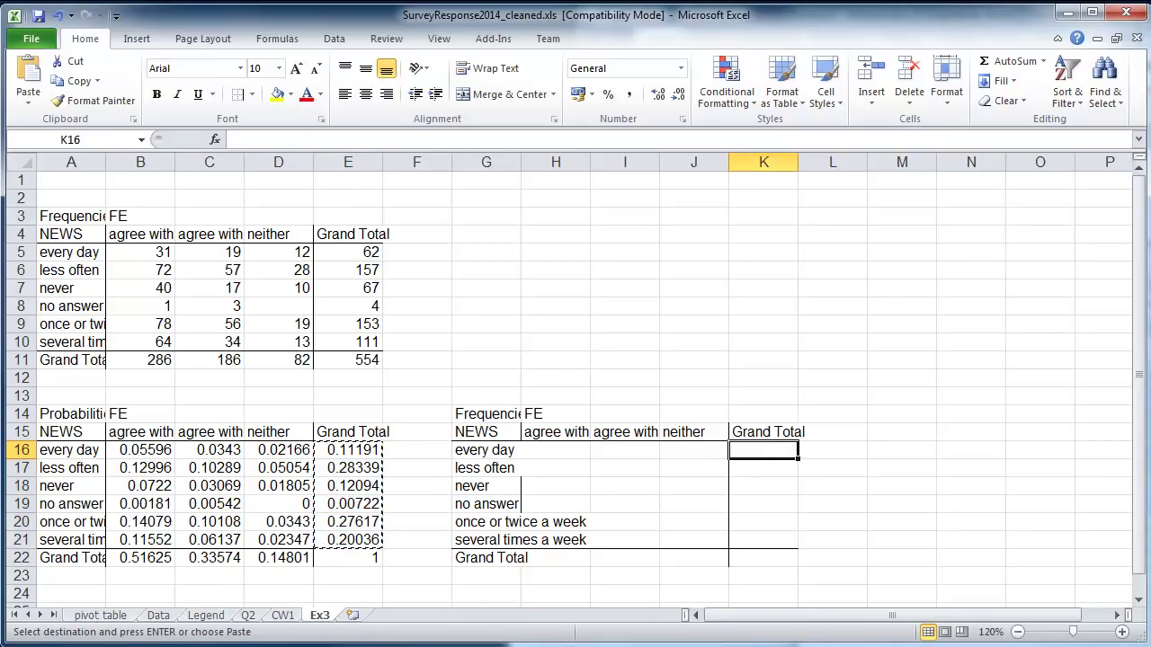
pyautogui.click(27, 101)
pyautogui.click(38, 221)
# Step: Paste the column totals B22:D22 into H22 as values only
pyautogui.moveTo(126, 558); pyautogui.dragTo(266, 557)
pyautogui.hotkey('ctrl', 'c')
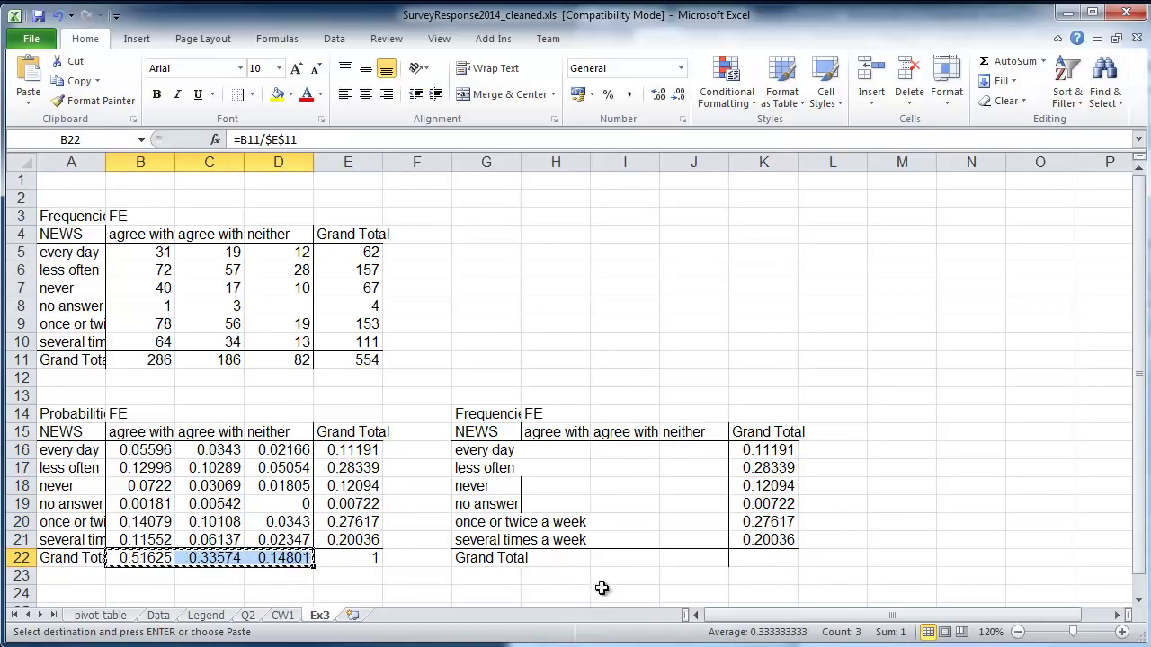
pyautogui.click(552, 561)
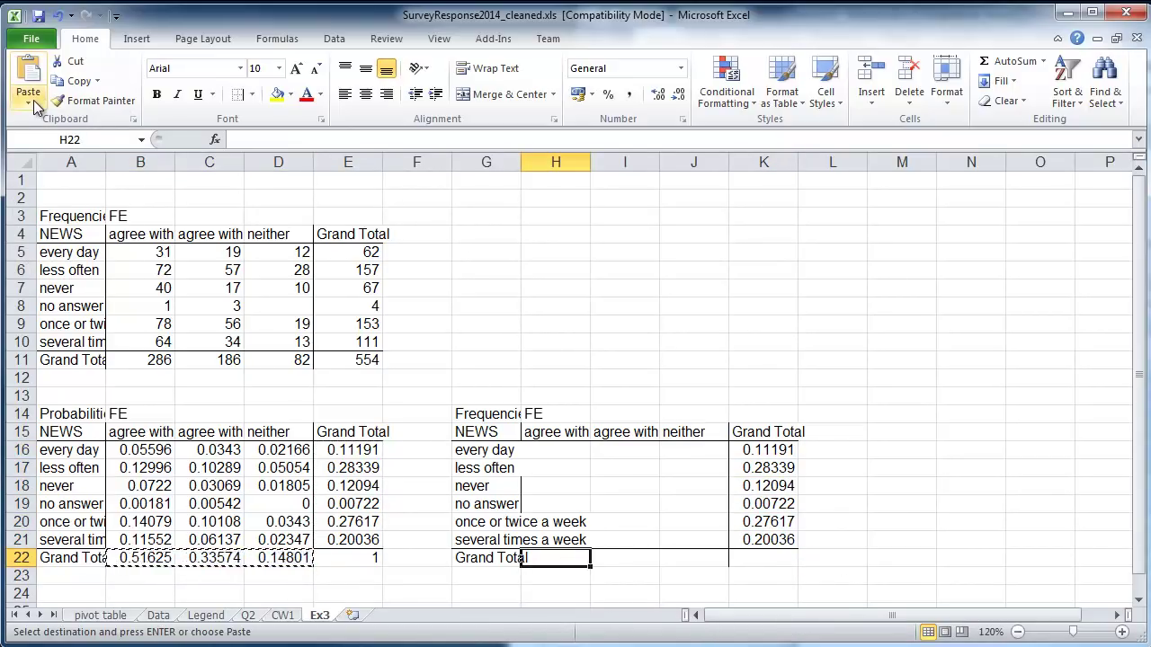
pyautogui.click(28, 101)
pyautogui.click(36, 214)
# Step: Check the pasted values in the new table's Grand Total column
pyautogui.click(700, 311)
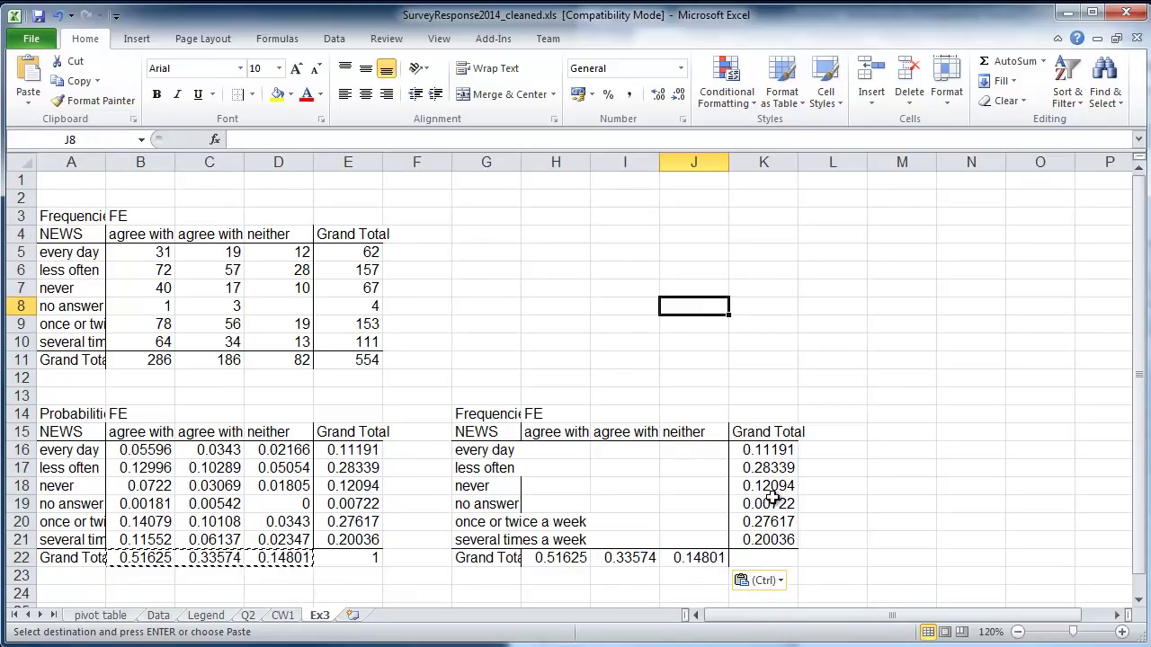
pyautogui.doubleClick(766, 503)
pyautogui.click(774, 521)
pyautogui.click(771, 454)
pyautogui.click(772, 503)
pyautogui.click(778, 521)
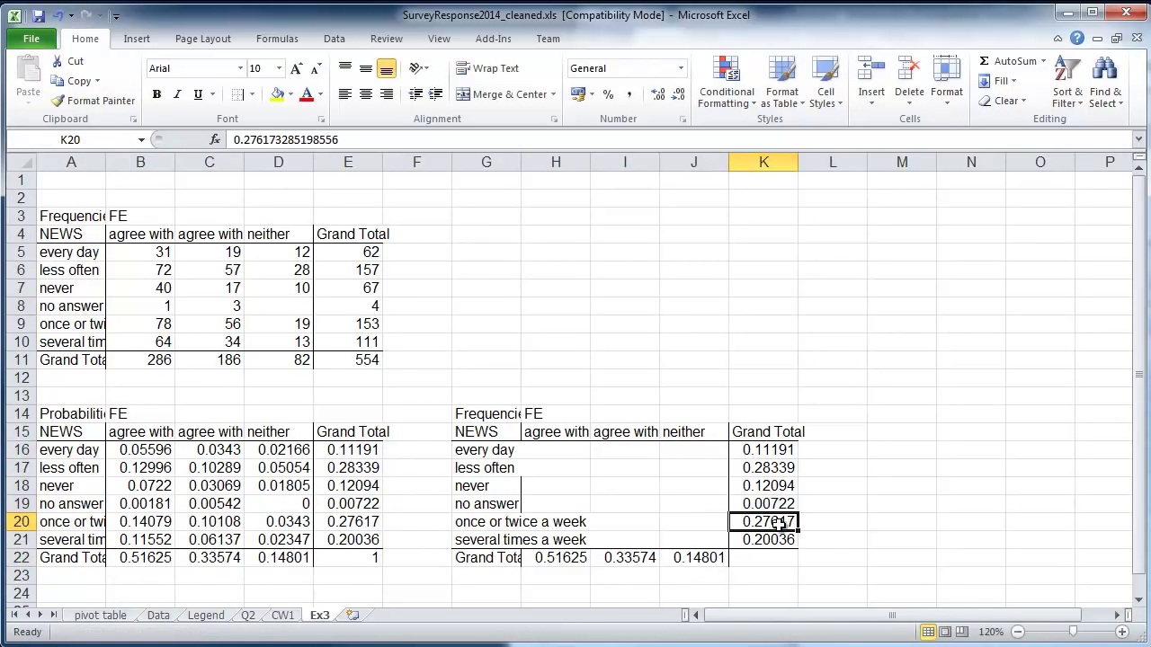
pyautogui.click(557, 449)
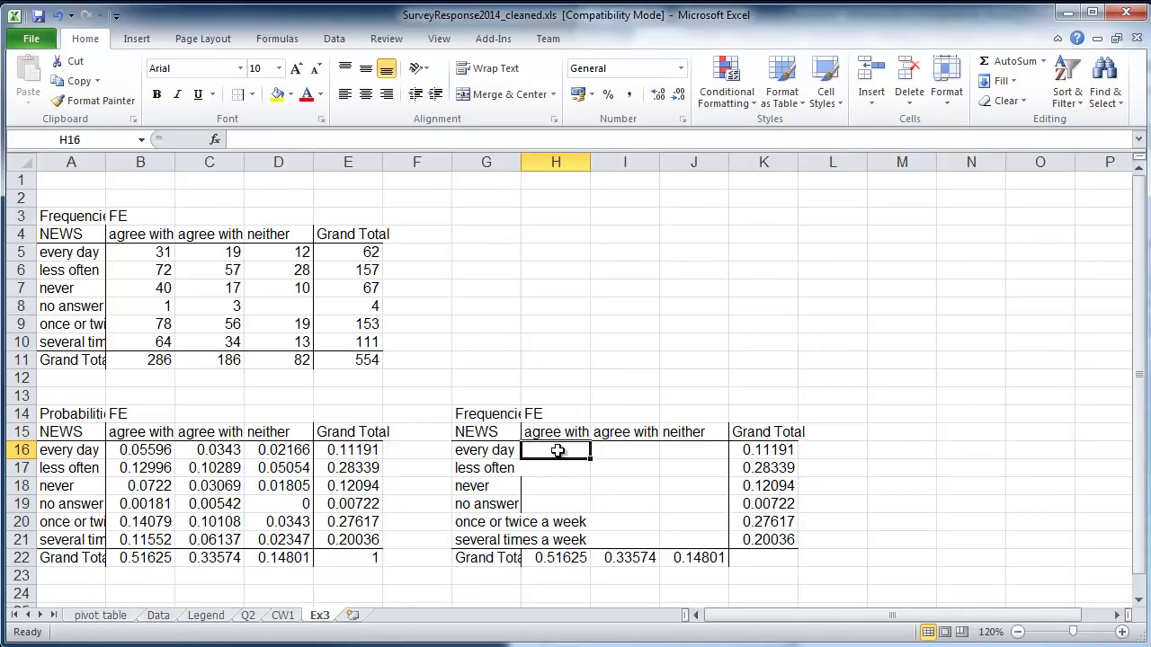
# Step: Retitle the new table 'prb INDEP' and colour the title red
pyautogui.click(491, 415)
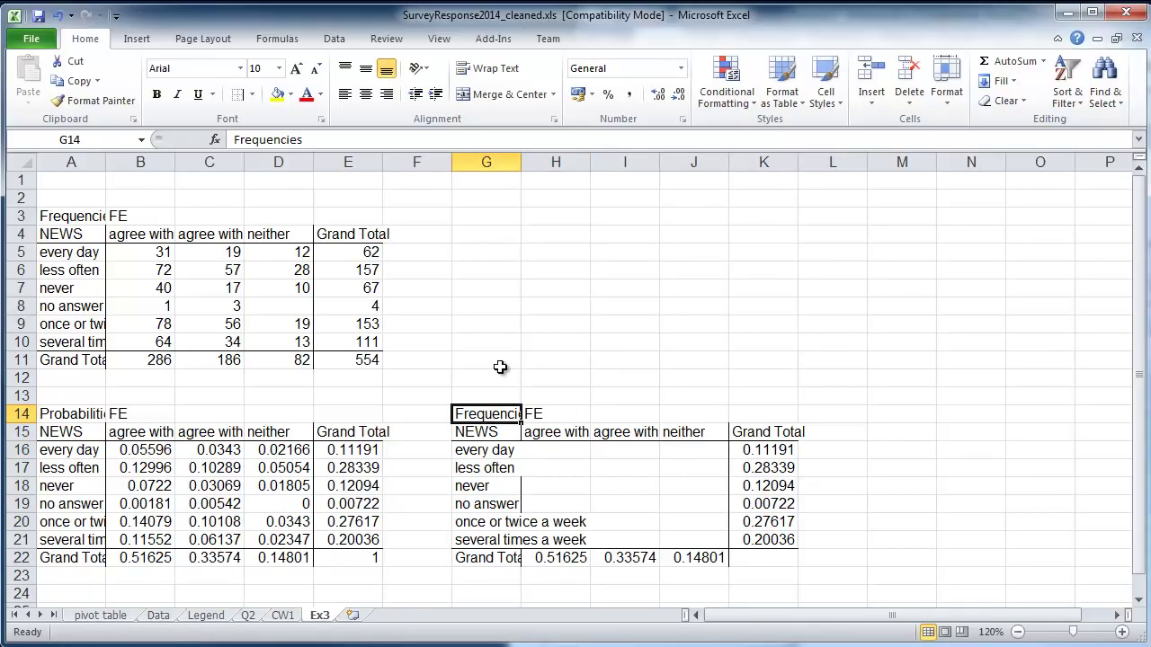
pyautogui.write('prb INDEP')
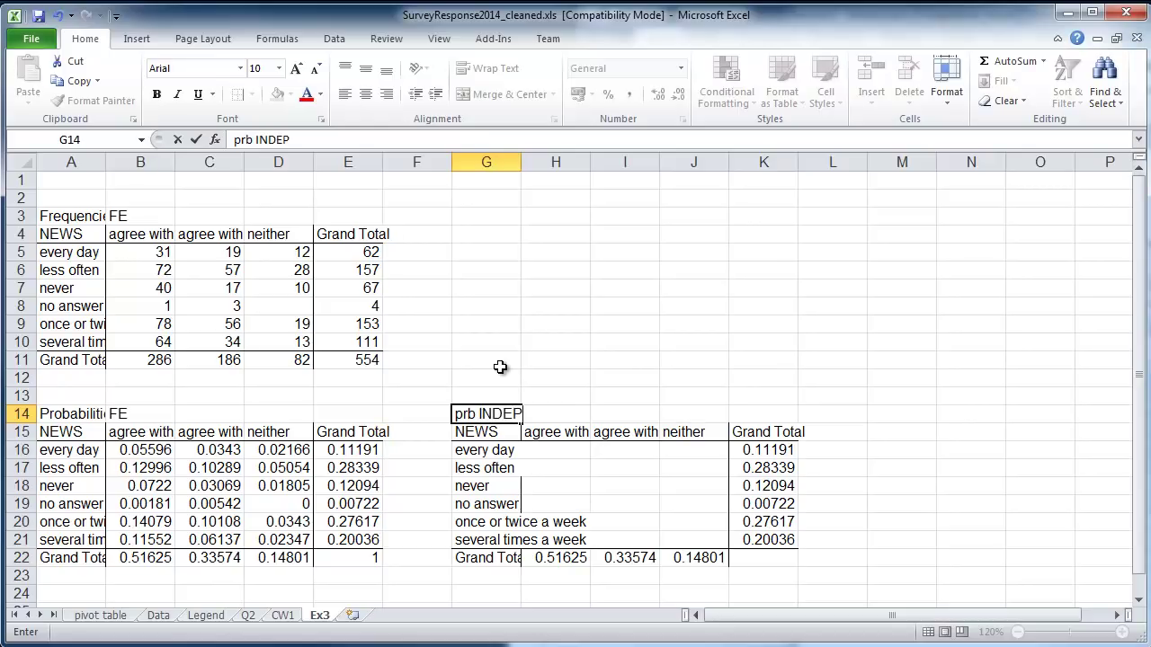
pyautogui.press('Return')
pyautogui.click(491, 413)
pyautogui.click(306, 94)
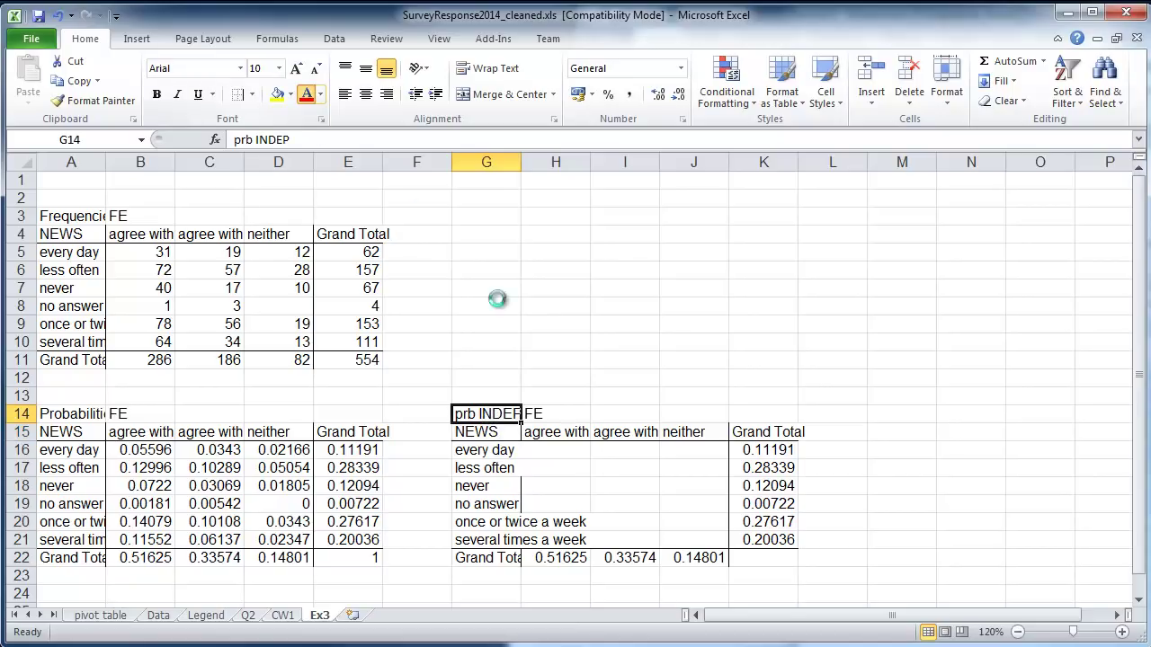
pyautogui.click(580, 365)
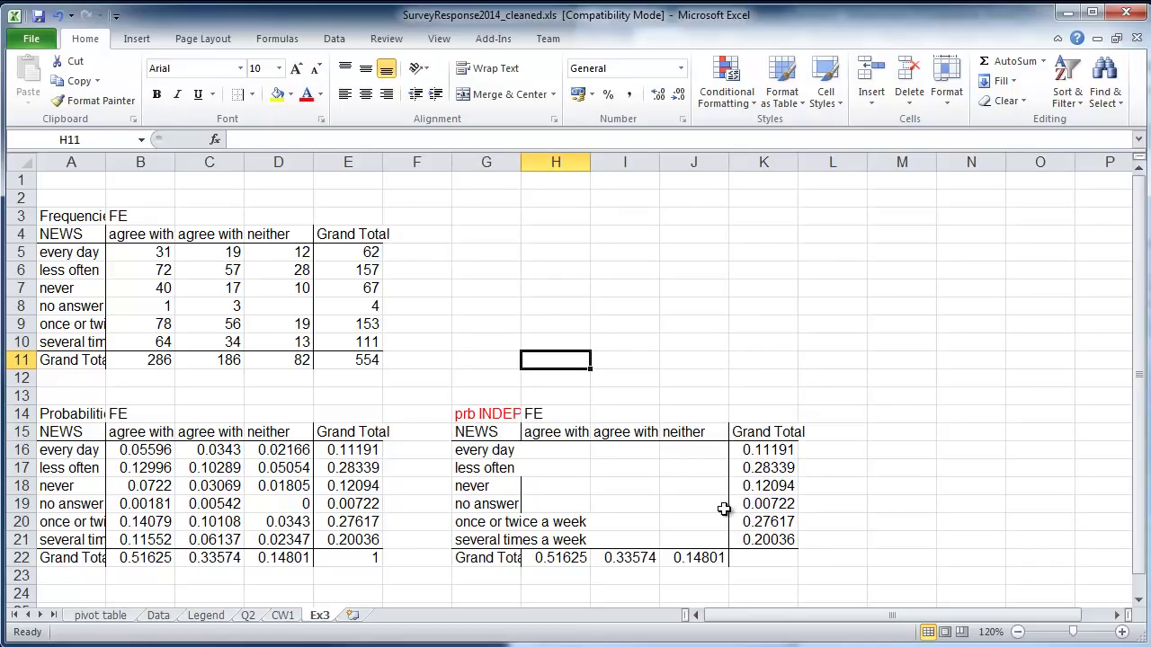
# Step: Label cell A13 'observed' above the probability table
pyautogui.click(71, 414)
pyautogui.click(67, 397)
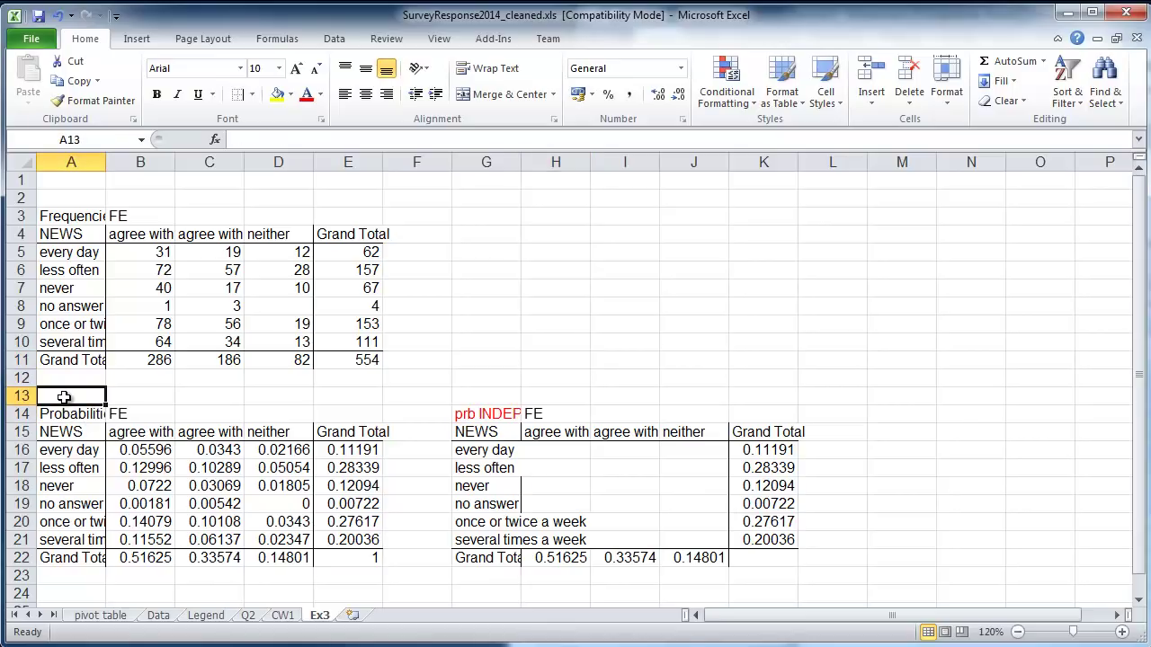
pyautogui.write('observed')
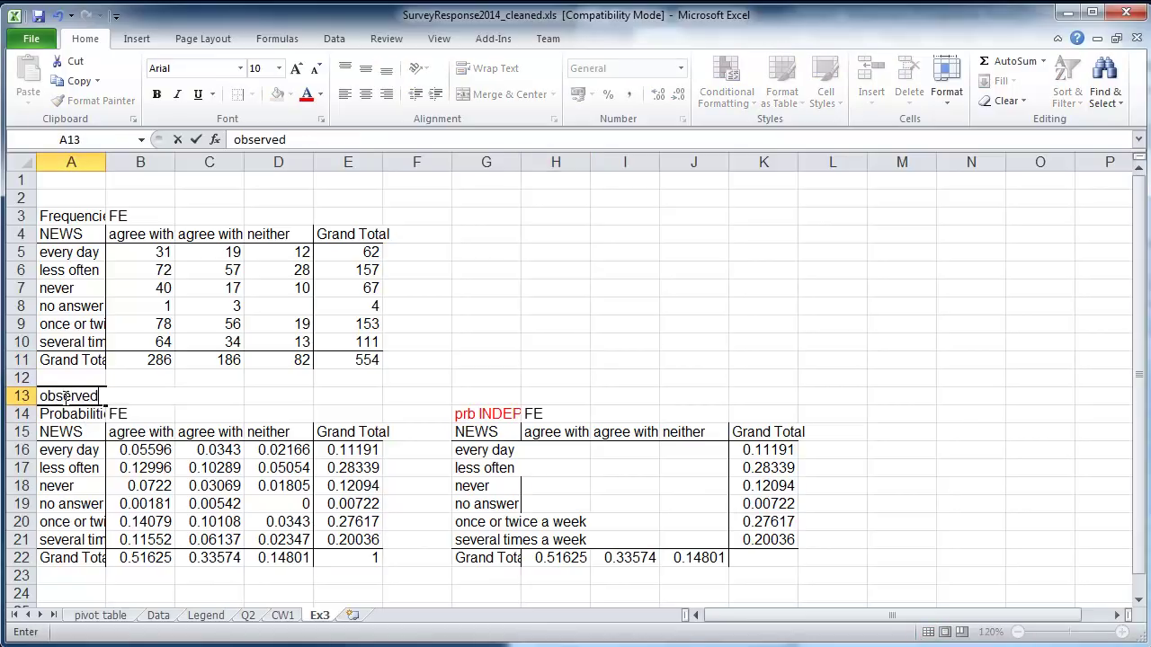
pyautogui.press('Return')
# Step: Begin a formula in H16, the first body cell of the prb INDEP table
pyautogui.click(485, 413)
pyautogui.click(546, 450)
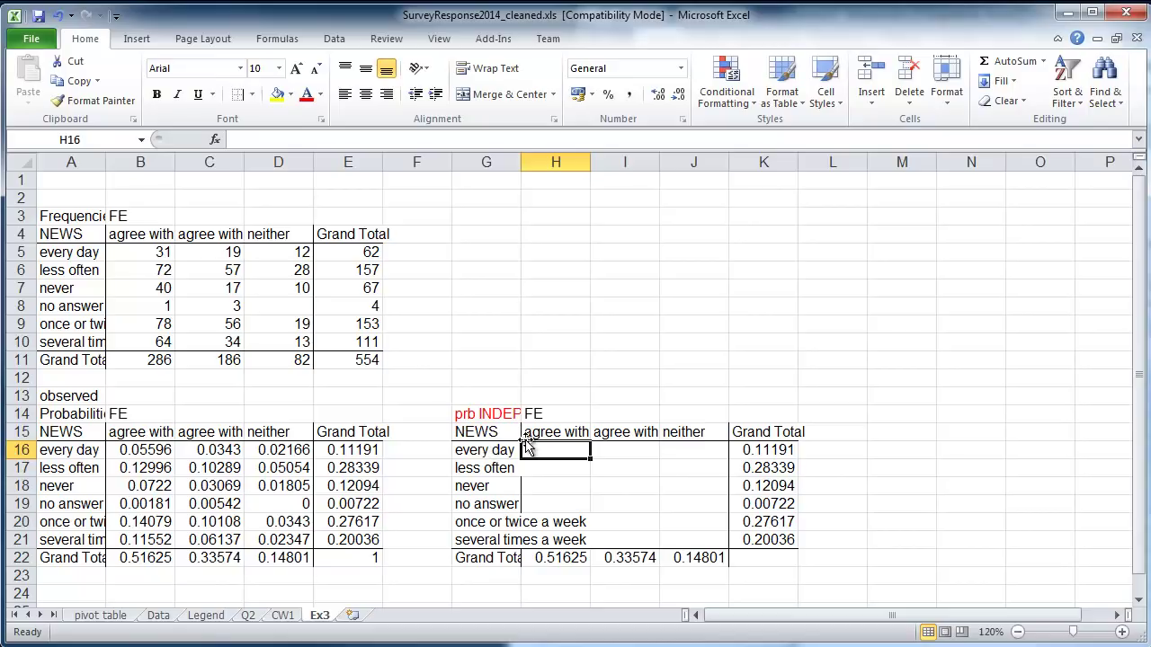
pyautogui.click(576, 432)
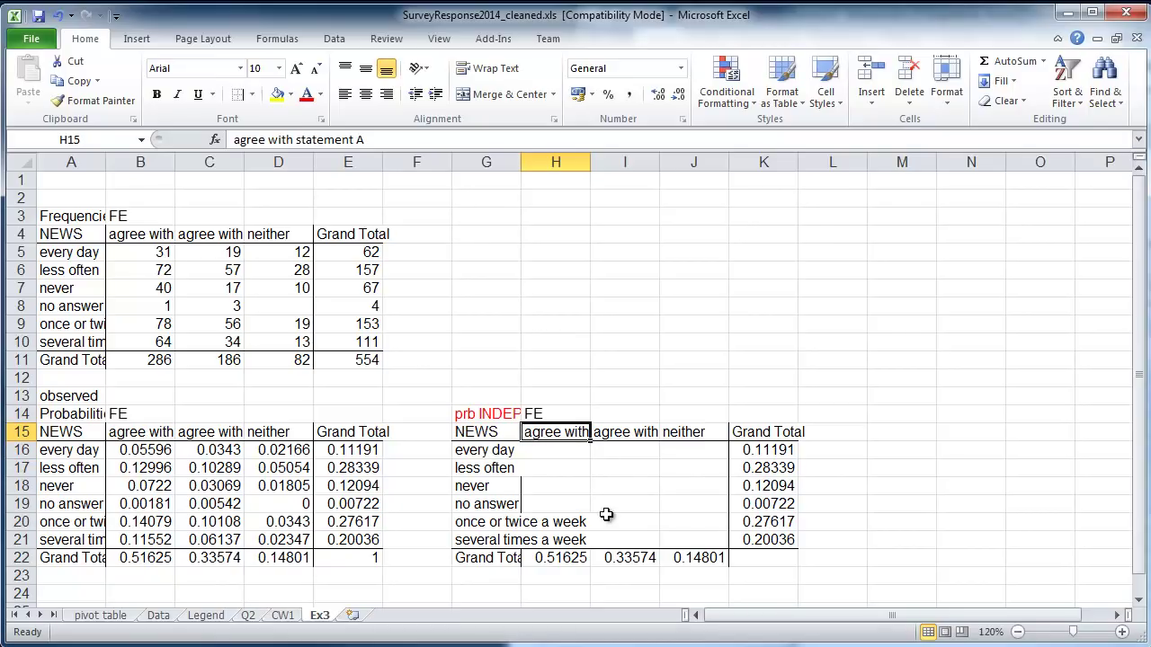
pyautogui.click(558, 452)
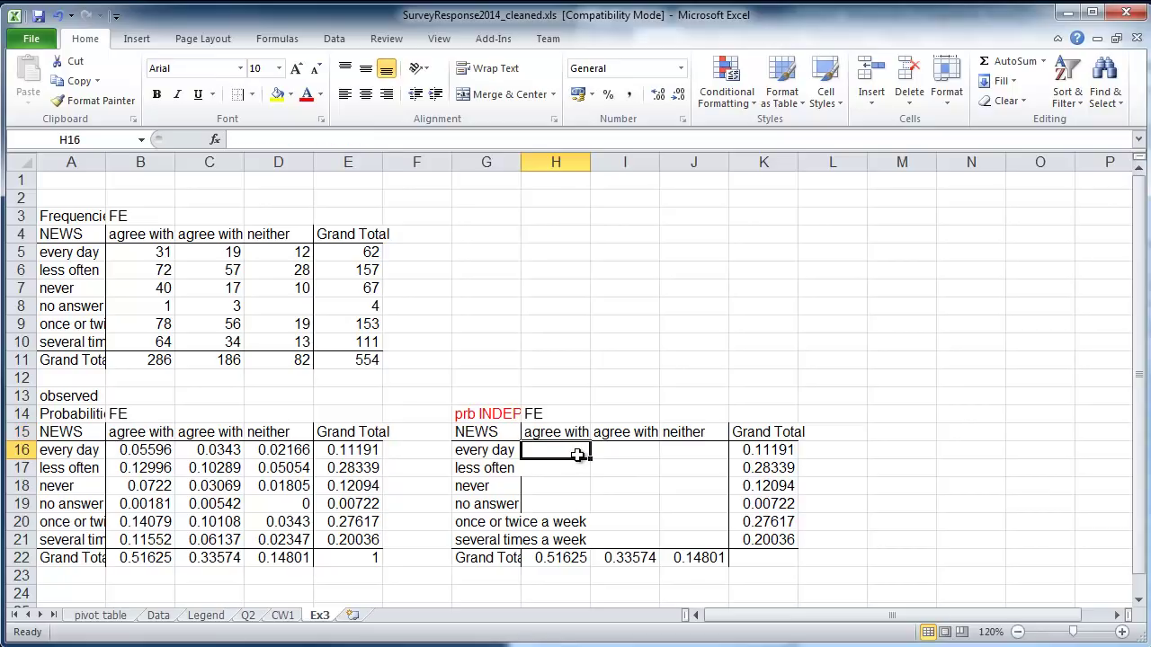
pyautogui.write('=')
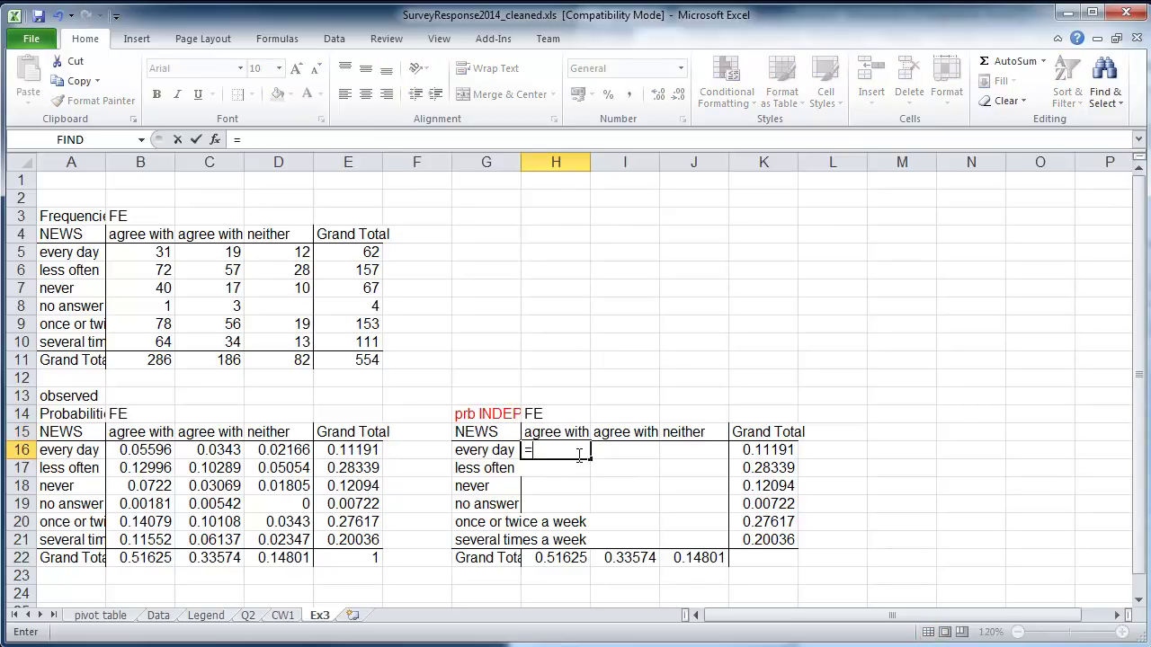
# Step: Enter =K16*H22 in H16, giving 0.05777, and compare it with observed B16
pyautogui.click(755, 448)
pyautogui.write('*')
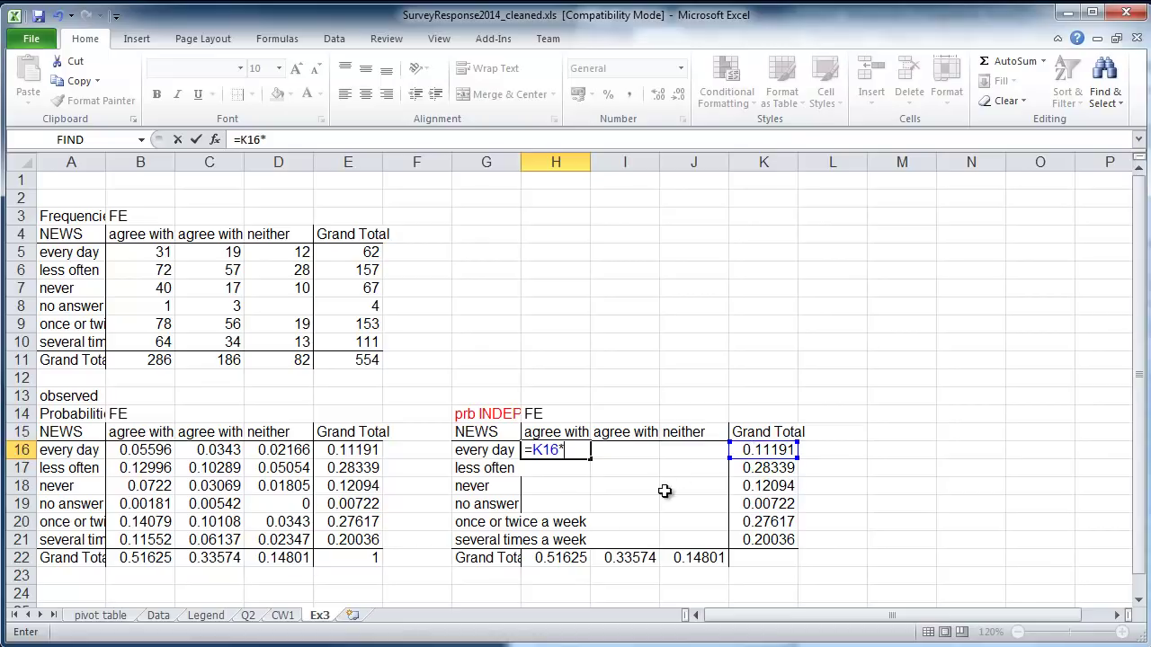
pyautogui.click(560, 557)
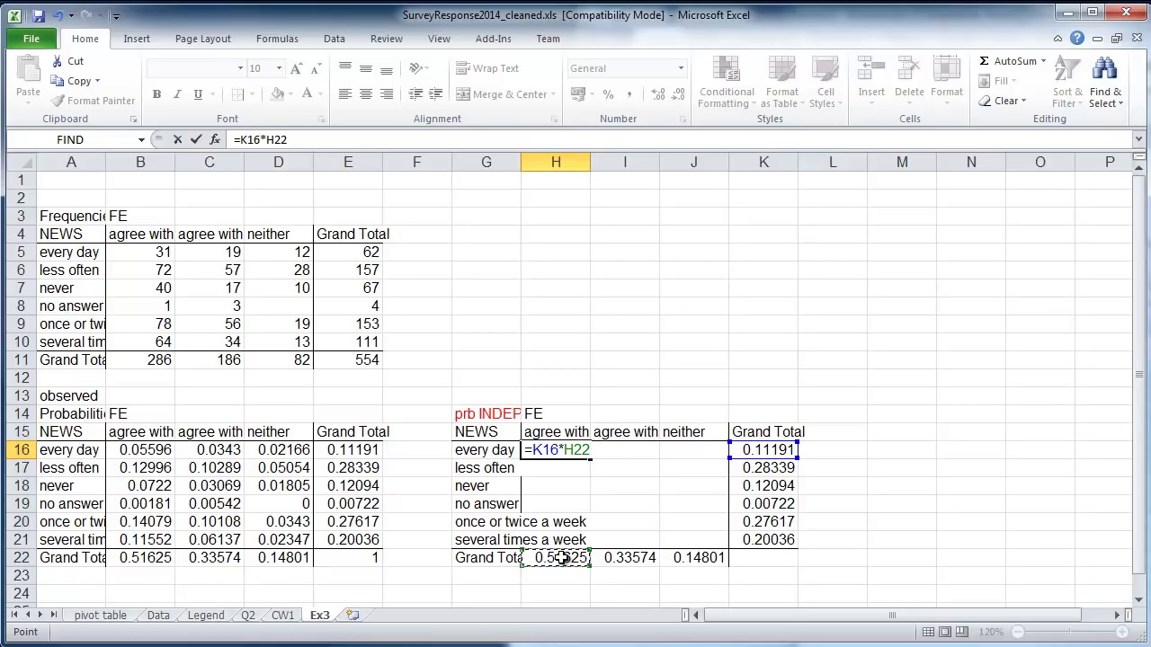
pyautogui.press('Return')
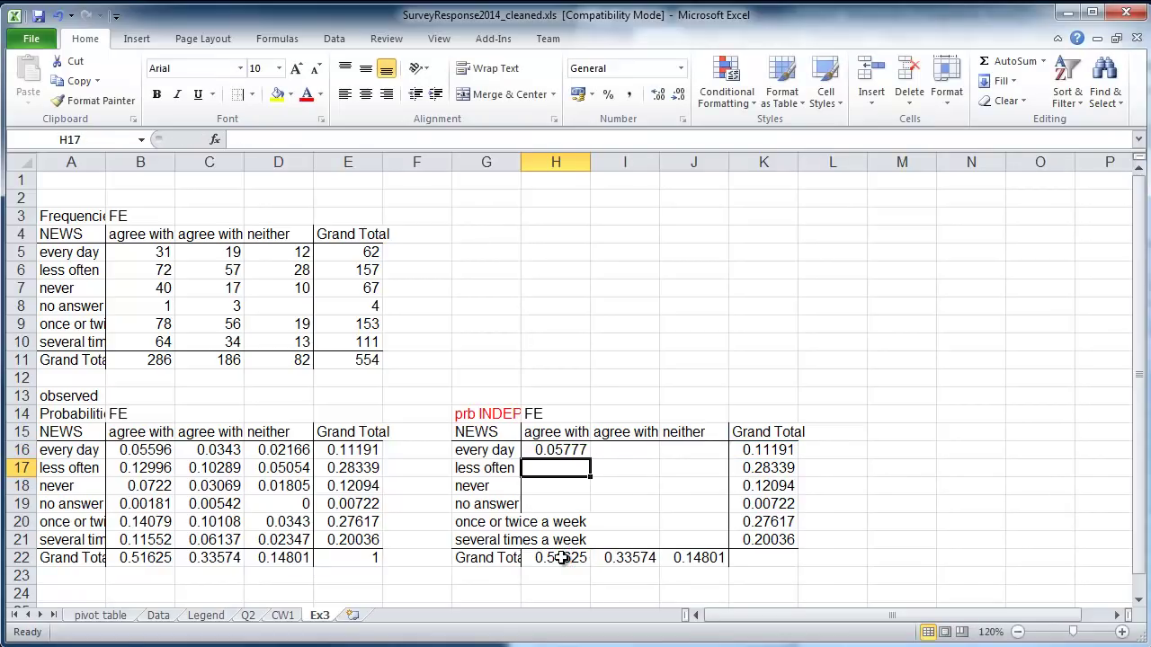
pyautogui.click(569, 451)
pyautogui.click(162, 449)
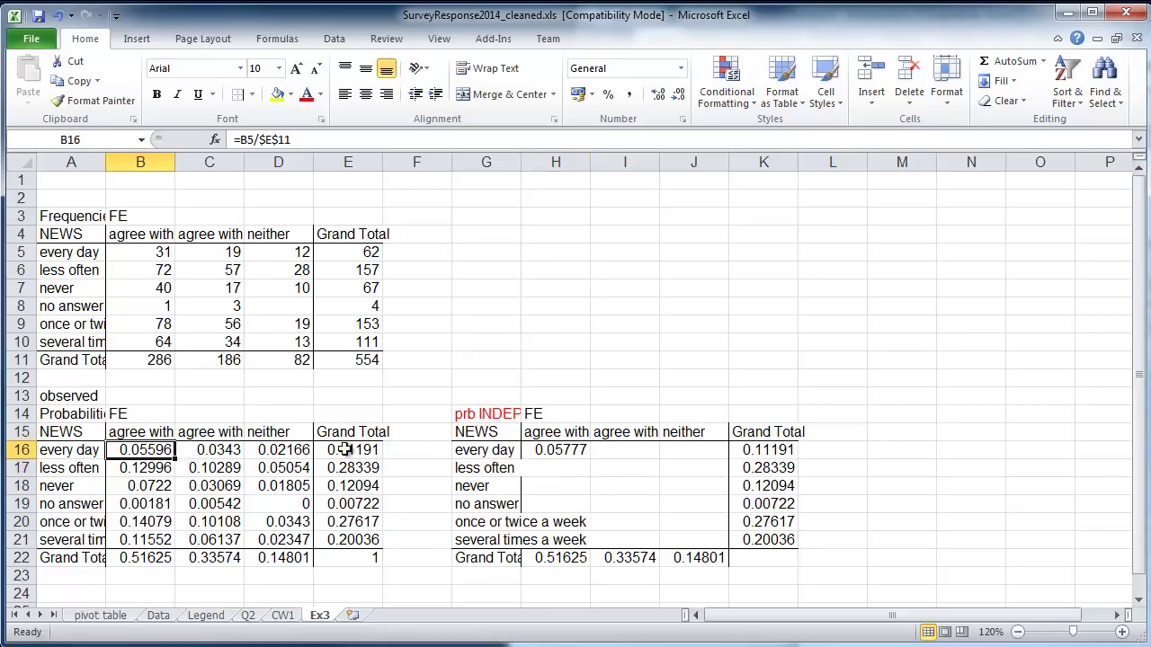
pyautogui.click(559, 449)
pyautogui.click(146, 449)
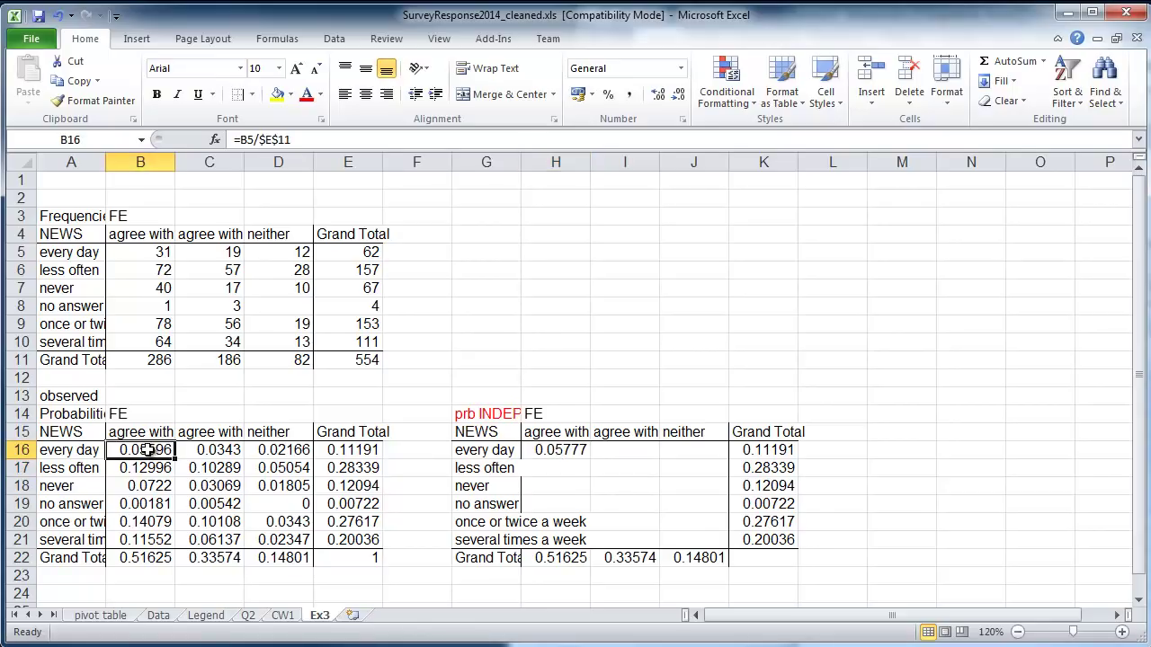
# Step: Copy H16's formula across to J16 and inspect why I16 and J16 show 0
pyautogui.click(553, 457)
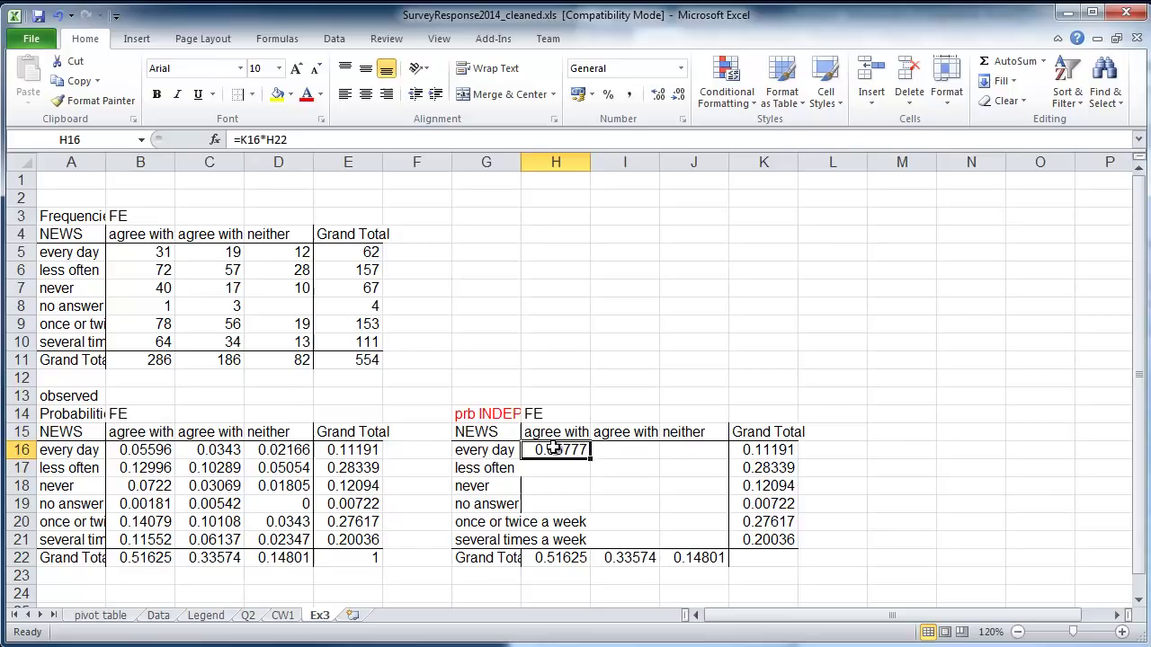
pyautogui.moveTo(593, 459); pyautogui.dragTo(710, 457)
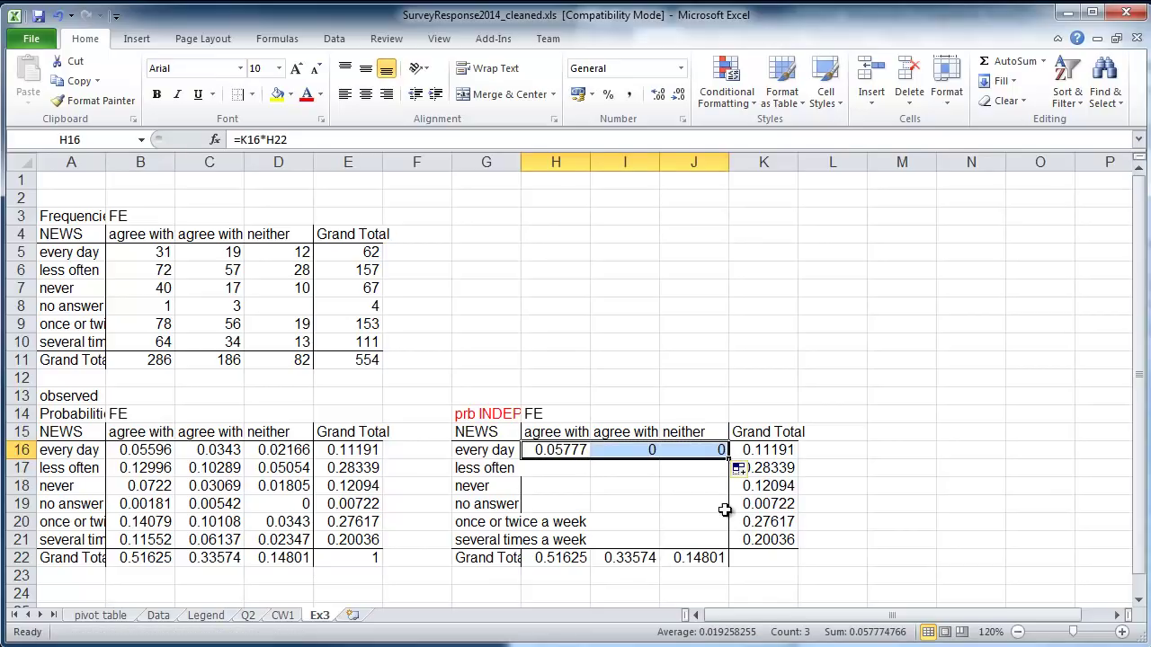
pyautogui.click(642, 448)
pyautogui.click(665, 450)
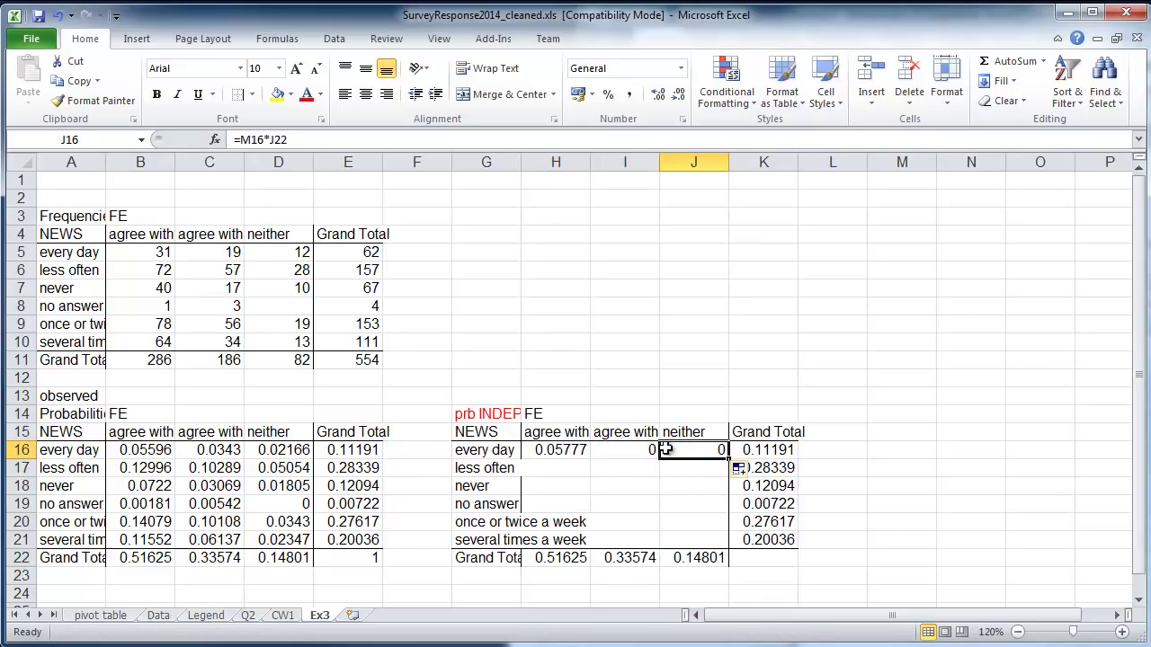
pyautogui.doubleClick(620, 450)
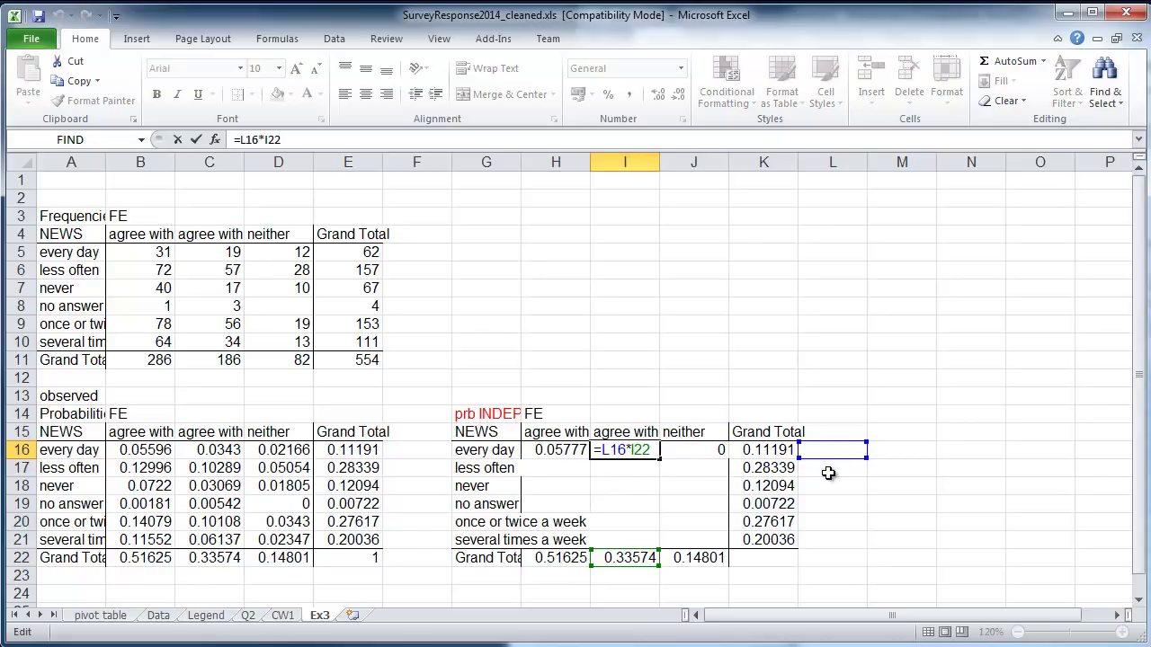
pyautogui.press('Escape')
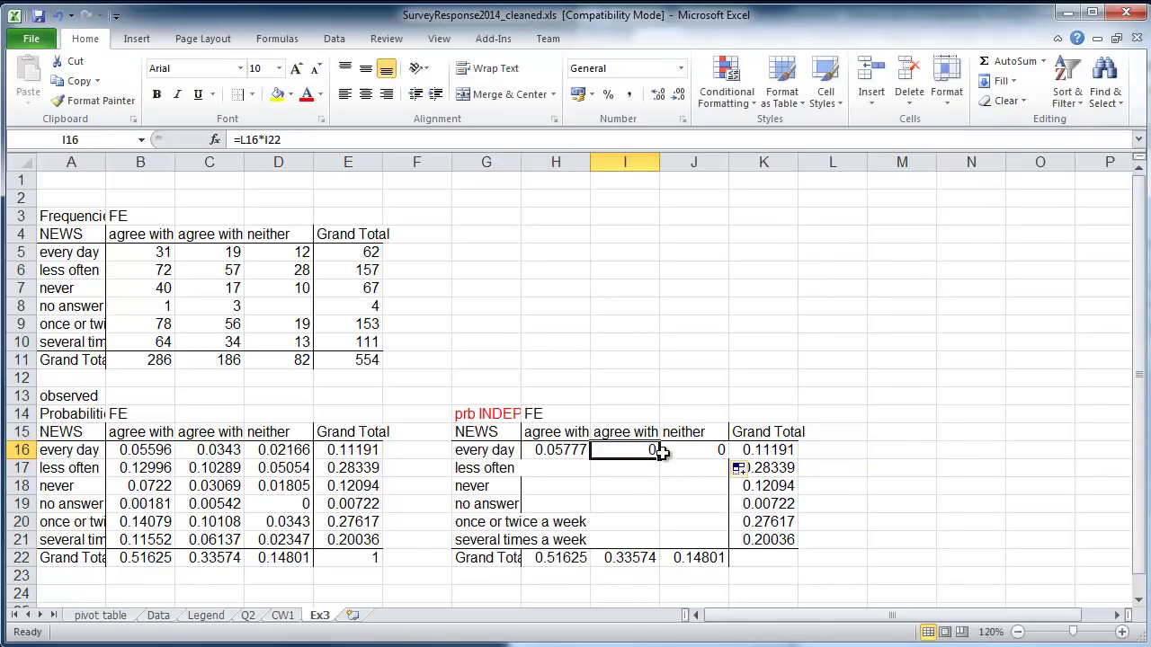
pyautogui.click(561, 449)
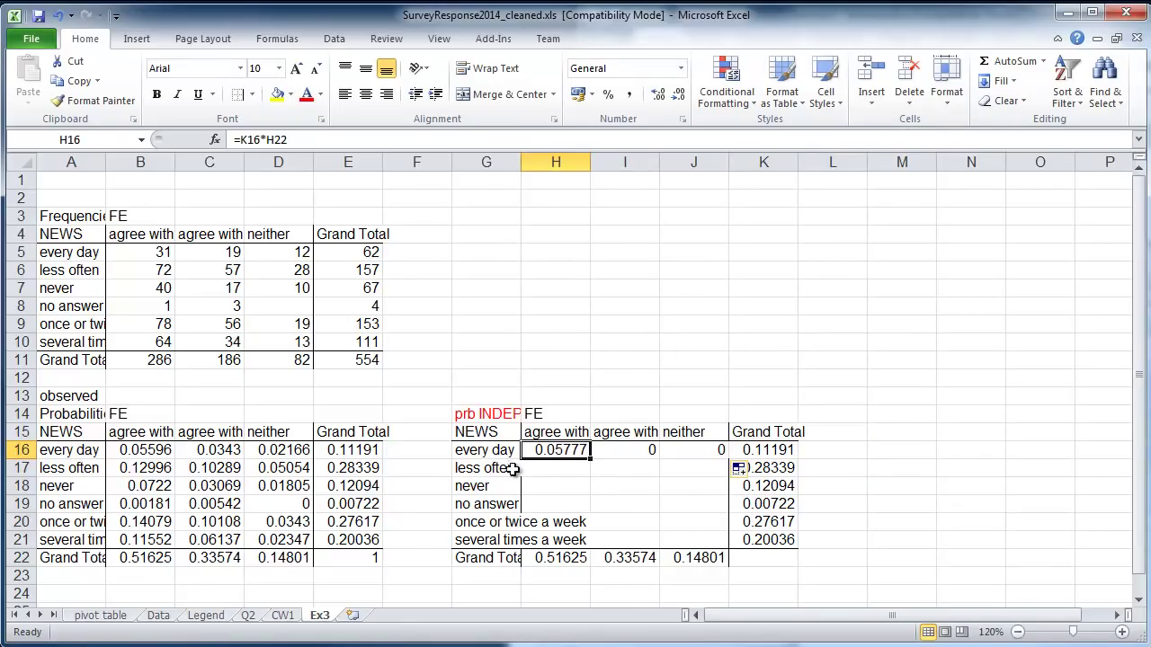
# Step: Change H16 to =$K16*H$22 and fill it through H16:J21
pyautogui.doubleClick(560, 450)
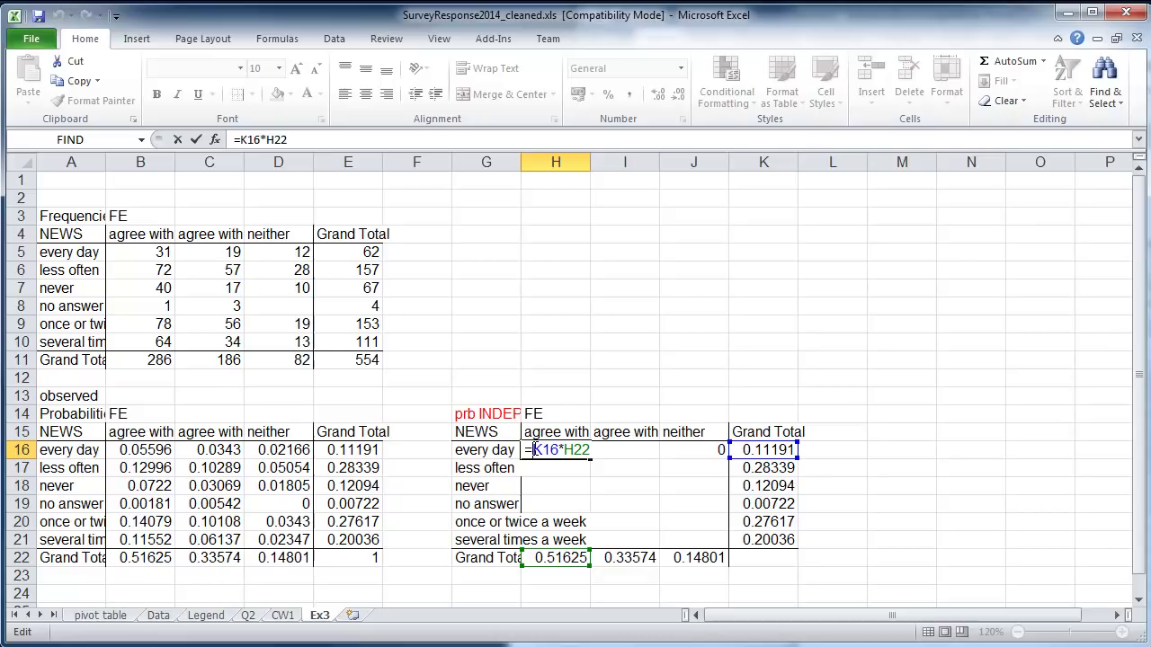
pyautogui.write('$')
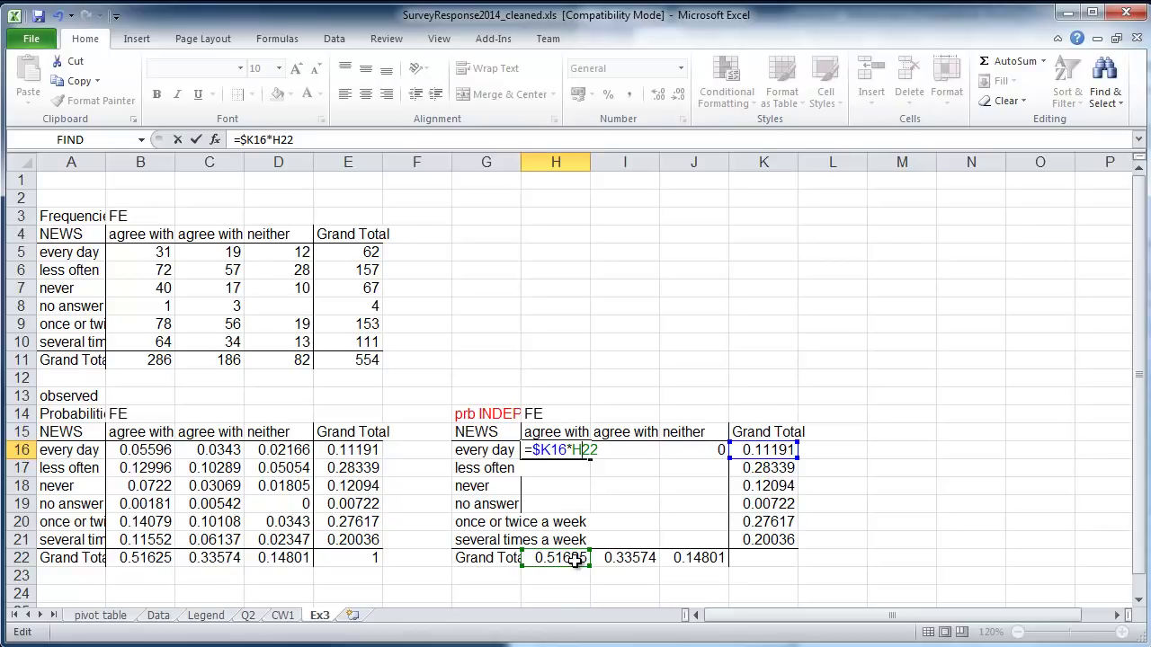
pyautogui.click(585, 451)
pyautogui.write('$')
pyautogui.press('Return')
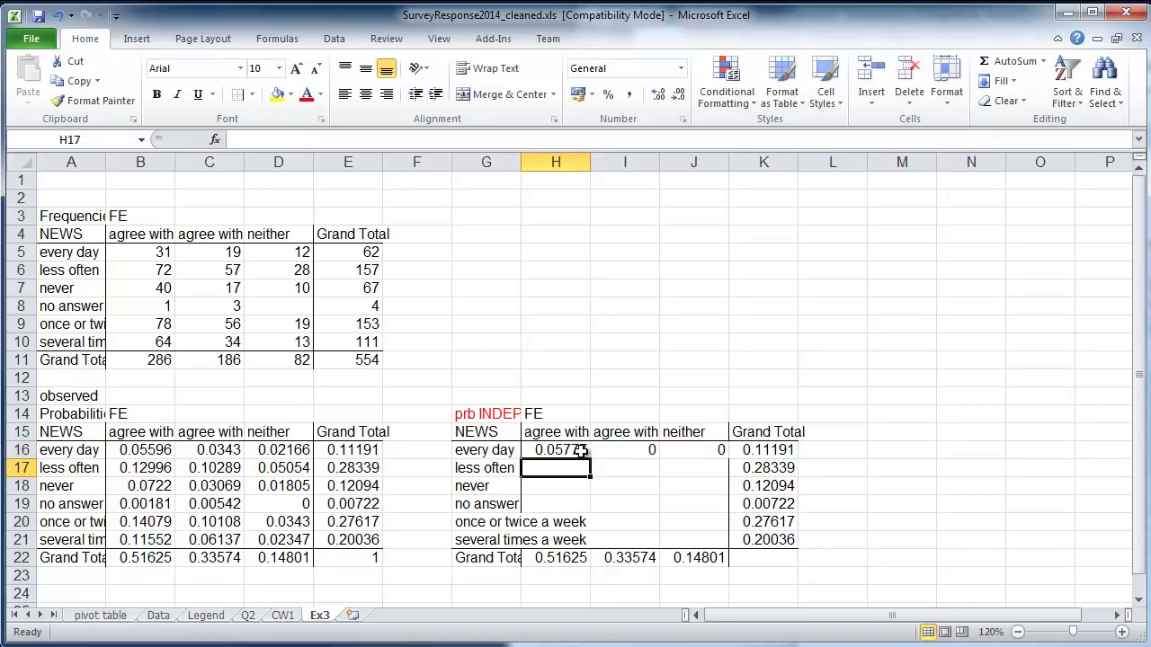
pyautogui.click(581, 452)
pyautogui.moveTo(590, 459); pyautogui.dragTo(730, 550)
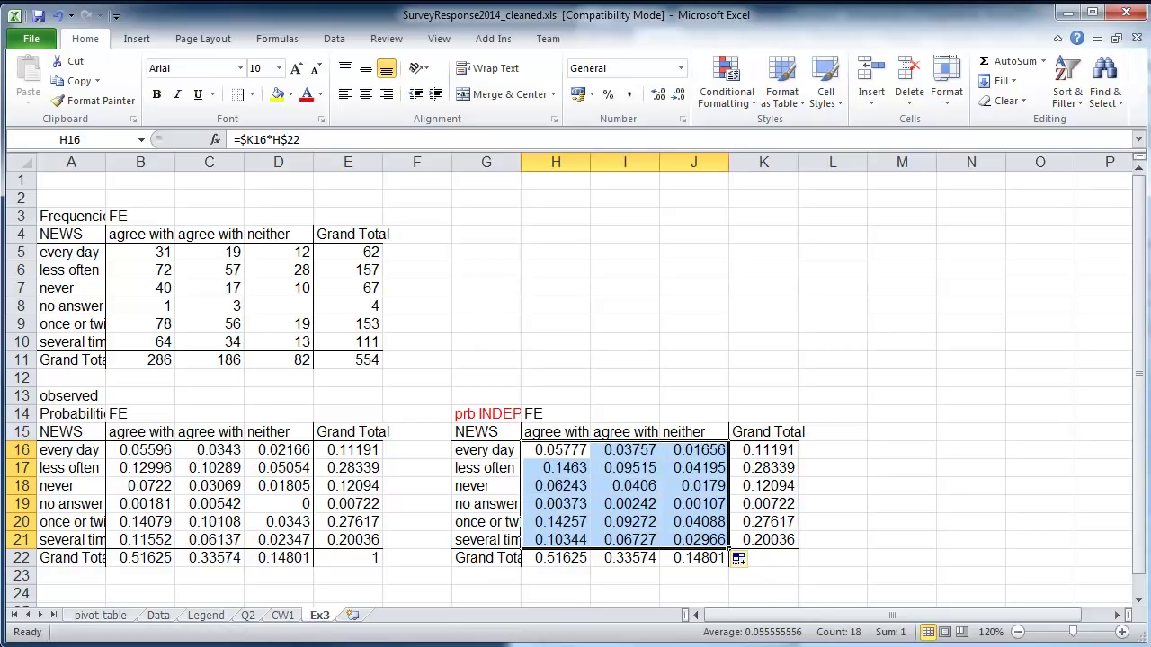
# Step: Draw a bottom border under row 21 and show the H16:J21 probabilities in red
pyautogui.click(760, 559)
pyautogui.moveTo(537, 540); pyautogui.dragTo(759, 539)
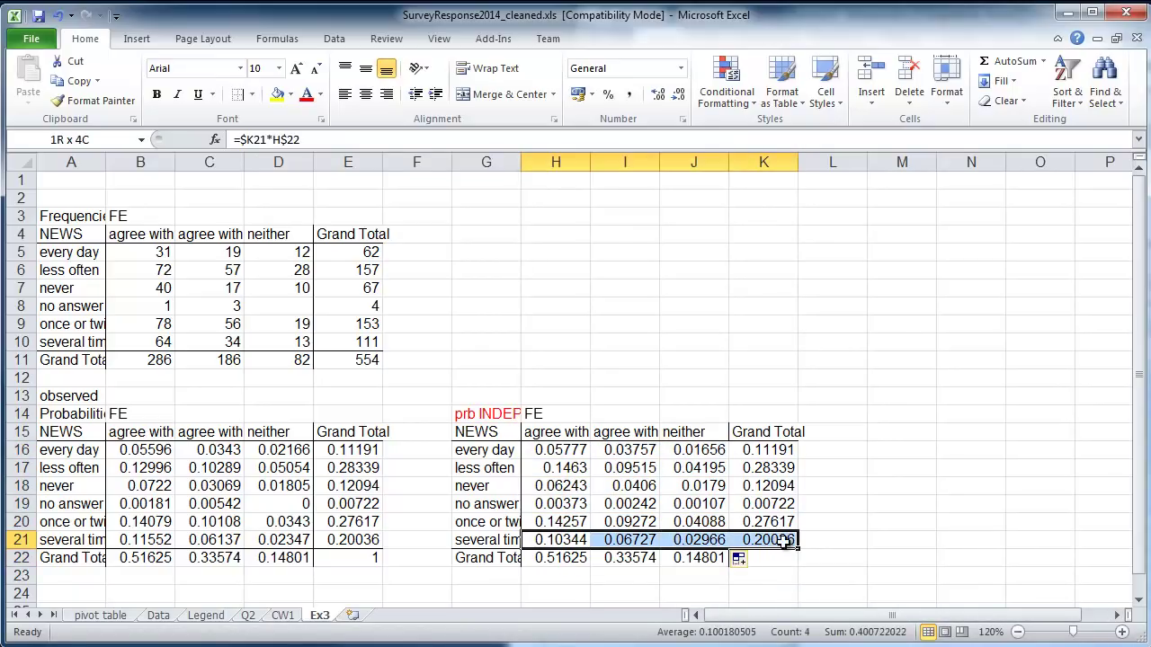
pyautogui.moveTo(697, 433); pyautogui.dragTo(699, 557)
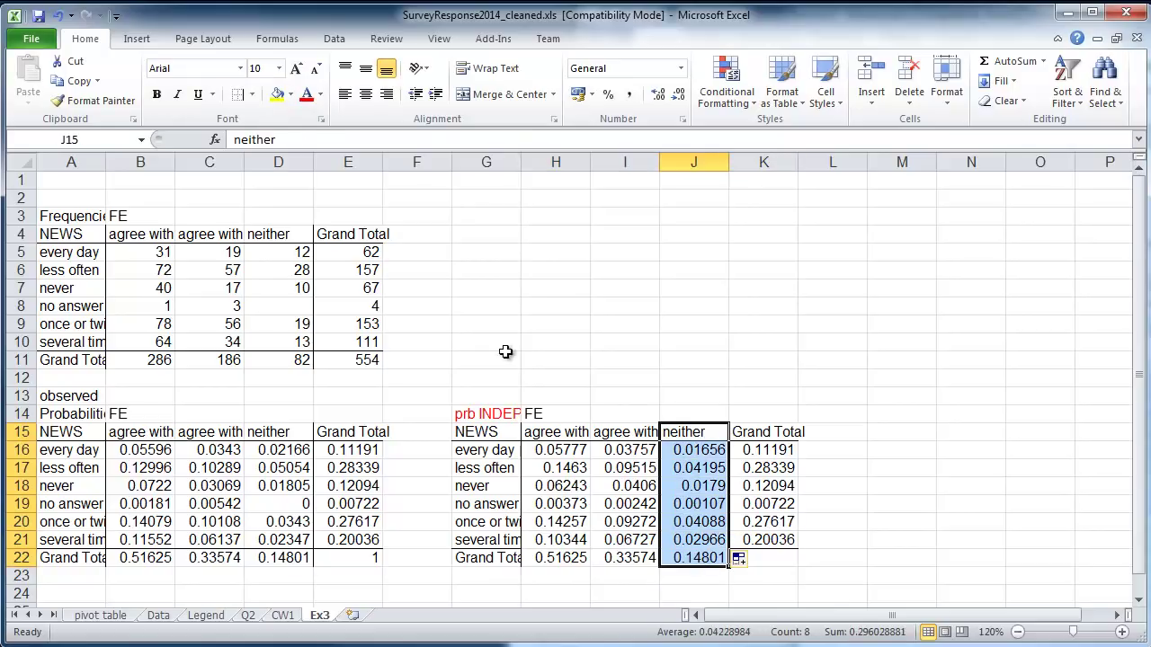
pyautogui.click(238, 98)
pyautogui.moveTo(569, 539); pyautogui.dragTo(756, 541)
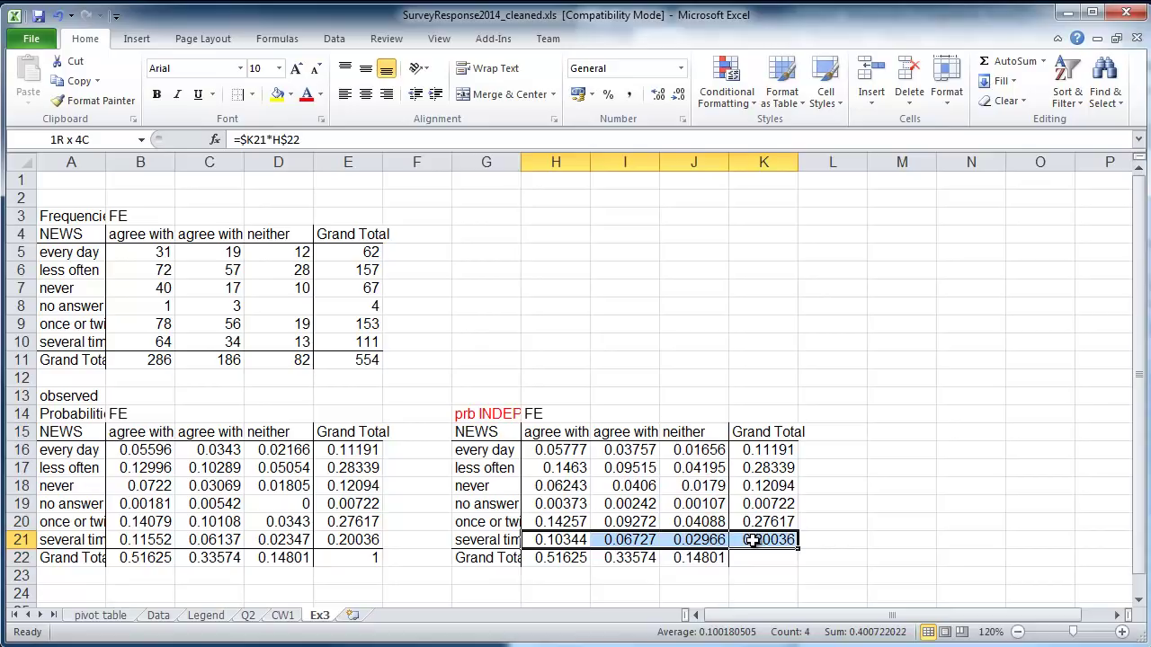
pyautogui.click(253, 95)
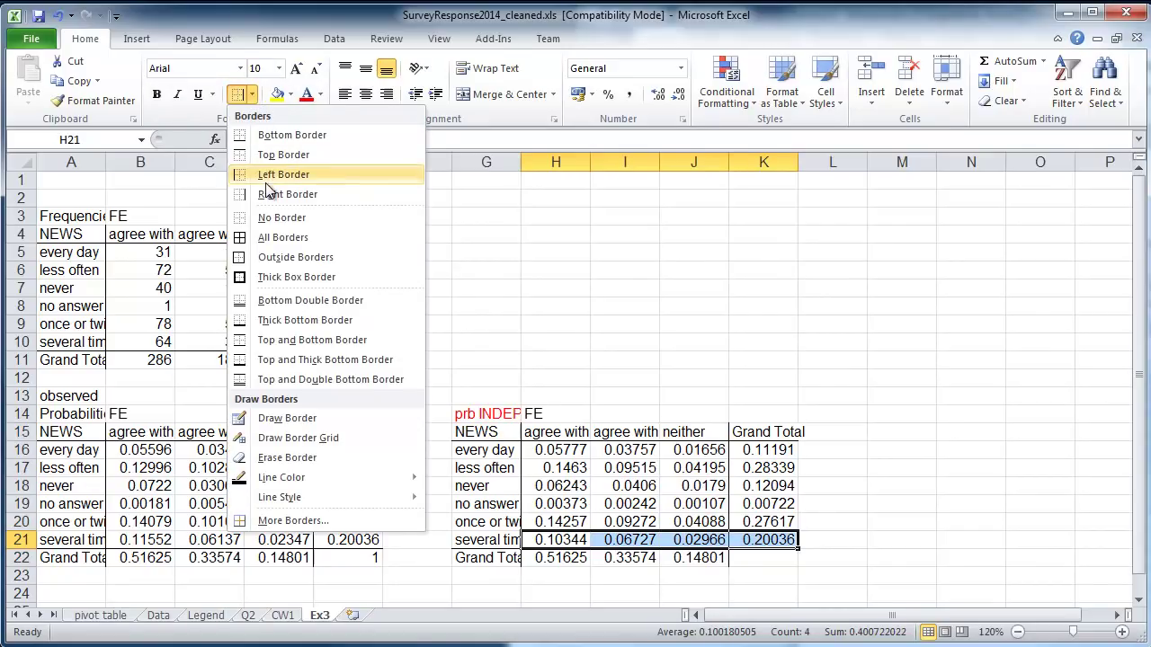
pyautogui.click(274, 134)
pyautogui.click(599, 447)
pyautogui.moveTo(569, 450); pyautogui.dragTo(696, 542)
pyautogui.click(710, 344)
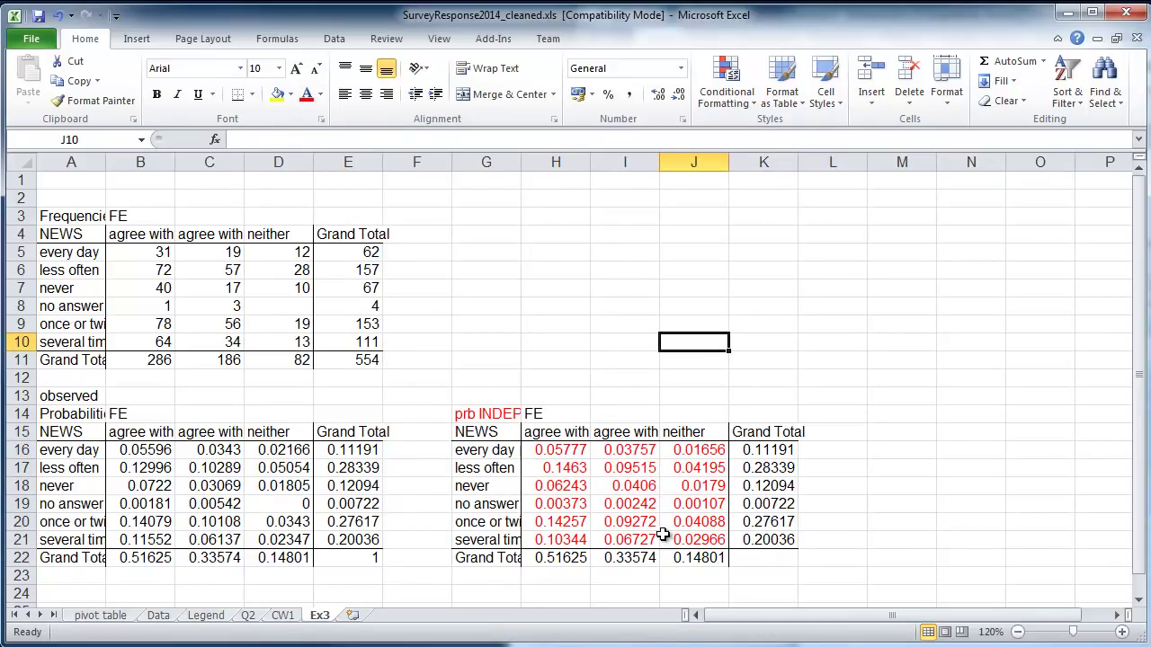
# Step: Enter =SUM(H16:J21) in K22 to confirm the expected probabilities total 1
pyautogui.click(762, 557)
pyautogui.write('=sum(')
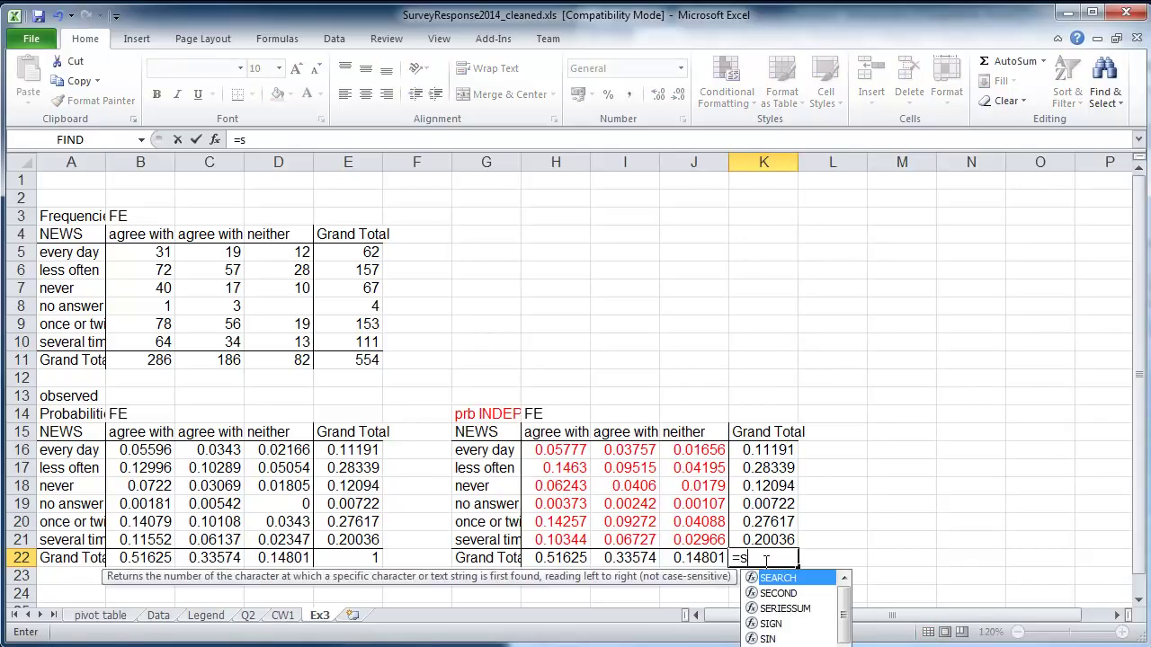
pyautogui.press('Up')
pyautogui.press('Left')
pyautogui.hotkey('shift', 'Left')
pyautogui.hotkey('shift', 'Left')
pyautogui.hotkey('shift', 'Up')
pyautogui.hotkey('shift', 'Up')
pyautogui.hotkey('shift', 'Up')
pyautogui.hotkey('shift', 'Up')
pyautogui.hotkey('shift', 'Up')
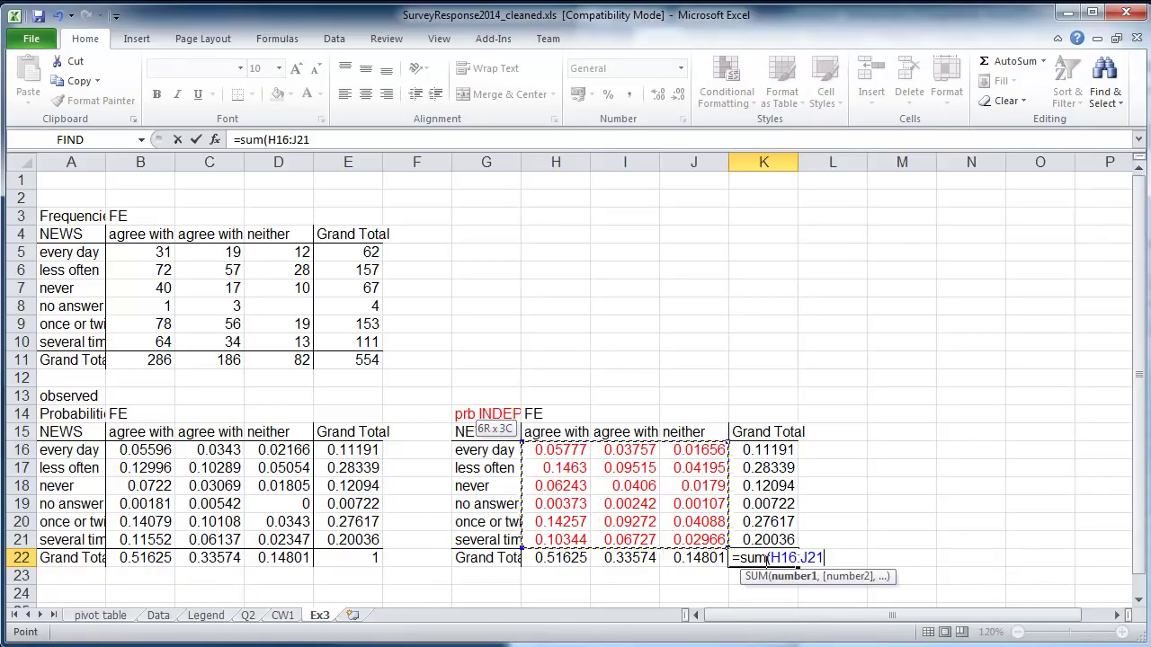
pyautogui.write(')')
pyautogui.press('Return')
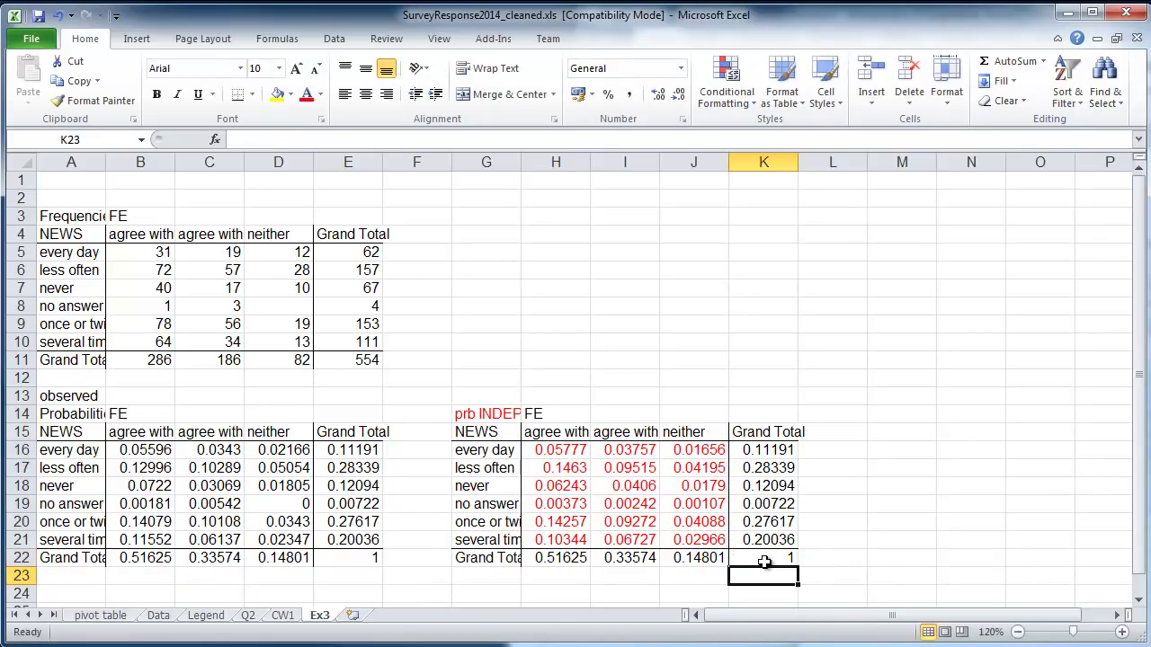
pyautogui.click(776, 558)
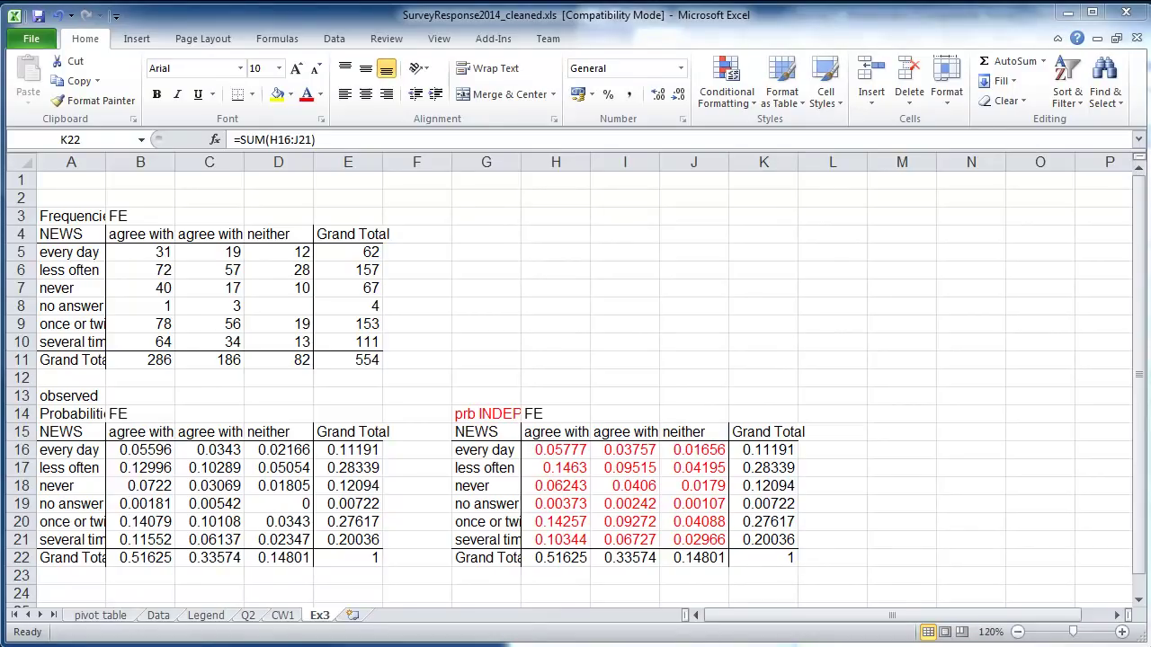
# Step: Read the exercise instructions in Word, then minimise it and return to Excel
pyautogui.hotkey('alt', 'Tab')
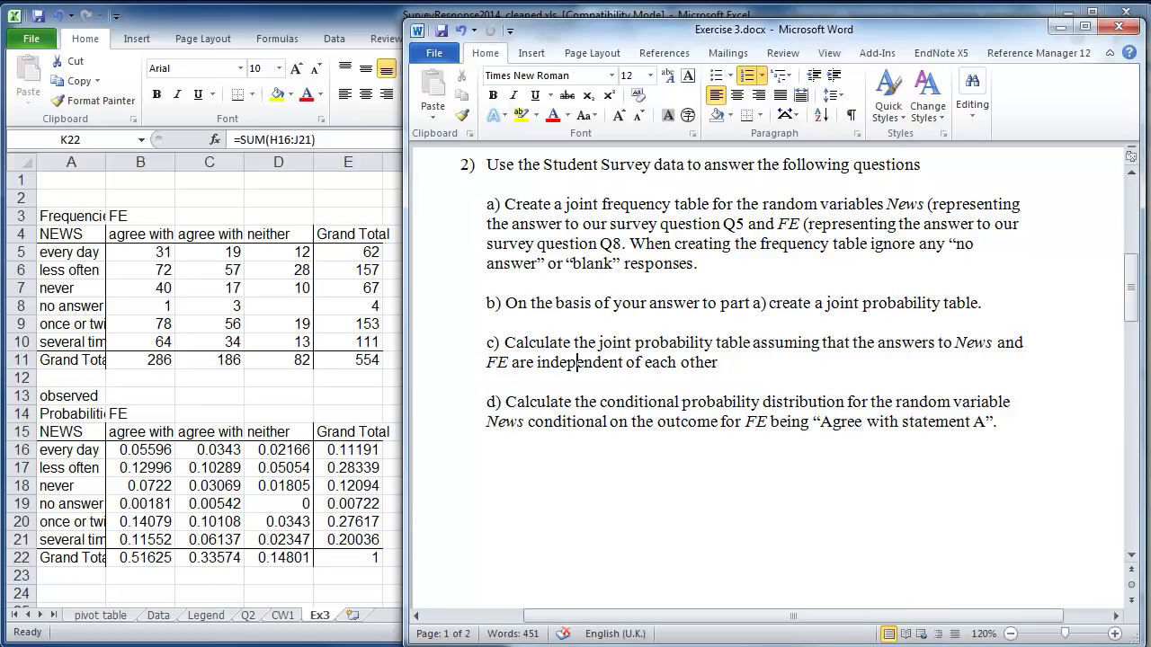
pyautogui.click(1063, 27)
pyautogui.click(510, 535)
# Step: Paste the frequency table A3:E11 into G3 as values only
pyautogui.click(72, 217)
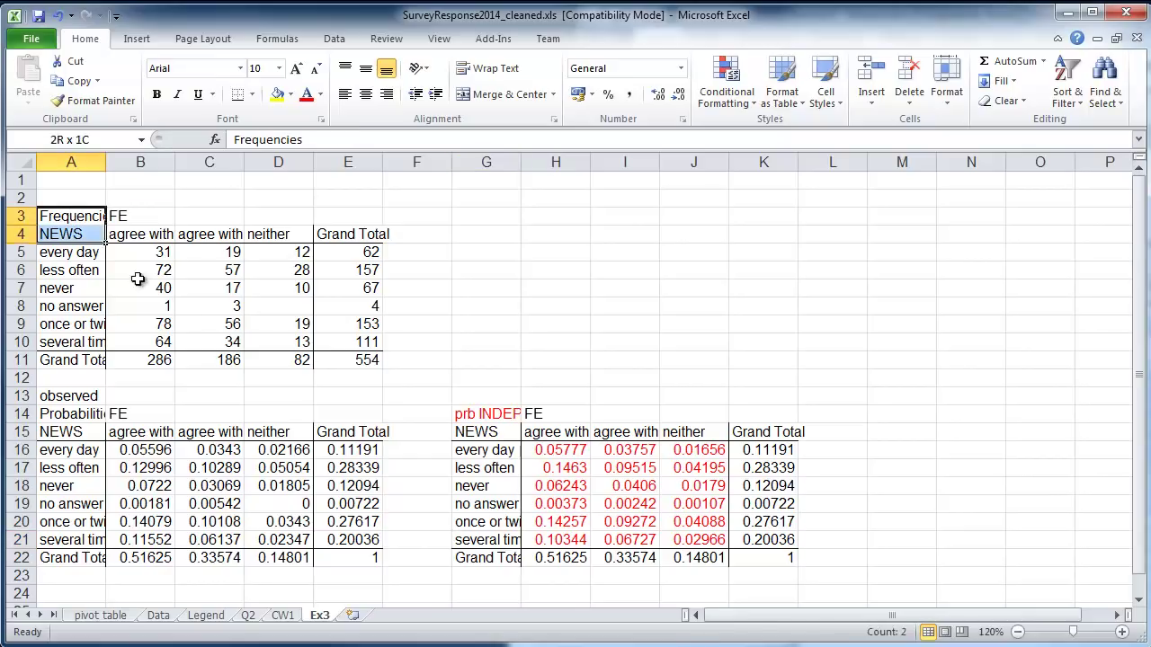
pyautogui.moveTo(72, 217); pyautogui.dragTo(350, 355)
pyautogui.hotkey('ctrl', 'c')
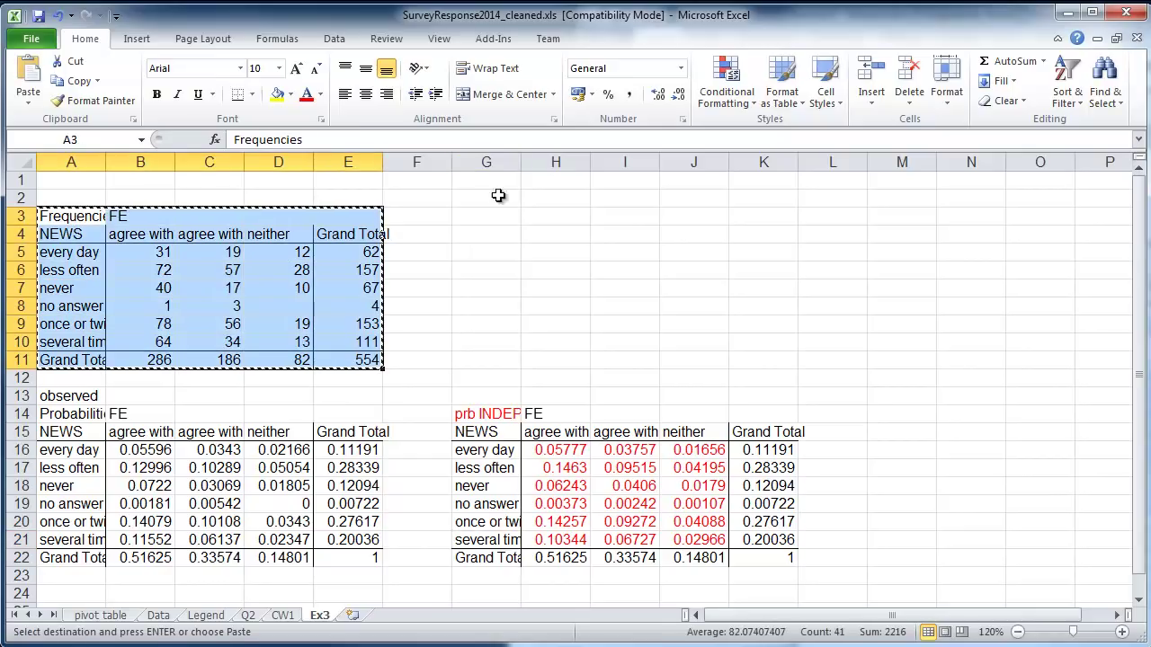
pyautogui.click(491, 216)
pyautogui.click(28, 99)
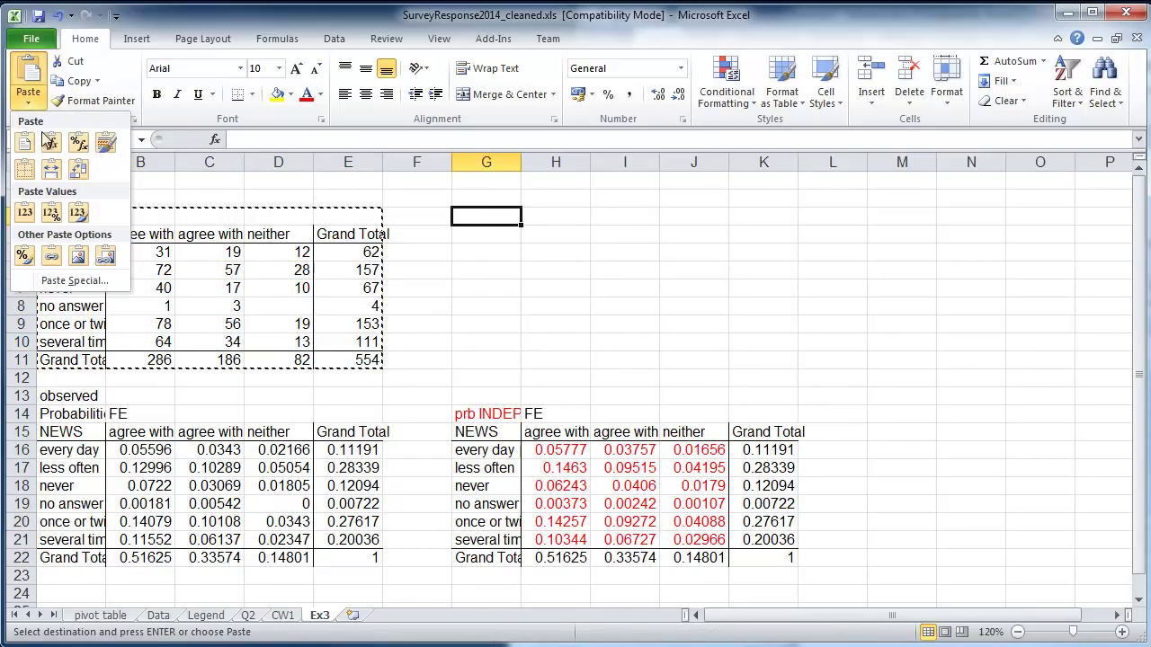
pyautogui.click(24, 214)
# Step: Move the copied table's heading to G2 and make it 'P(NEWS|FE=agree with A)'
pyautogui.click(475, 216)
pyautogui.write('Cond')
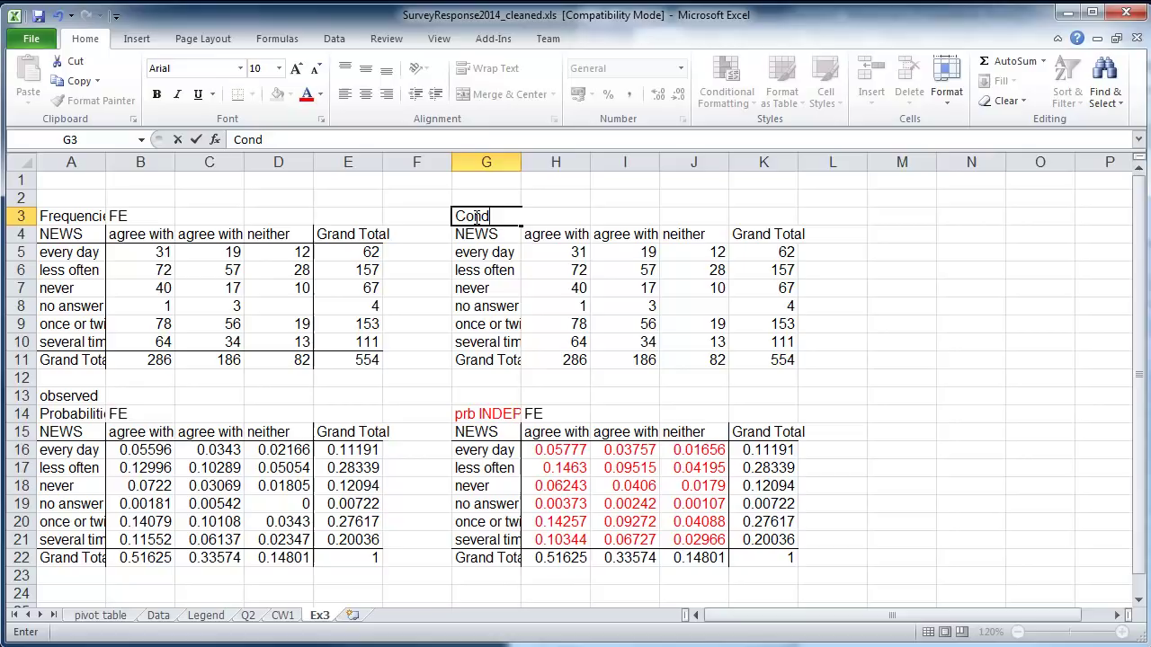
pyautogui.click(475, 217)
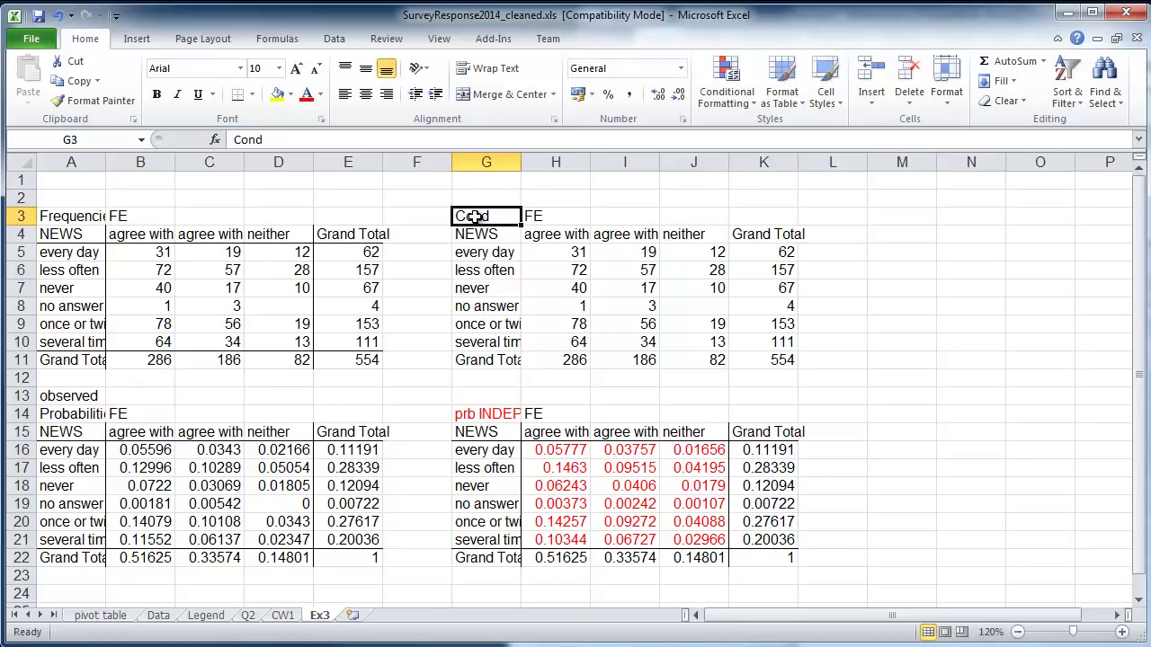
pyautogui.hotkey('ctrl', 'x')
pyautogui.press('Up')
pyautogui.hotkey('ctrl', 'v')
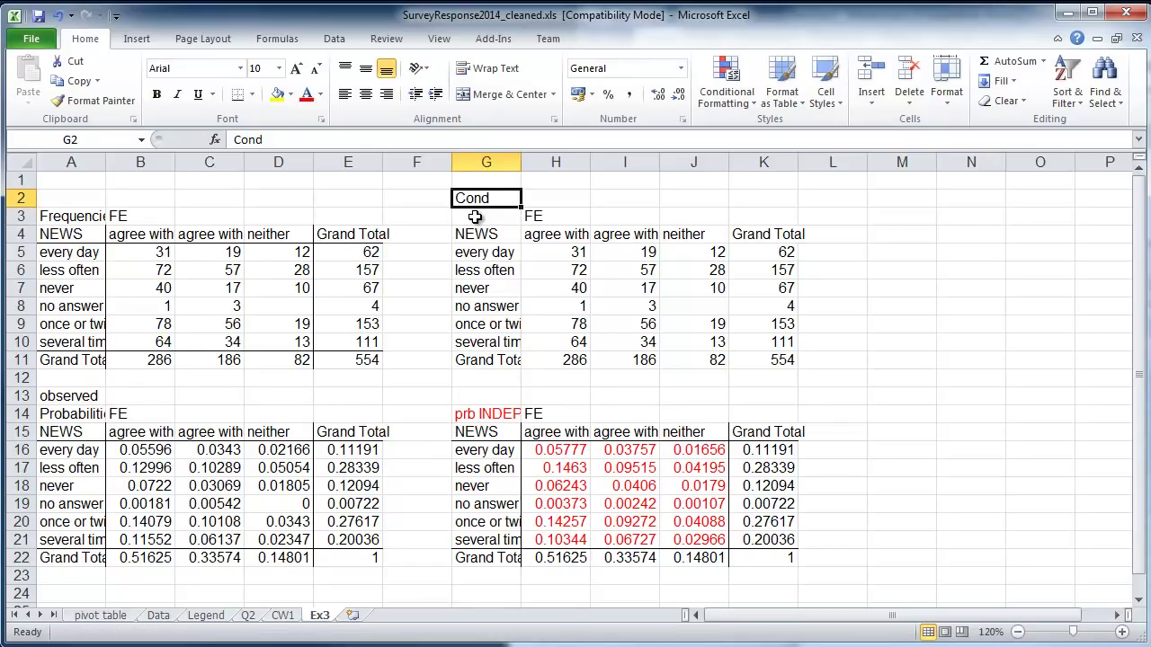
pyautogui.click(383, 140)
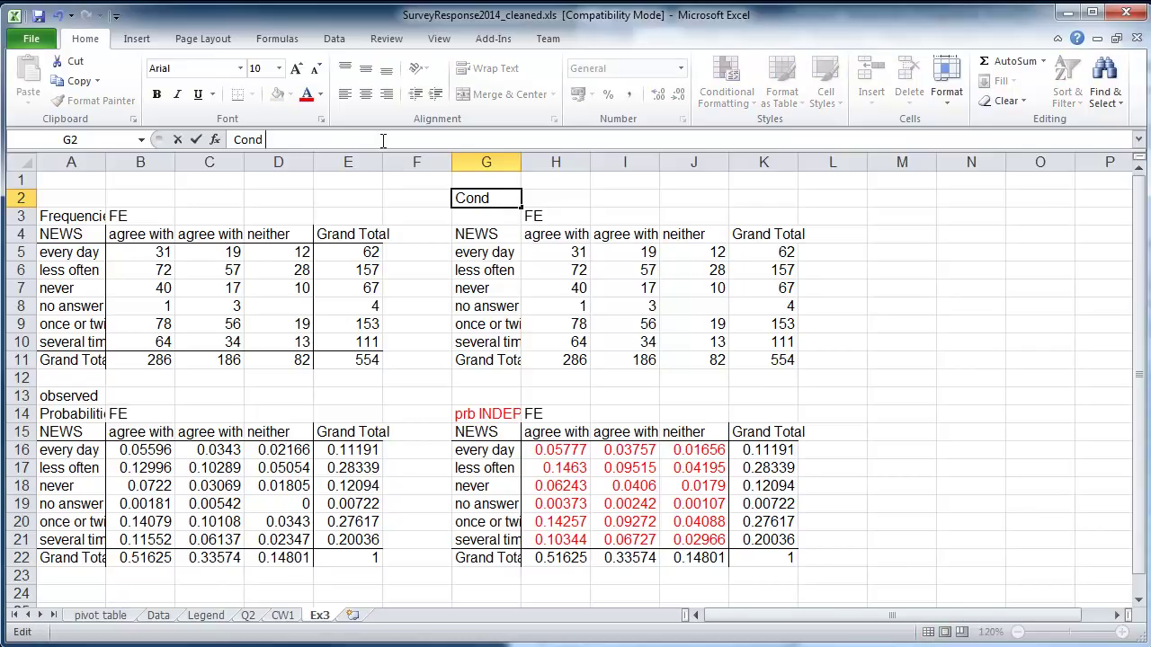
pyautogui.press('BackSpace')
pyautogui.press('BackSpace')
pyautogui.write('P(NEWS')
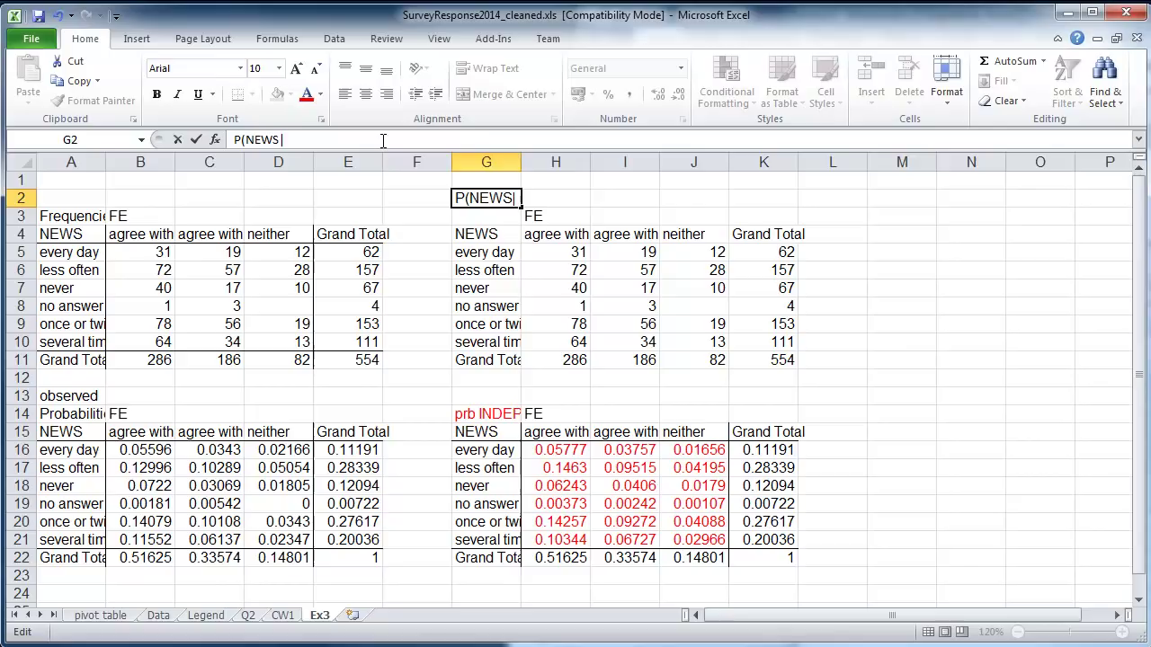
pyautogui.write('|FE=agree w')
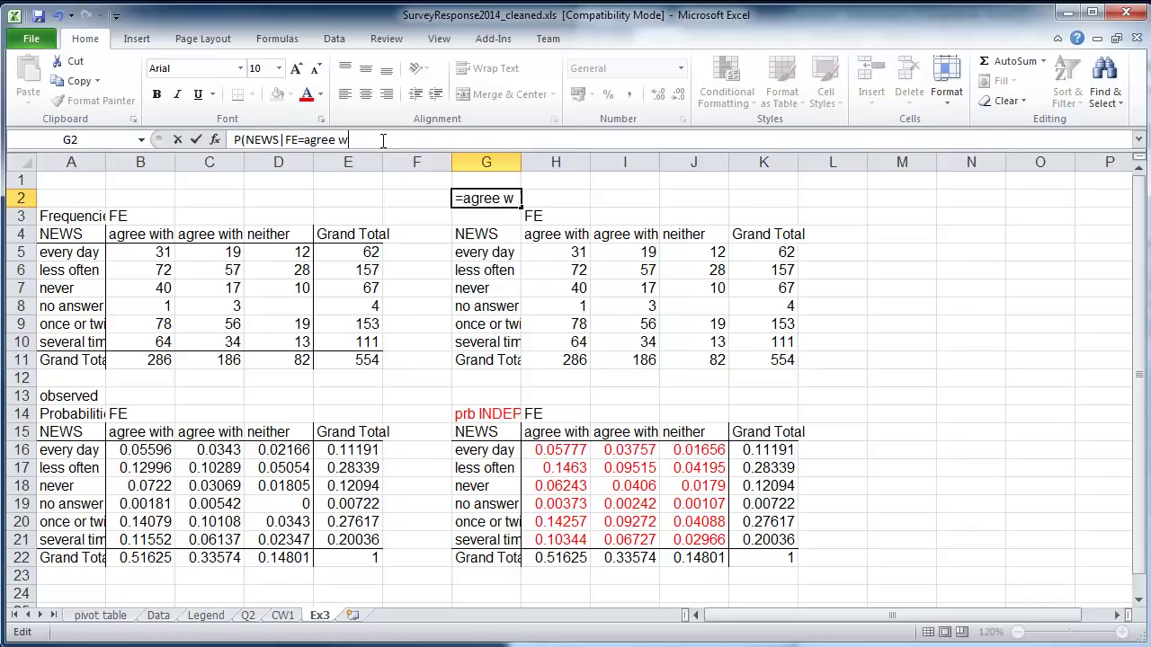
pyautogui.write('ith A)')
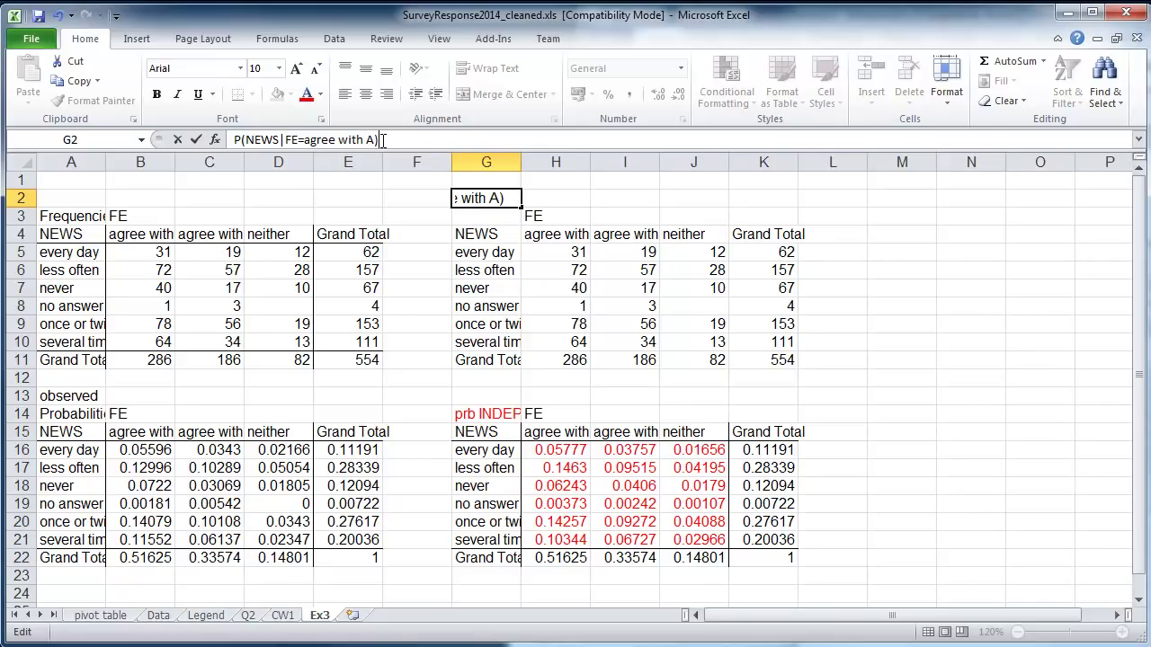
pyautogui.press('Return')
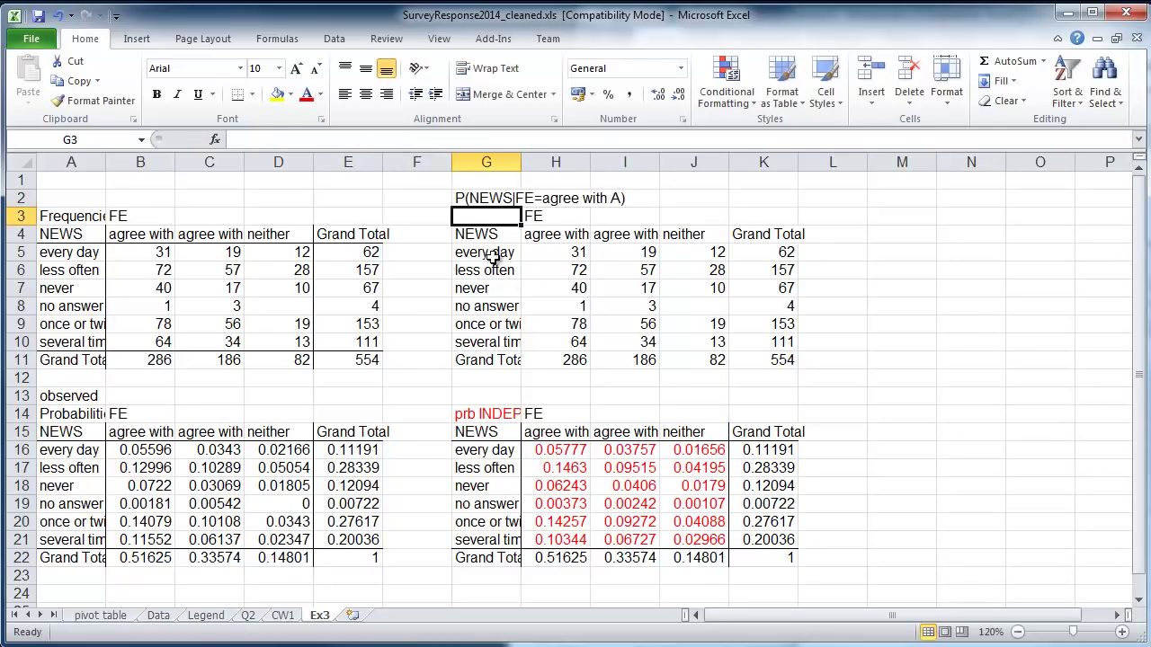
# Step: Select the copied counts H5:K11 under the agree with statement A header
pyautogui.click(543, 300)
pyautogui.click(580, 239)
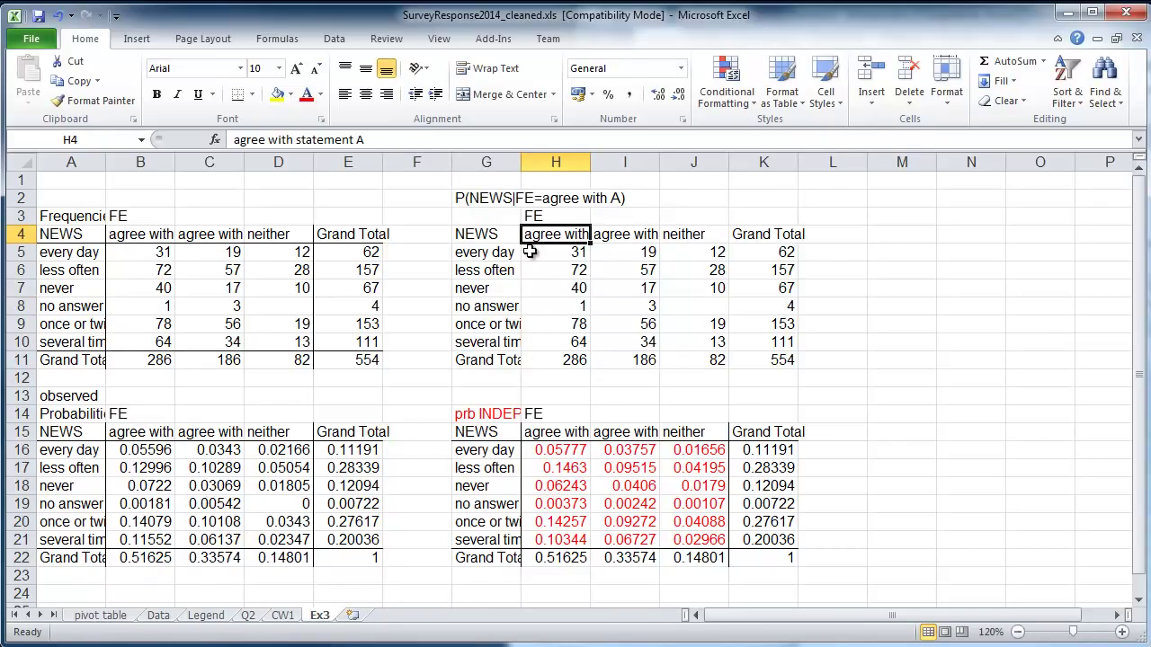
pyautogui.moveTo(569, 257); pyautogui.dragTo(762, 372)
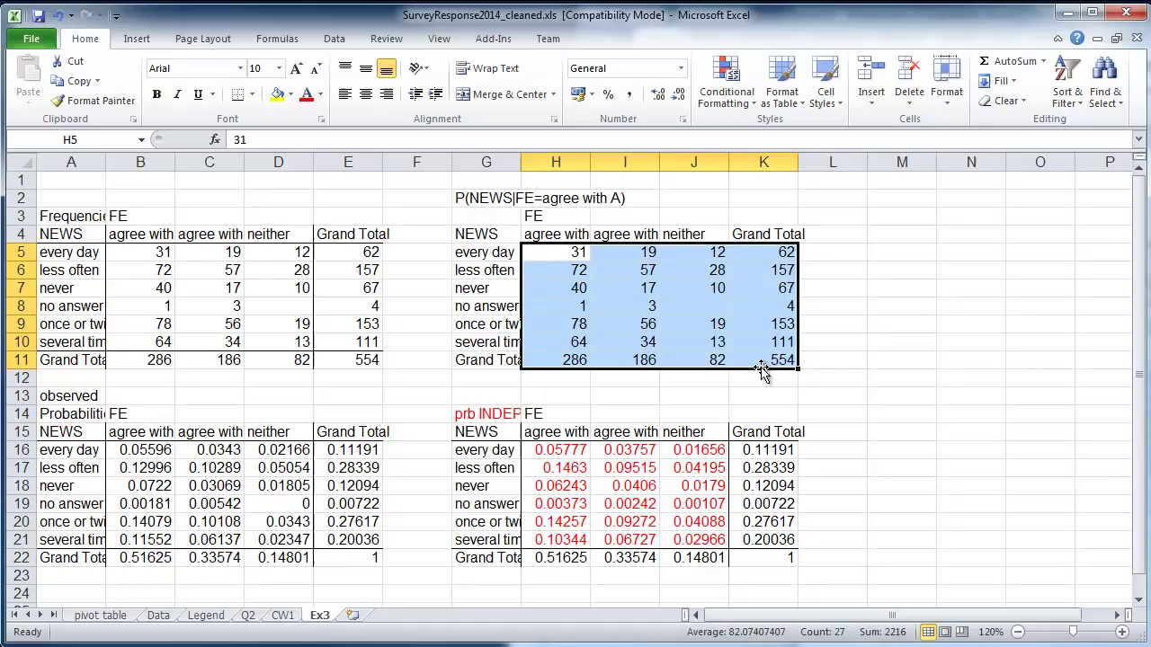
# Step: Clear the copied counts in H5:K11 and enter =B5/B11 in H5
pyautogui.press('Delete')
pyautogui.click(697, 342)
pyautogui.click(557, 252)
pyautogui.write('=')
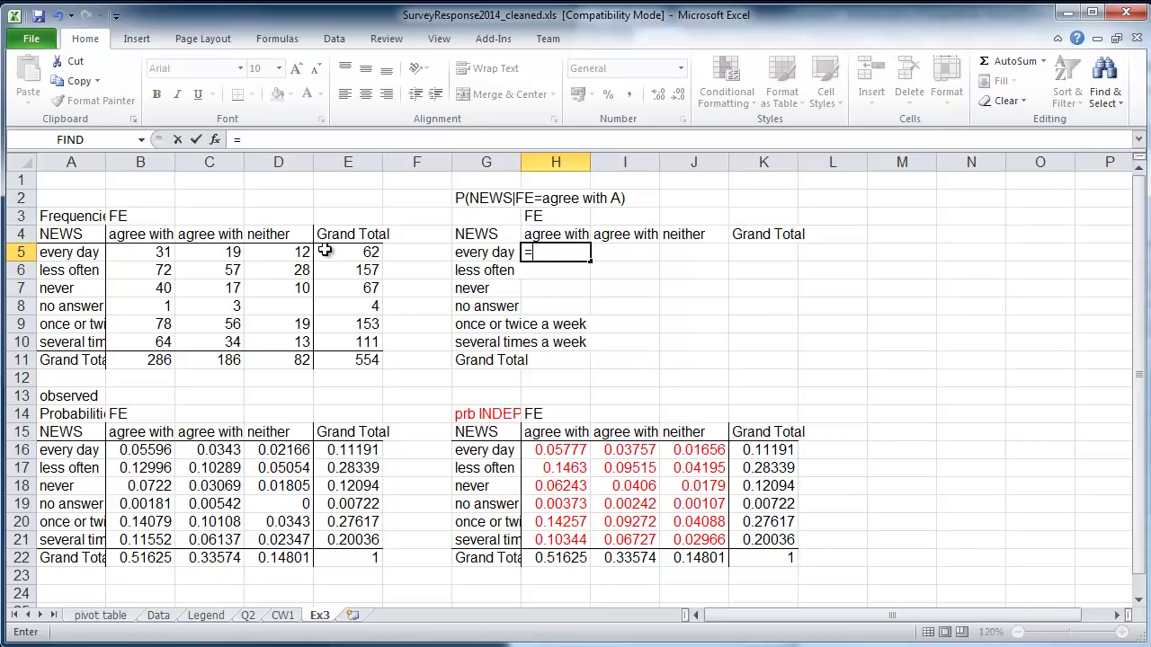
pyautogui.click(133, 256)
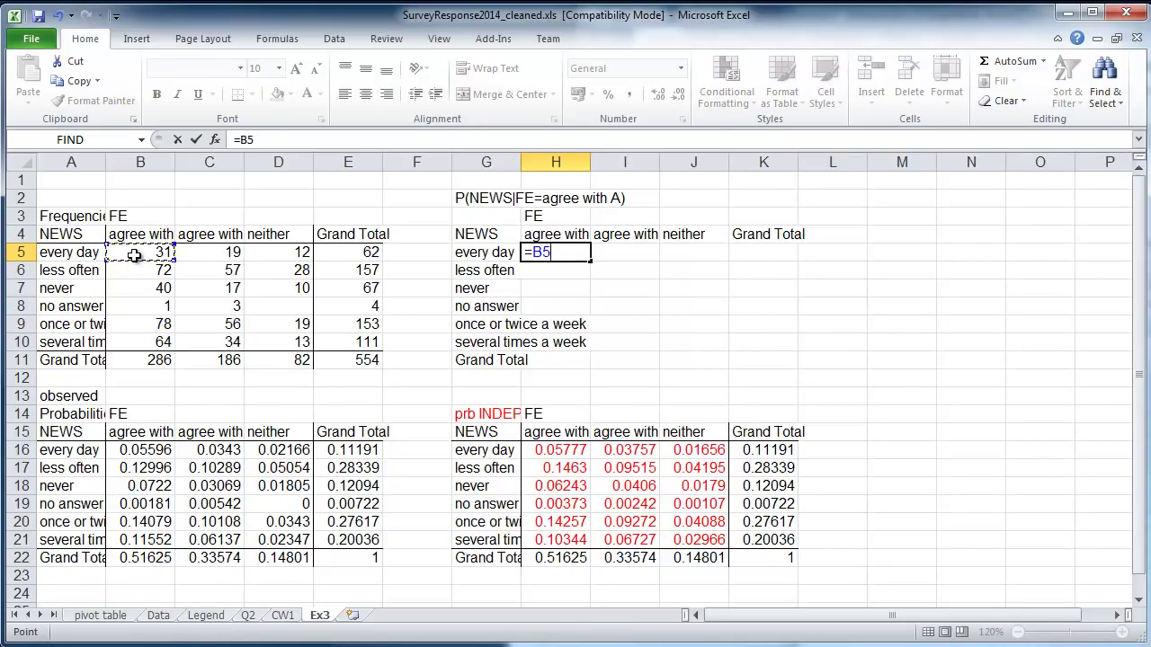
pyautogui.write('/')
pyautogui.click(145, 359)
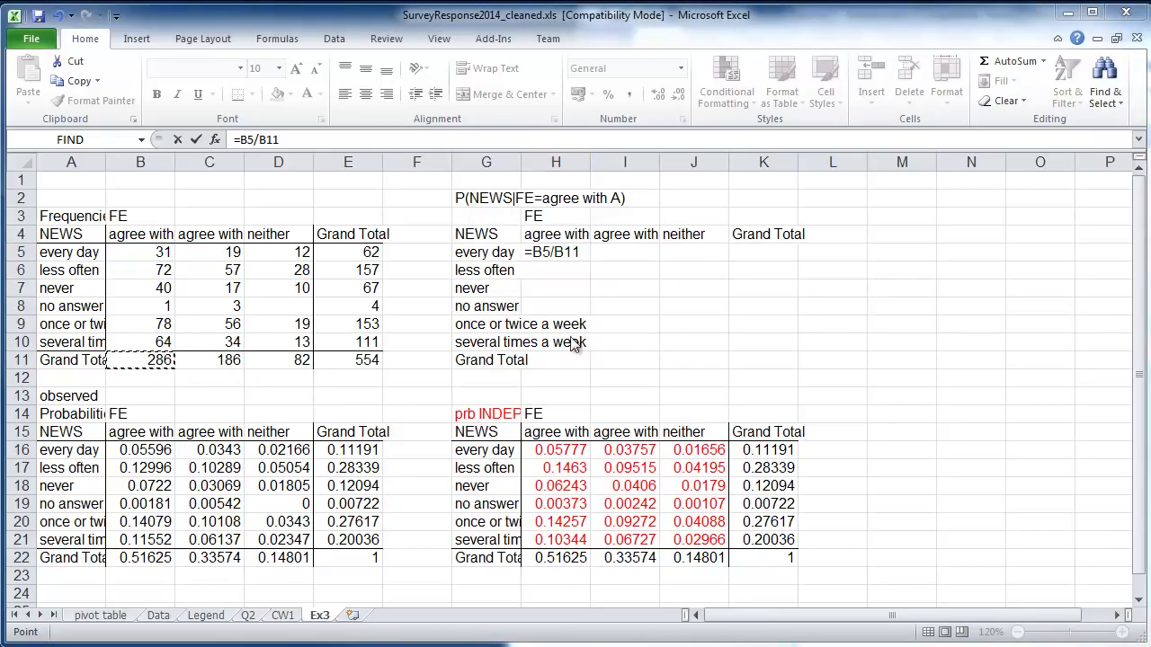
pyautogui.click(573, 252)
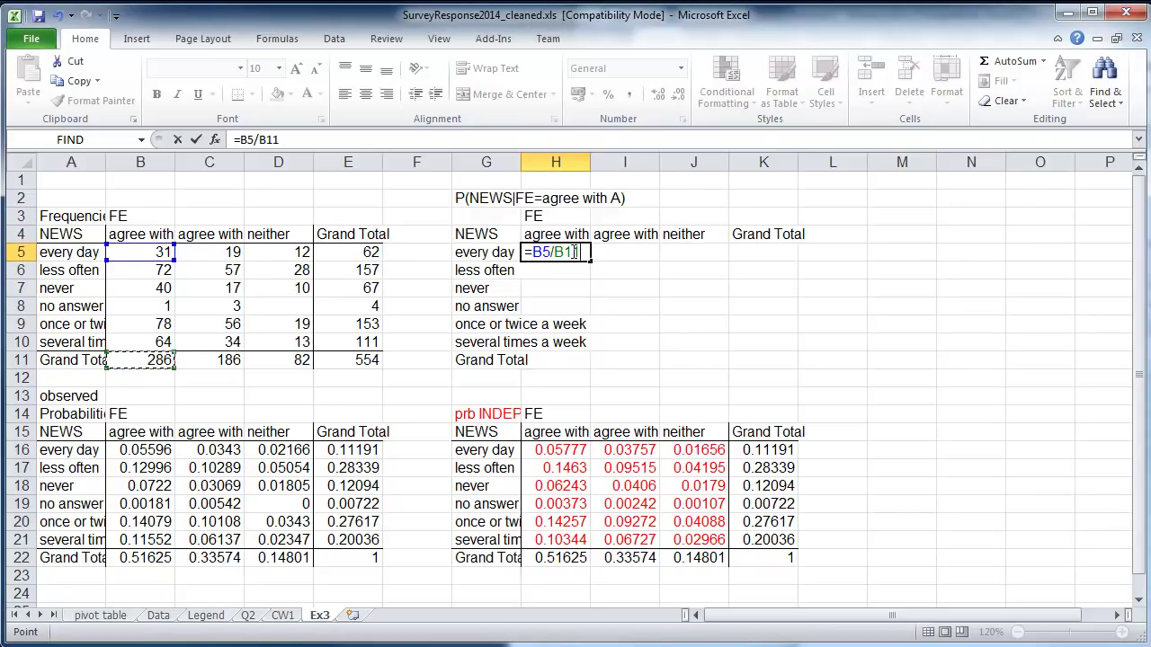
pyautogui.press('Return')
# Step: Fill the H5 formula down to H10 and inspect the erroring cells H6:H9
pyautogui.click(571, 252)
pyautogui.moveTo(590, 261); pyautogui.dragTo(585, 355)
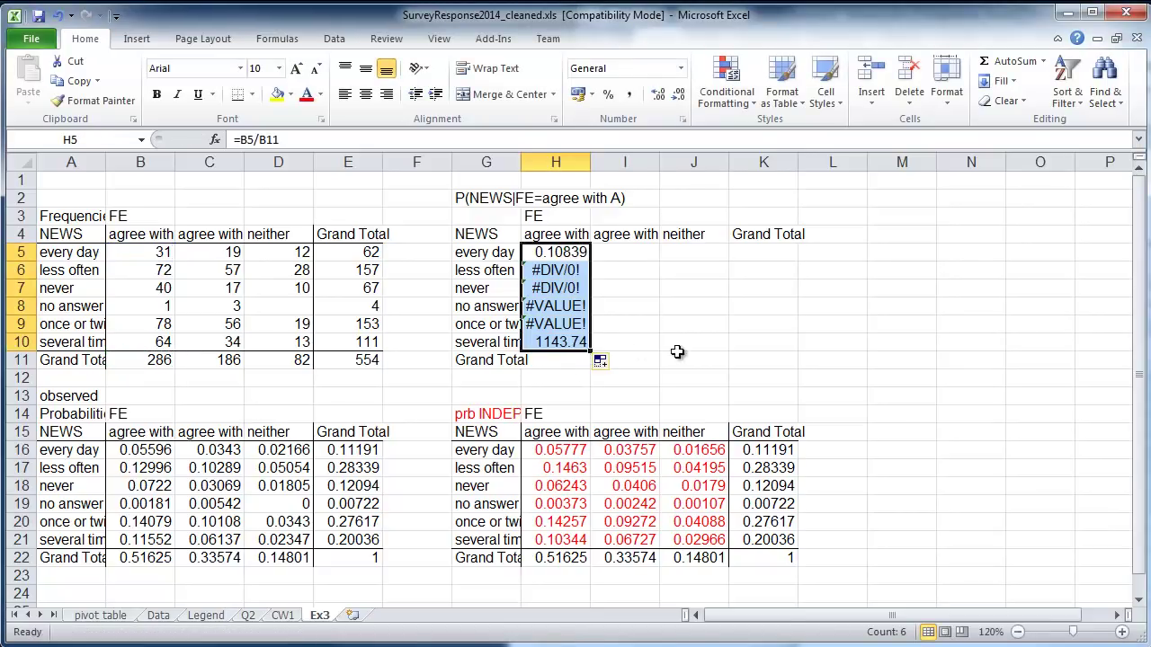
pyautogui.click(550, 288)
pyautogui.click(551, 271)
pyautogui.moveTo(550, 288); pyautogui.dragTo(552, 319)
pyautogui.doubleClick(564, 274)
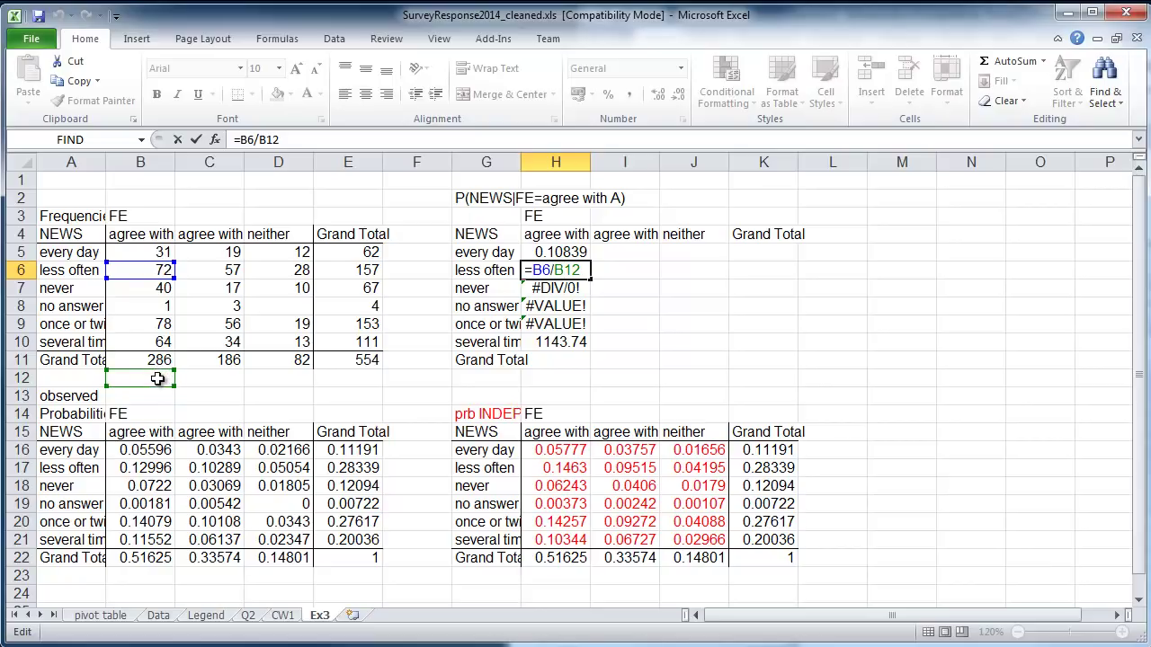
pyautogui.hotkey('ctrl', 'Return')
# Step: Anchor the total as =B5/B$11 in H5 and refill it down to H10
pyautogui.click(551, 255)
pyautogui.doubleClick(551, 255)
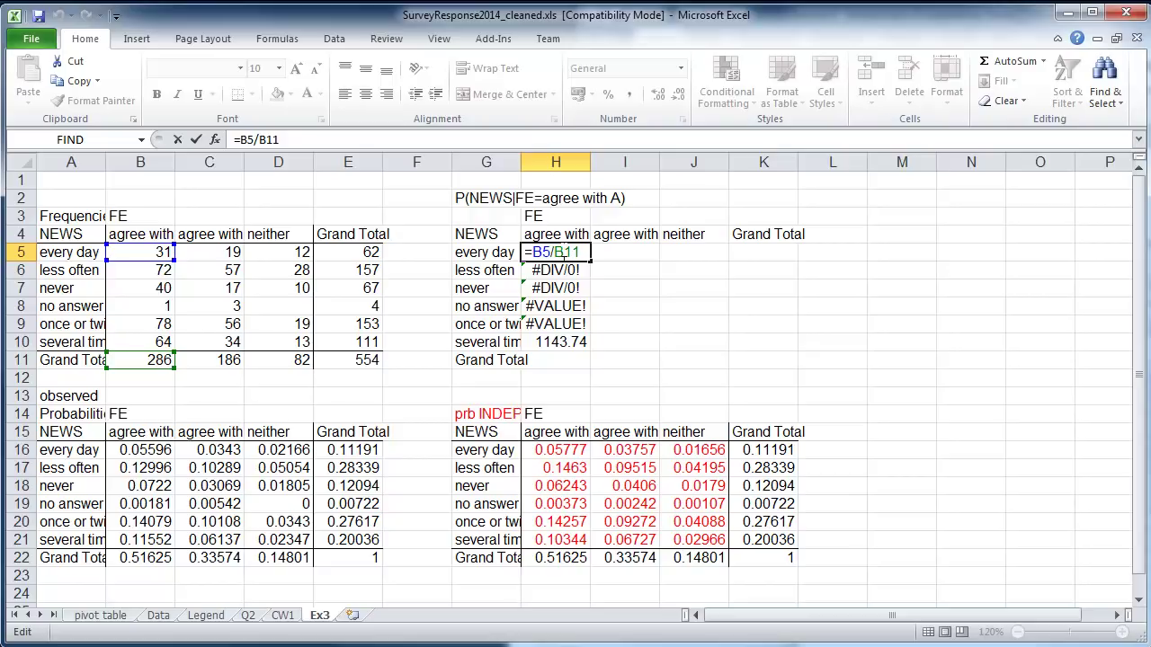
pyautogui.write('$')
pyautogui.press('Return')
pyautogui.click(562, 252)
pyautogui.moveTo(590, 261); pyautogui.dragTo(585, 344)
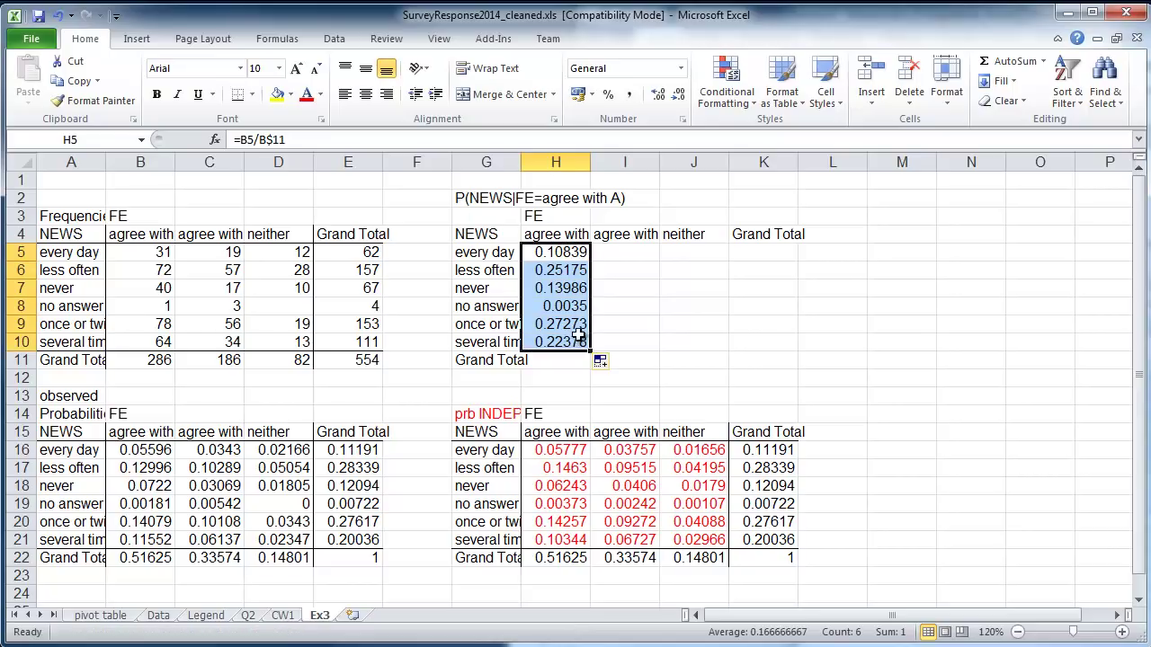
pyautogui.click(751, 362)
# Step: Verify the H7–H10 formulas, then switch back to the Word exercise
pyautogui.doubleClick(567, 288)
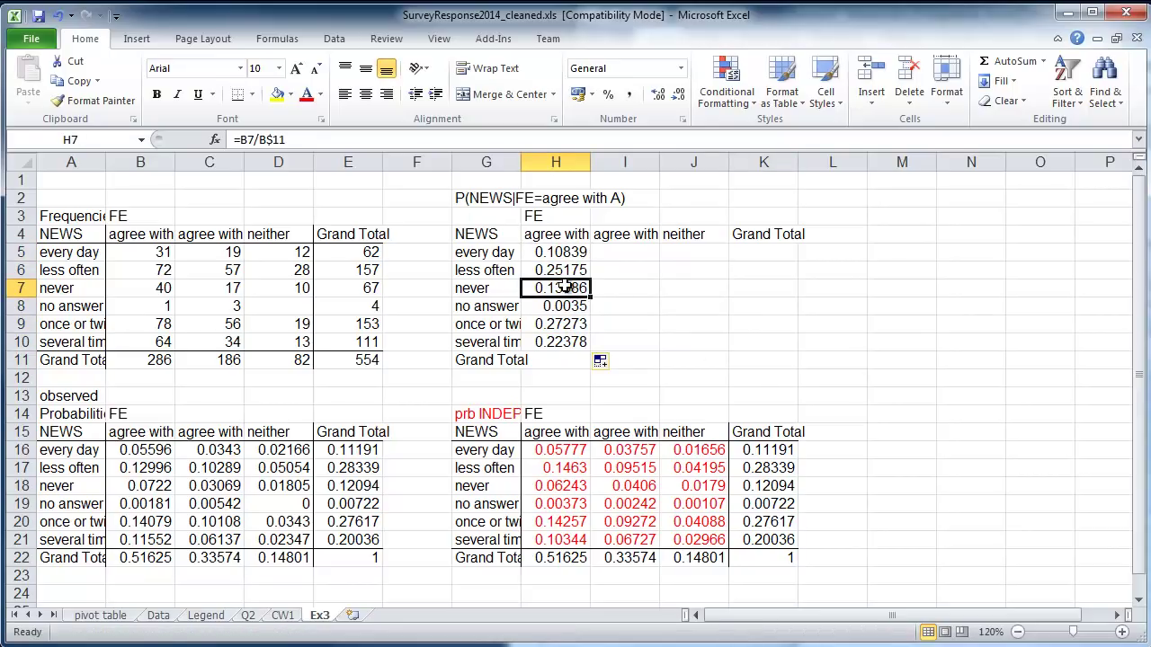
pyautogui.press('Escape')
pyautogui.doubleClick(569, 305)
pyautogui.press('Escape')
pyautogui.doubleClick(572, 323)
pyautogui.press('Escape')
pyautogui.doubleClick(572, 342)
pyautogui.press('Escape')
pyautogui.click(694, 331)
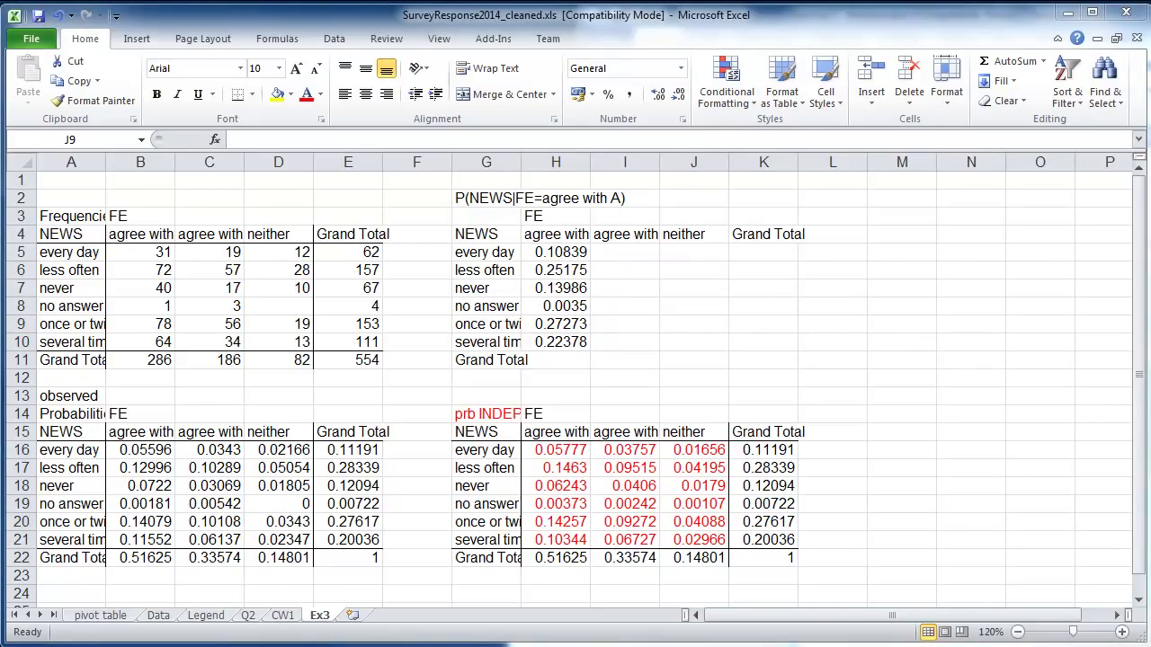
pyautogui.hotkey('alt', 'Tab')
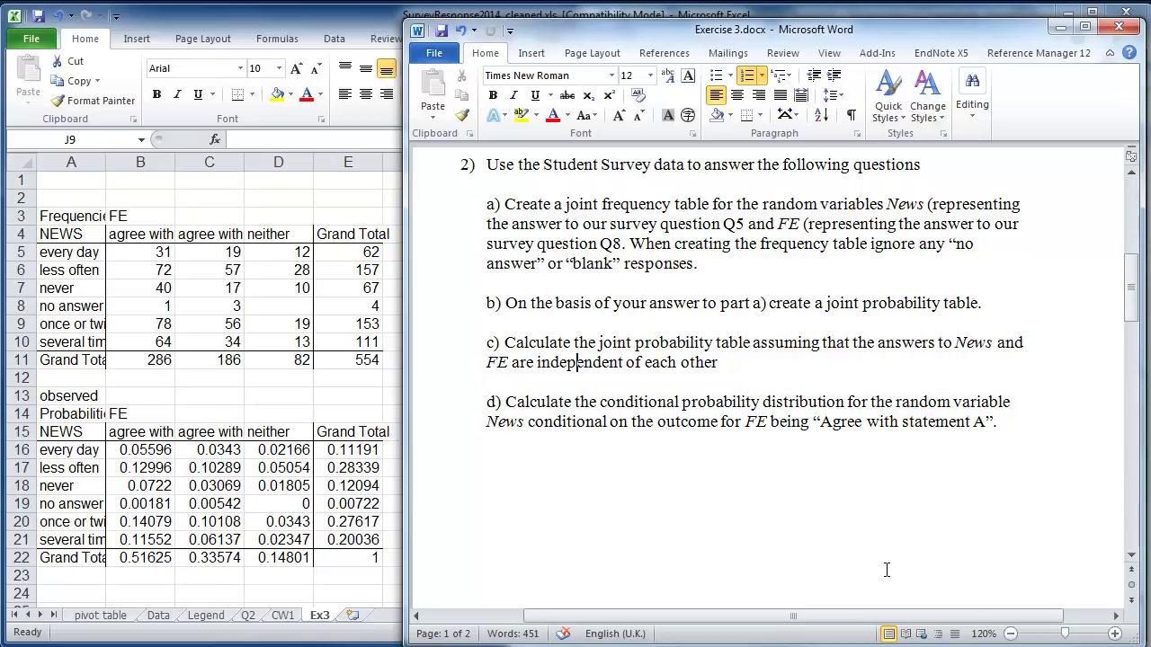
# Step: Switch from Word back to the Excel Ex3 sheet
pyautogui.hotkey('alt', 'Tab')
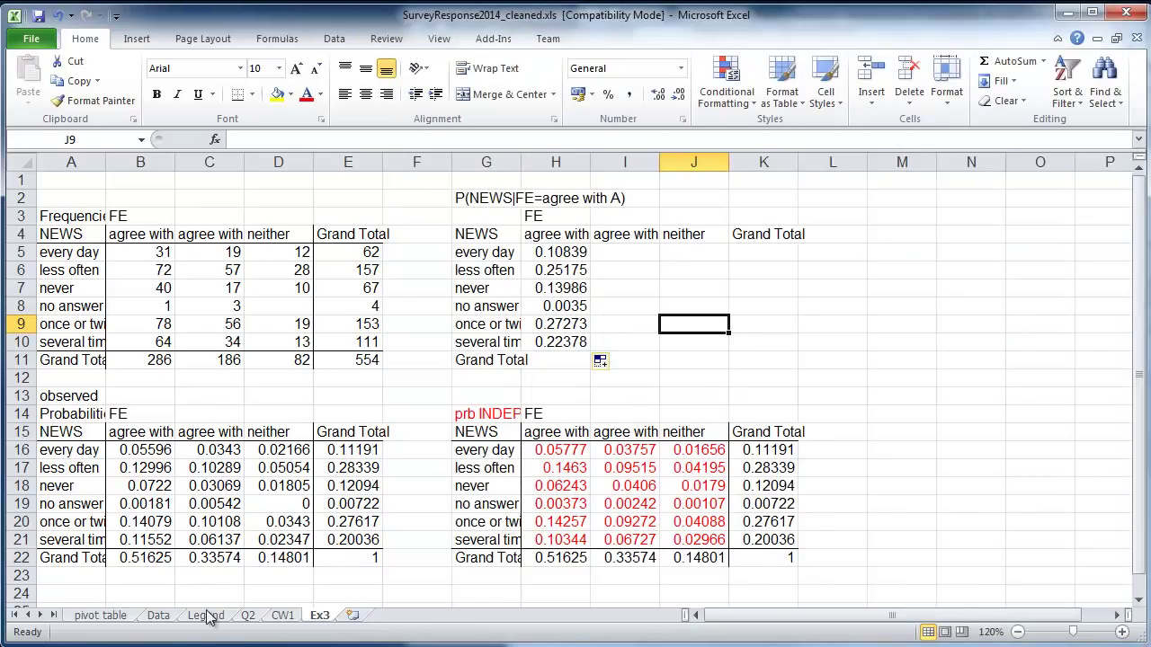
pyautogui.click(208, 618)
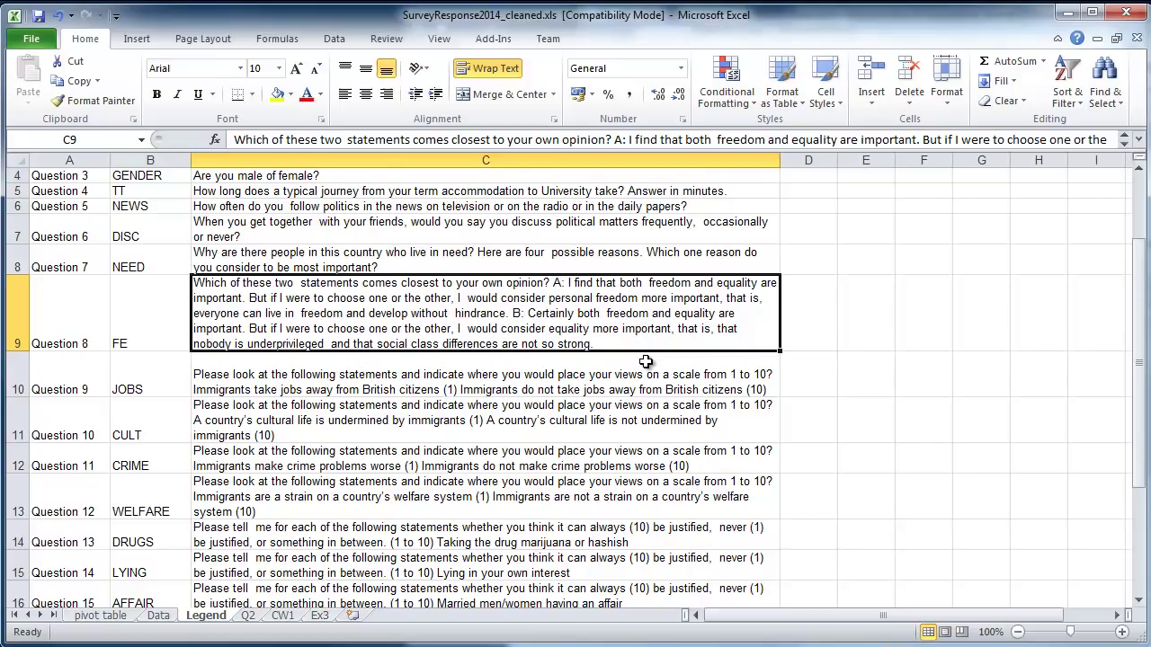
pyautogui.click(319, 615)
pyautogui.click(709, 372)
# Step: Fill the conditional probability formulas right into column I and check I5, I7 and I9
pyautogui.click(620, 226)
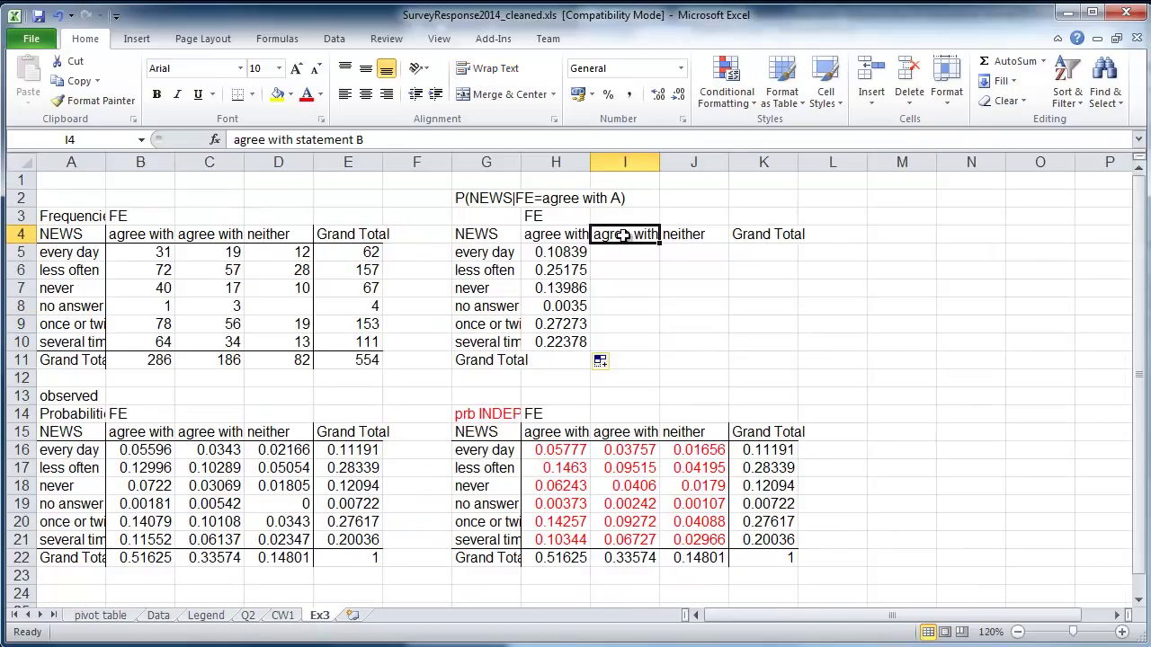
pyautogui.moveTo(565, 253); pyautogui.dragTo(661, 353)
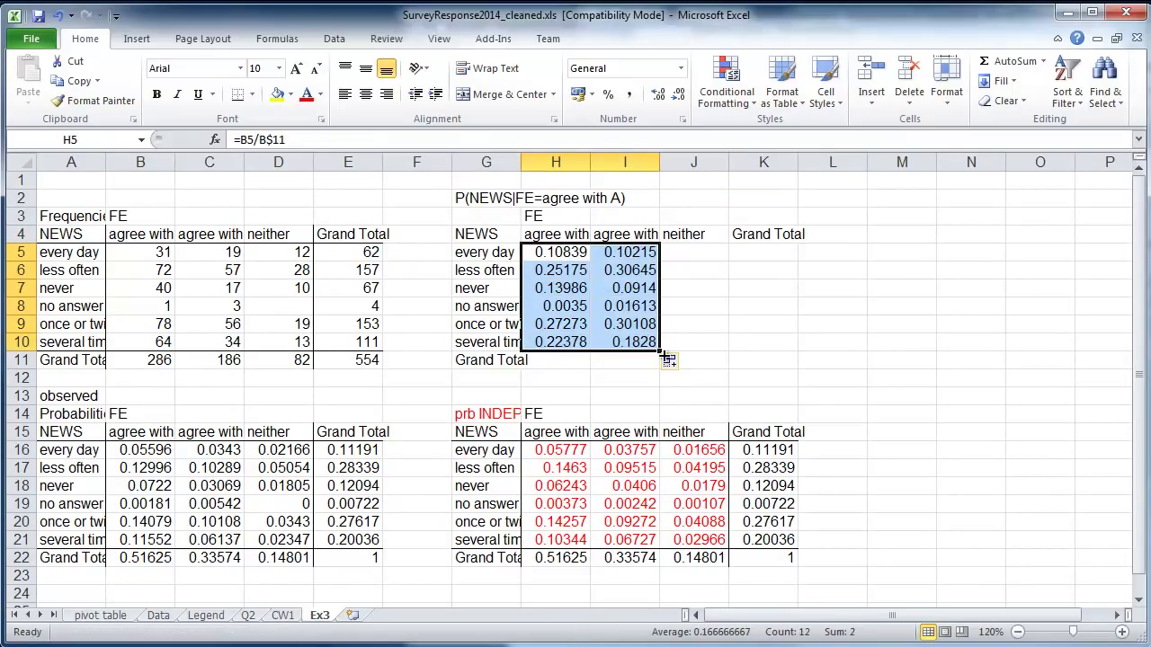
pyautogui.doubleClick(634, 254)
pyautogui.press('Escape')
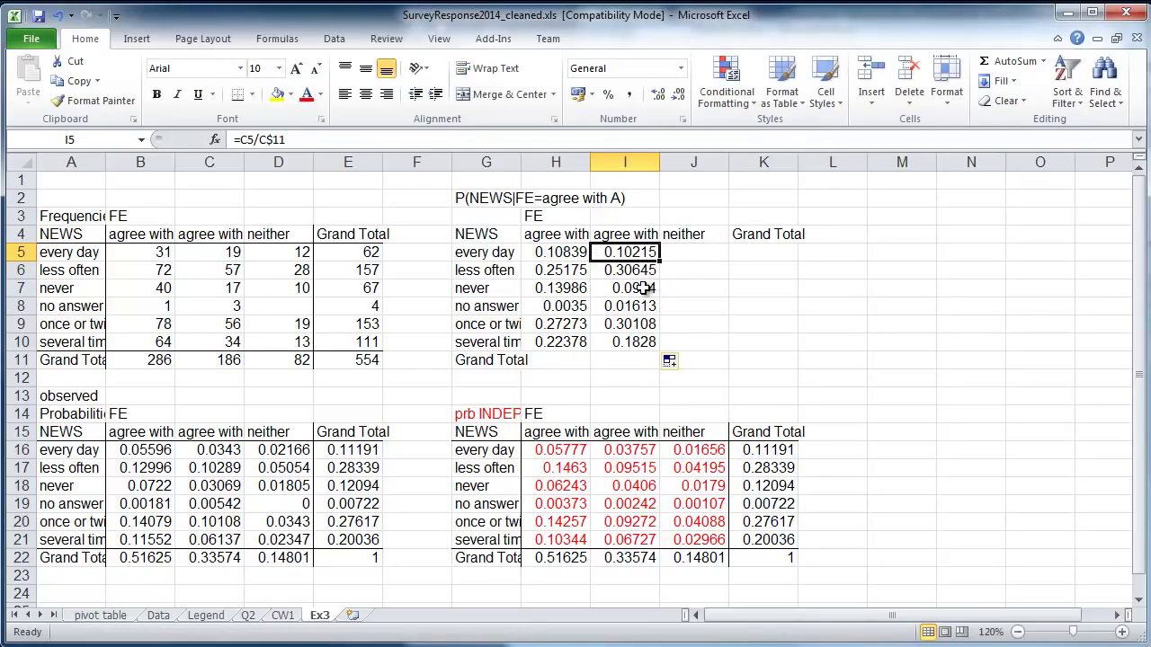
pyautogui.doubleClick(645, 286)
pyautogui.press('Escape')
pyautogui.doubleClick(643, 323)
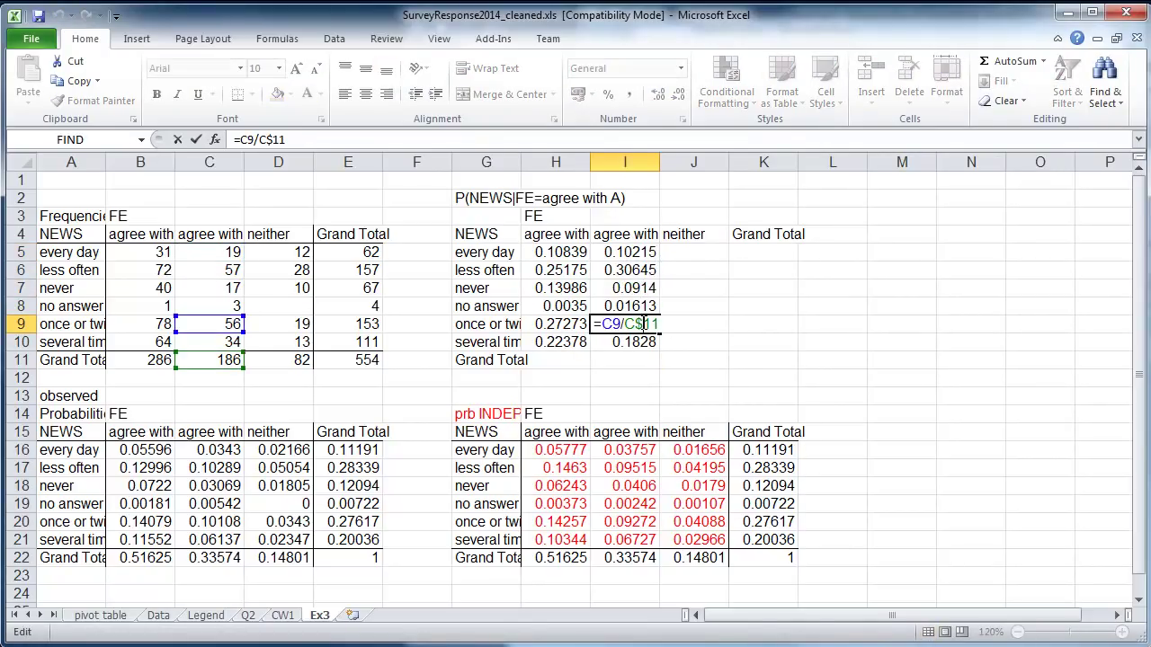
pyautogui.press('Escape')
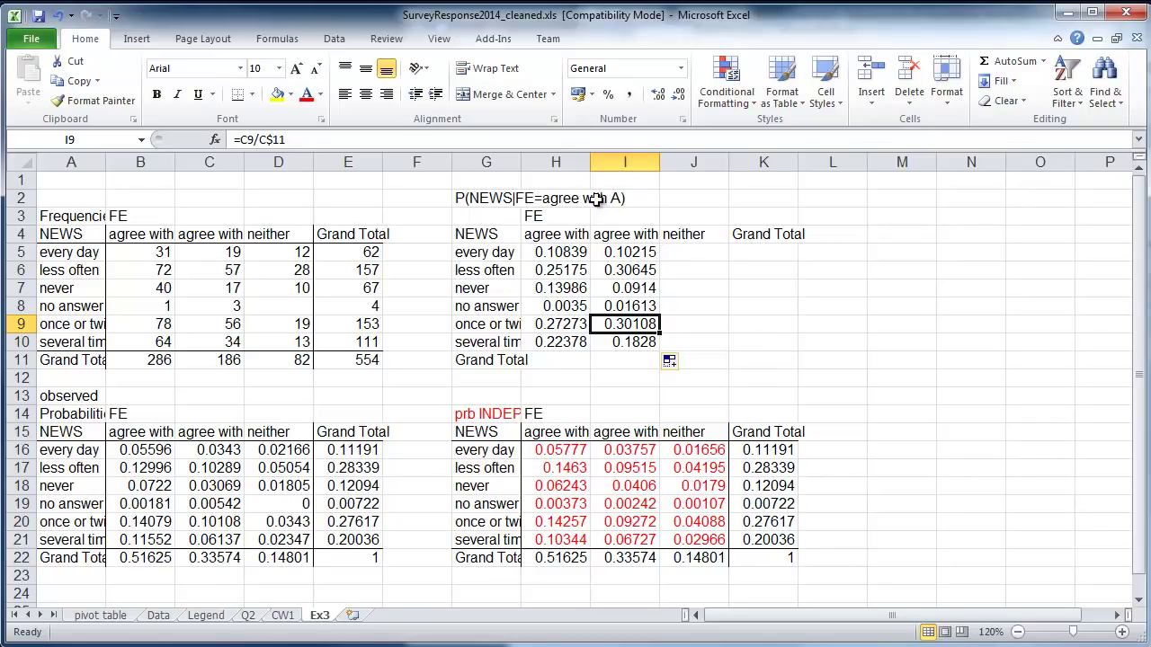
# Step: Change the G2 title to P(NEWS|FE=agree with A/B)
pyautogui.click(481, 197)
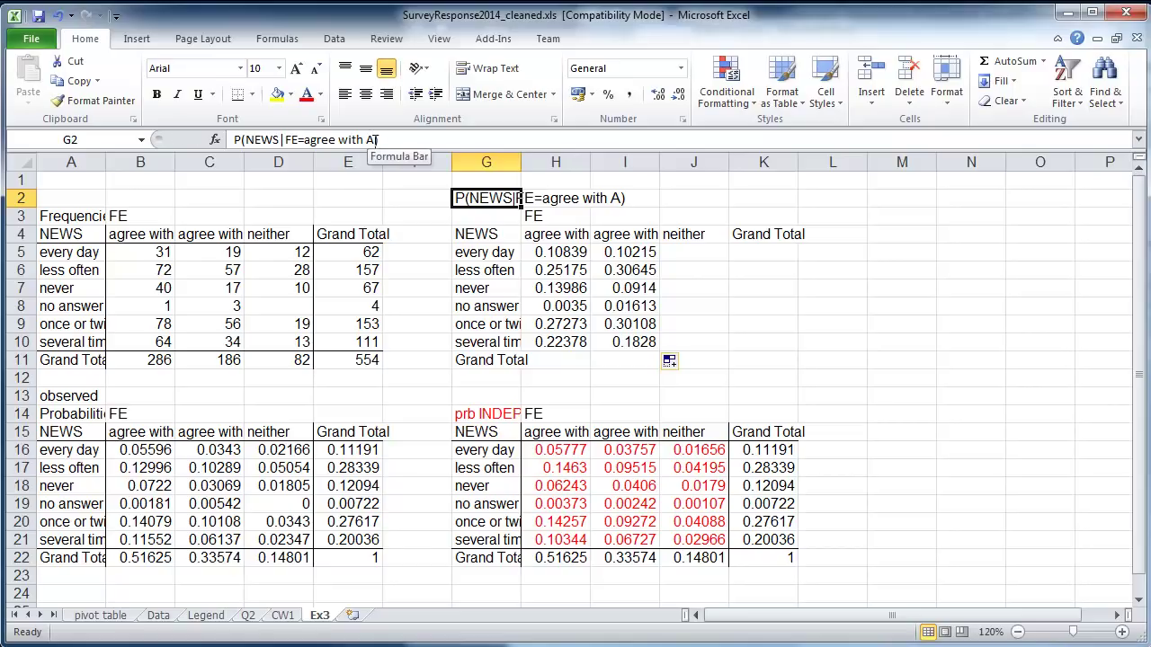
pyautogui.click(381, 140)
pyautogui.write('/B')
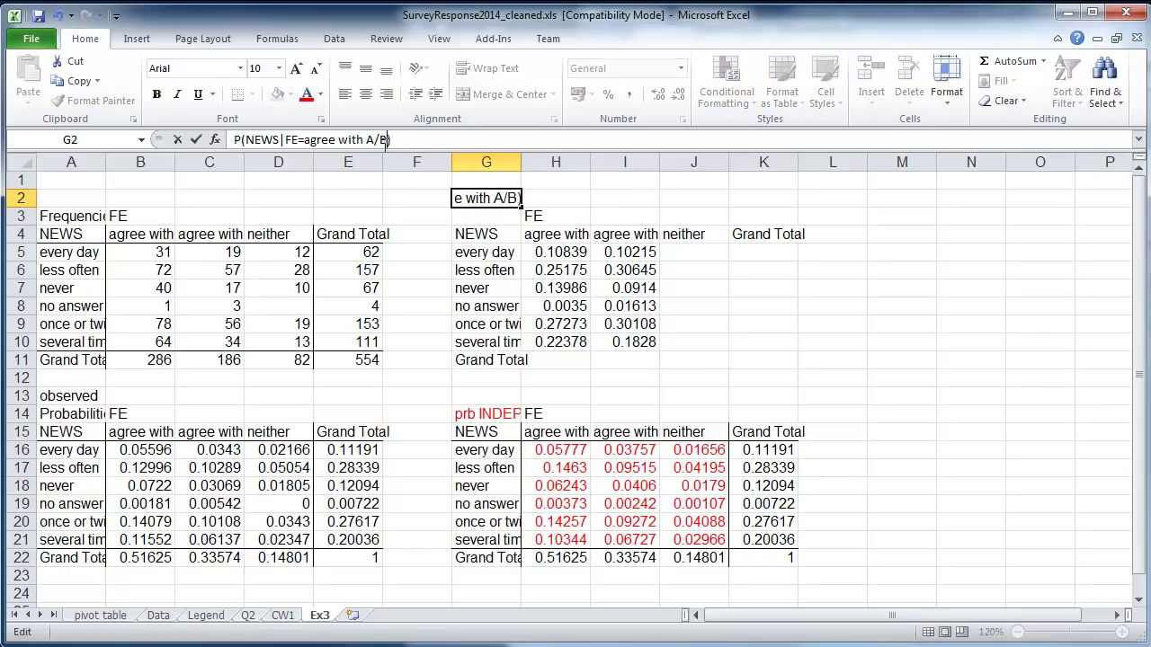
pyautogui.press('Return')
# Step: Select the A and B probabilities in H5:I10
pyautogui.click(623, 274)
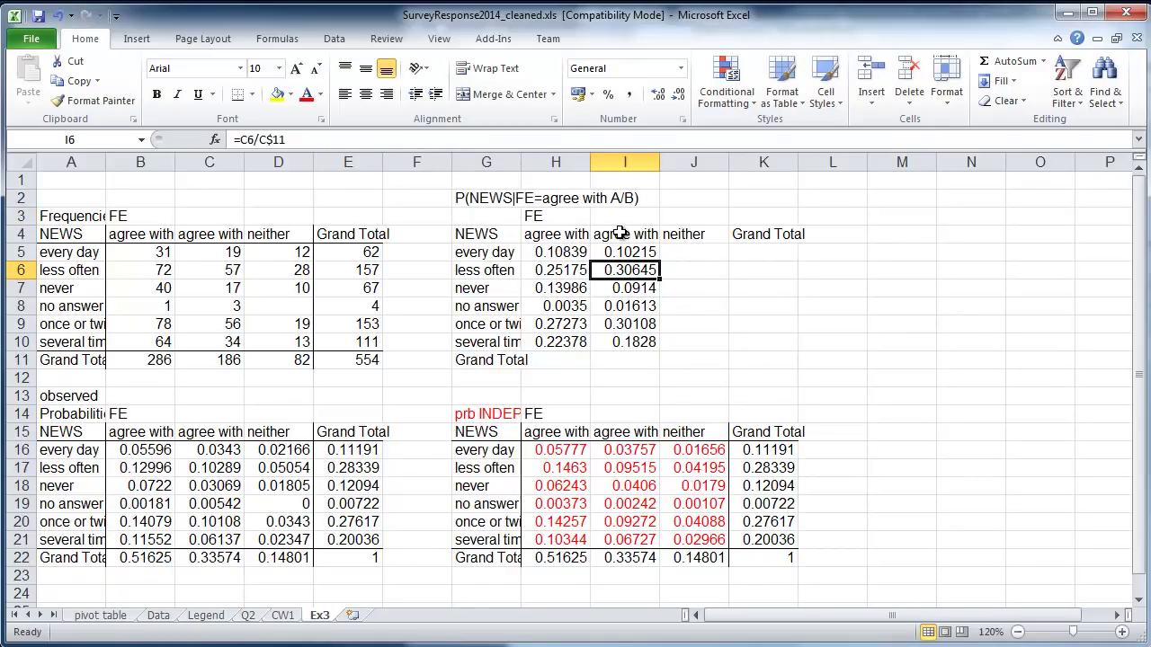
pyautogui.click(622, 235)
pyautogui.click(557, 254)
pyautogui.moveTo(558, 254); pyautogui.dragTo(603, 335)
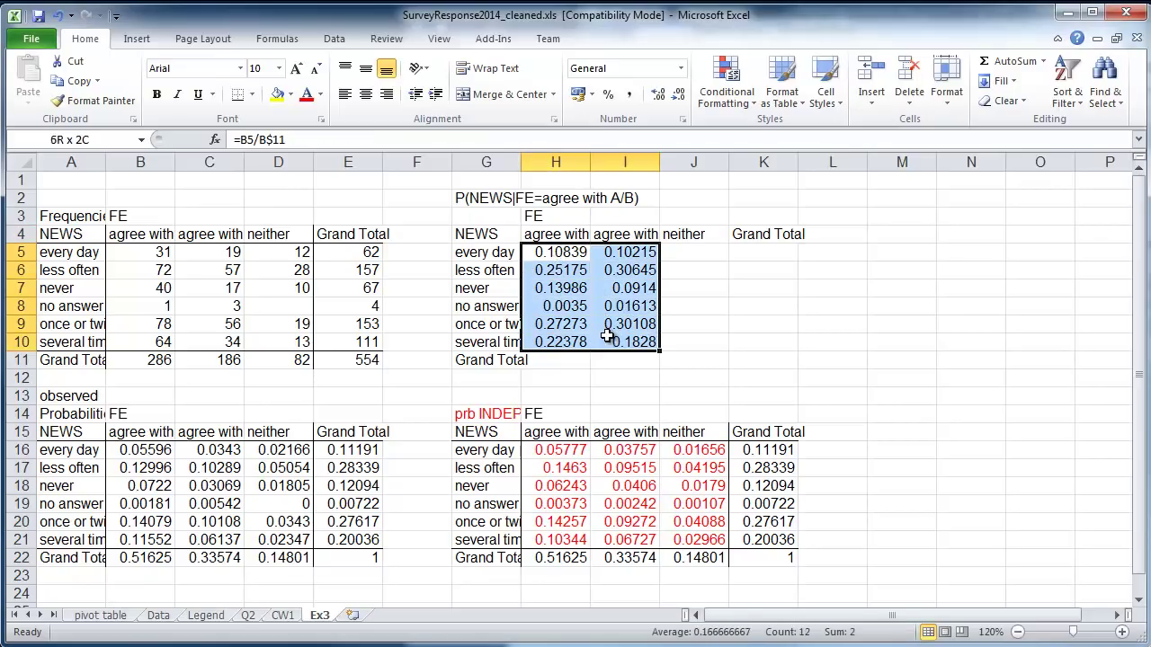
# Step: Insert a 2-D clustered column chart of H5:I10, move it right, and open Select Data
pyautogui.click(137, 38)
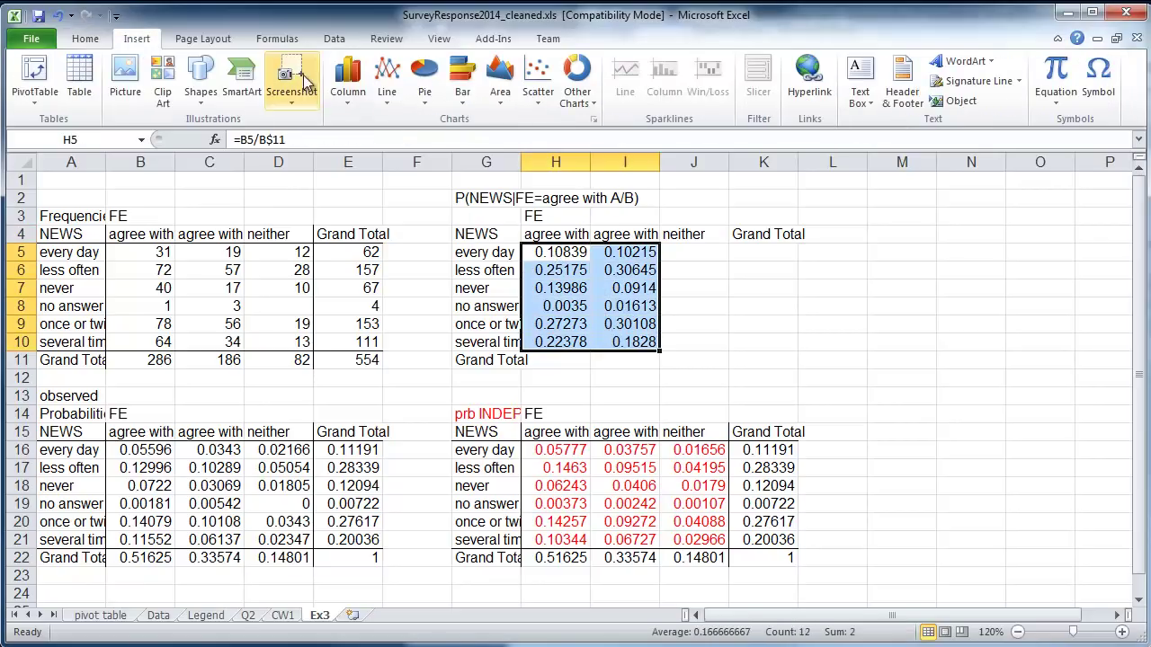
pyautogui.click(348, 79)
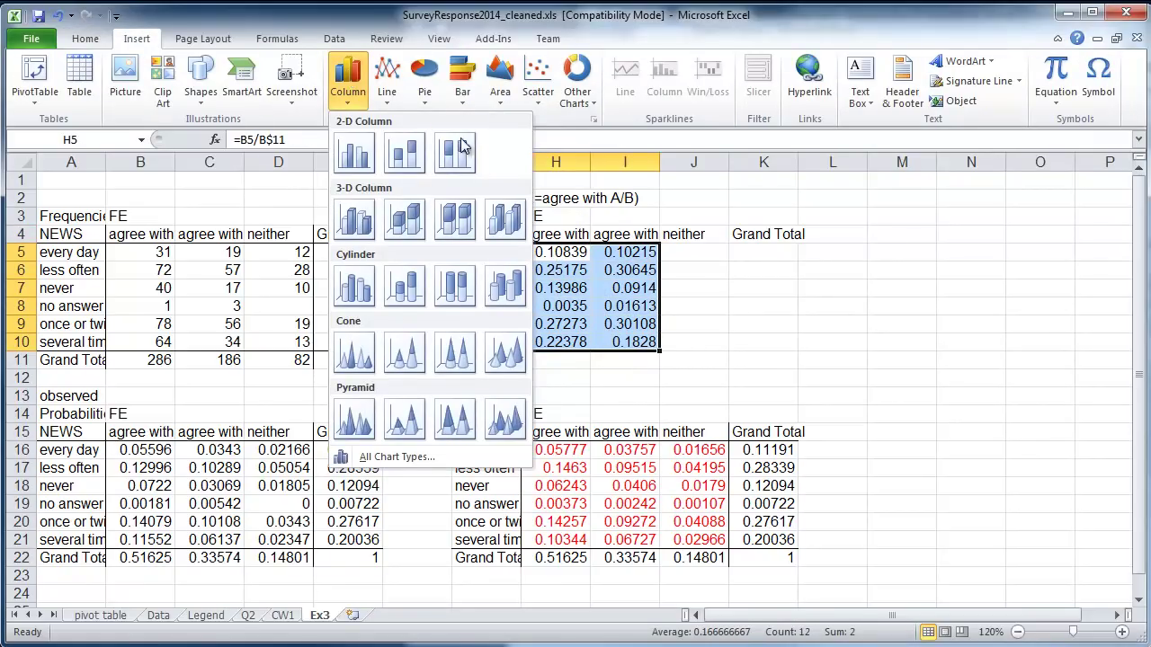
pyautogui.click(354, 153)
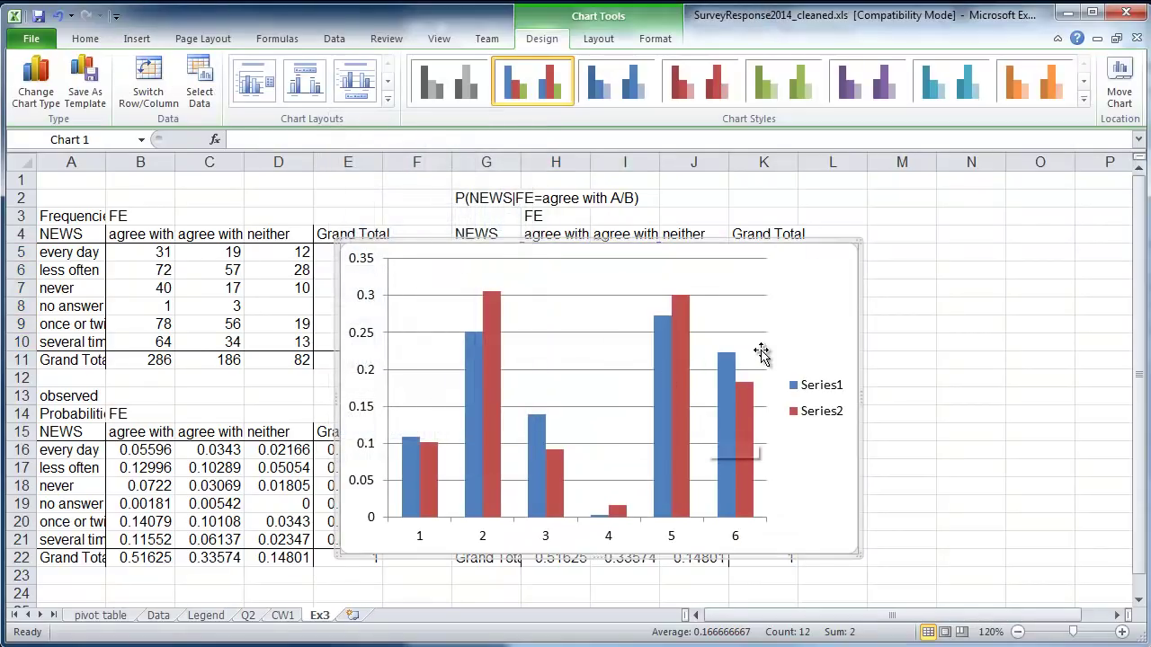
pyautogui.moveTo(811, 250); pyautogui.dragTo(1029, 269)
pyautogui.rightClick(1031, 319)
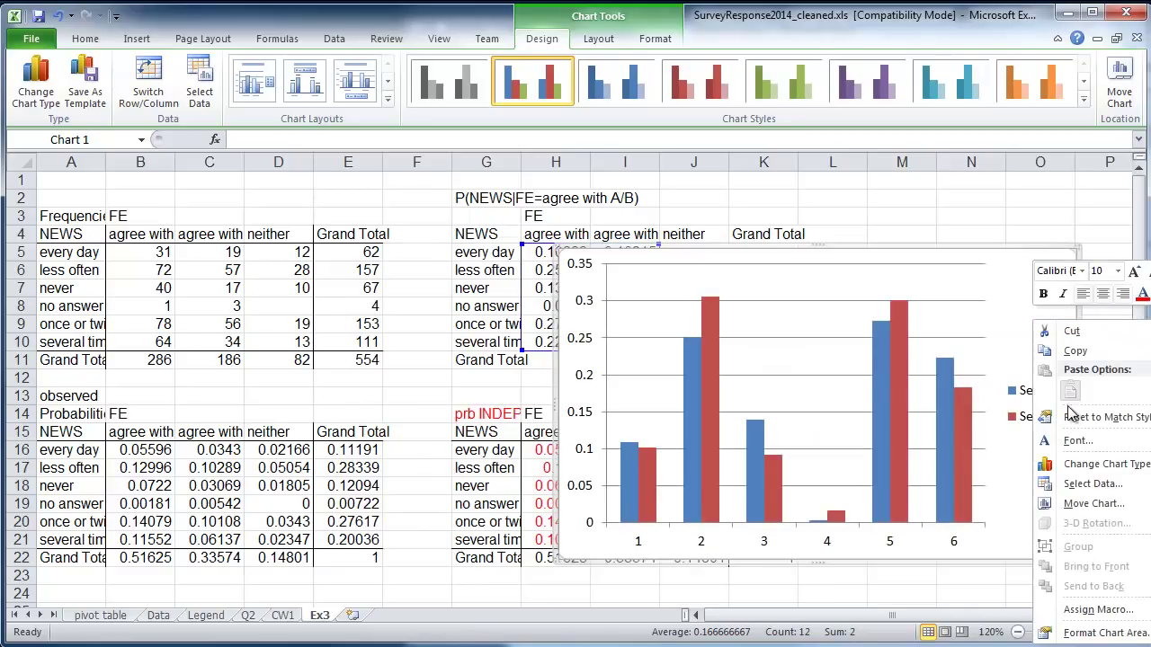
pyautogui.click(1111, 484)
# Step: Name the two series from headings H4 and I4, retyping the second as B
pyautogui.click(531, 460)
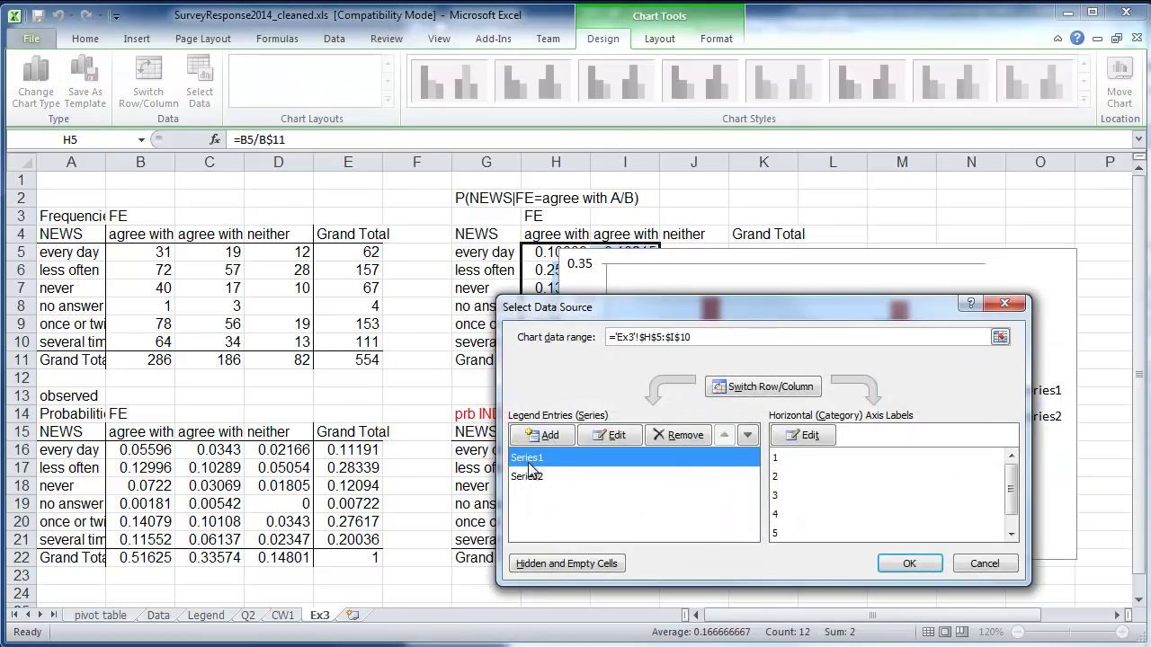
pyautogui.click(613, 435)
pyautogui.click(550, 234)
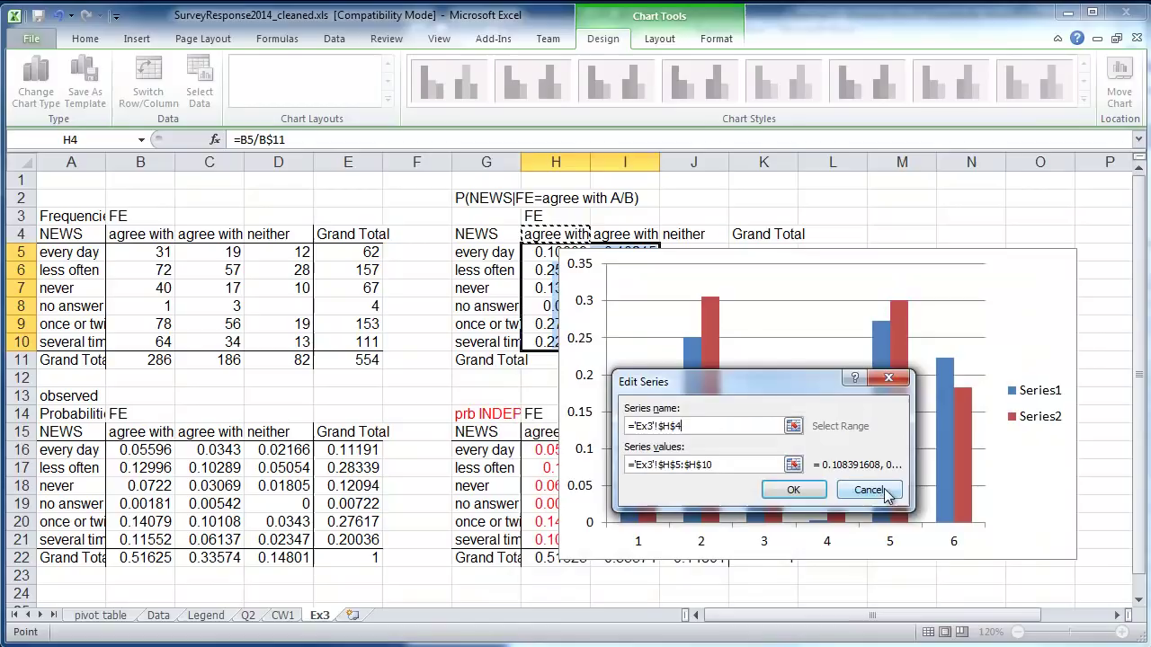
pyautogui.click(793, 489)
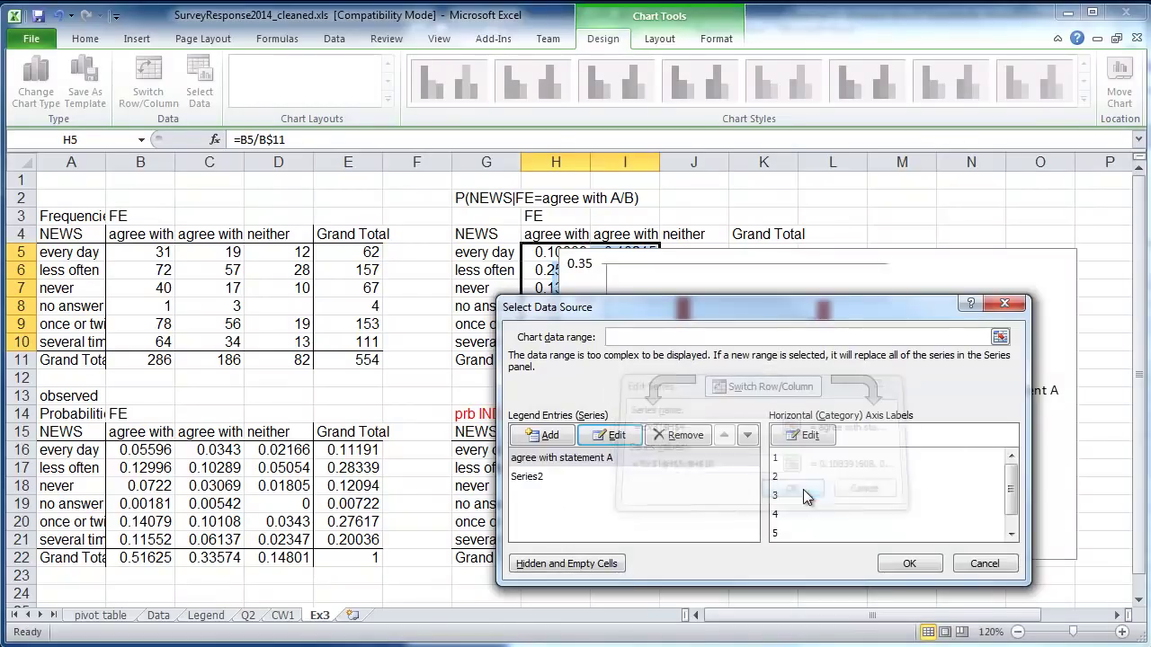
pyautogui.click(551, 479)
pyautogui.click(614, 435)
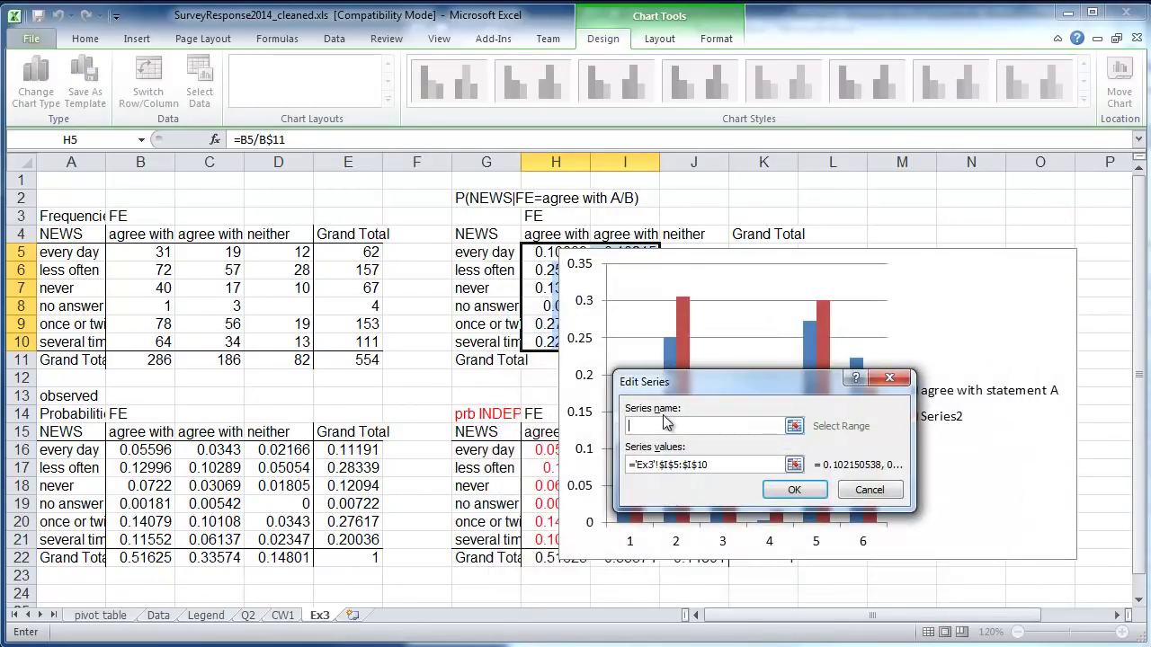
pyautogui.click(634, 235)
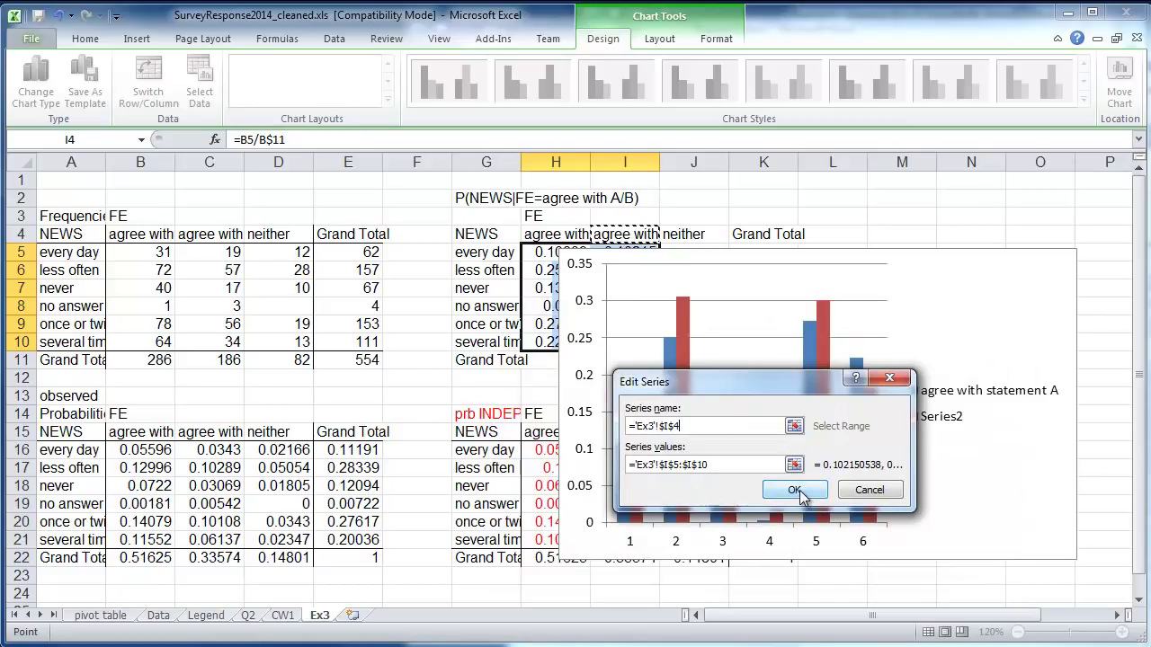
pyautogui.click(708, 425)
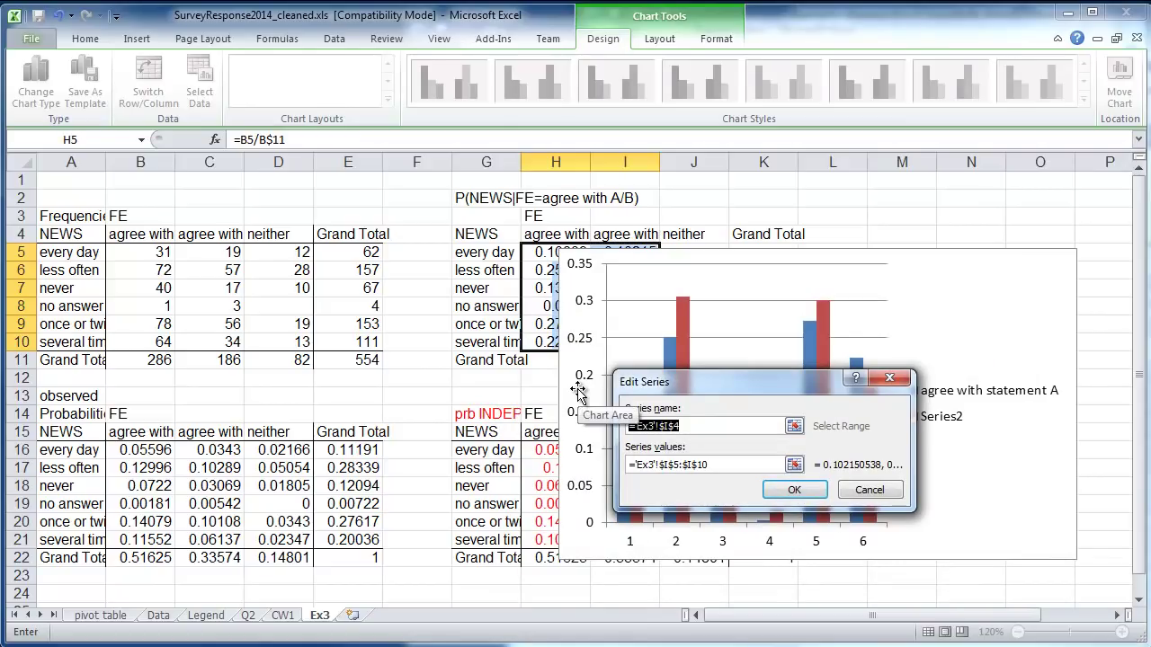
pyautogui.write('B')
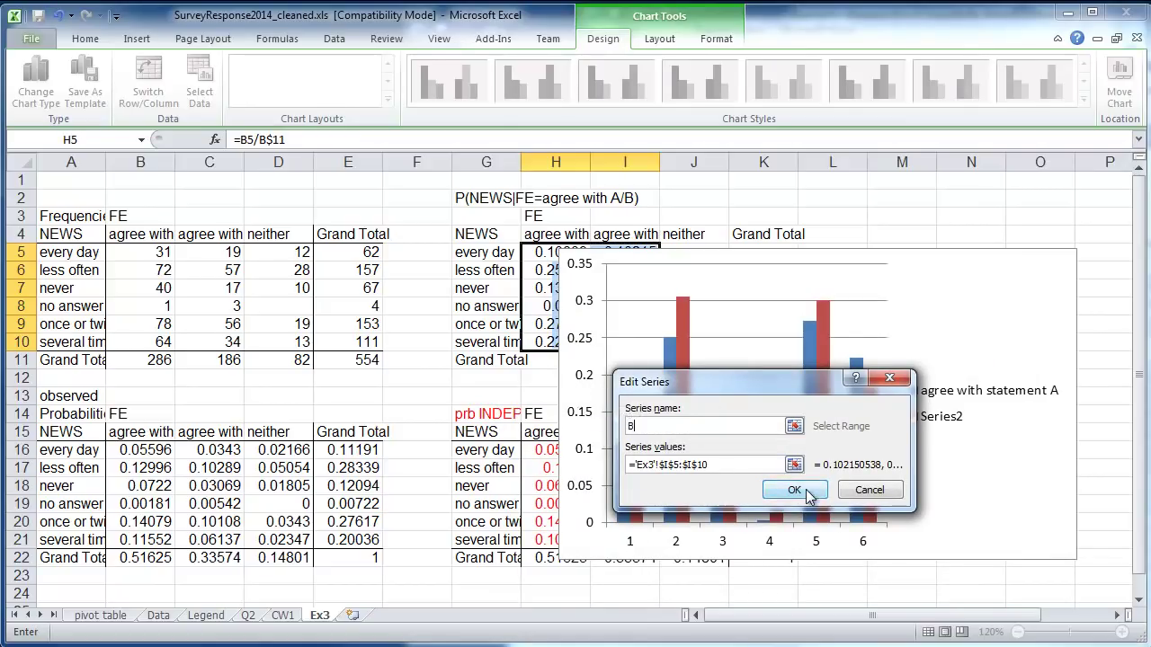
pyautogui.click(795, 489)
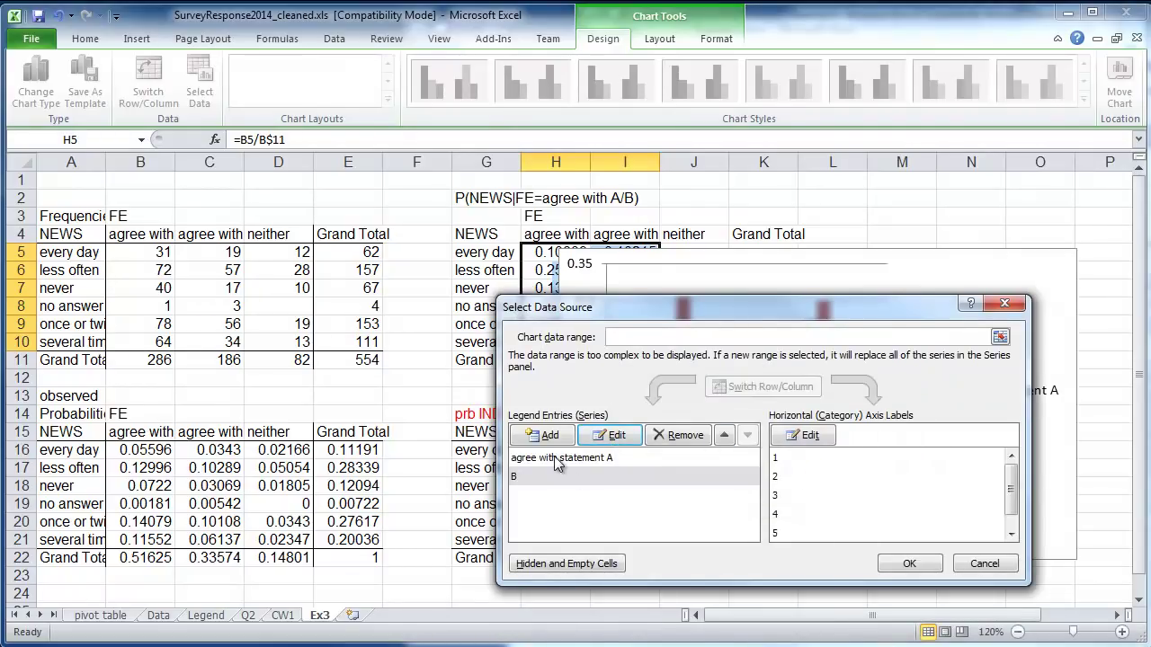
# Step: Rename the first data series to A
pyautogui.click(557, 459)
pyautogui.click(612, 435)
pyautogui.write('A')
pyautogui.click(795, 490)
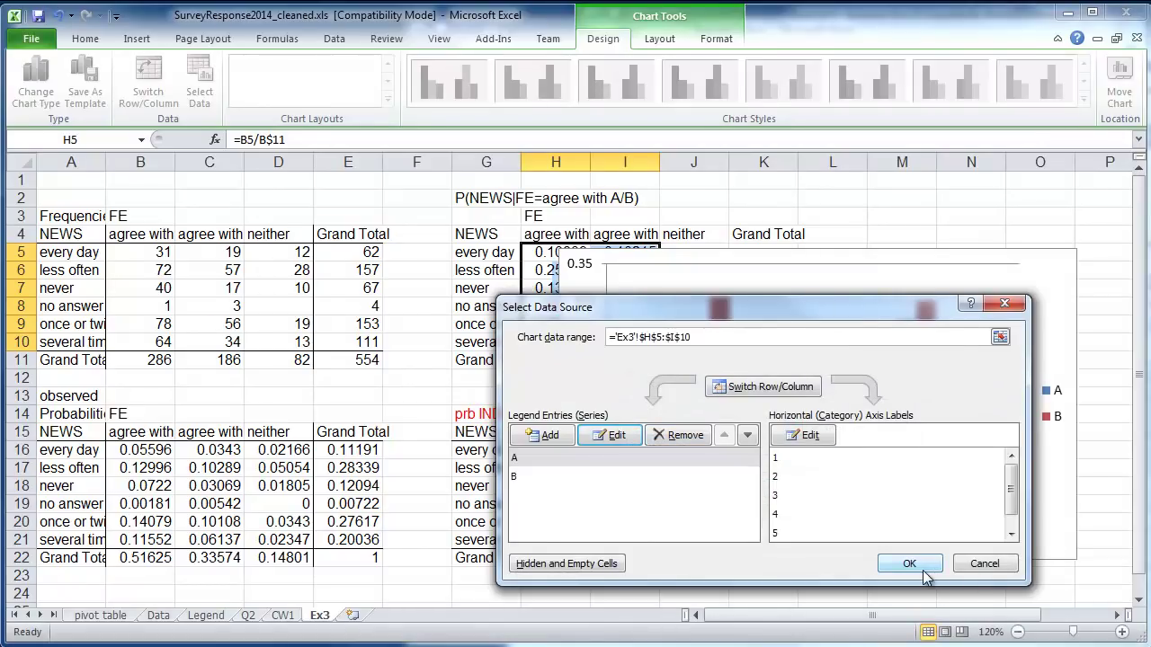
# Step: Use G5:G10 News answers as category labels, apply, and enlarge the chart slightly
pyautogui.click(804, 435)
pyautogui.moveTo(483, 252); pyautogui.dragTo(483, 346)
pyautogui.click(785, 469)
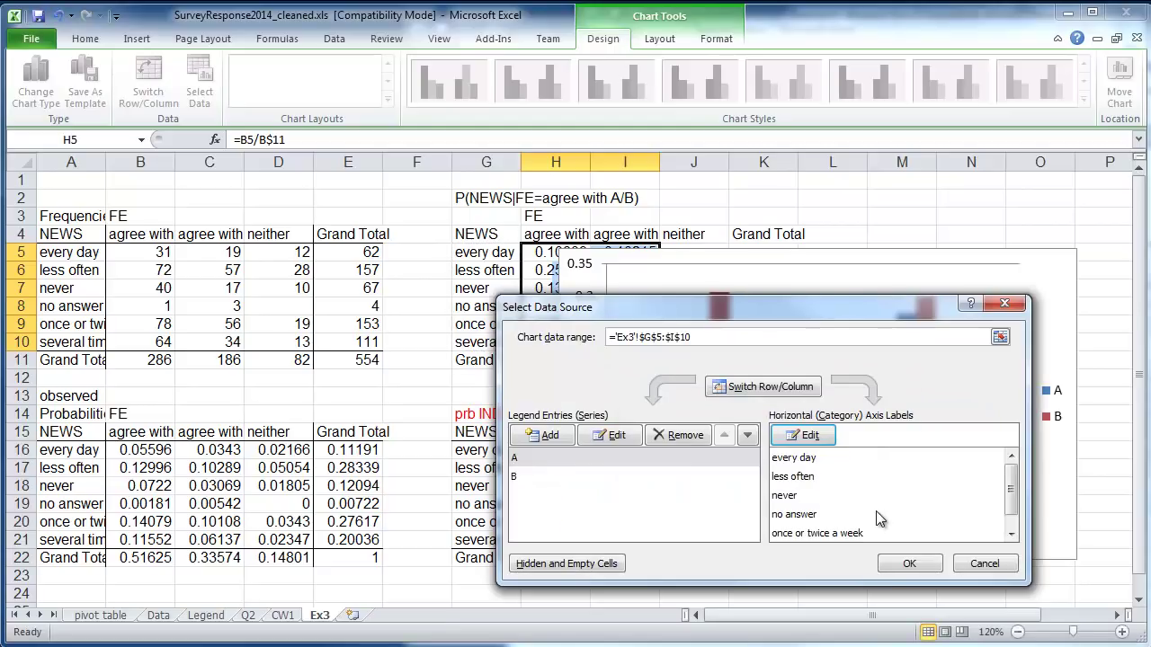
pyautogui.click(917, 568)
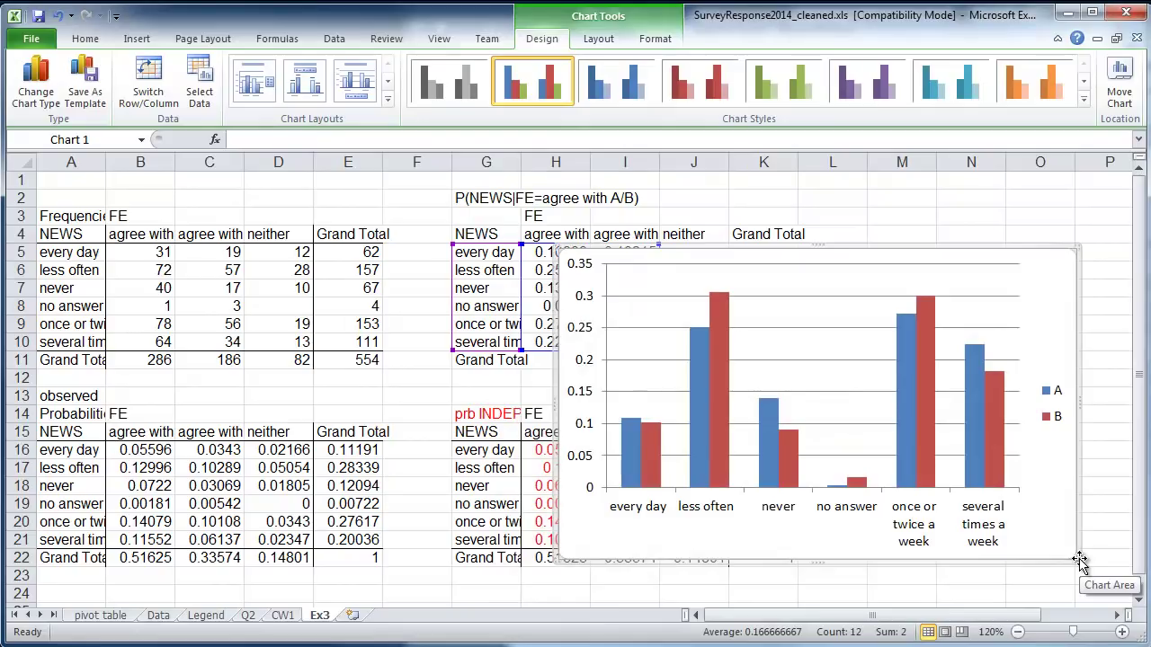
pyautogui.moveTo(1077, 559); pyautogui.dragTo(1091, 581)
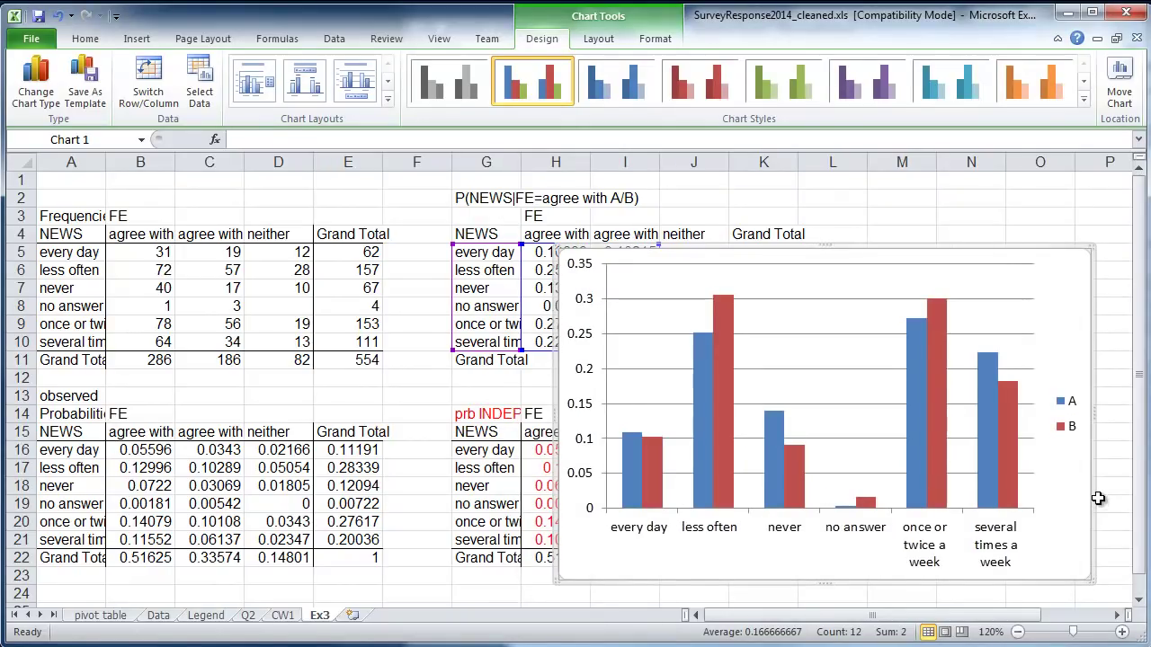